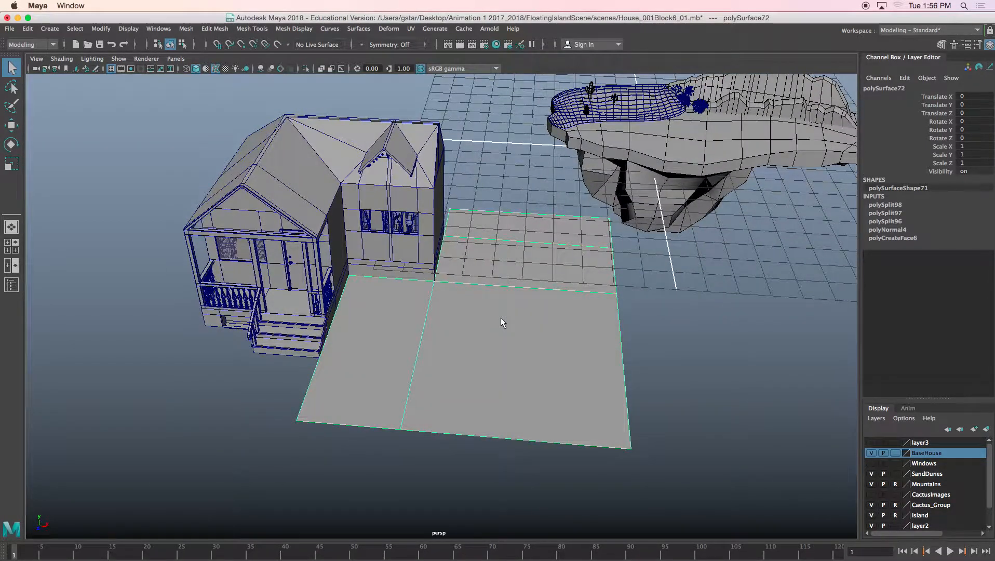
Step: Delete the flat ground polygon beside the house and show the house in the top view
key(Delete)
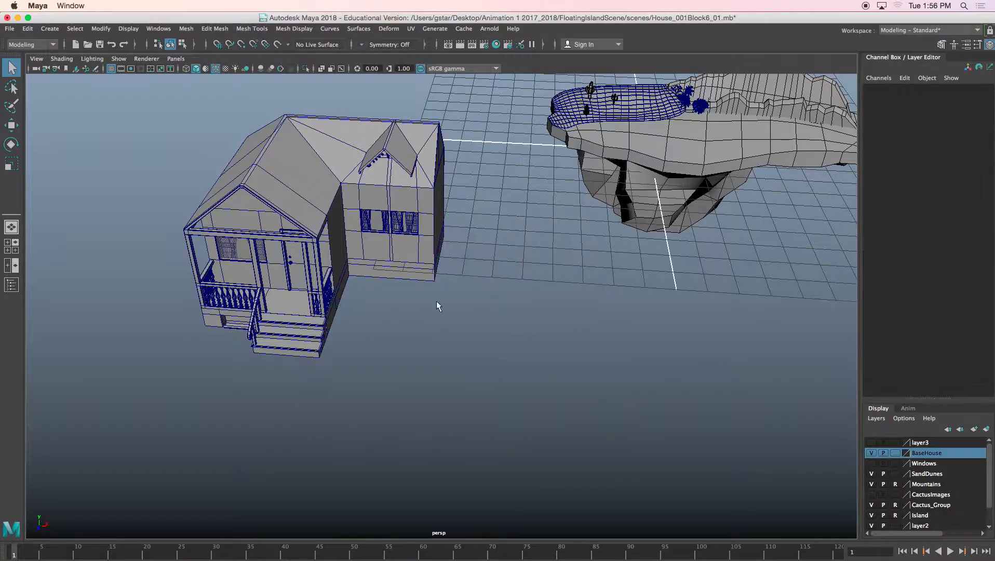
key(space)
key(space)
scroll(376, 225, up, 2)
alt+middle_drag(376, 247, 378, 327)
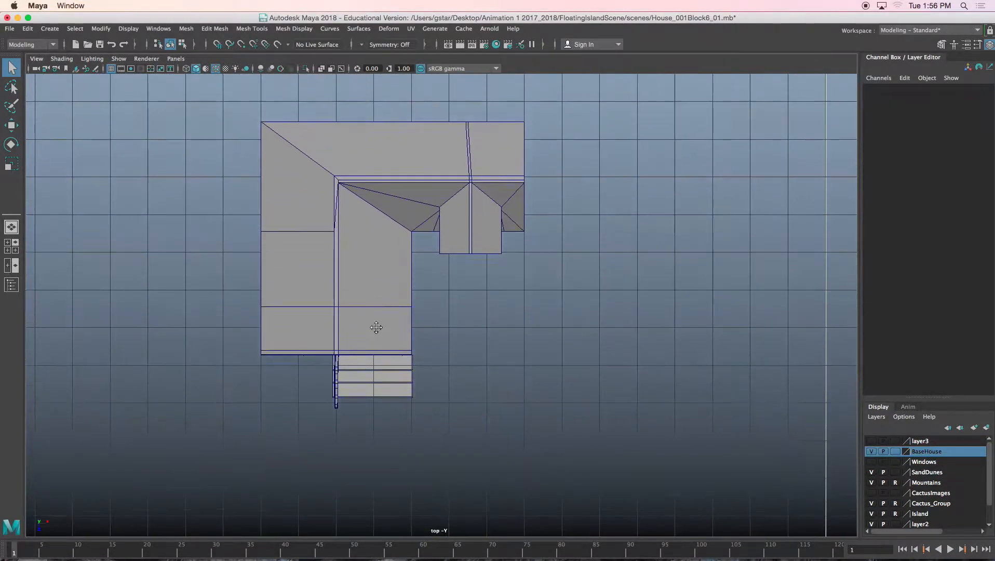
scroll(387, 311, down, 2)
mouse_move(380, 250)
alt+middle_down()
mouse_move(373, 314)
mouse_move(381, 242)
alt+middle_up()
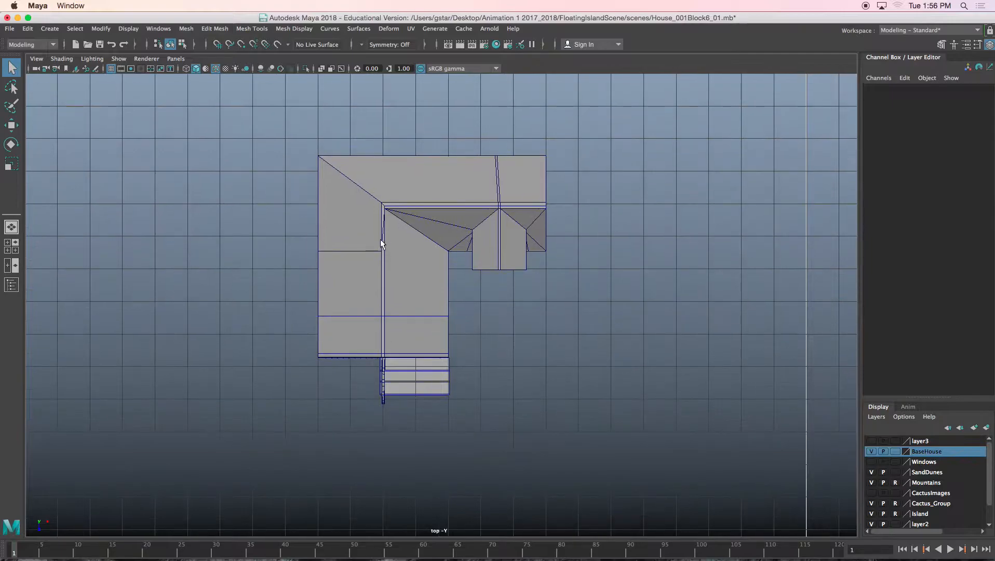
Step: Hide the time slider from the interface
click(158, 28)
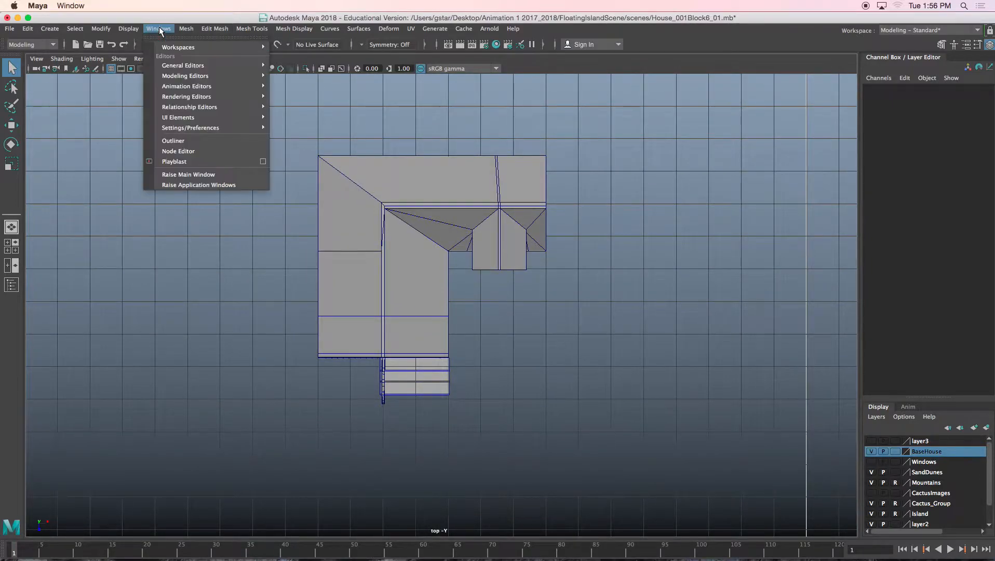
mouse_move(173, 90)
mouse_move(177, 120)
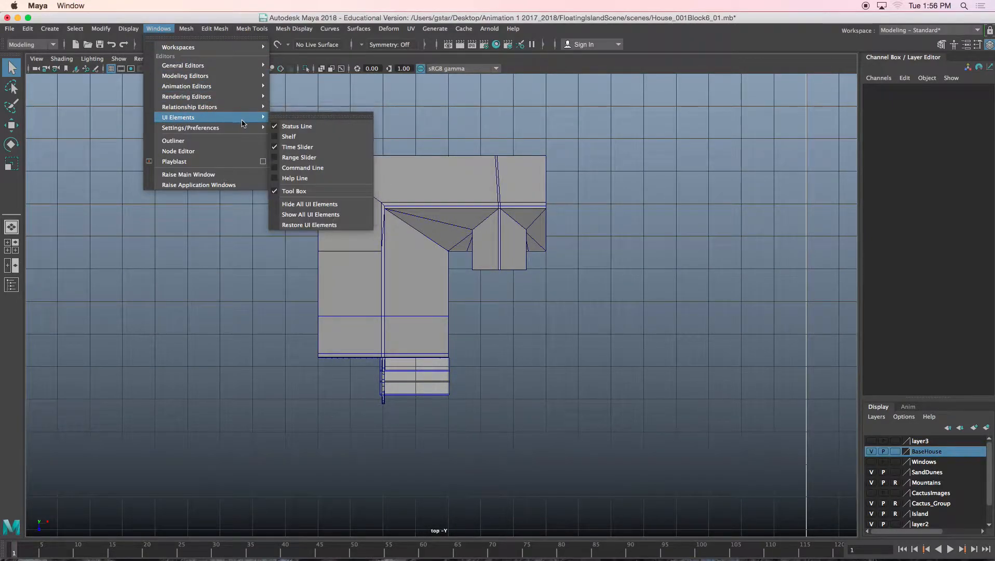
click(310, 148)
alt+middle_drag(384, 207, 398, 209)
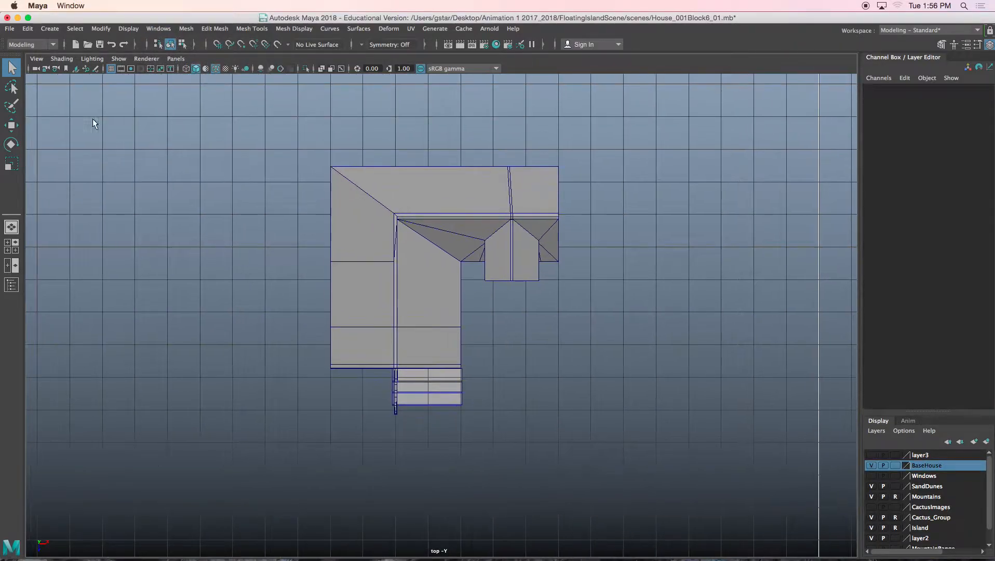
Step: Start a Grease Pencil sketch in the top view by adding a frame and setting the marker colour to green
click(95, 68)
mouse_move(244, 157)
mouse_down()
mouse_move(241, 242)
mouse_move(133, 180)
mouse_up()
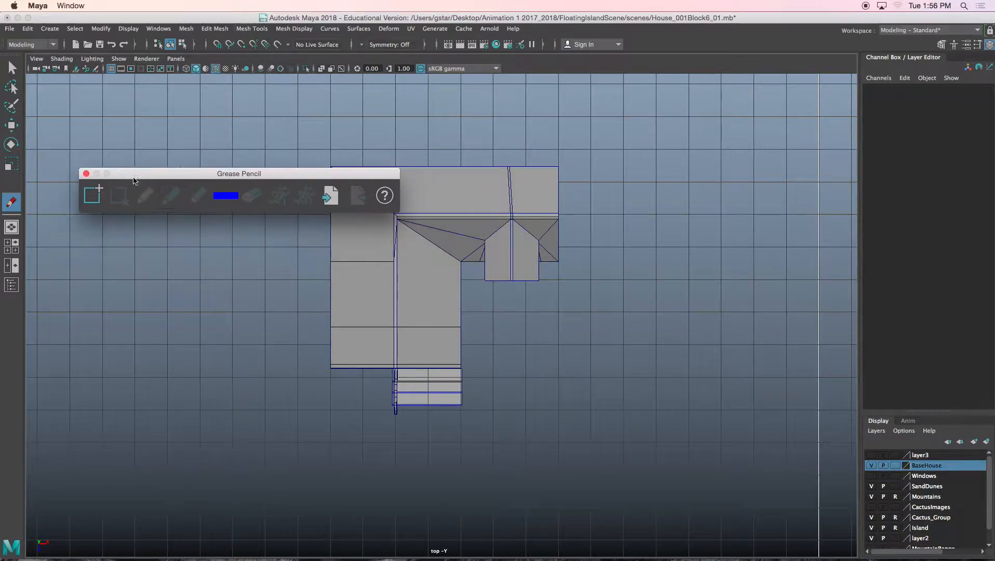
click(91, 194)
click(226, 196)
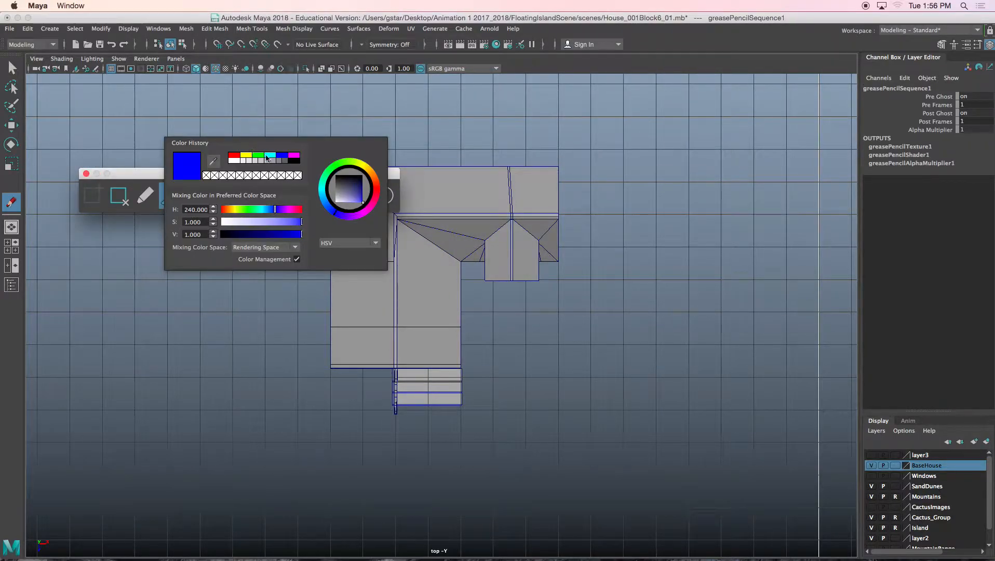
click(258, 155)
Step: Sketch a green outline of the large yard, following the house's inner corner and extending past its rear wall
mouse_move(393, 174)
mouse_down()
mouse_move(375, 290)
mouse_move(357, 313)
mouse_up()
drag(556, 265, 466, 266)
mouse_move(457, 313)
mouse_down()
mouse_move(452, 490)
mouse_move(633, 480)
mouse_move(695, 410)
mouse_move(704, 287)
mouse_move(702, 118)
mouse_move(654, 115)
mouse_up()
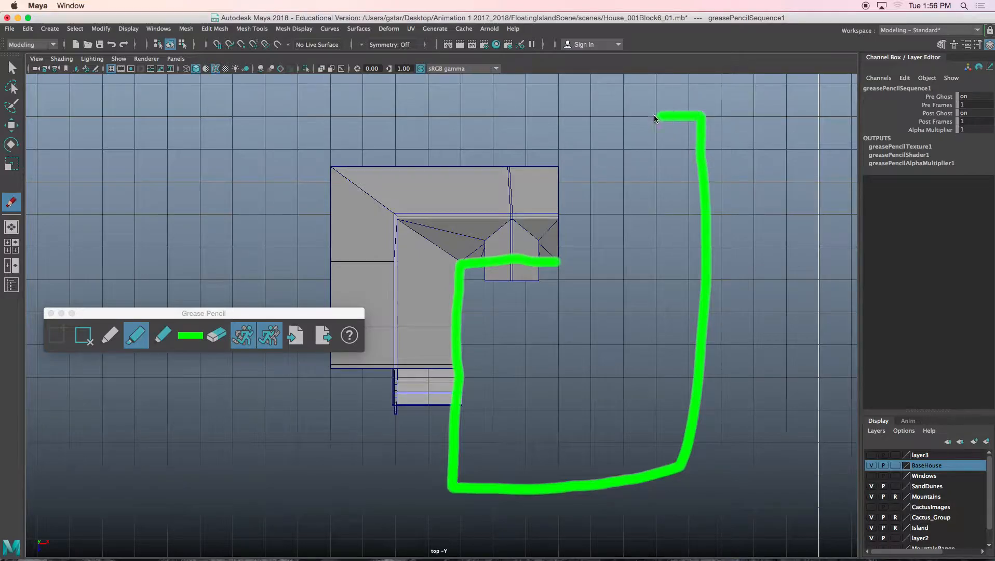
drag(561, 166, 560, 262)
Step: Sketch a green outline of the small yard around the house's front corner, on the other side of the steps
click(326, 315)
drag(325, 315, 495, 123)
drag(331, 318, 318, 318)
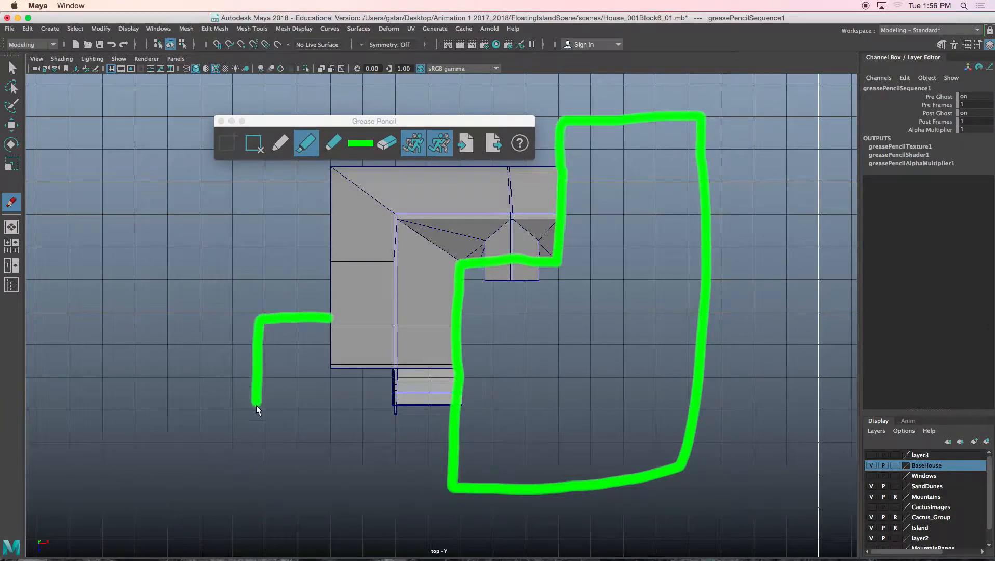
drag(257, 409, 252, 479)
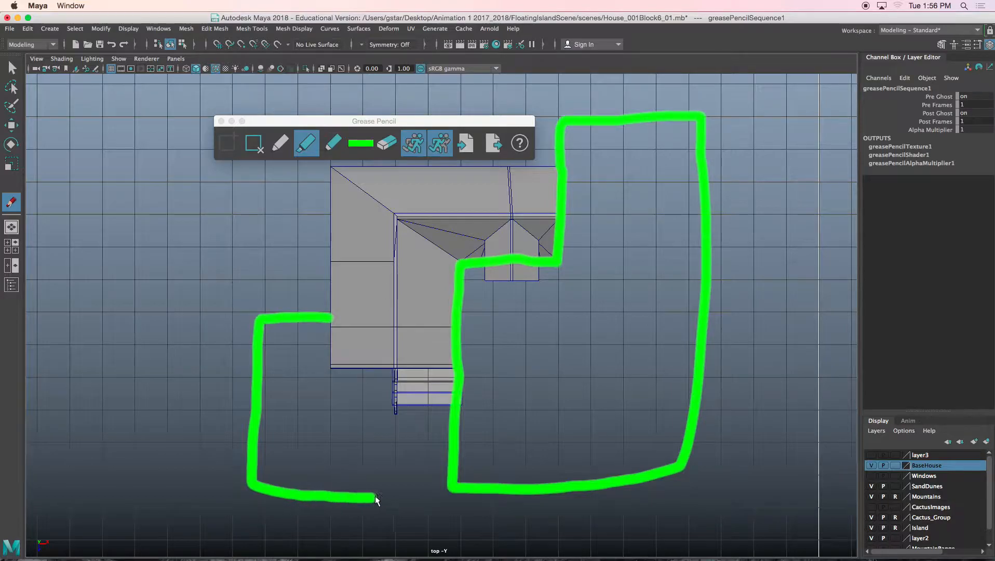
mouse_move(390, 492)
mouse_down()
mouse_move(388, 371)
mouse_move(330, 371)
mouse_move(329, 318)
mouse_up()
Step: Switch the marker to grey and sketch a walkway with cross lines between the two yards, in front of the steps
mouse_move(397, 129)
mouse_down()
mouse_move(394, 161)
mouse_move(512, 238)
mouse_up()
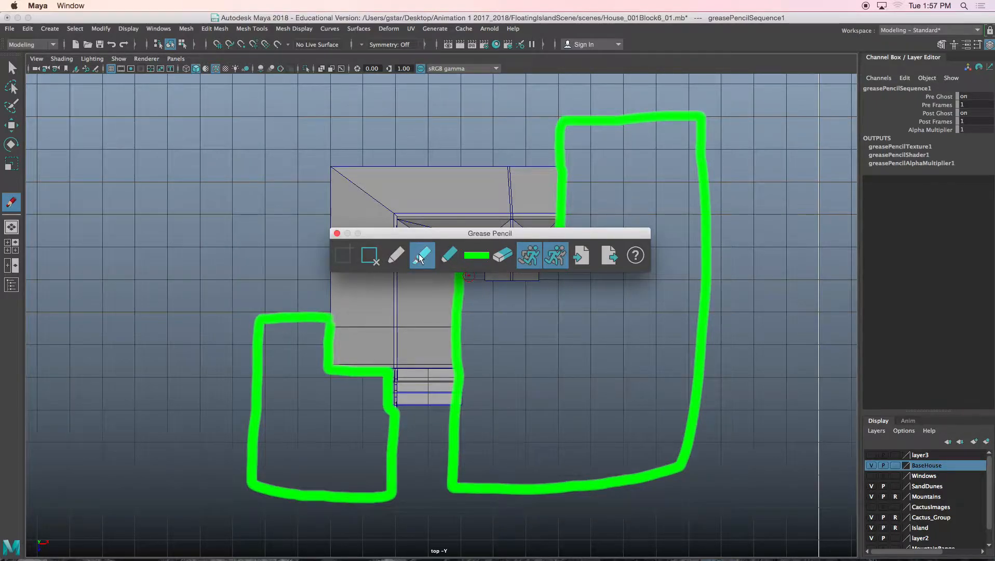
click(473, 260)
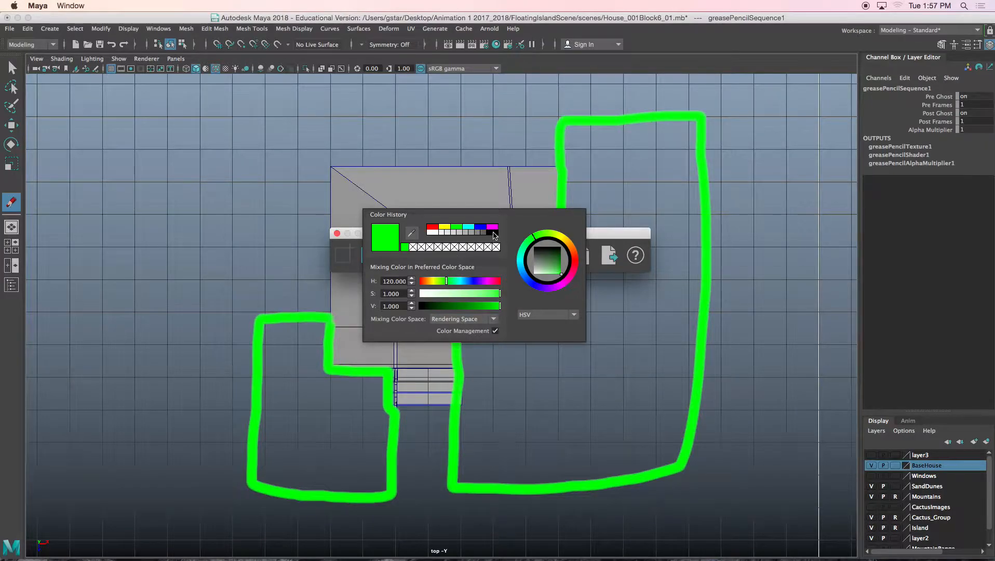
click(487, 235)
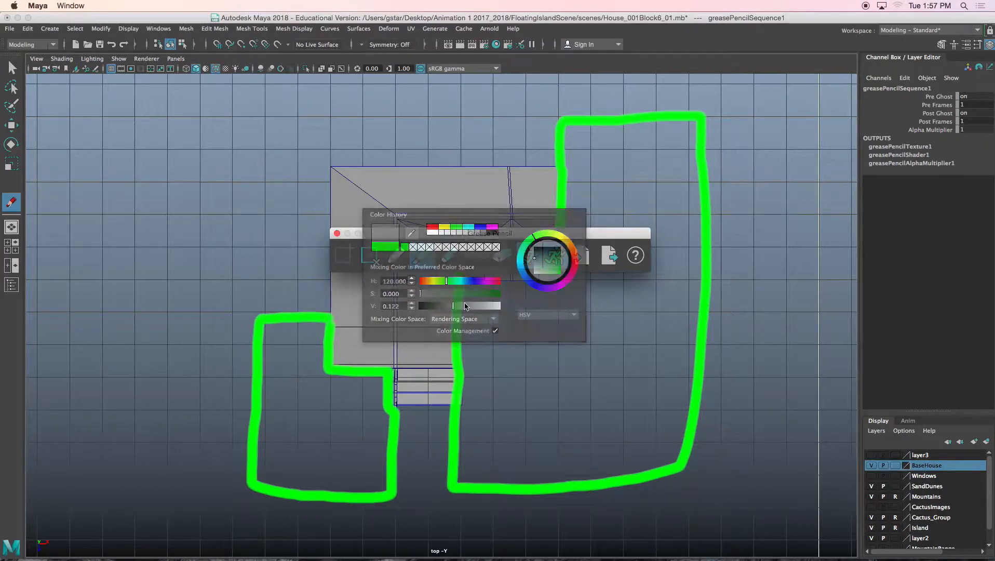
click(399, 410)
drag(448, 406, 447, 483)
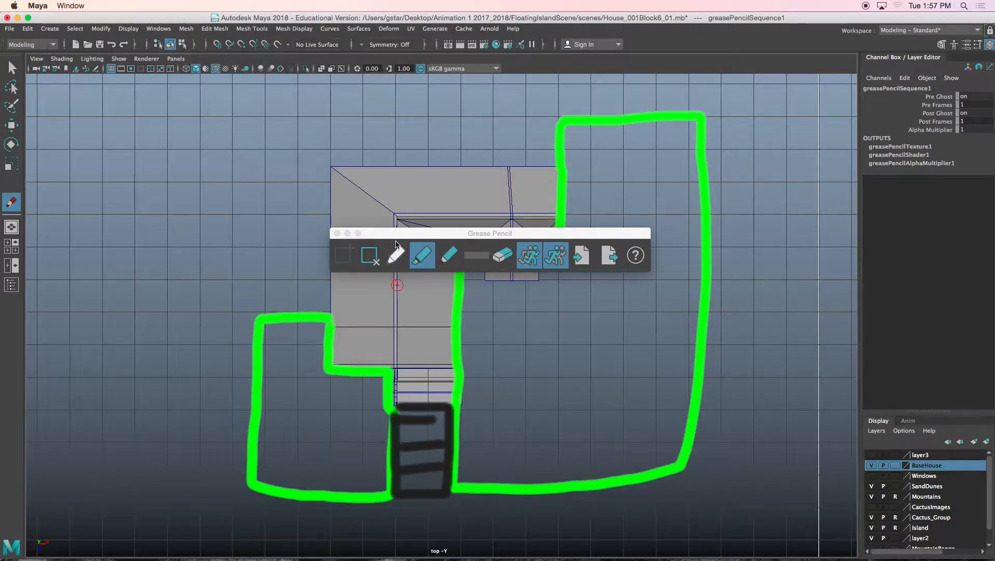
Step: Switch the marker to white and sketch a fence with short post marks along the front edges of both yards
click(474, 255)
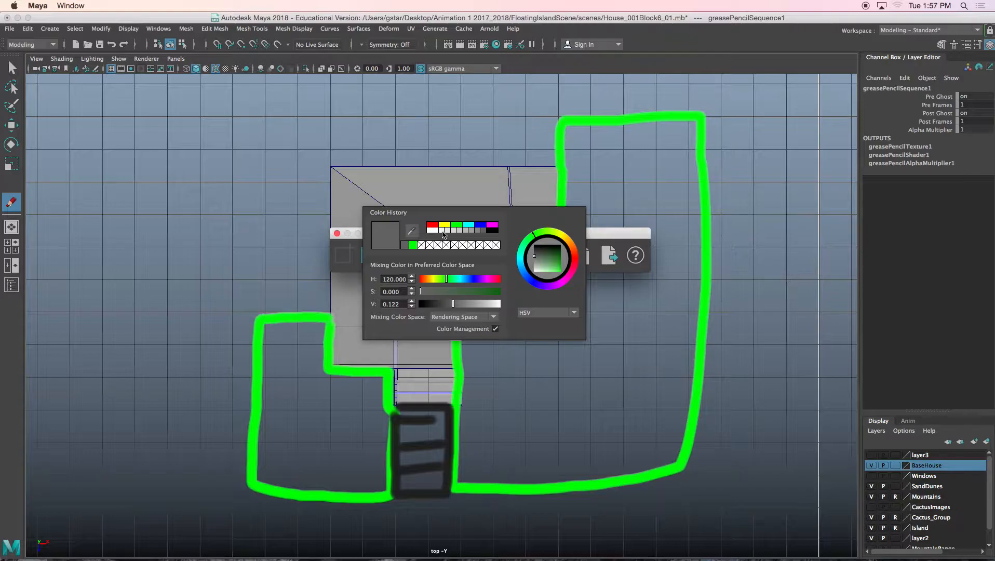
click(438, 230)
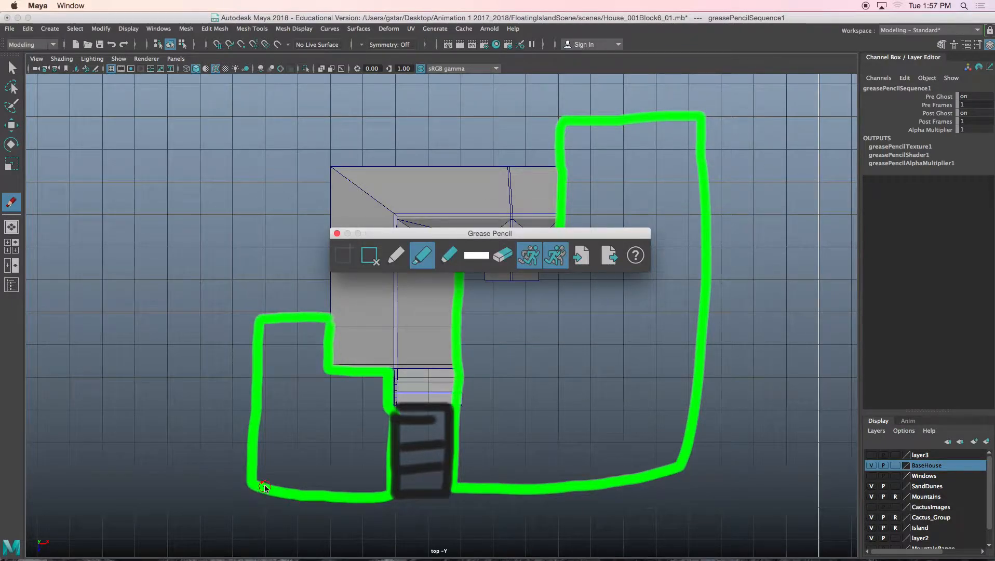
drag(260, 488, 254, 473)
mouse_move(354, 467)
mouse_down()
mouse_move(389, 475)
mouse_move(385, 493)
mouse_up()
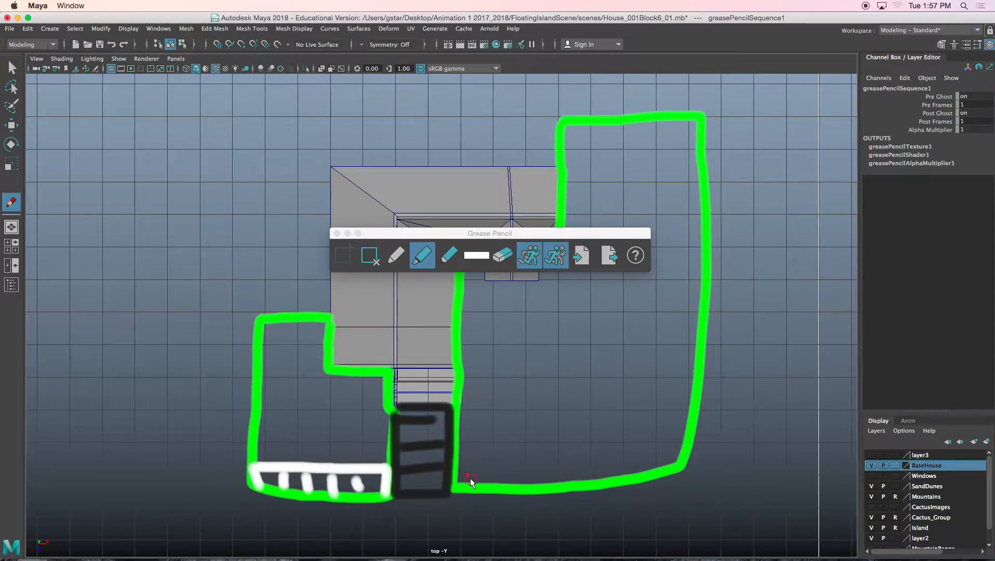
drag(468, 465, 587, 457)
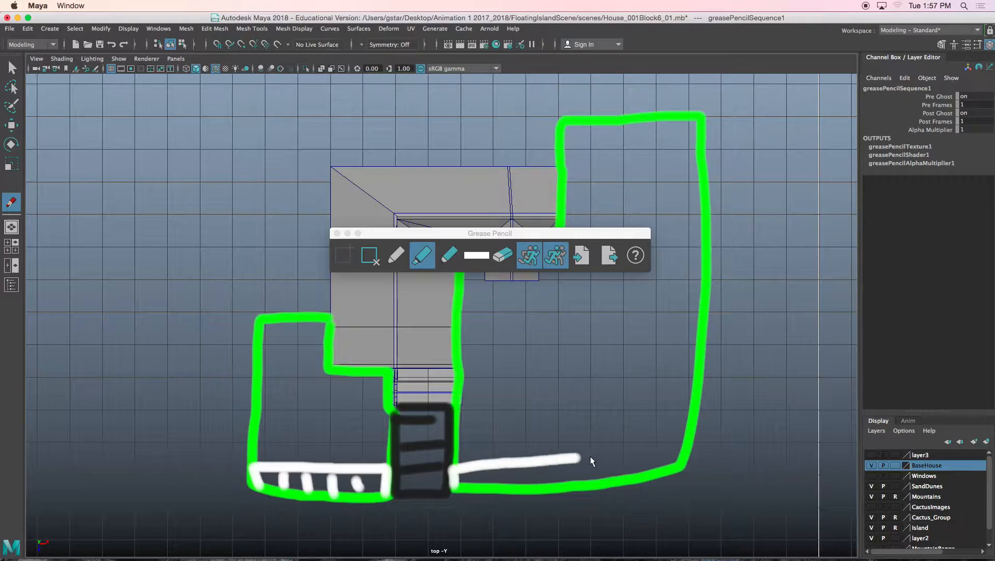
drag(660, 459, 665, 467)
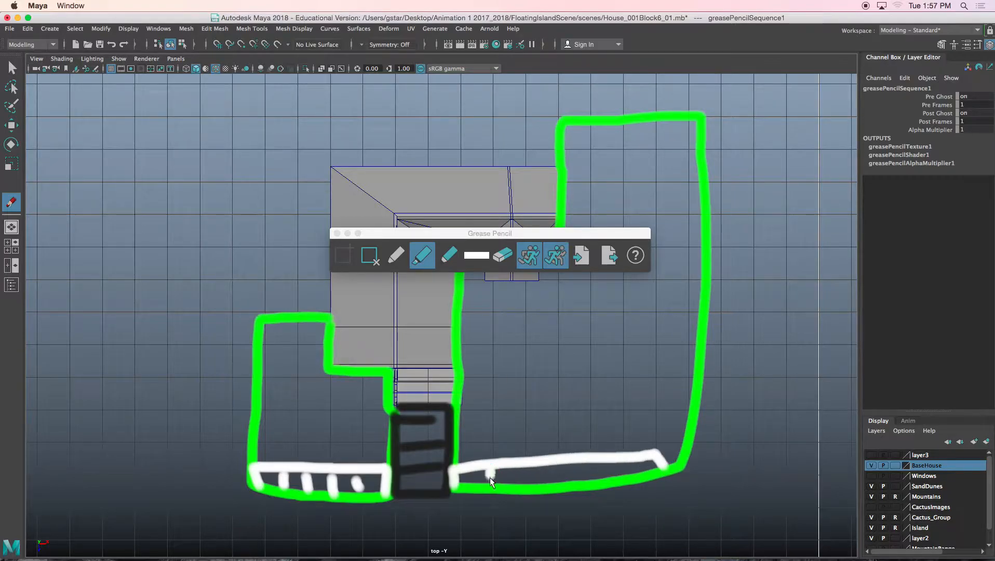
drag(604, 465, 612, 474)
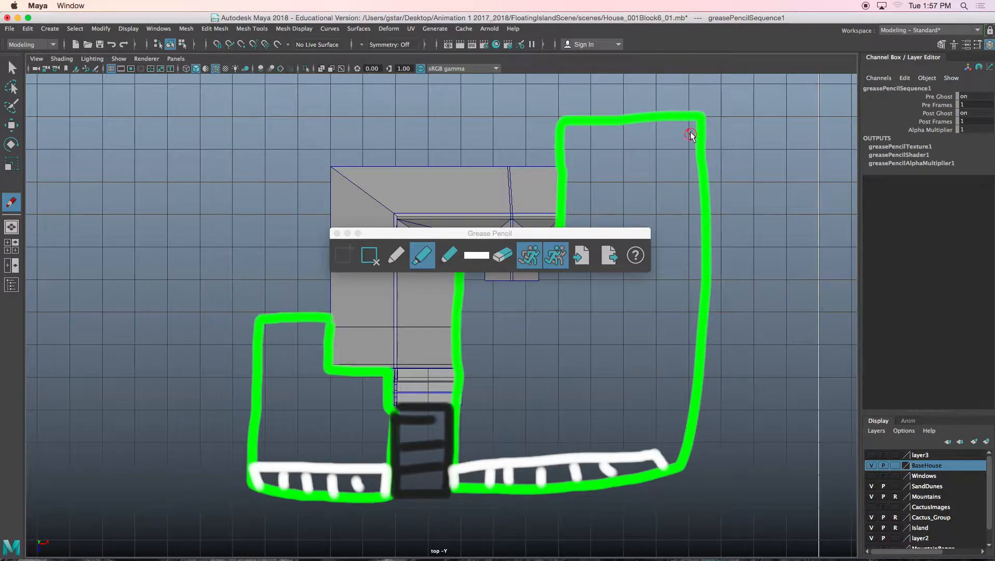
Step: Sketch a white fence with post marks along the outer side of the large yard
mouse_move(697, 108)
mouse_down()
mouse_move(689, 94)
mouse_move(679, 322)
mouse_up()
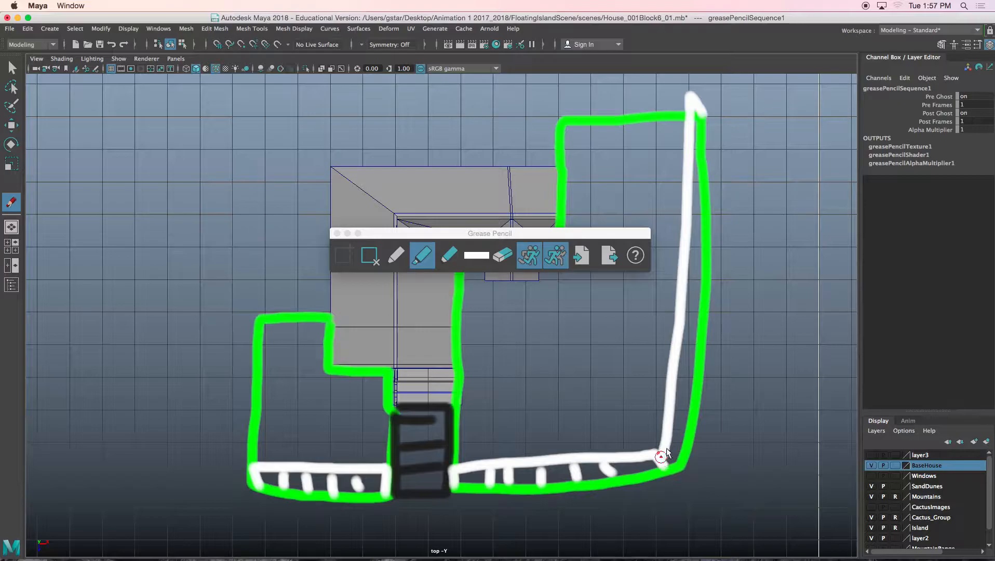
drag(681, 315, 697, 326)
drag(684, 266, 702, 273)
drag(691, 232, 711, 231)
drag(692, 191, 710, 189)
drag(693, 151, 706, 149)
Step: Sketch the white fence across the large yard's back edge and continue its line around the house's rear to the small yard
mouse_move(684, 92)
mouse_down()
mouse_move(555, 90)
mouse_move(551, 110)
mouse_move(554, 123)
mouse_move(670, 113)
mouse_up()
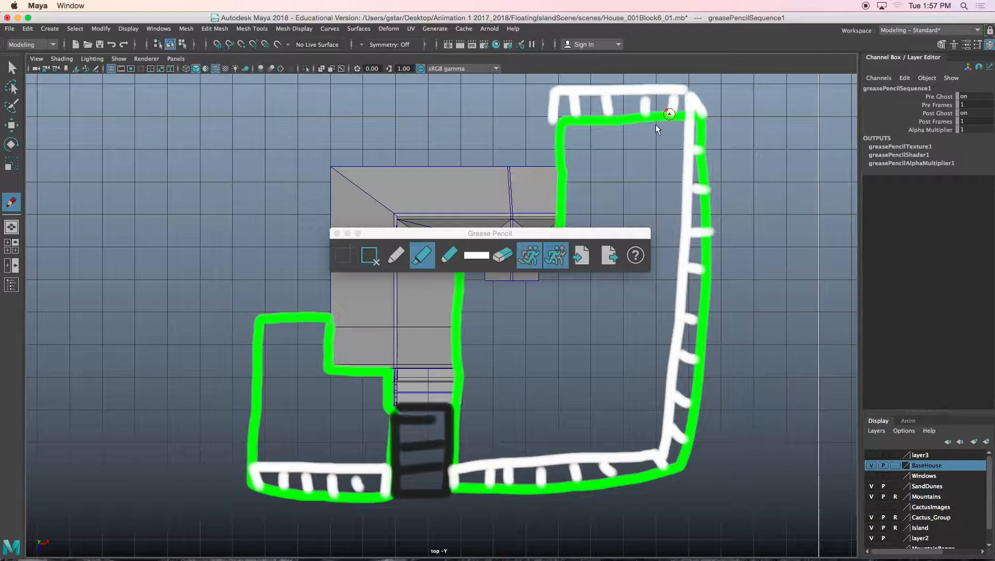
drag(536, 88, 292, 89)
mouse_move(246, 111)
mouse_down()
mouse_move(239, 305)
mouse_move(322, 314)
mouse_up()
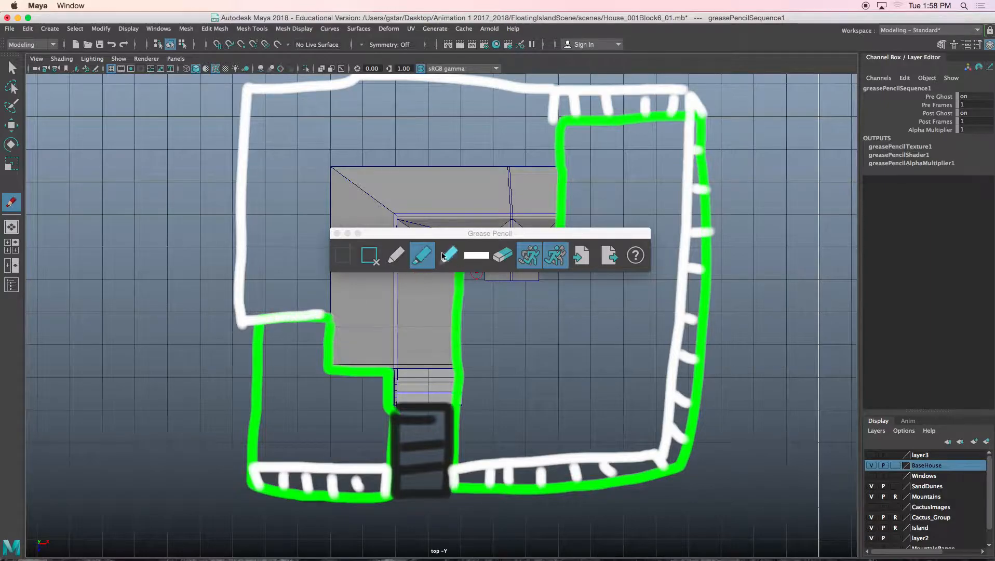
Step: Delete the Grease Pencil frame with the yard sketch and close the Grease Pencil tools
click(375, 257)
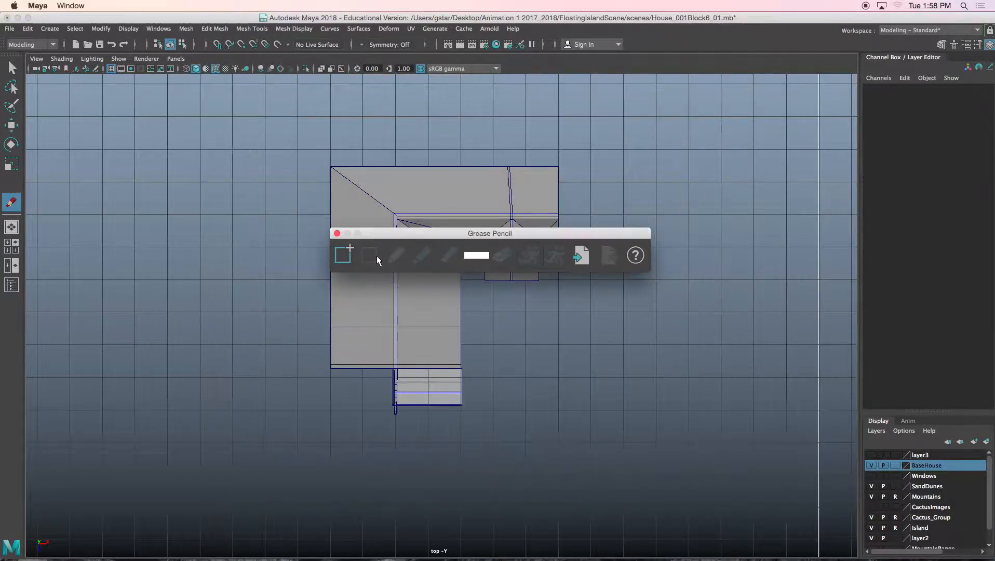
click(337, 233)
key(w)
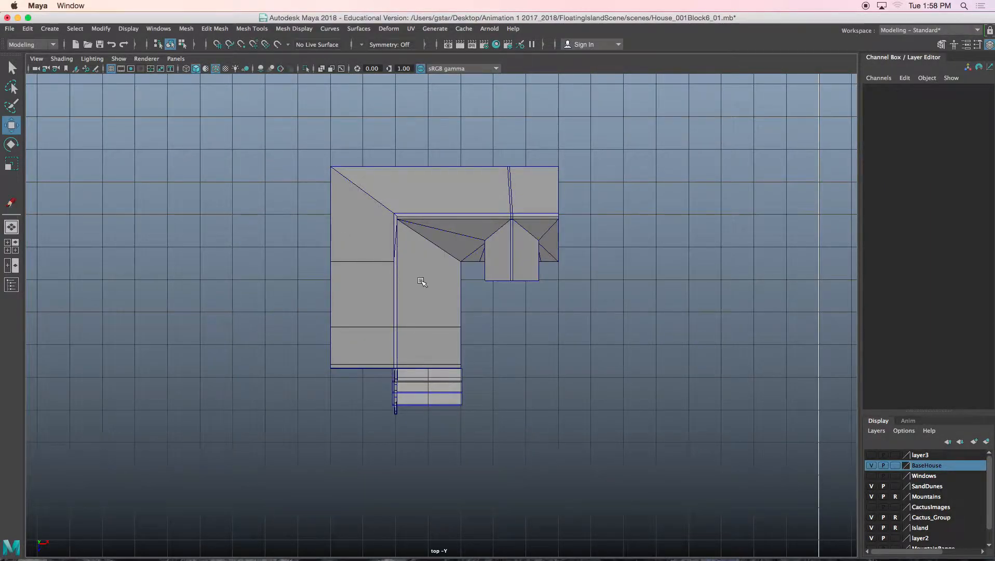
Step: In the perspective view, start a Create Polygon outline snapped to the house's base corners, from the front steps to the rear corner
key(space)
key(space)
alt+drag(614, 185, 481, 257)
scroll(480, 257, up, 2)
scroll(480, 257, up, 3)
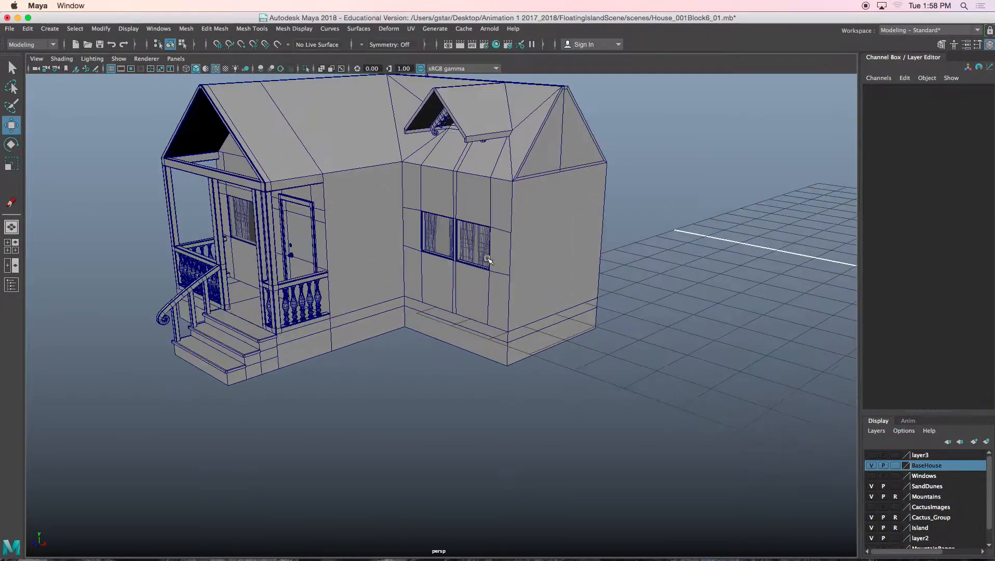
click(252, 29)
click(272, 96)
alt+drag(312, 359, 263, 359)
scroll(333, 355, up, 3)
key(v)
click(264, 347)
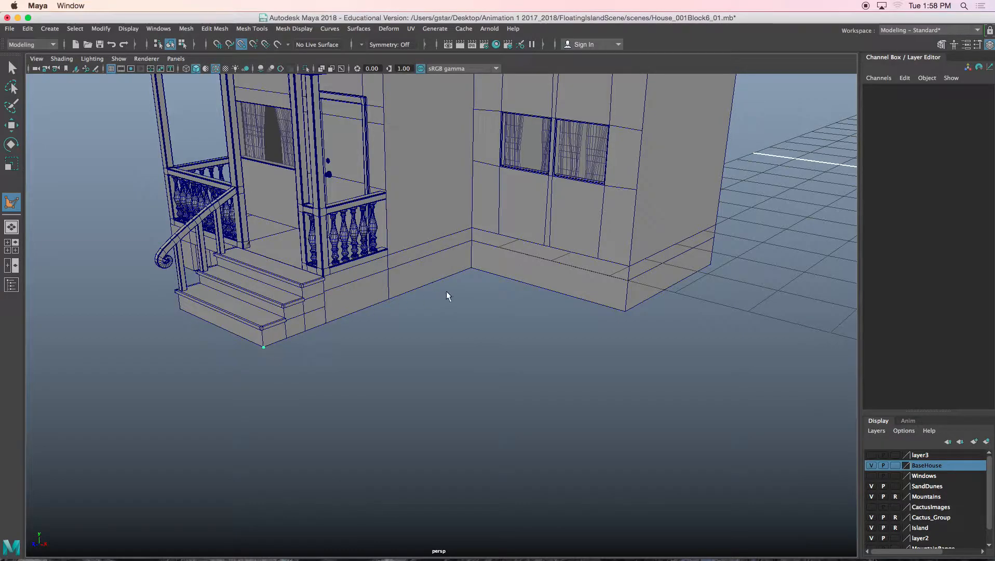
click(625, 311)
click(711, 264)
Step: In the top view, extend the polygon outline straight back past the rear wall and across to the yard's far back corner
alt+drag(712, 265, 561, 270)
key(space)
key(space)
scroll(457, 201, up, 5)
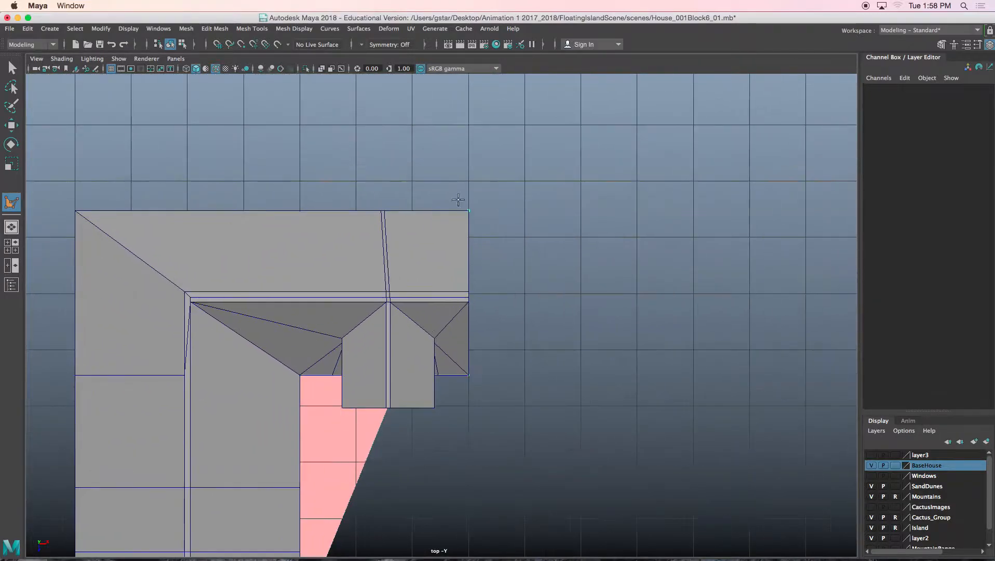
alt+middle_drag(457, 202, 443, 293)
click(453, 161)
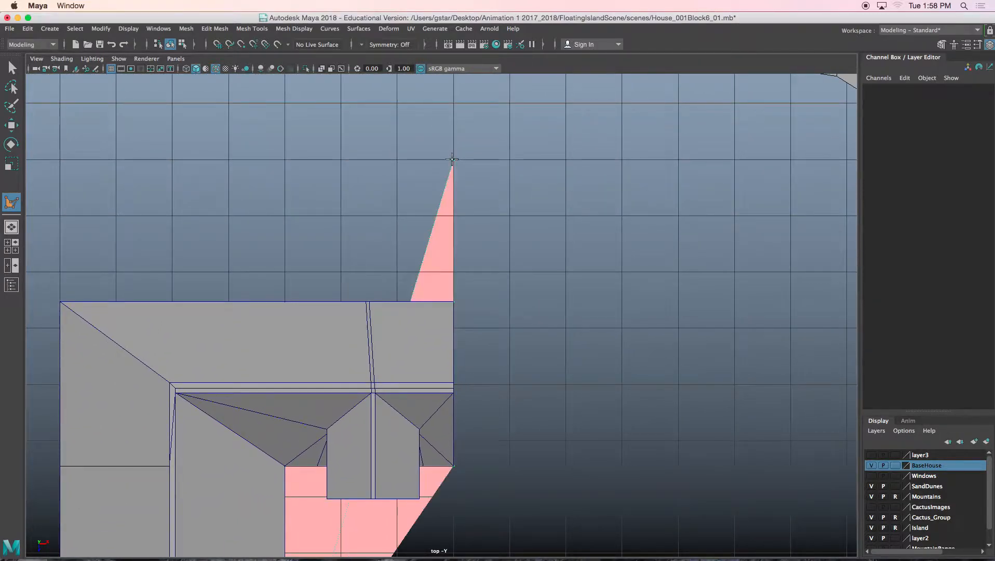
scroll(513, 195, down, 2)
alt+middle_drag(692, 204, 487, 163)
scroll(498, 187, down, 1)
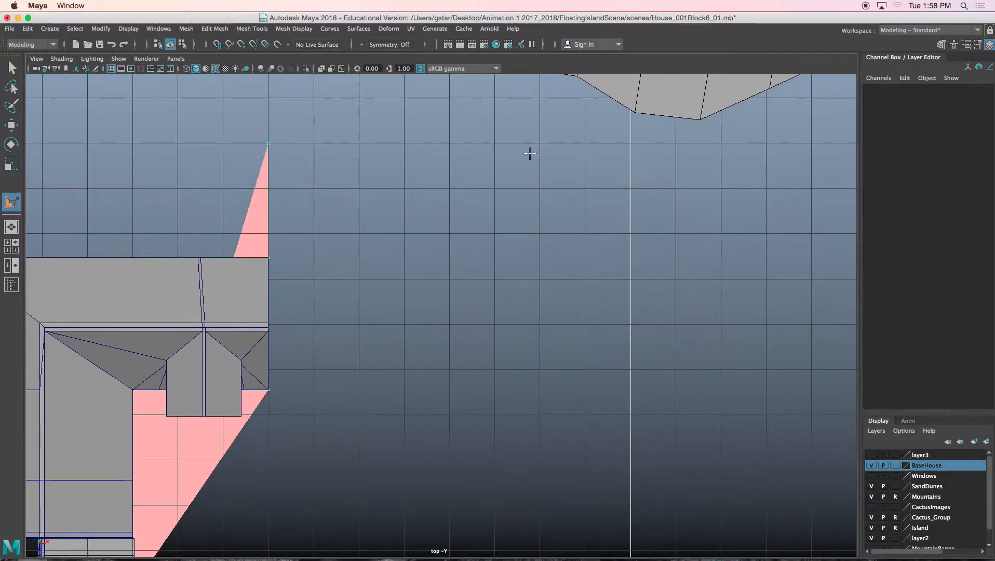
click(539, 146)
Step: Place the yard's two front corners, the second in line with the steps' outer edge, and complete the polygon
alt+middle_drag(519, 299, 521, 268)
scroll(522, 269, down, 2)
alt+middle_drag(497, 404, 498, 213)
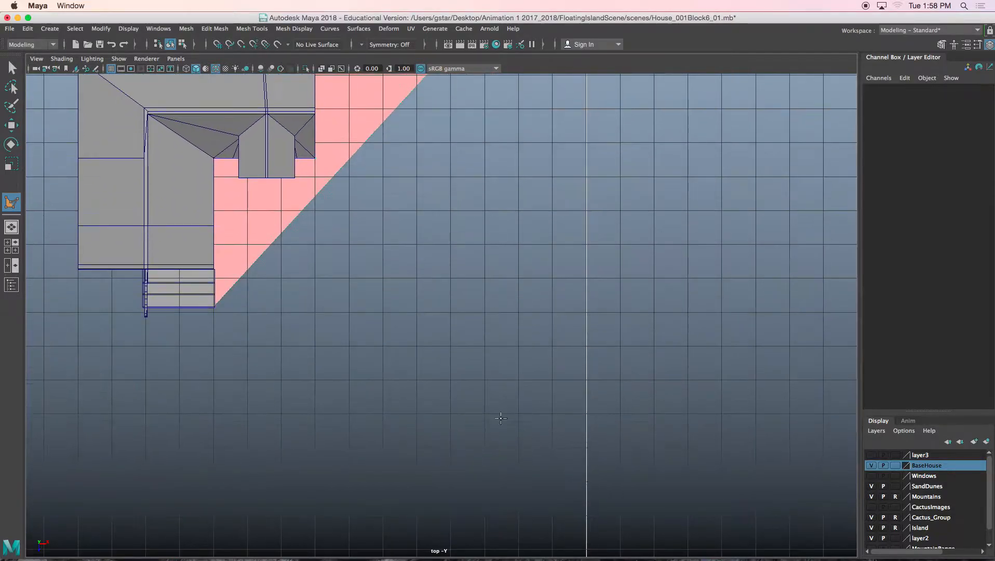
click(519, 386)
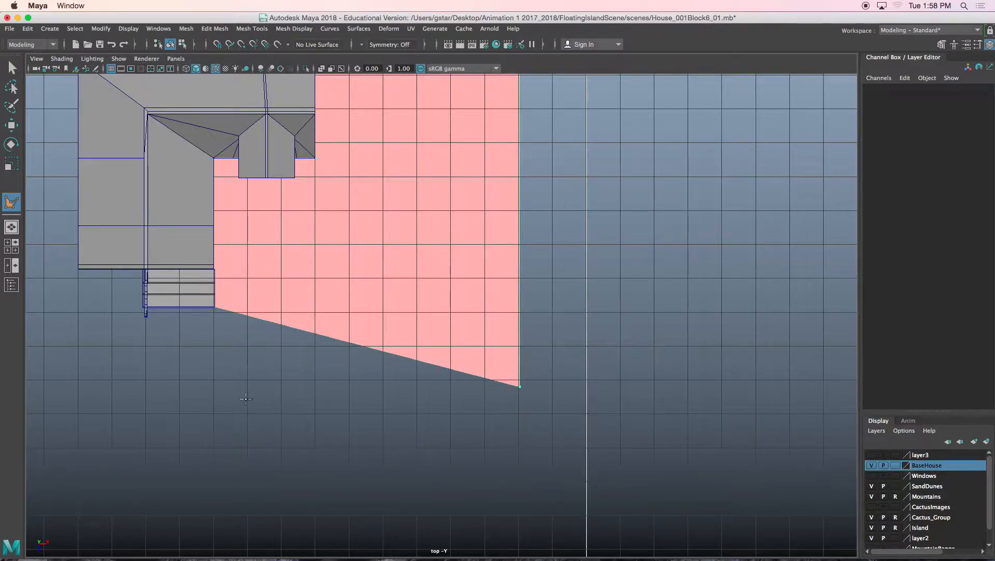
click(213, 386)
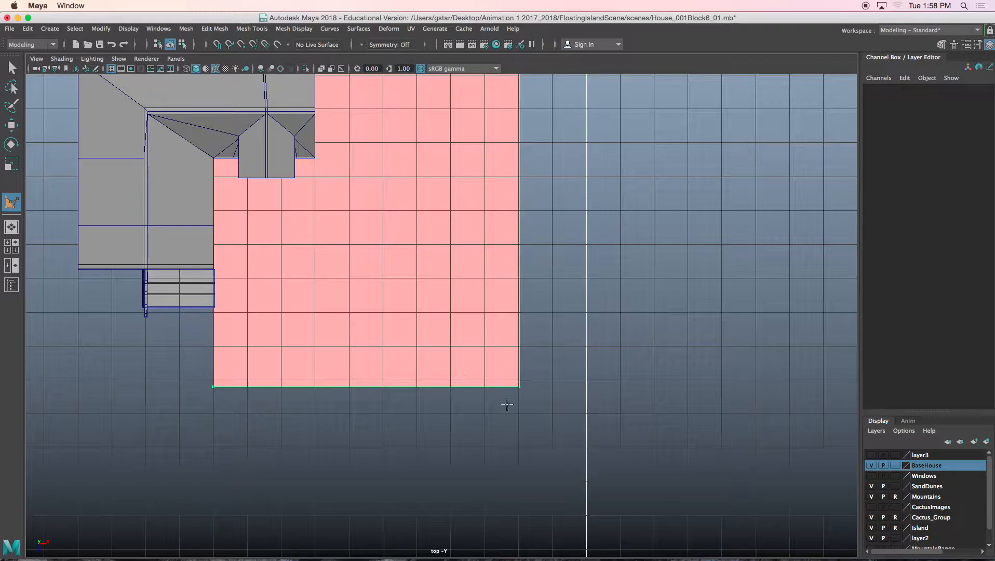
key(Return)
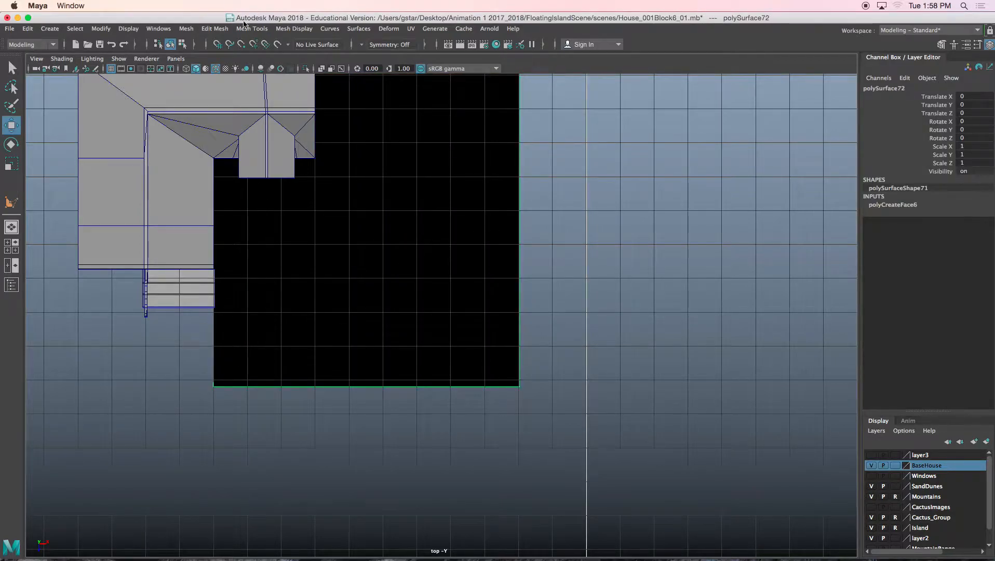
Step: Reverse the yard polygon's normals and return to object mode in the perspective view
click(294, 28)
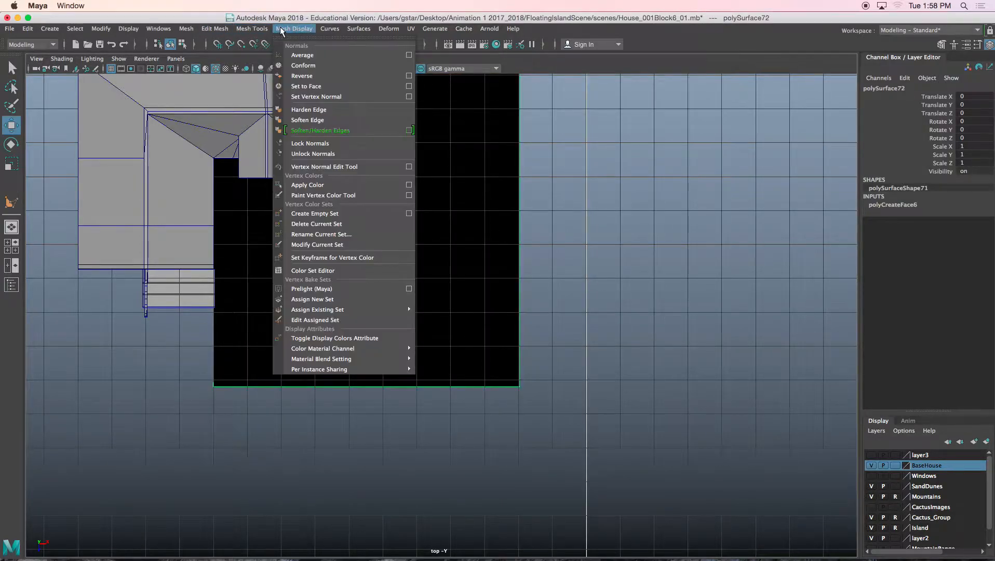
click(296, 75)
key(space)
key(space)
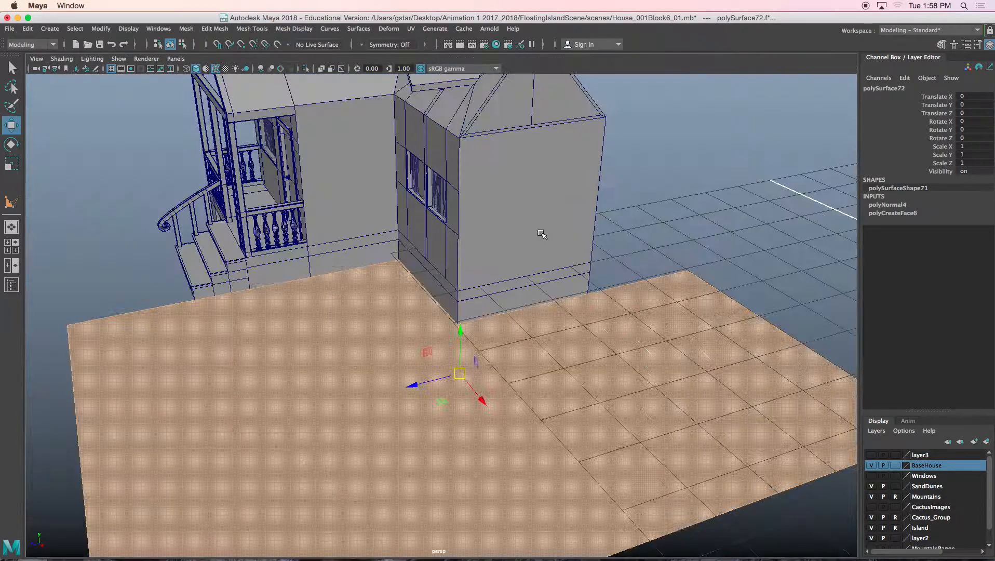
alt+drag(542, 234, 522, 357)
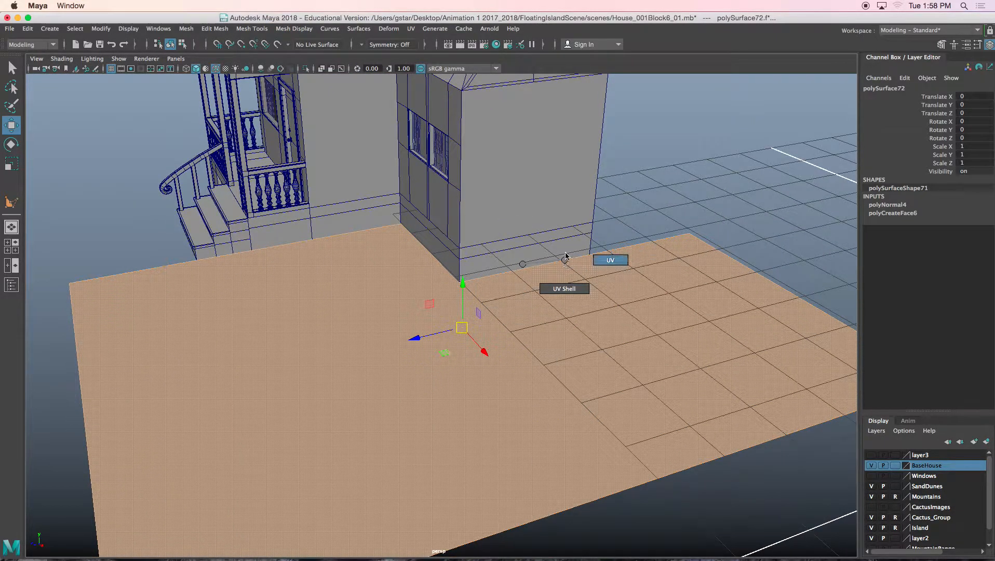
right_drag(563, 276, 603, 279)
alt+drag(603, 279, 482, 395)
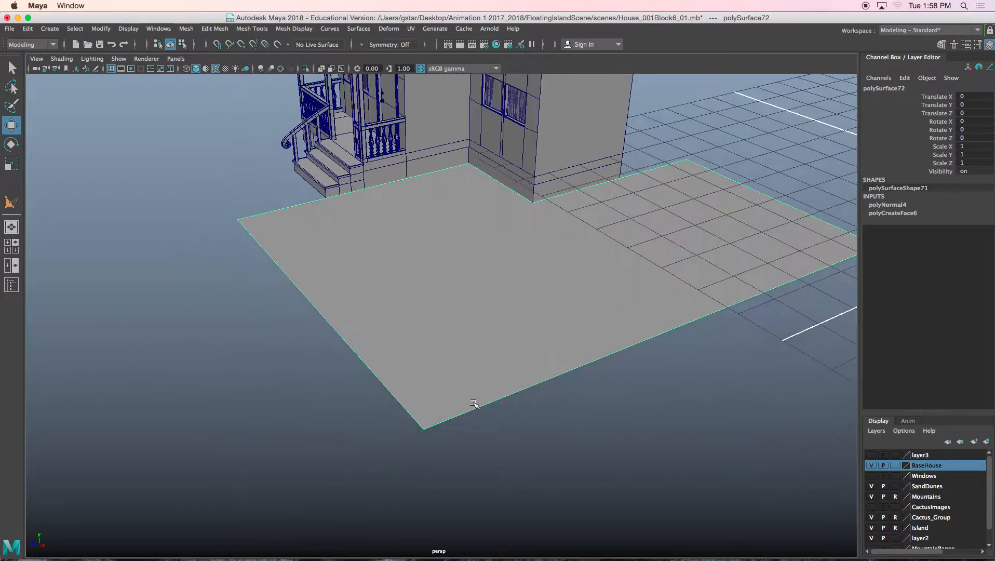
alt+drag(435, 418, 408, 310)
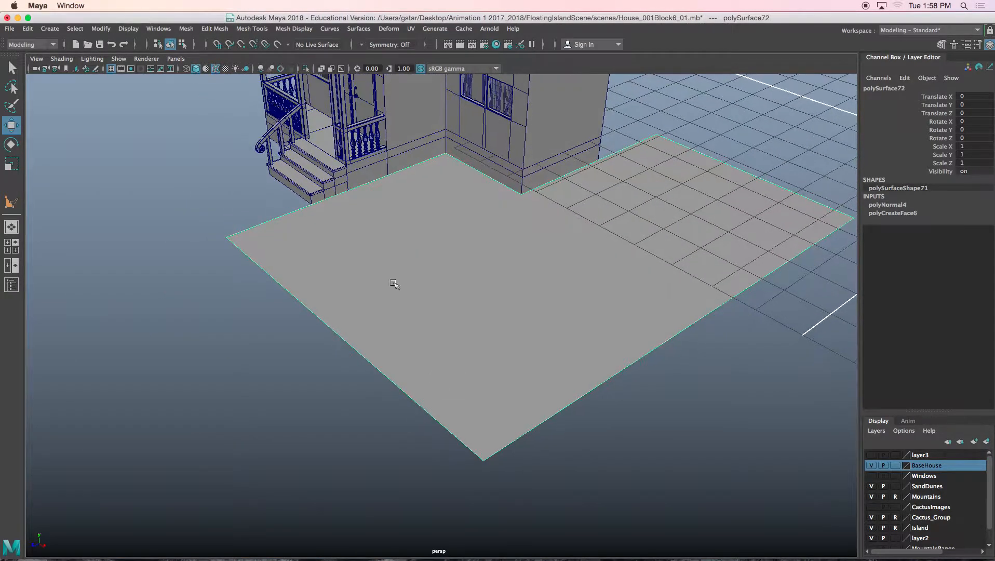
Step: Multi-Cut the yard from the base corner of the front steps straight across to its outer side edge
click(252, 28)
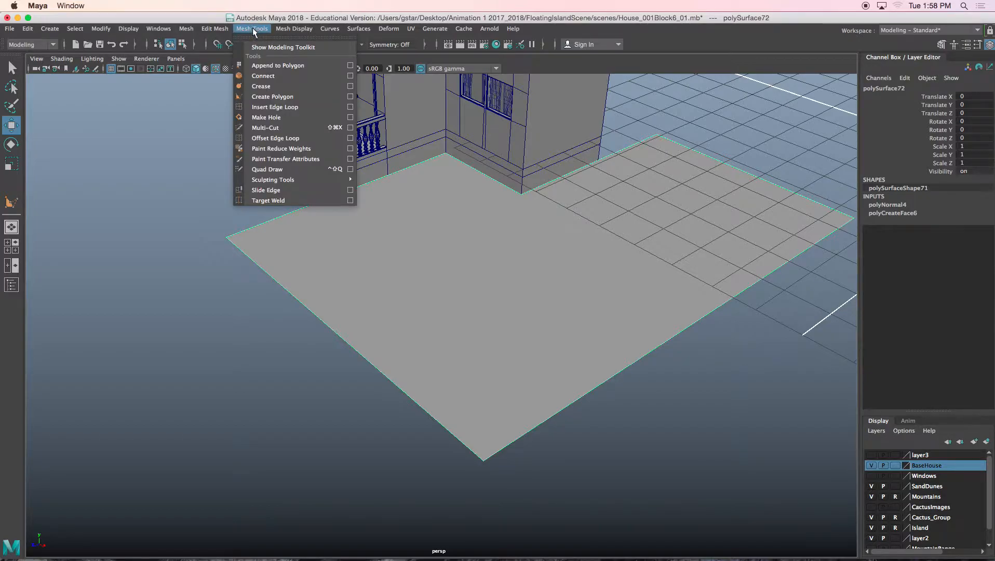
click(266, 127)
alt+drag(322, 166, 333, 193)
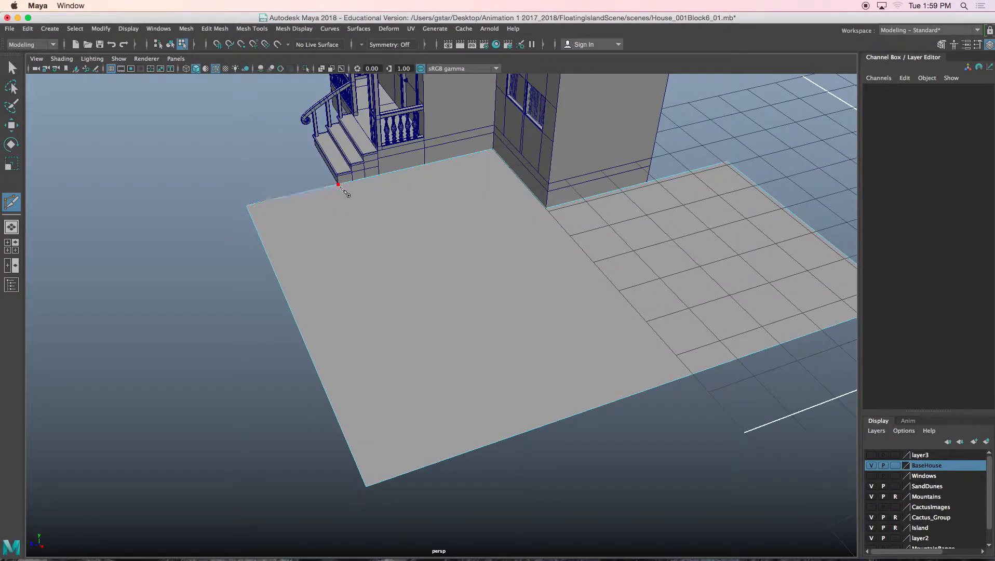
click(338, 185)
click(465, 454)
alt+drag(465, 453, 457, 466)
key(Return)
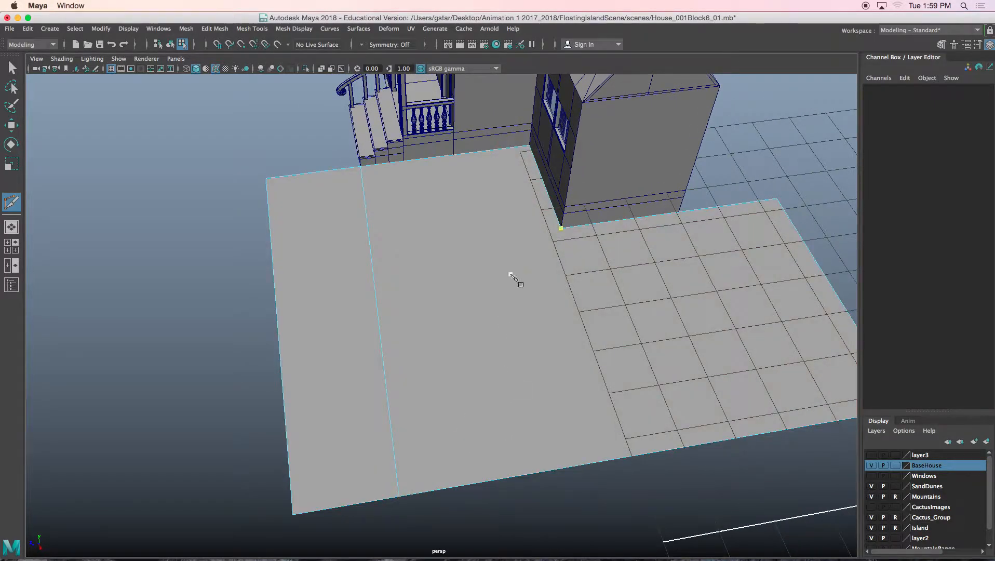
Step: Cut from the side wing's two outer base corners to the yard's outer edge, and from its front corner to the yard's front edge
alt+drag(566, 233, 542, 288)
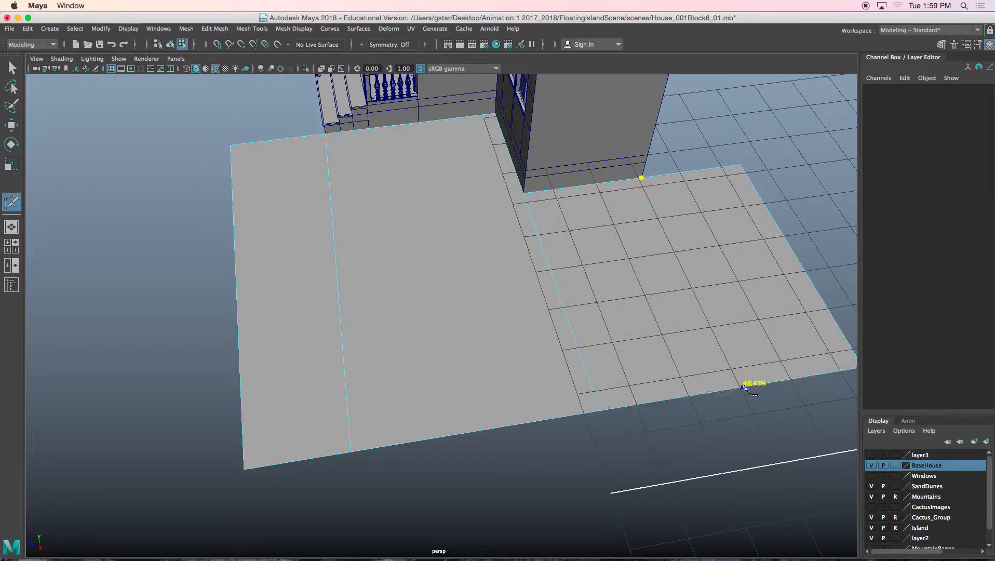
click(746, 387)
key(Return)
click(524, 193)
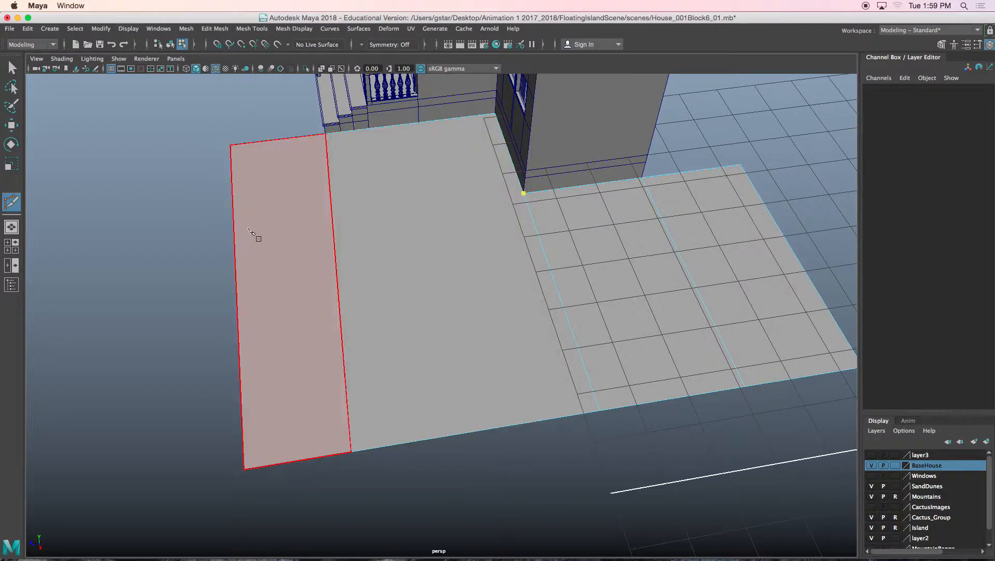
click(234, 230)
Step: Shift the outer end vertex and the crossing vertex of the cut from the steps slightly towards the back of the yard
right_drag(395, 259, 348, 256)
key(w)
drag(327, 385, 338, 454)
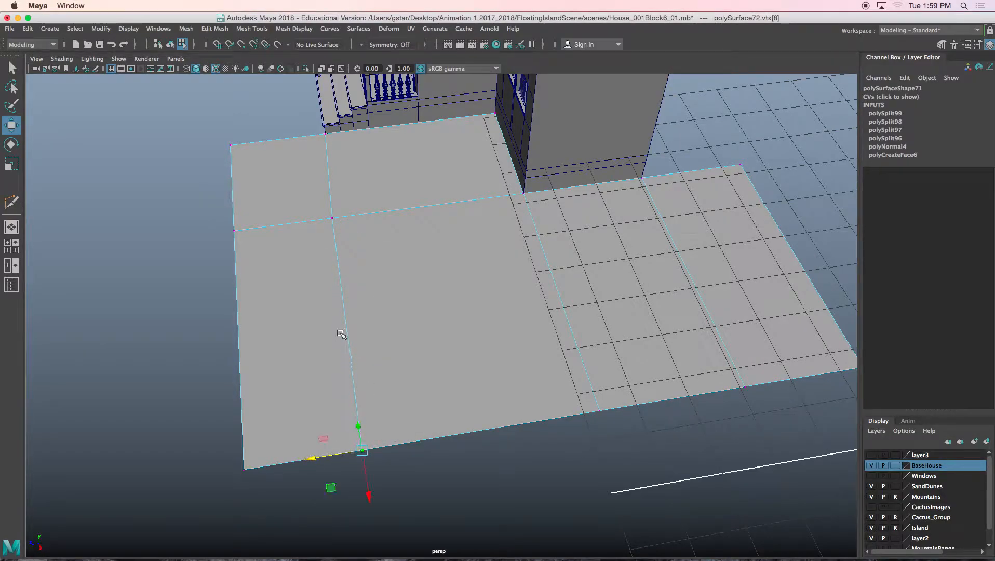
shift+drag(324, 211, 335, 236)
drag(317, 325, 321, 326)
alt+drag(352, 307, 407, 297)
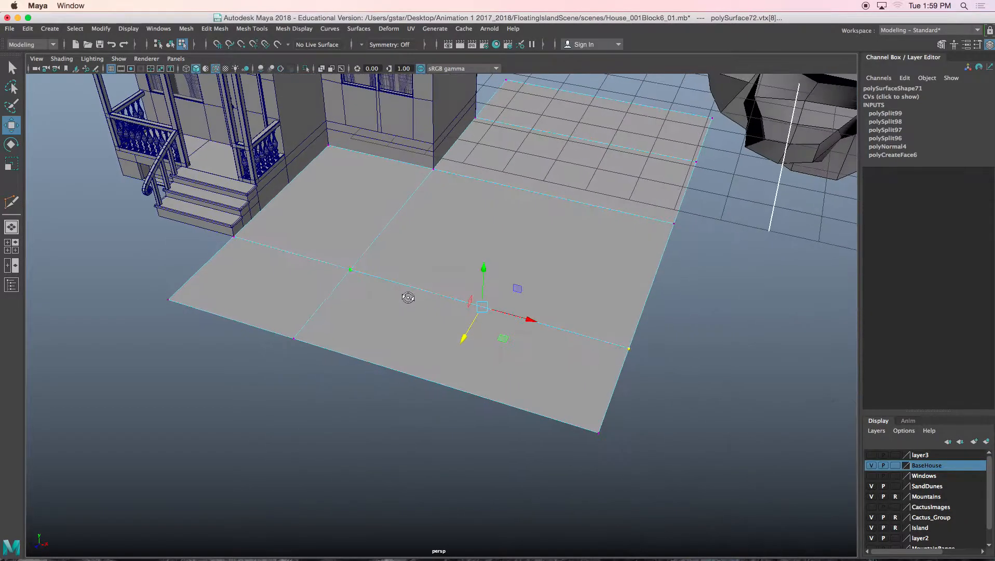
right_drag(495, 216, 494, 196)
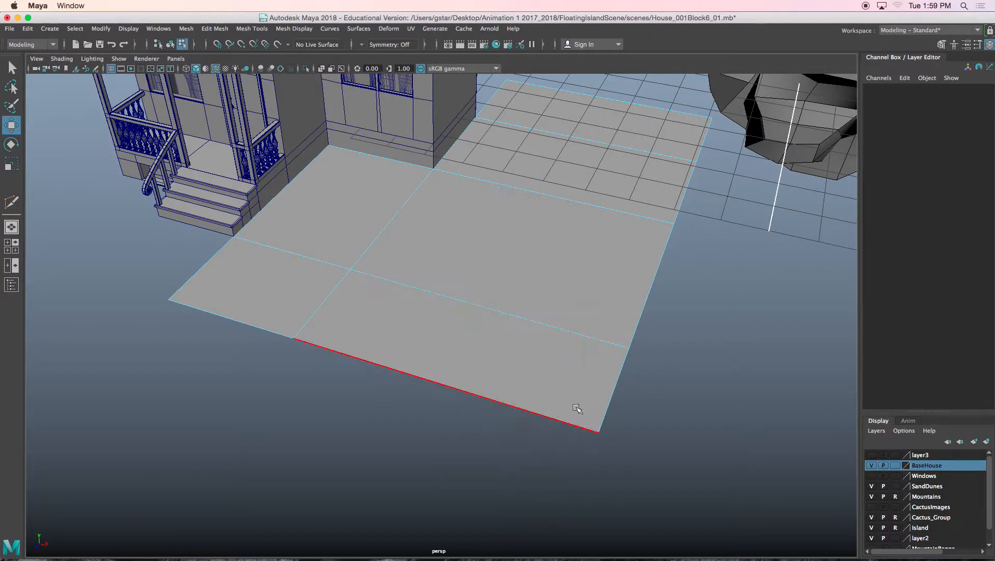
click(574, 425)
ctrl+click(568, 418)
ctrl+click(615, 407)
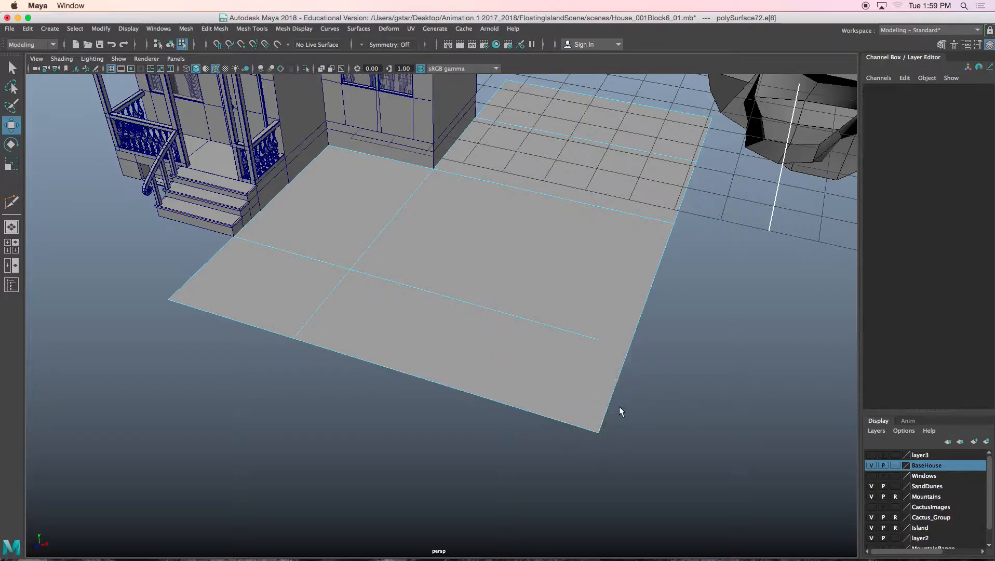
Step: Extrude the whole yard surface upward with a Local Translate Z of about 2.088
right_drag(568, 388, 605, 250)
key(f)
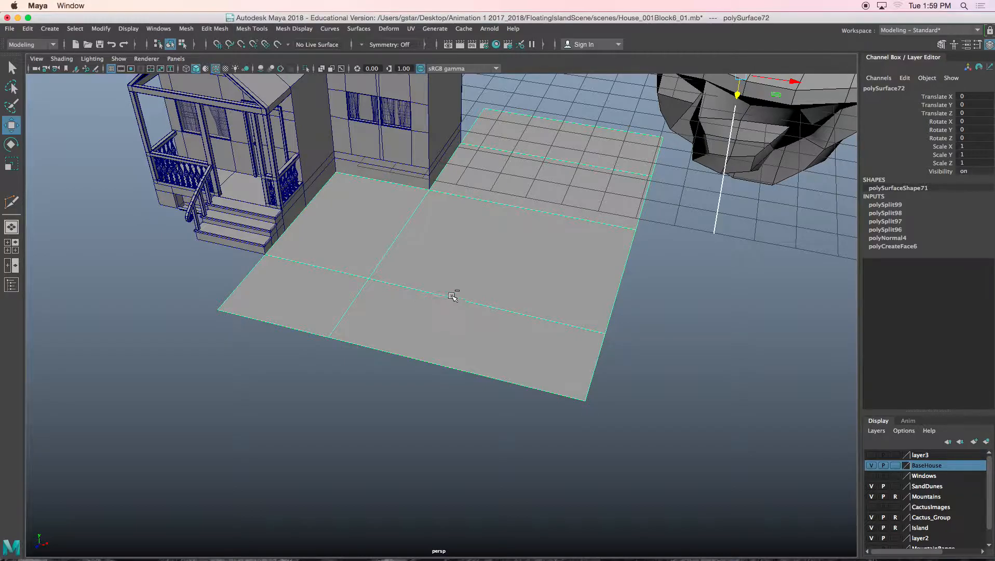
key(ctrl+e)
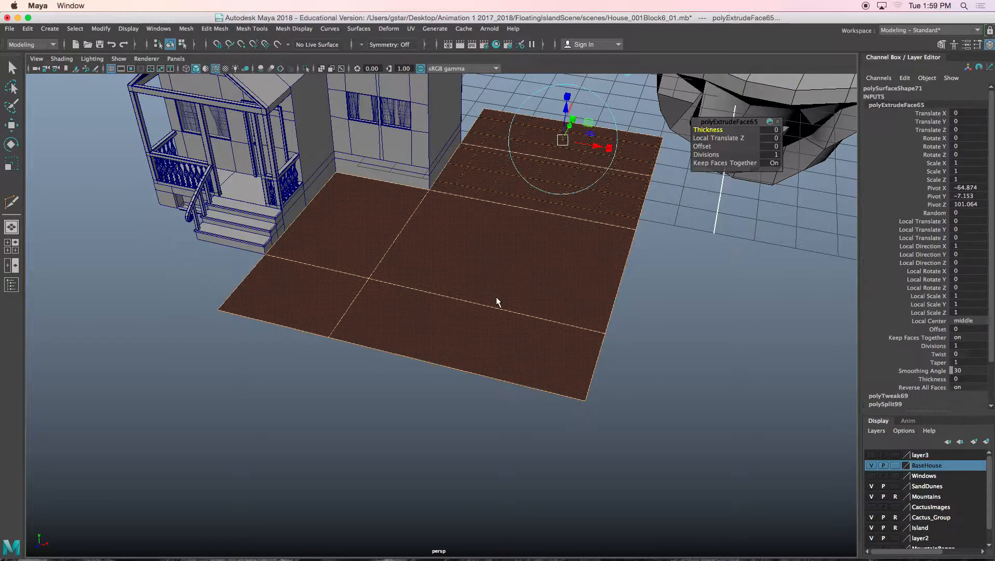
drag(567, 113, 567, 105)
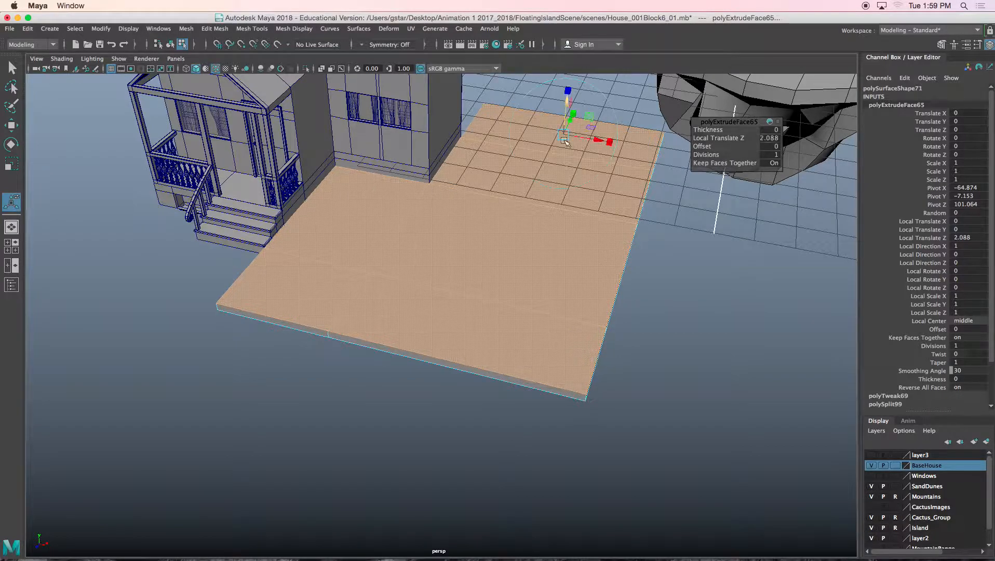
Step: Bevel the vertical edge at the yard's outer front corner with a Fraction of 0.9
alt+middle_drag(574, 260, 507, 172)
scroll(505, 172, up, 2)
alt+middle_drag(562, 257, 522, 252)
right_drag(469, 253, 467, 223)
click(471, 252)
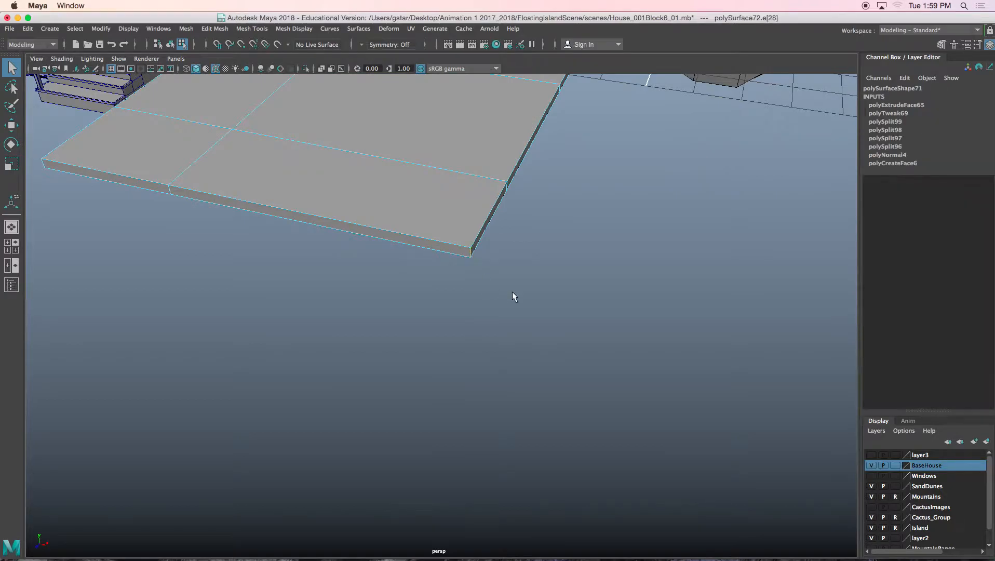
alt+drag(501, 303, 503, 313)
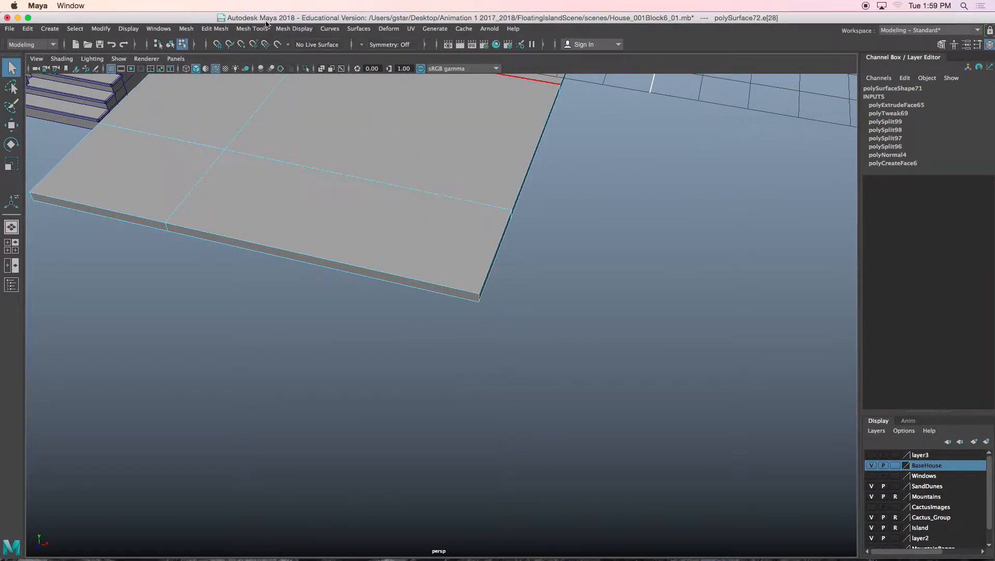
click(226, 30)
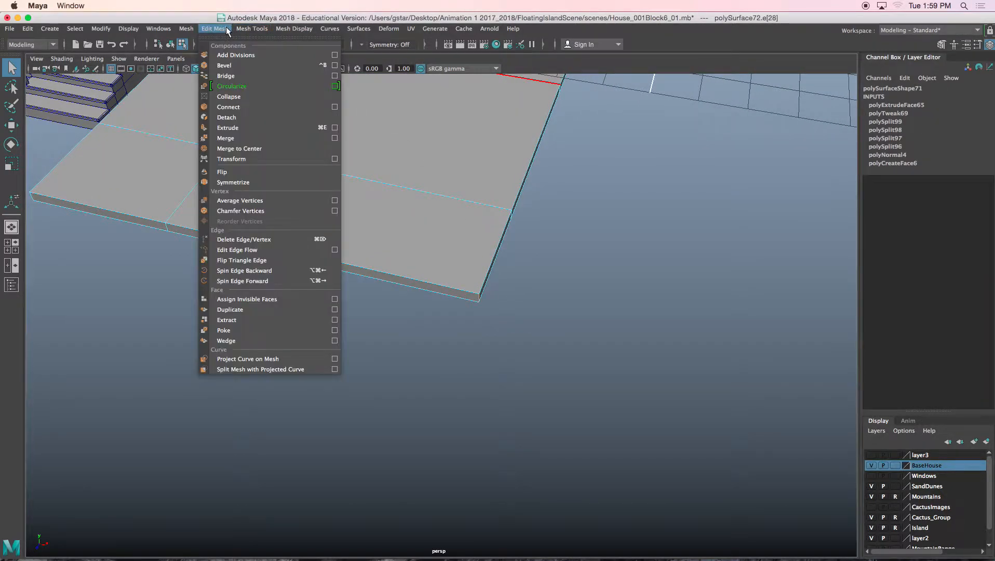
click(224, 65)
scroll(447, 337, up, 5)
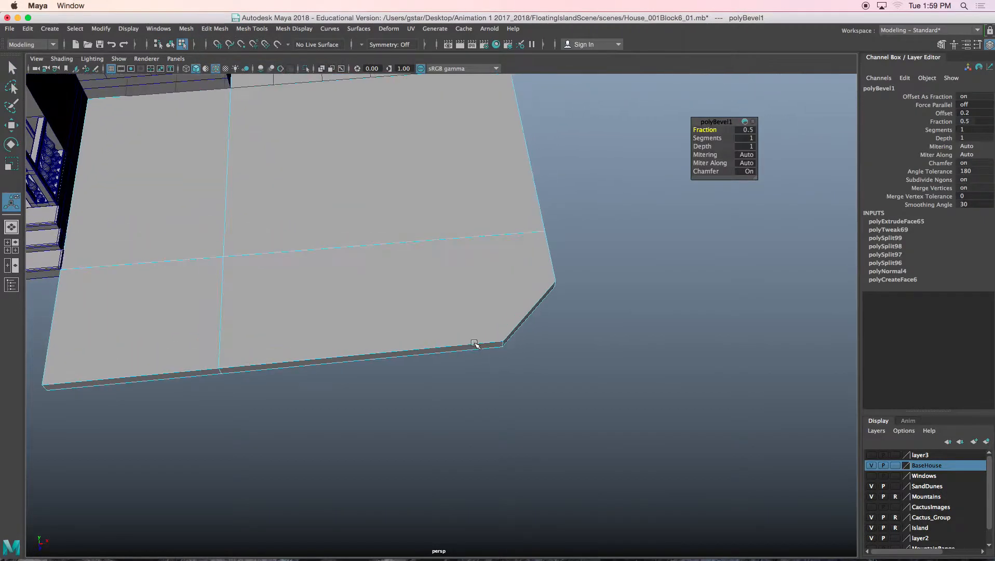
drag(699, 129, 701, 129)
Step: Slide the outer end vertices of the front cut back along the yard's outer side, away from the beveled corner
alt+drag(592, 203, 507, 234)
mouse_move(407, 272)
alt+mouse_down()
mouse_move(402, 256)
mouse_move(419, 282)
alt+mouse_up()
right_drag(423, 270, 431, 274)
drag(456, 311, 549, 230)
key(w)
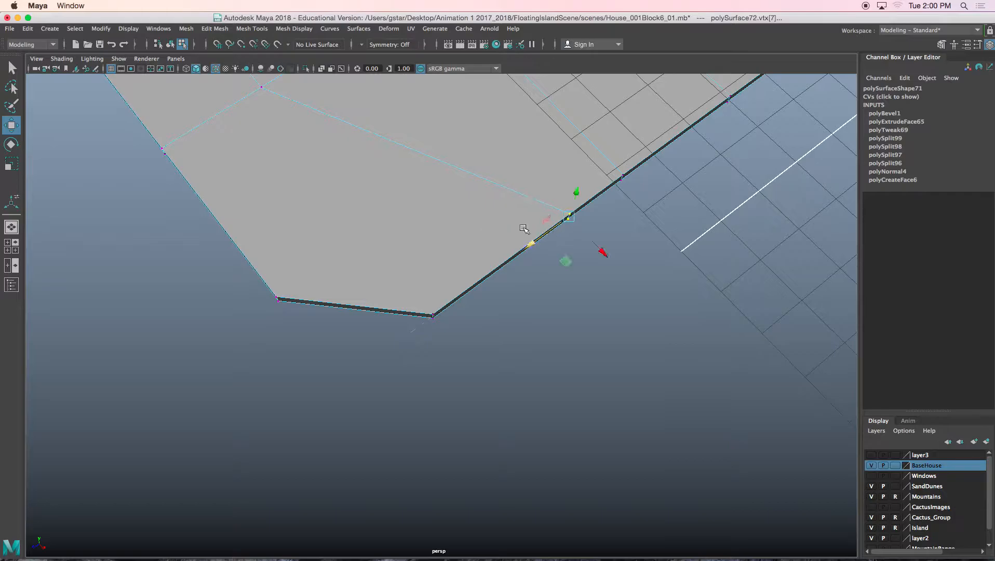
right_drag(382, 204, 644, 158)
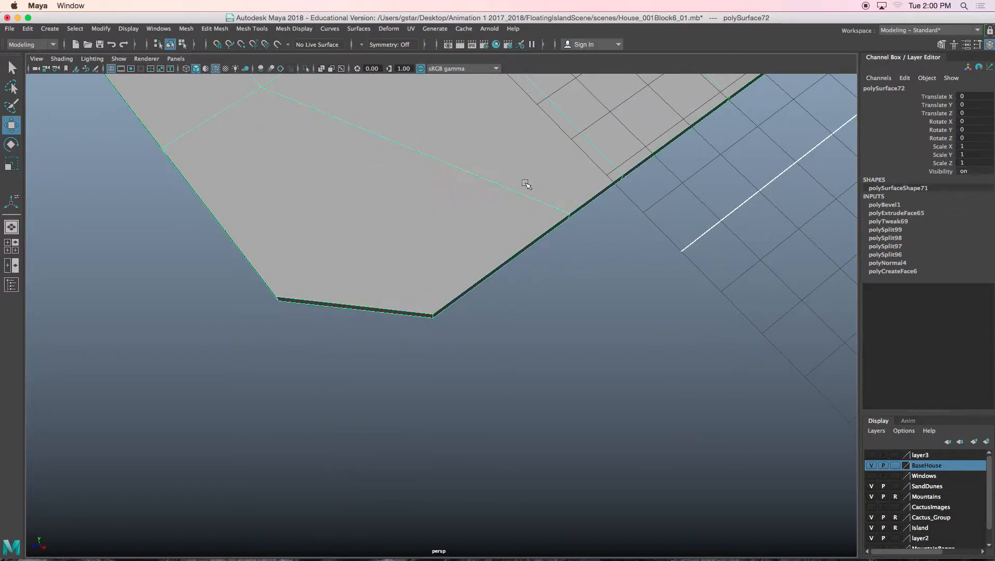
Step: Round the yard's beveled corner by setting the bevel's Fraction to 1 and Segments to 9
key(t)
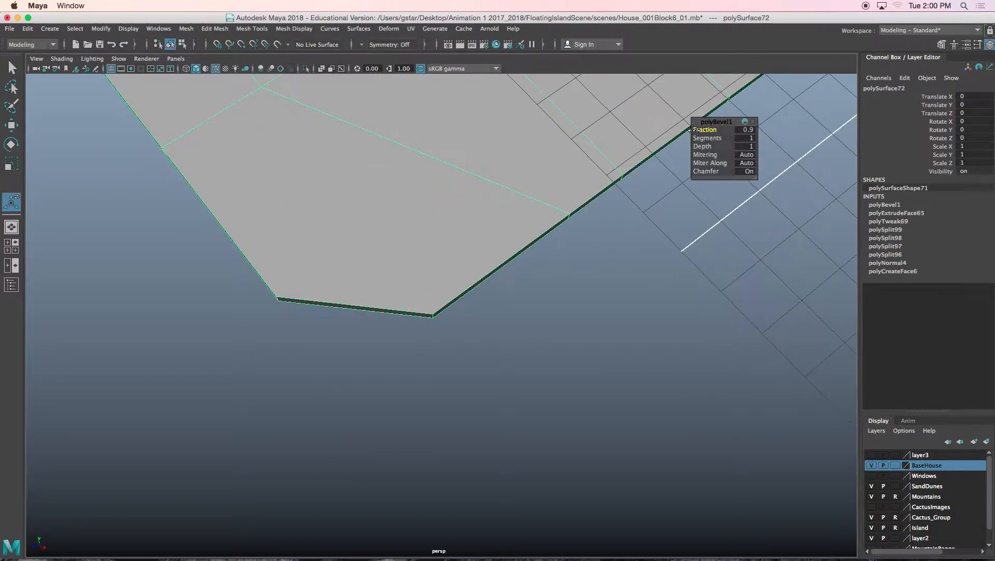
drag(705, 130, 706, 130)
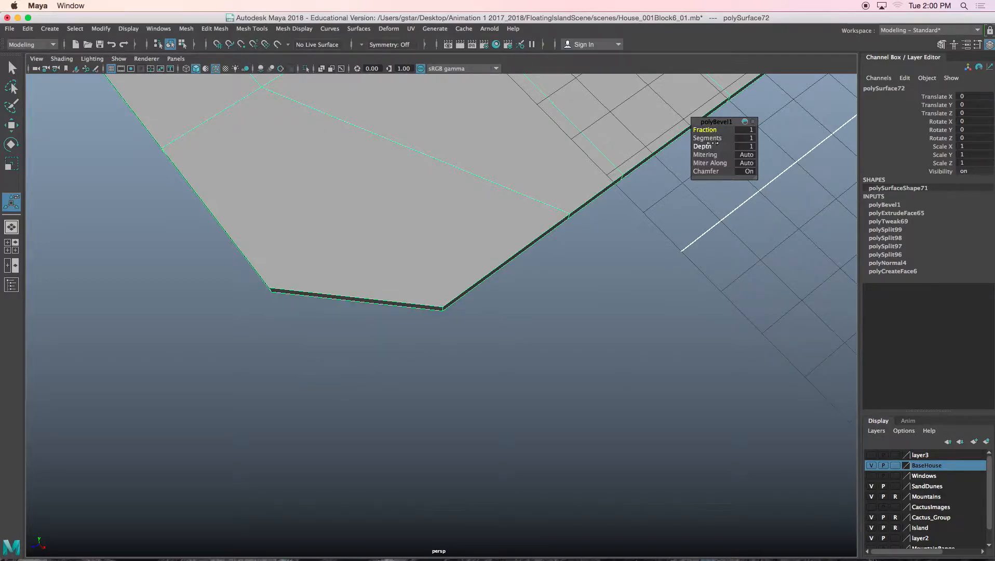
drag(708, 138, 751, 139)
scroll(494, 214, down, 10)
mouse_move(408, 231)
alt+mouse_down()
mouse_move(476, 249)
mouse_move(411, 235)
alt+mouse_up()
scroll(476, 249, up, 5)
scroll(471, 220, up, 5)
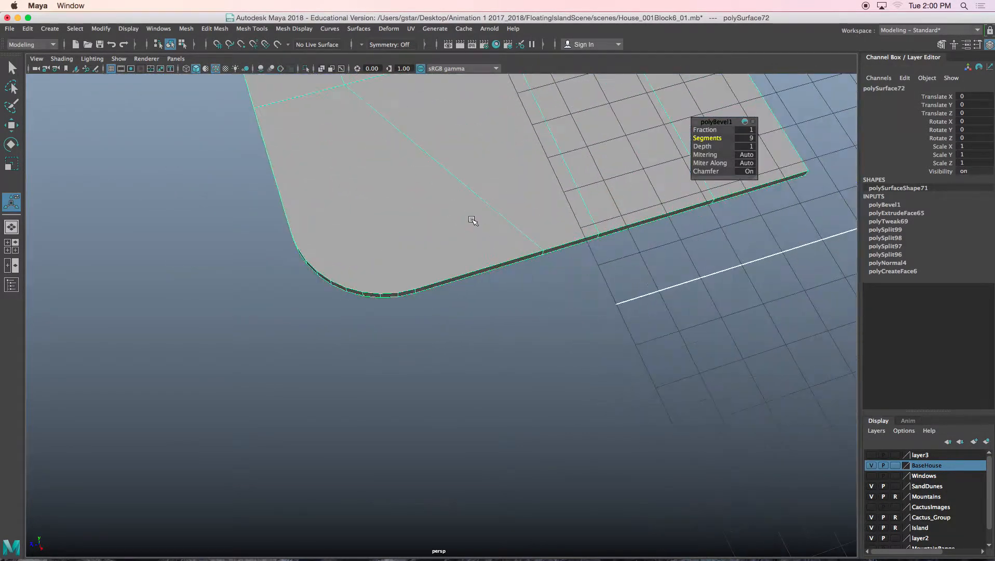
Step: Move the outer end vertices of the front cut forward along the side edge, closer to the rounded corner
right_drag(463, 203, 430, 204)
drag(471, 213, 503, 261)
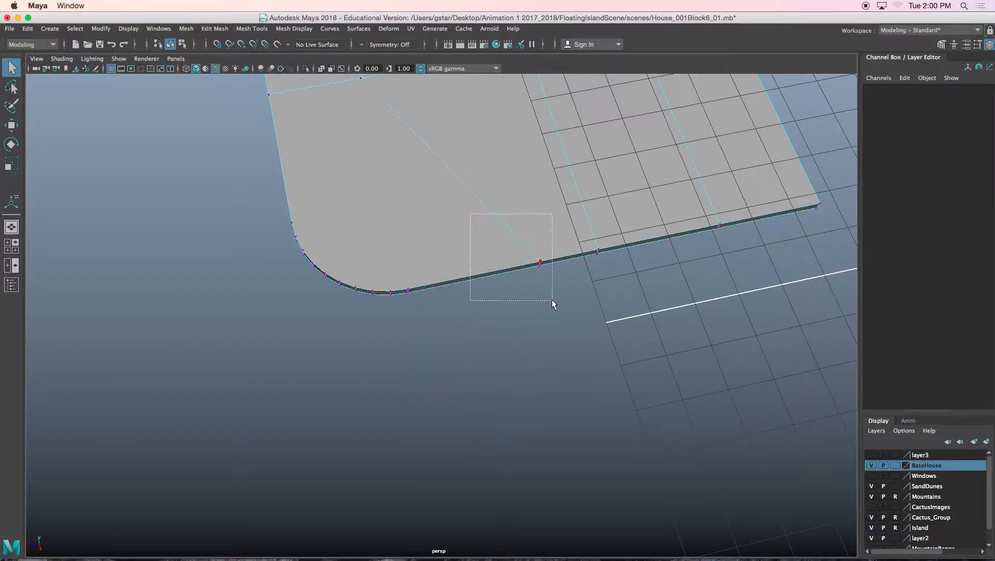
drag(551, 299, 551, 299)
key(w)
middle_drag(517, 260, 454, 265)
right_drag(456, 191, 486, 177)
scroll(476, 192, down, 3)
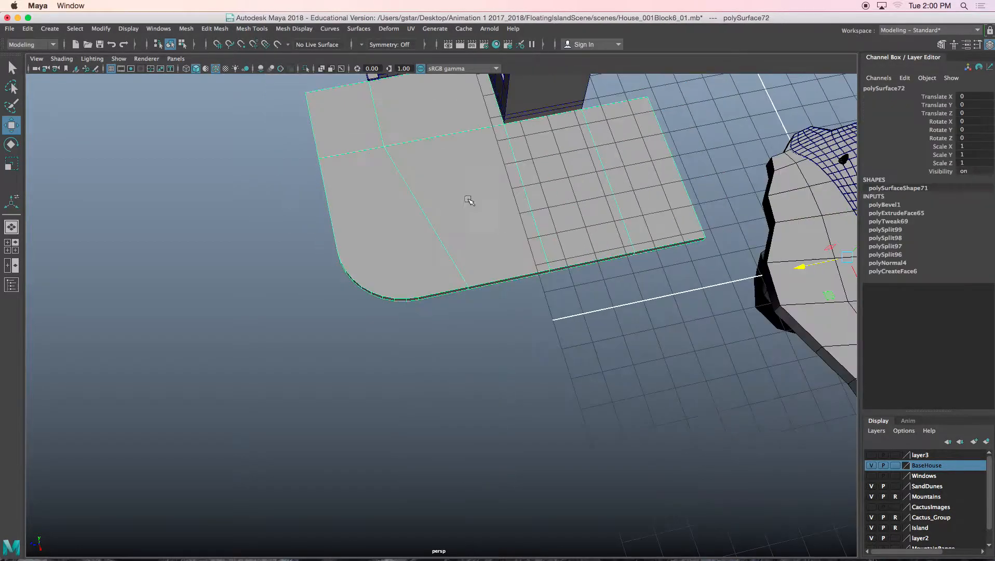
Step: Lower the slab's top vertices at the front corner near the steps and at the steps' base corner
alt+middle_drag(436, 200, 464, 251)
alt+drag(464, 250, 518, 202)
alt+drag(303, 222, 455, 255)
scroll(452, 254, up, 4)
scroll(462, 275, up, 4)
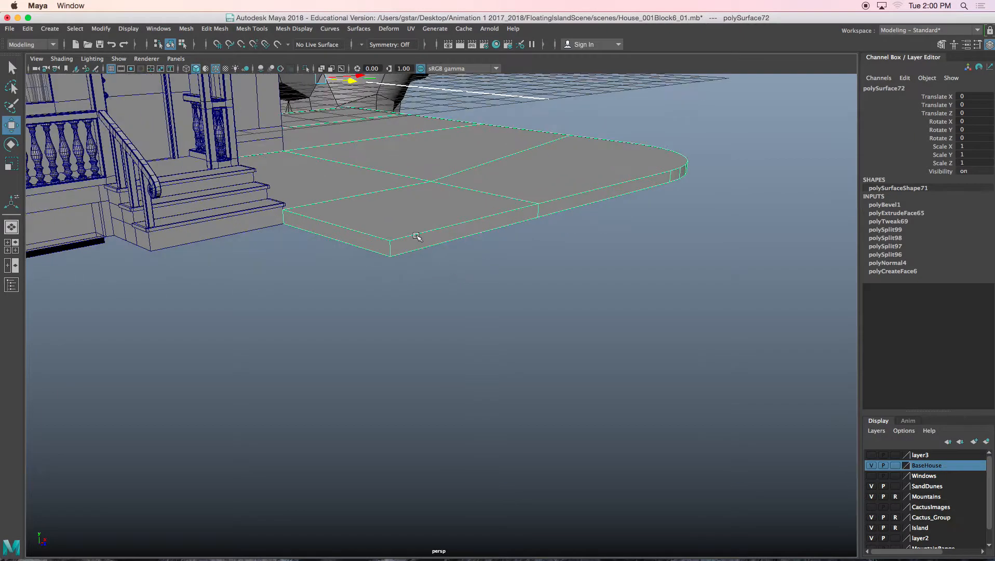
right_drag(418, 229, 388, 236)
click(390, 240)
drag(389, 179, 389, 188)
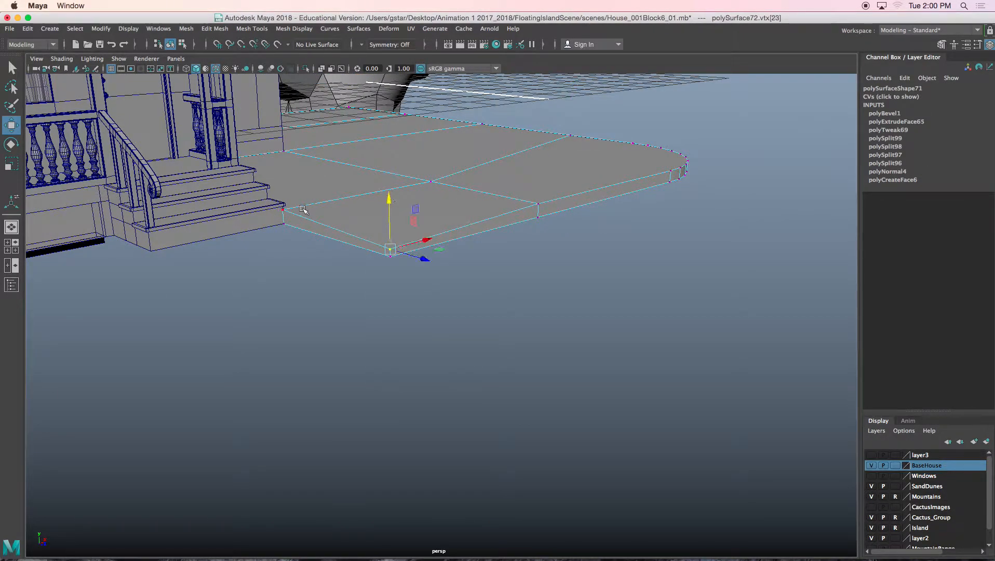
click(283, 210)
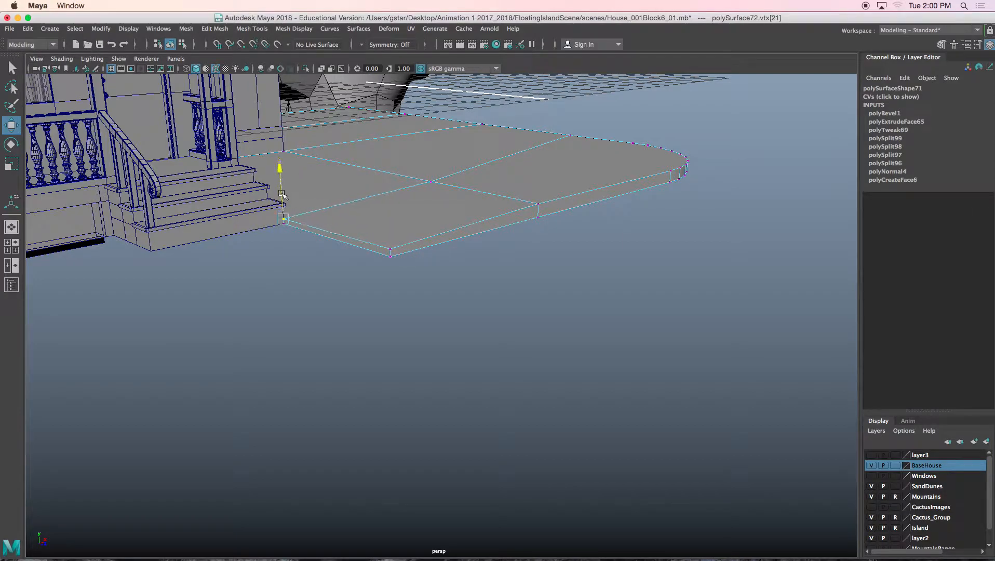
Step: Lower the slab's top vertices around the rounded corner and along the yard's outer side together
alt+drag(425, 196, 459, 204)
drag(325, 182, 434, 208)
shift+drag(517, 199, 494, 203)
shift+click(549, 188)
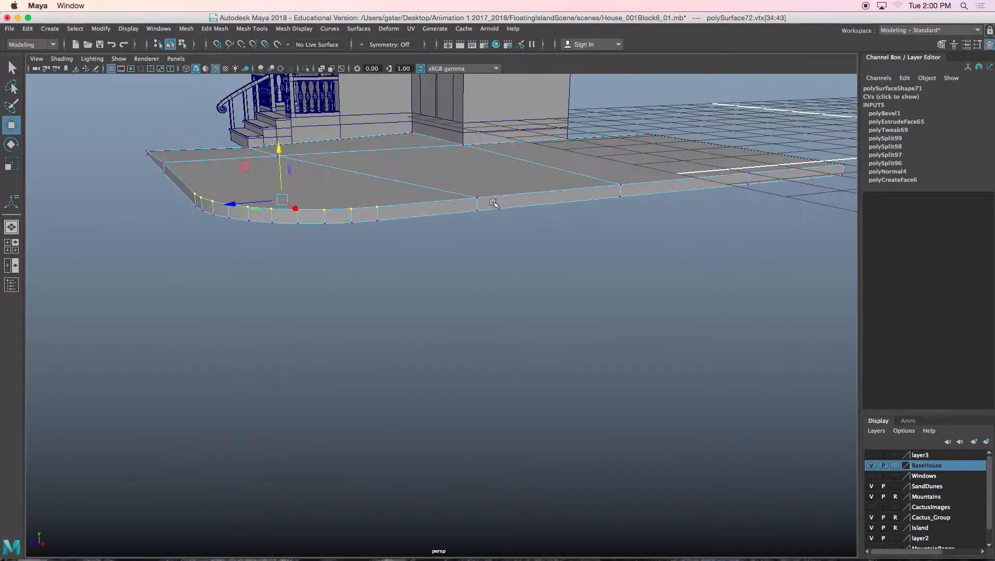
shift+click(477, 197)
alt+drag(622, 185, 579, 198)
shift+click(638, 197)
shift+click(777, 192)
drag(426, 142, 428, 213)
right_drag(413, 206, 456, 187)
click(413, 382)
Step: Lower the top vertex midway along the yard's front edge and the one at the house's inner base corner
alt+drag(391, 329, 362, 260)
right_drag(362, 260, 321, 251)
click(336, 276)
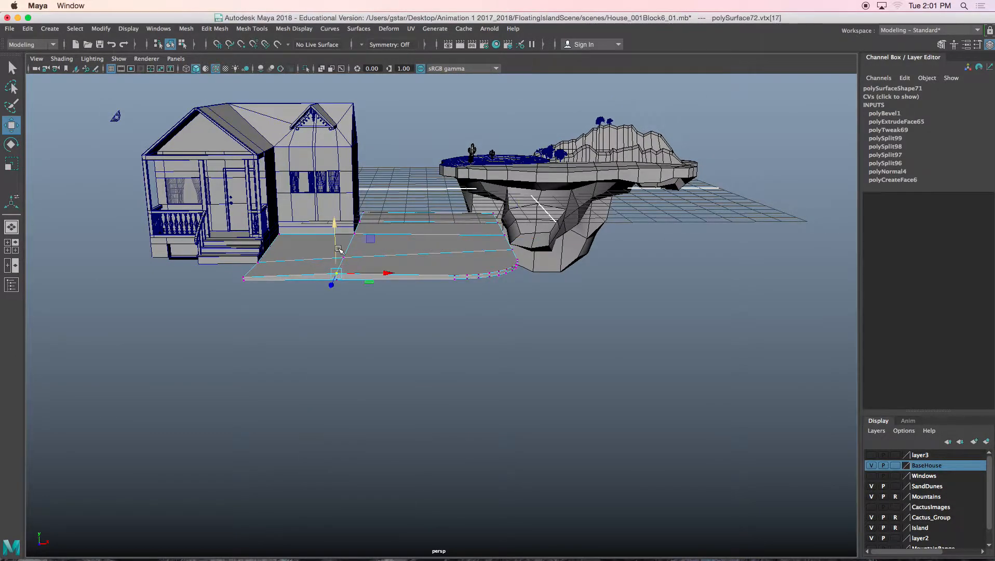
click(279, 234)
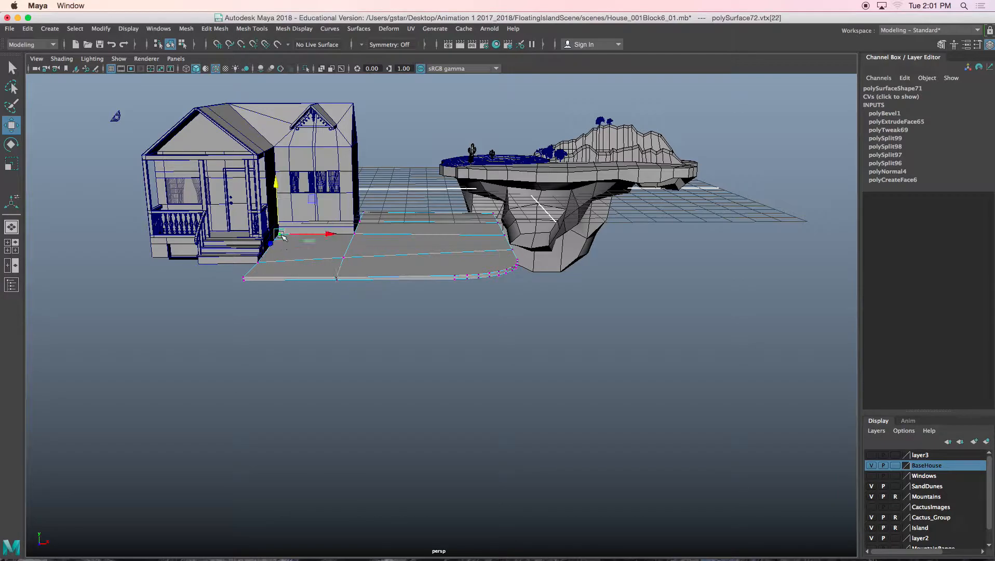
drag(277, 215, 278, 218)
right_drag(401, 230, 455, 213)
alt+drag(402, 255, 455, 286)
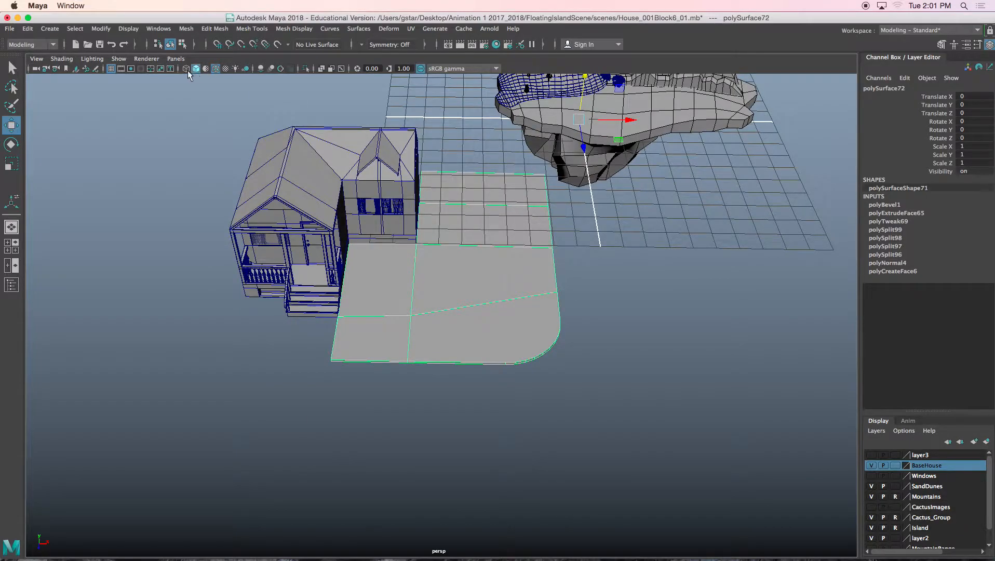
Step: Start a new ground polygon with Create Polygon, snapping vertices from the steps' front base corner around to the porch's outer base corner
alt+right_drag(322, 197, 362, 211)
key(space)
key(space)
key(space)
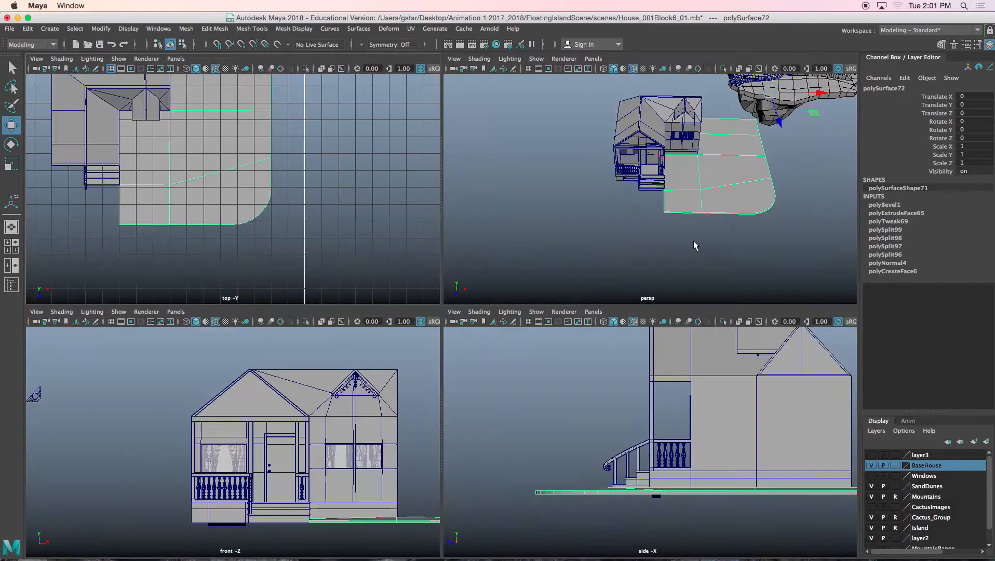
key(space)
alt+drag(496, 235, 466, 253)
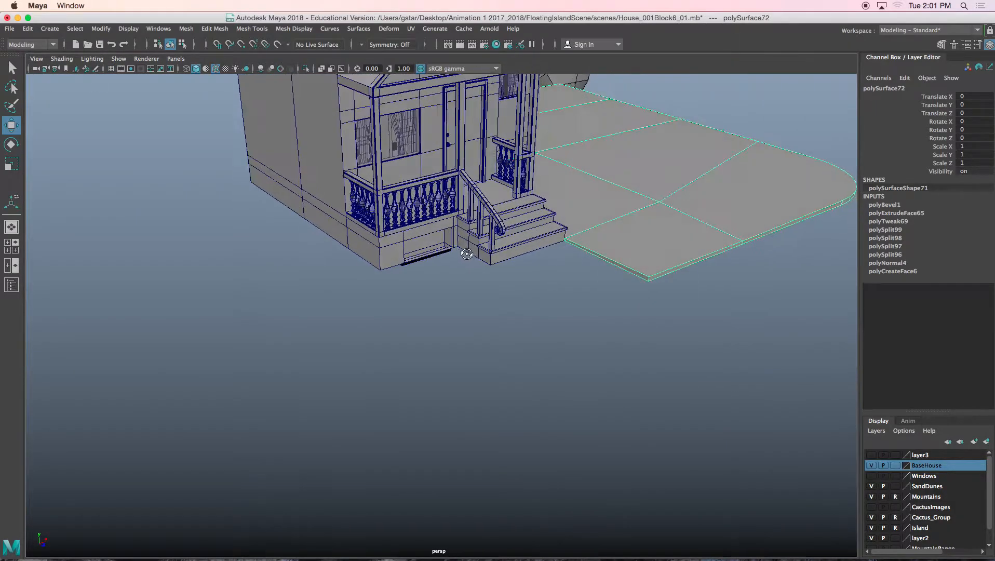
scroll(467, 254, up, 4)
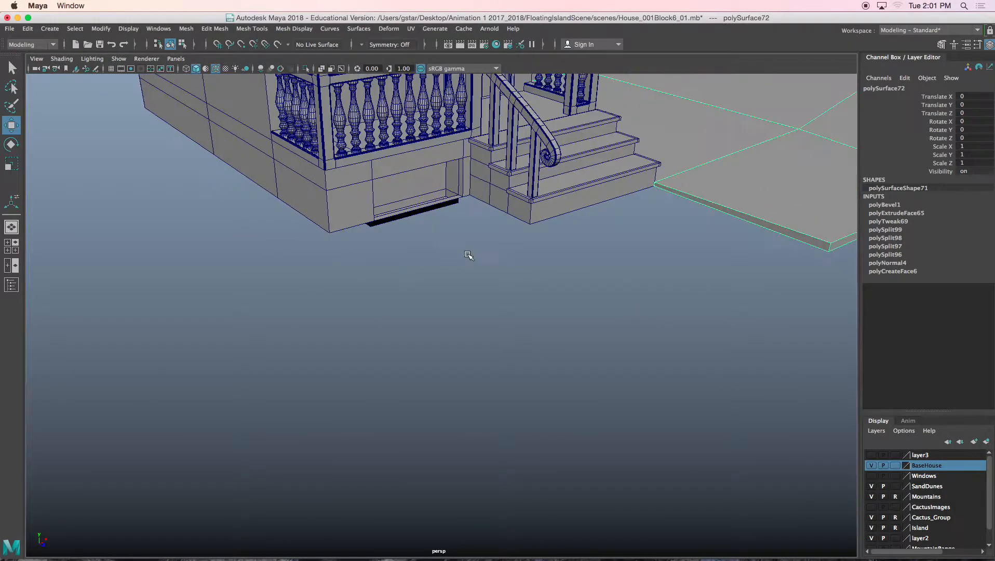
click(249, 29)
click(275, 96)
alt+drag(400, 220, 403, 223)
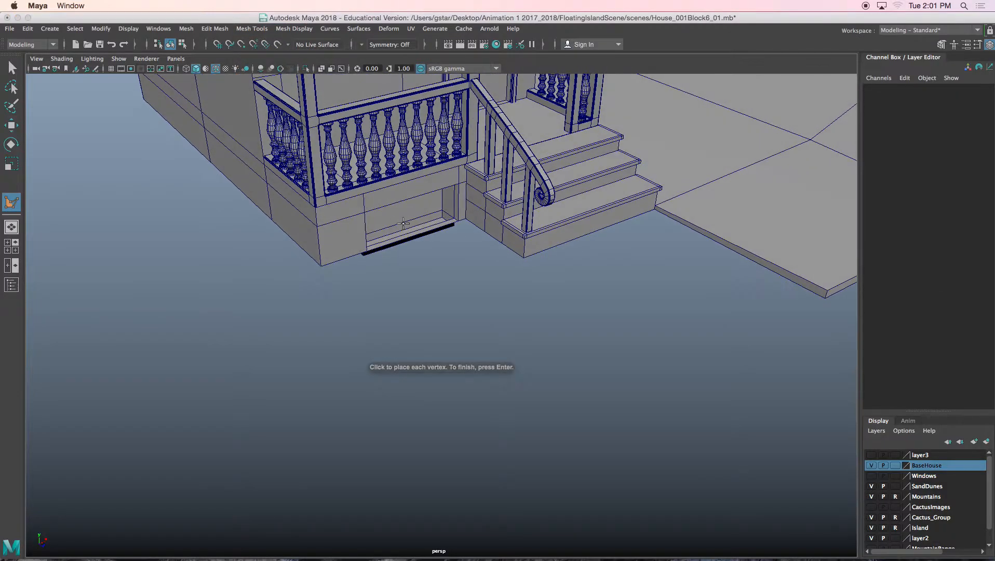
key(v)
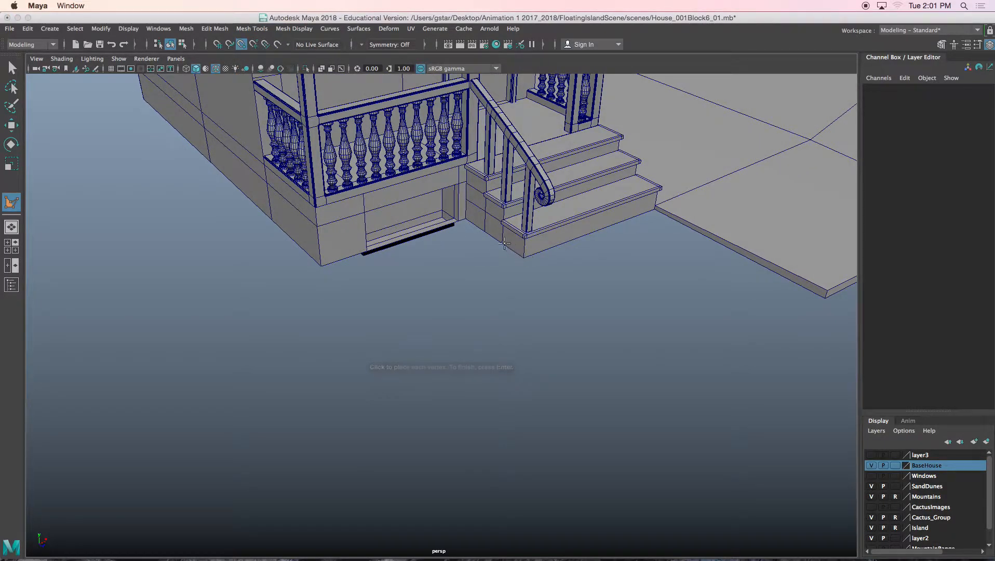
click(524, 259)
click(318, 265)
alt+drag(319, 267, 419, 290)
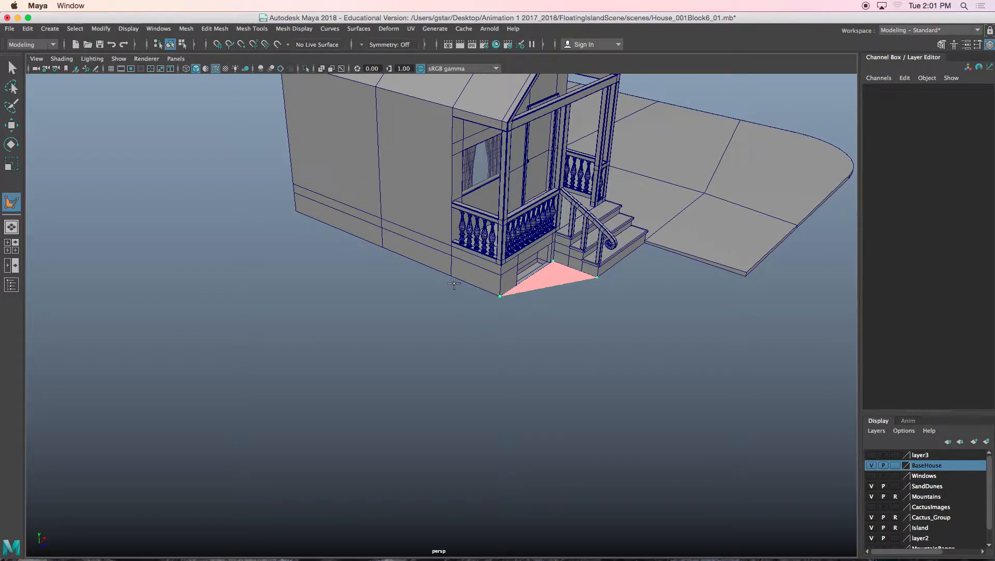
Step: Continue the polygon outline along the house base, snapping to its rear corners and the side yard slab's outer rear bottom corner
scroll(392, 244, down, 4)
alt+drag(392, 247, 383, 262)
scroll(384, 263, up, 2)
key(v)
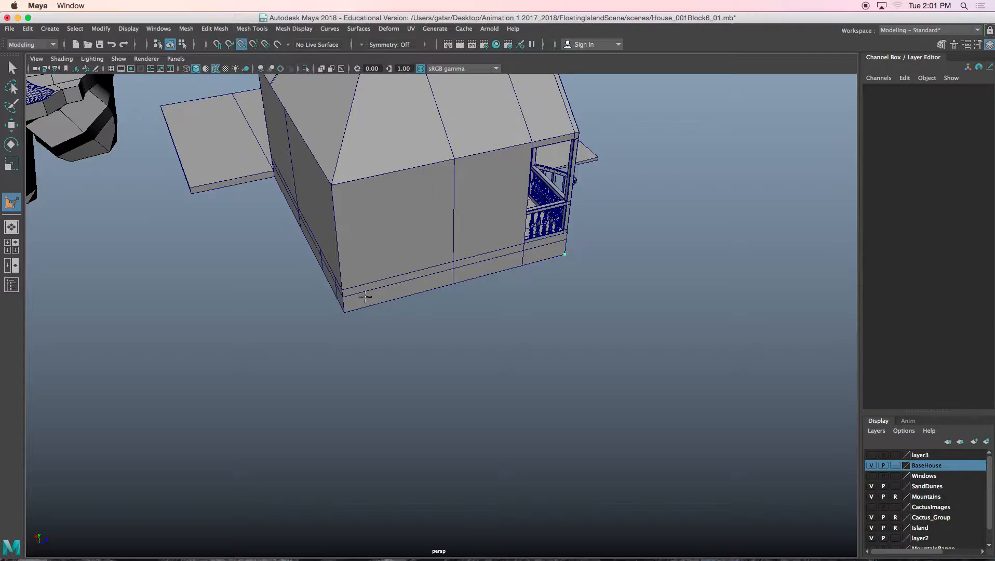
alt+right_drag(318, 280, 571, 509)
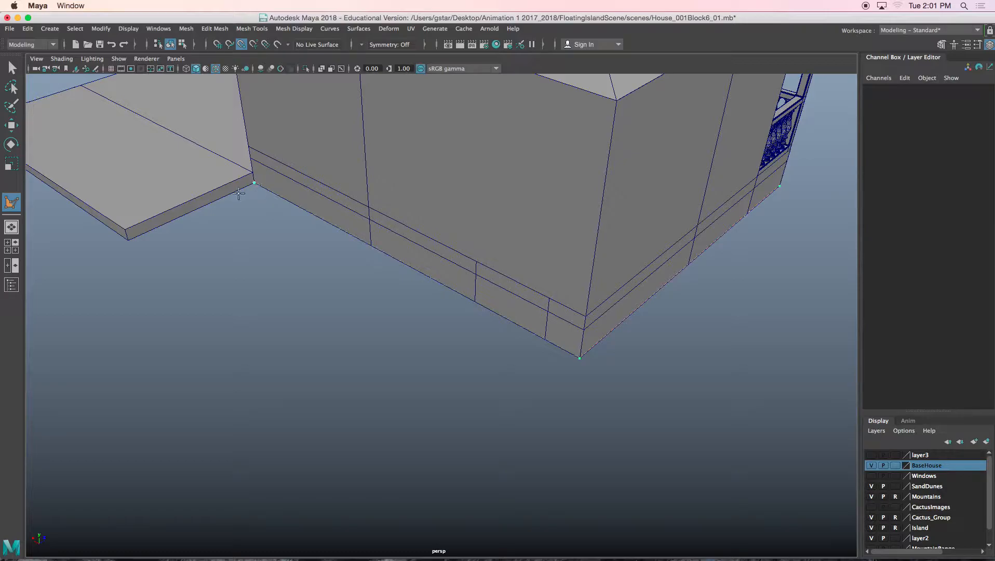
click(128, 238)
alt+drag(133, 240, 266, 289)
Step: In the top view, place the outline's far rear, far front and steps-side front corners, and complete the polygon
key(space)
key(space)
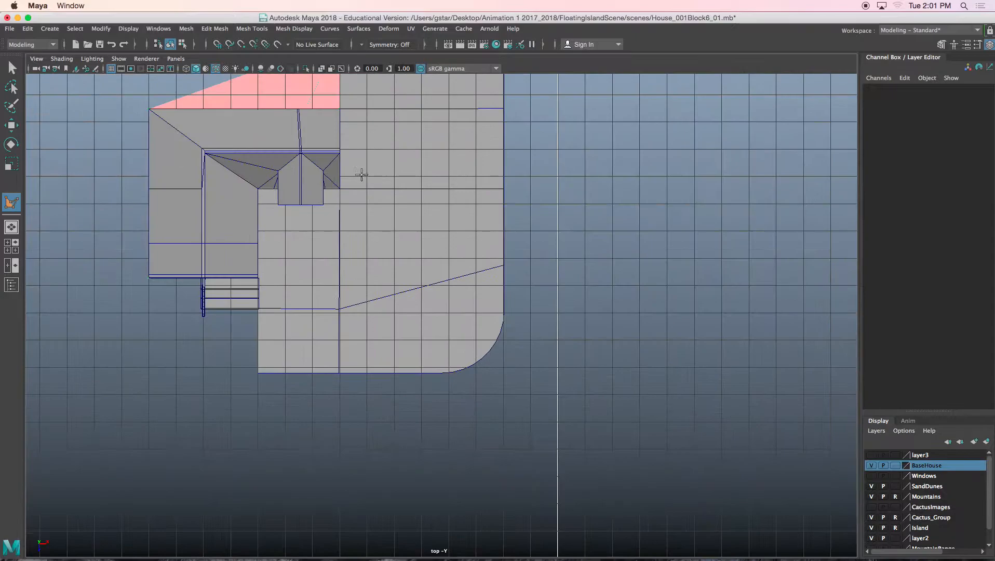
alt+middle_drag(252, 132, 318, 187)
click(151, 129)
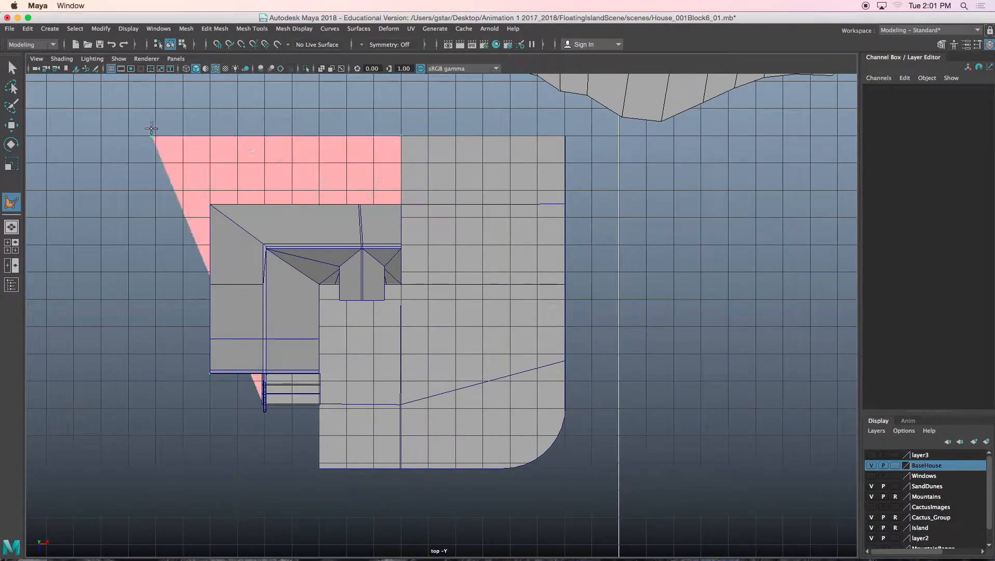
click(163, 457)
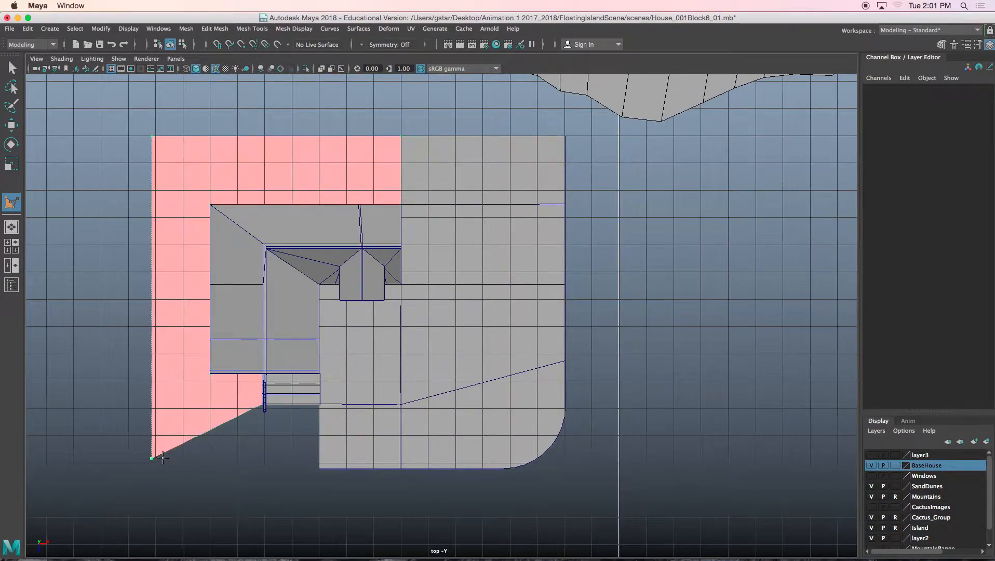
alt+middle_drag(244, 456, 306, 379)
mouse_move(307, 380)
alt+right_down()
mouse_move(311, 358)
mouse_move(305, 396)
alt+right_up()
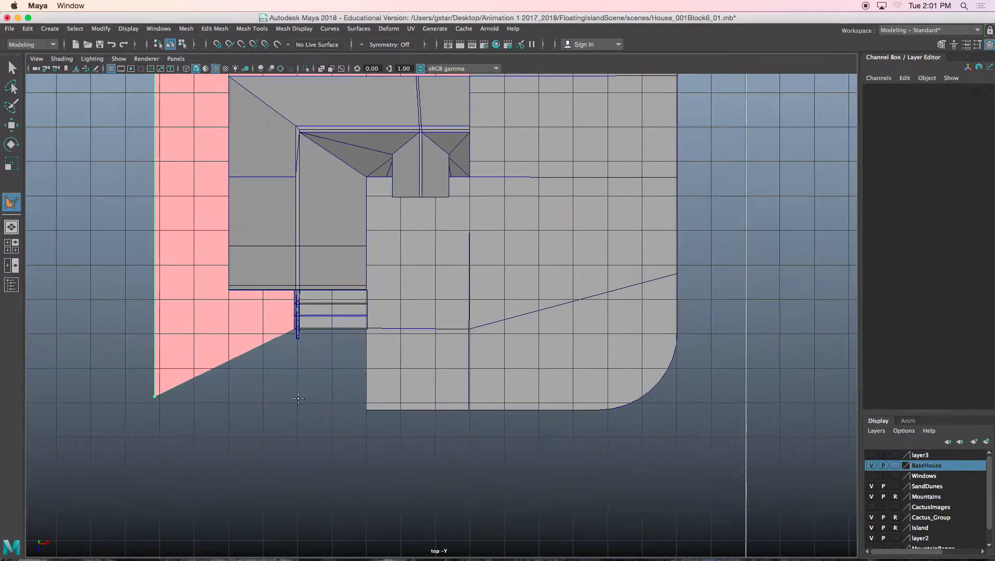
click(297, 401)
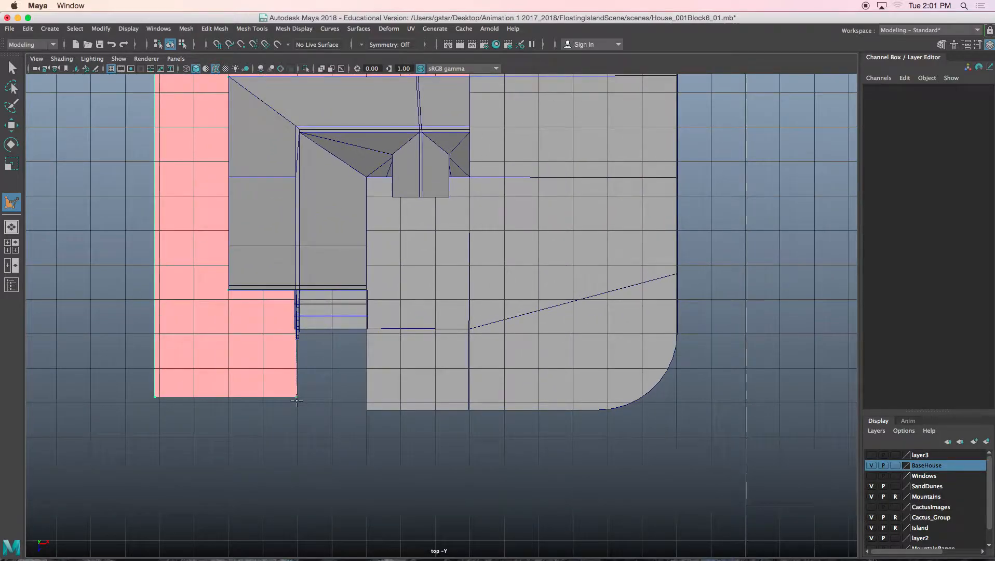
key(Return)
Step: Align the polygon's steps-side front vertex with the steps, and snap both front vertices level with the side yard slab's front edge
alt+middle_drag(278, 377, 417, 333)
scroll(417, 334, up, 5)
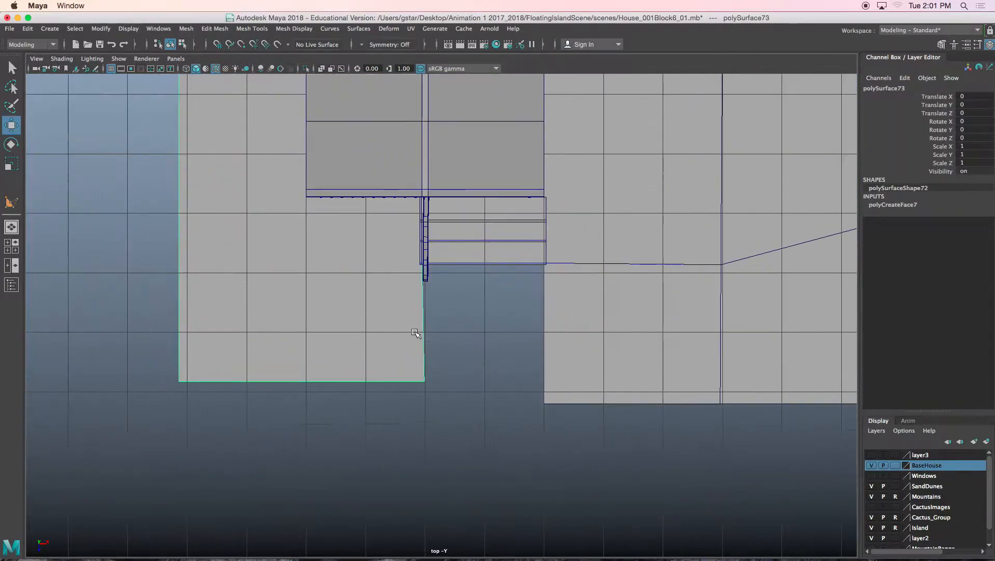
right_drag(411, 264, 362, 259)
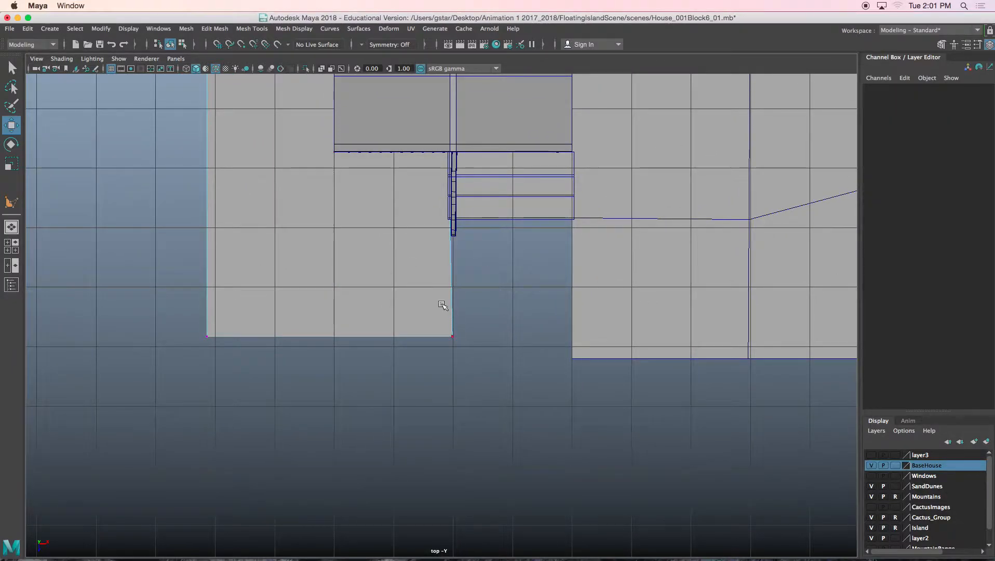
drag(442, 305, 472, 389)
scroll(484, 372, up, 2)
drag(478, 340, 470, 340)
drag(112, 293, 472, 412)
key(v)
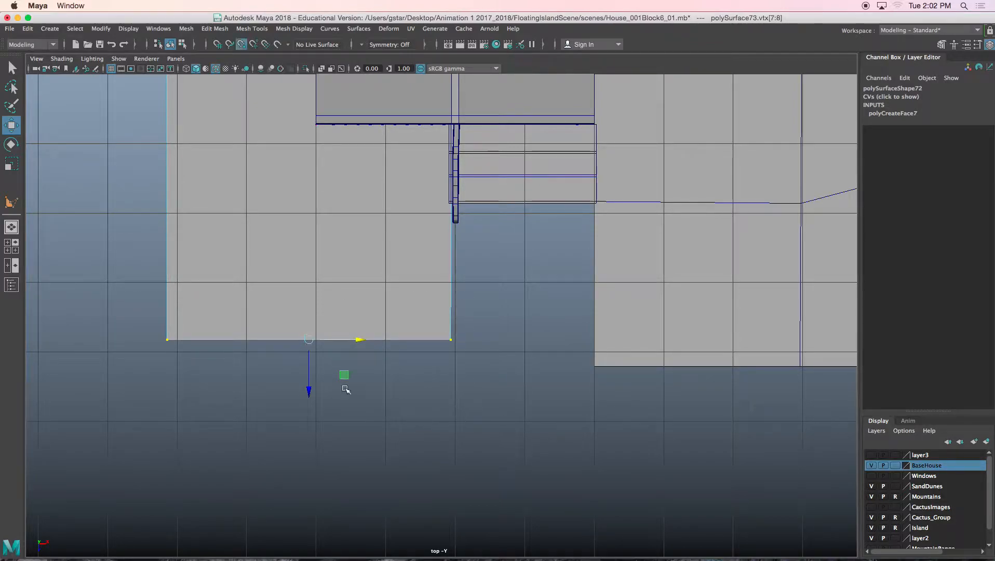
drag(308, 382, 308, 372)
drag(377, 372, 601, 368)
Step: Multi-Cut the new polygon from the steps' base corner to its outer edge and from the porch's base corner to its front edge
key(space)
key(space)
scroll(550, 272, up, 3)
right_drag(572, 287, 621, 252)
alt+drag(582, 305, 511, 322)
scroll(481, 320, up, 3)
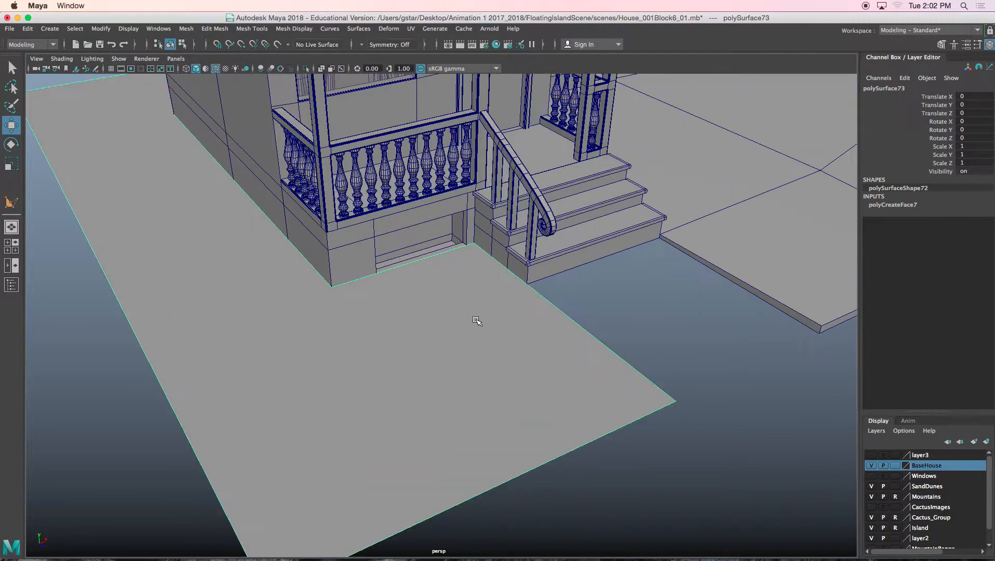
click(256, 29)
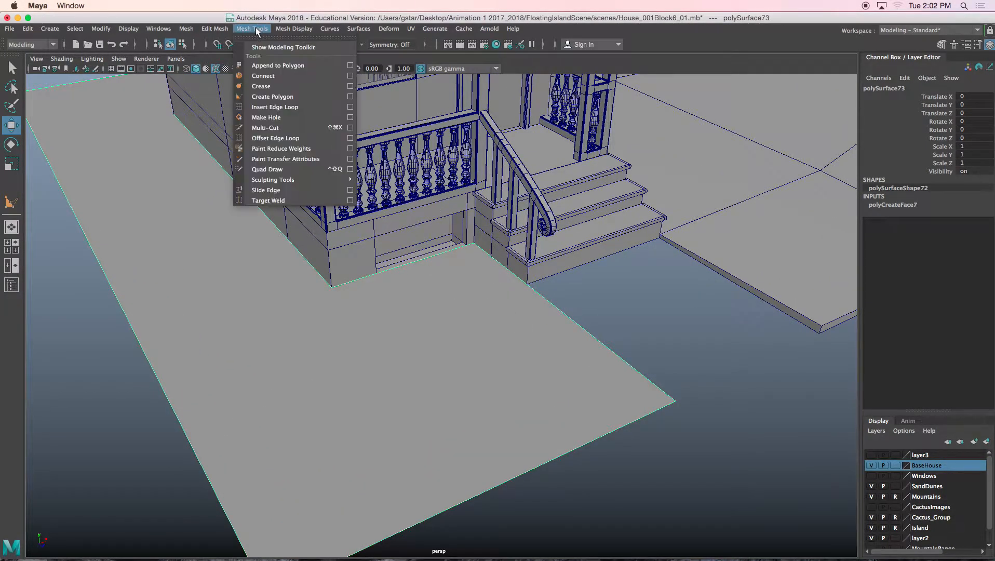
click(271, 128)
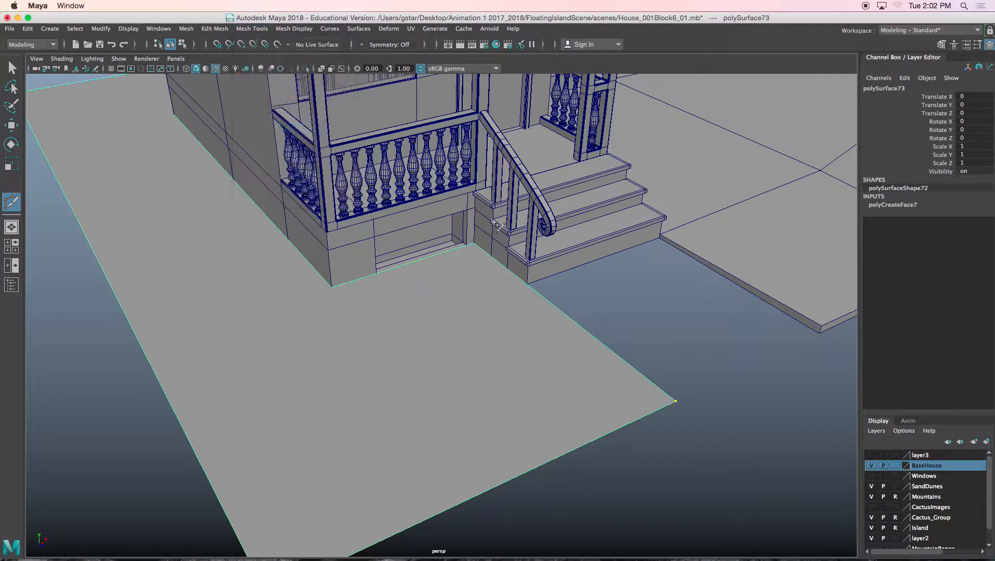
click(527, 285)
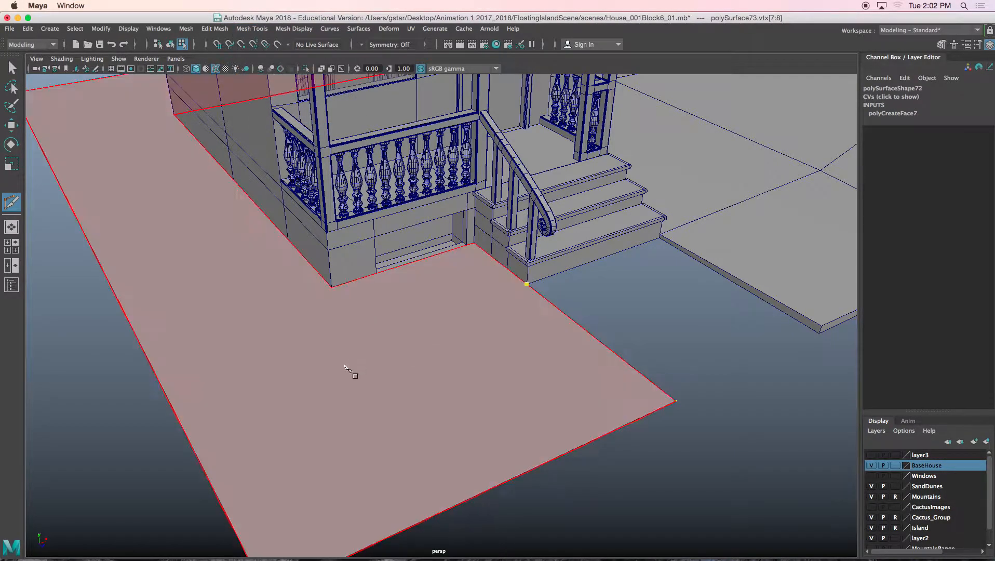
click(171, 405)
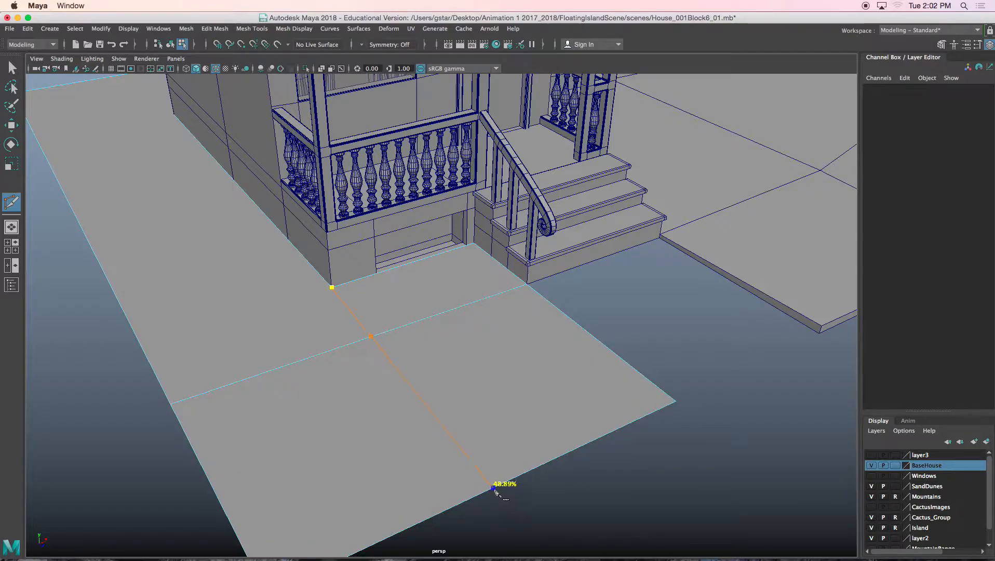
Step: Cut the polygon from the porch's base corner straight to the outer side edge and from the house's rear corner to the outer rear corner
alt+drag(358, 363, 477, 311)
click(593, 289)
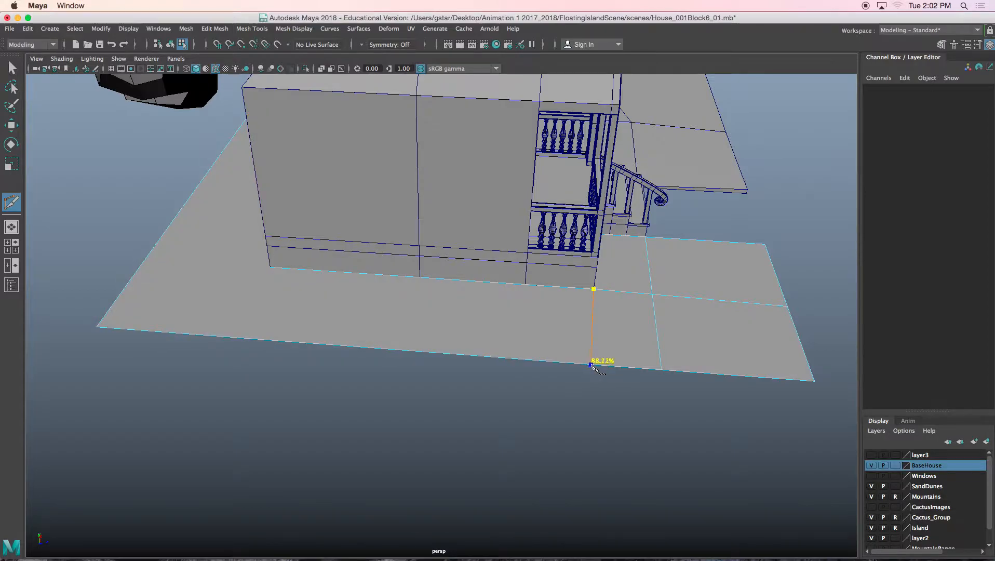
alt+drag(362, 282, 411, 300)
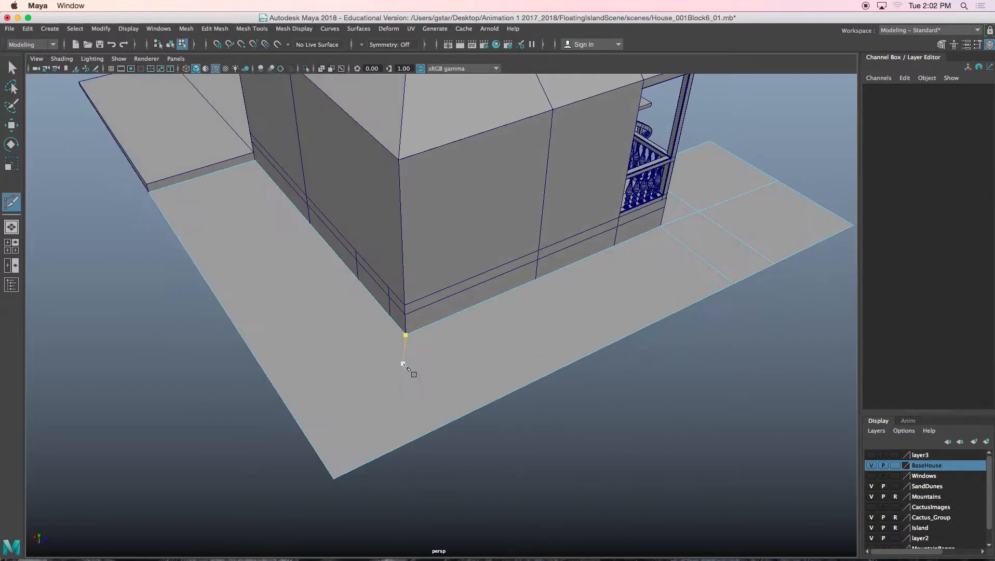
click(405, 335)
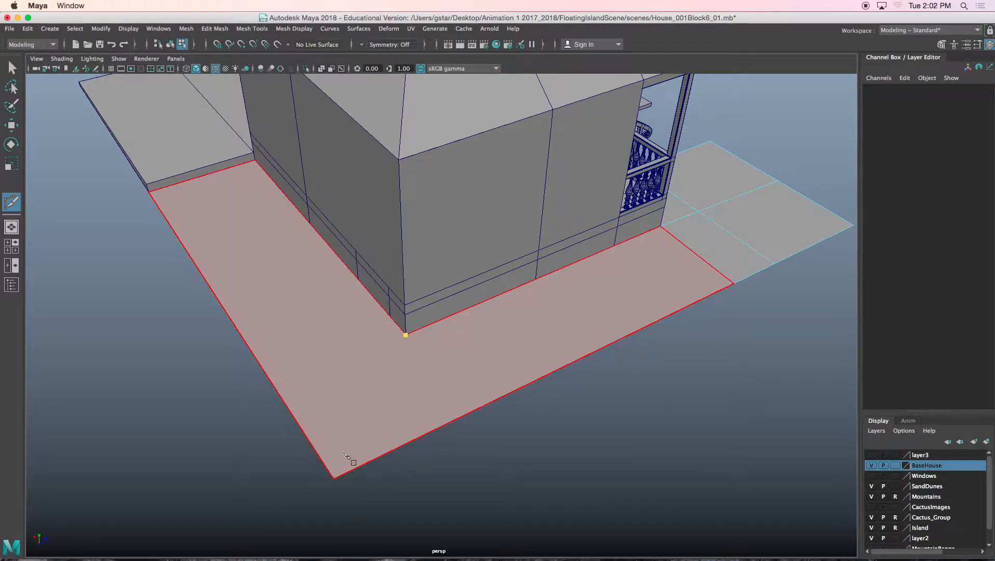
click(335, 479)
key(w)
Step: Delete the side yard slab's rear end face where it meets the new polygon
alt+drag(304, 351, 330, 307)
right_drag(328, 264, 391, 248)
alt+drag(391, 249, 384, 289)
scroll(363, 304, up, 3)
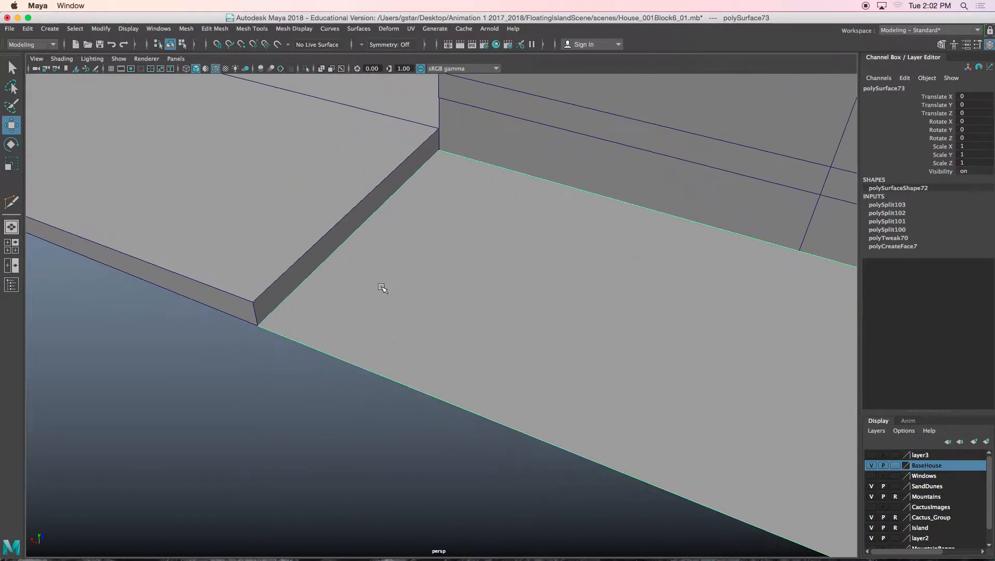
click(322, 265)
right_drag(313, 254, 313, 282)
click(315, 260)
key(Delete)
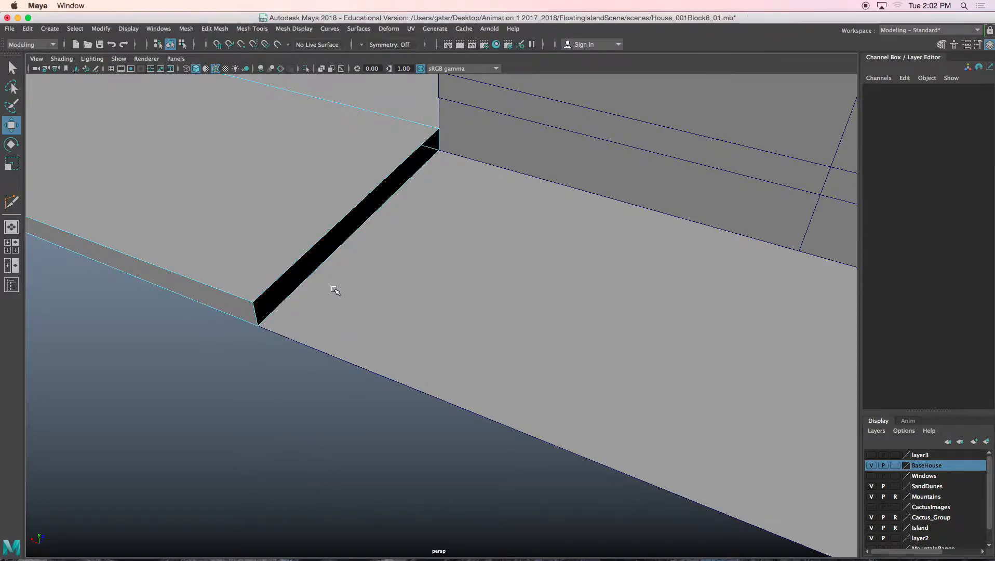
Step: Delete all the underside faces of the side yard slab
click(321, 262)
alt+drag(318, 280, 349, 275)
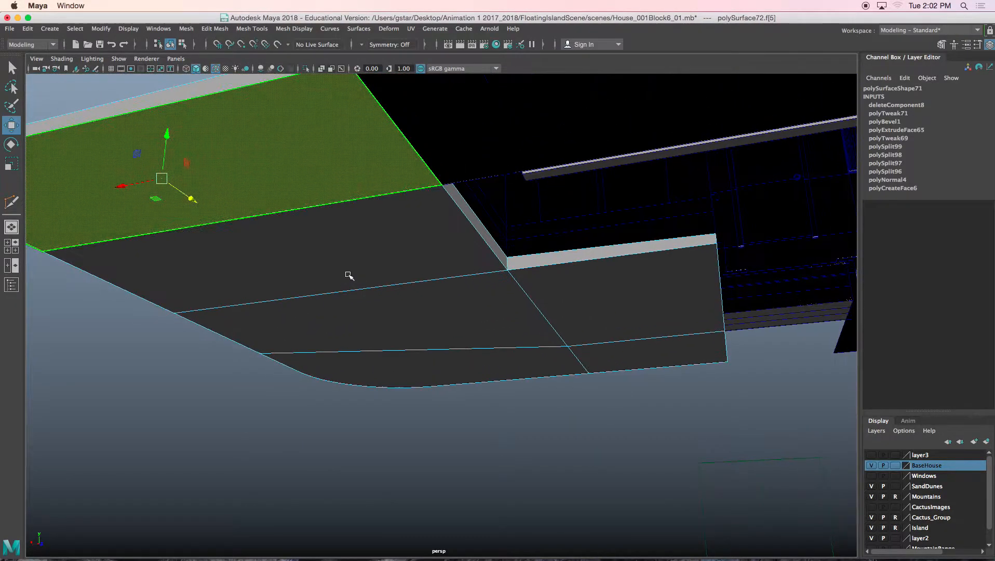
click(354, 280)
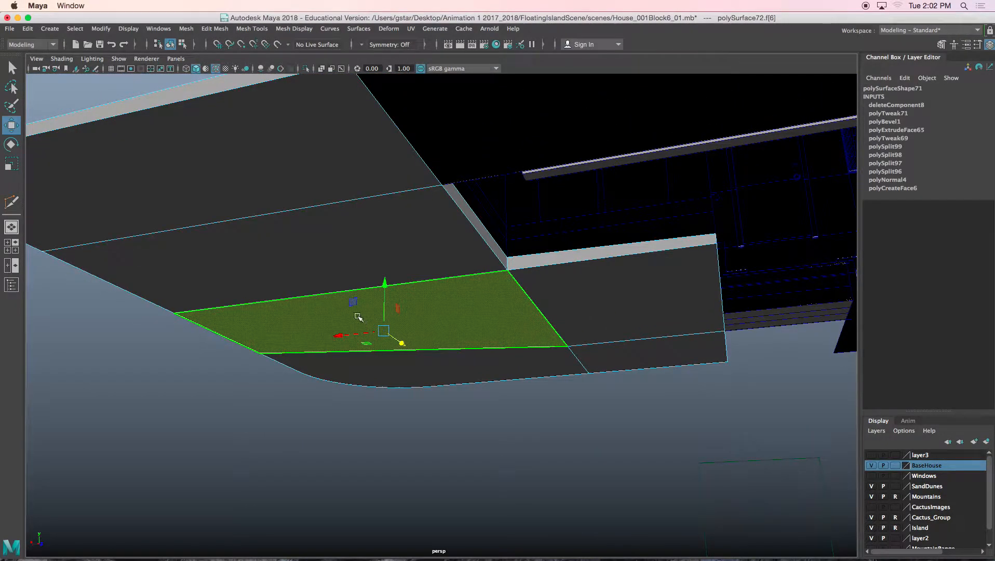
shift+click(309, 243)
click(396, 324)
key(Delete)
click(296, 180)
key(Delete)
click(352, 239)
key(Delete)
click(613, 302)
key(Delete)
click(531, 358)
key(Delete)
Step: Delete the side yard slab's hidden side faces that lie against the house base and the steps
click(497, 241)
key(Delete)
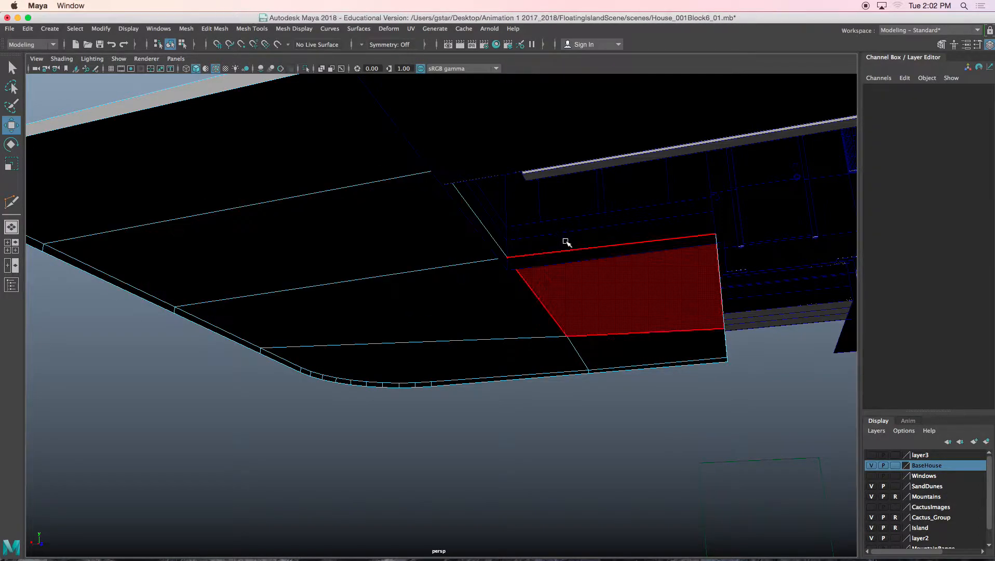
alt+drag(567, 263, 629, 275)
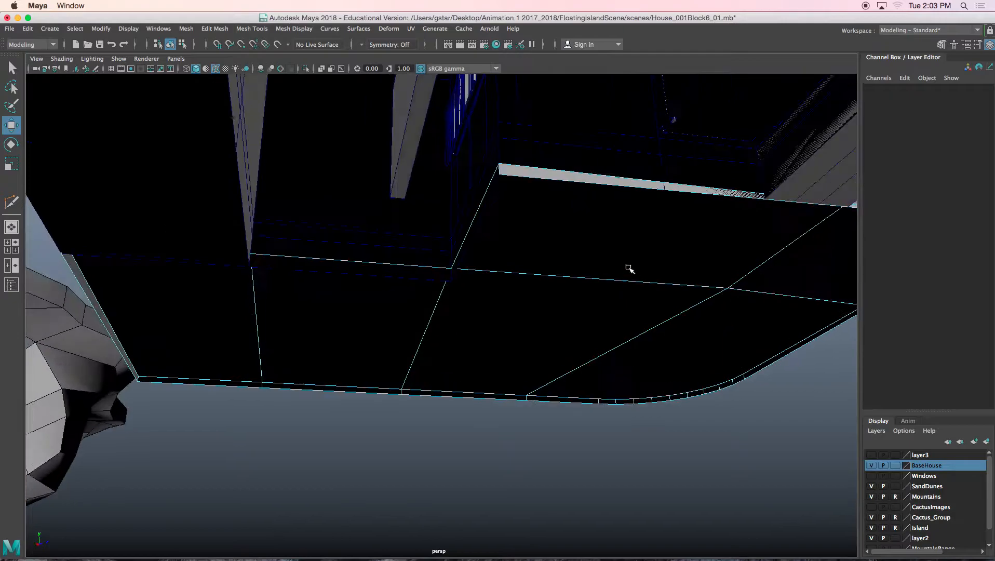
click(589, 180)
alt+drag(589, 179, 458, 209)
key(Delete)
Step: Extrude the new ground polygon upward into a thin slab about as thick as the side yard slab
alt+drag(595, 215, 465, 248)
right_click(424, 249)
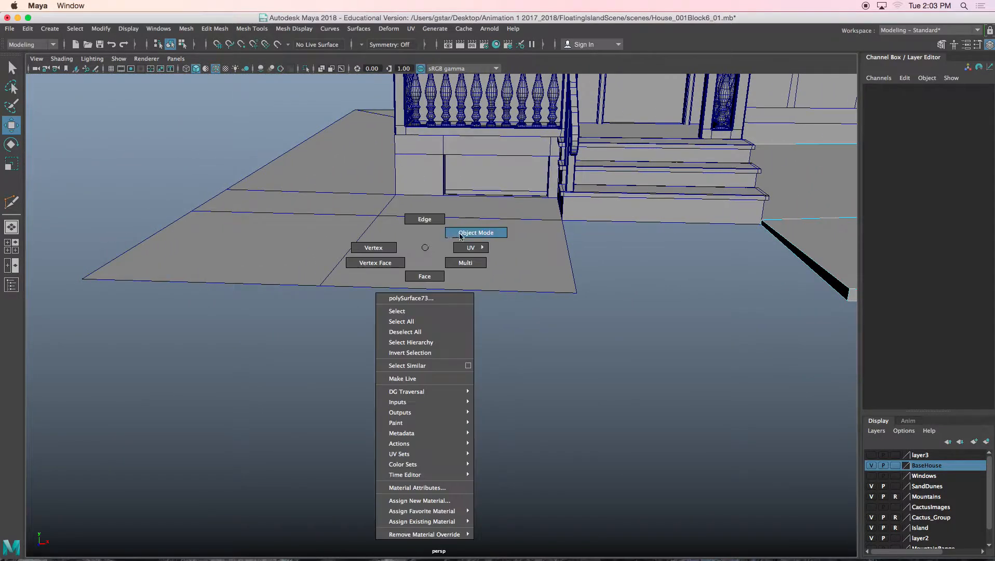
click(460, 233)
key(ctrl+e)
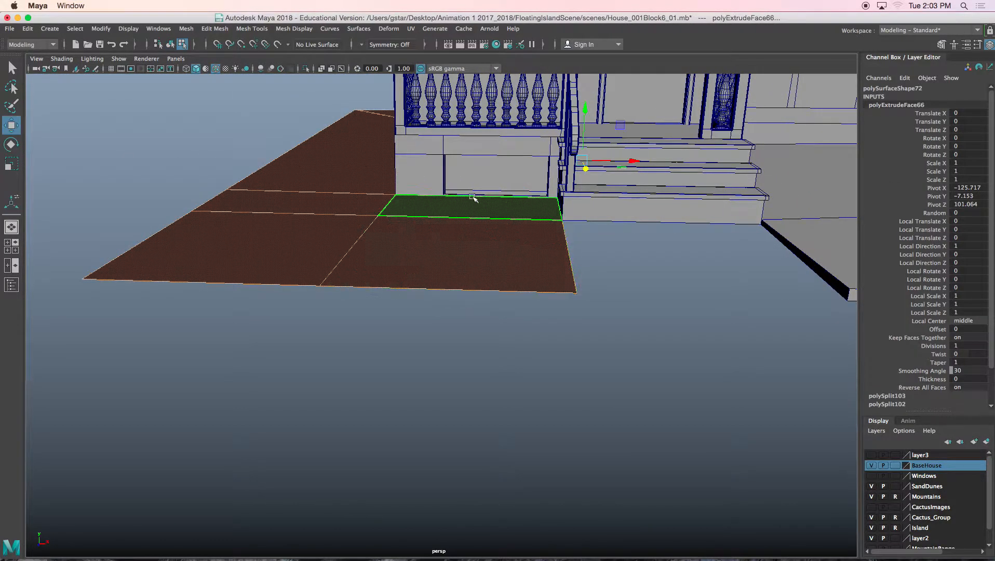
alt+middle_drag(503, 189, 476, 206)
drag(536, 153, 539, 149)
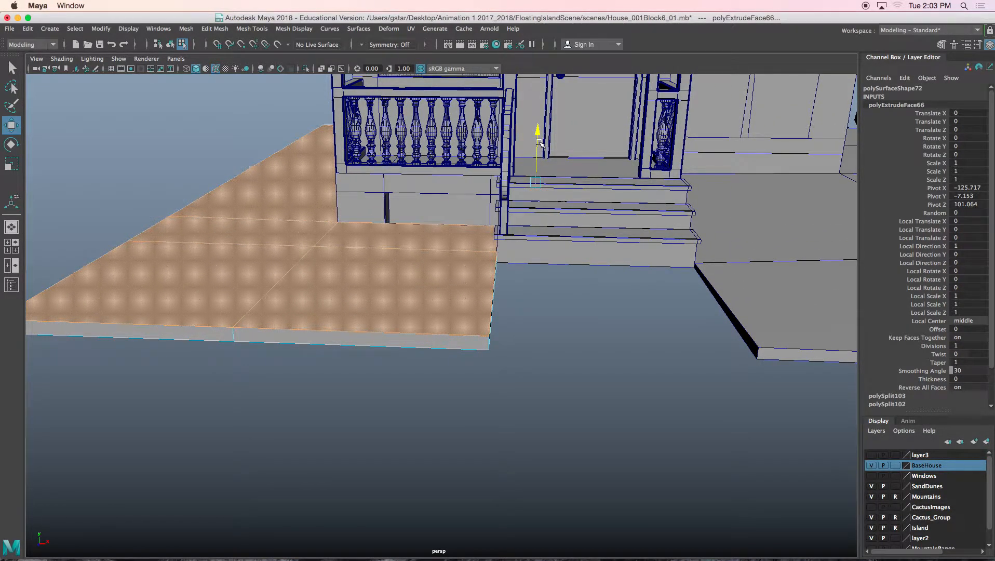
Step: Delete the new slab's underside faces in front of the porch and along the house's long side wall
alt+drag(249, 249, 400, 176)
right_drag(462, 149, 462, 177)
click(459, 177)
scroll(461, 179, down, 3)
key(Delete)
click(468, 251)
key(Delete)
click(526, 185)
key(Delete)
click(457, 246)
key(Delete)
click(310, 204)
key(Delete)
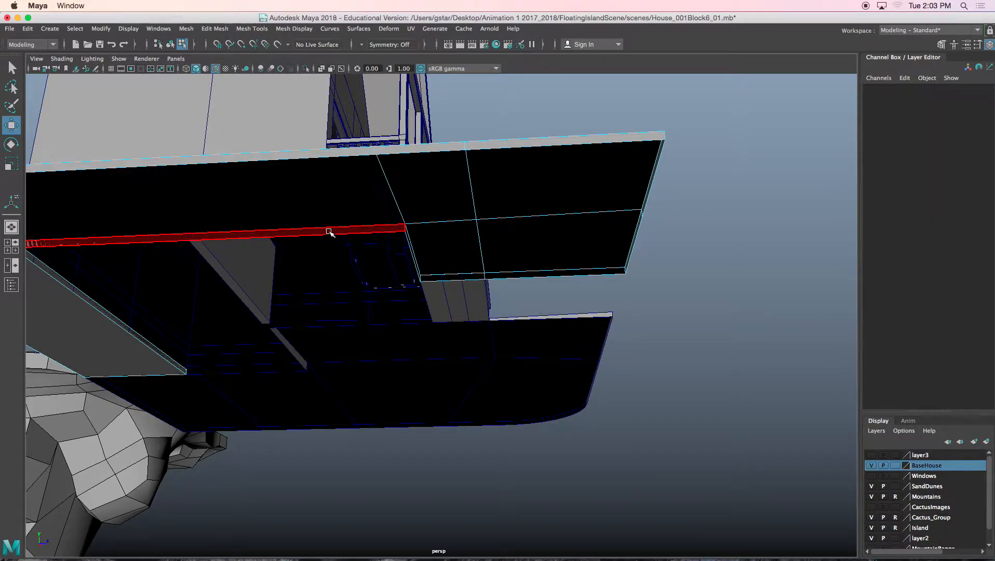
Step: Delete the new slab's hidden inner side face against the house's long side wall
alt+drag(329, 231, 450, 220)
click(430, 225)
key(Delete)
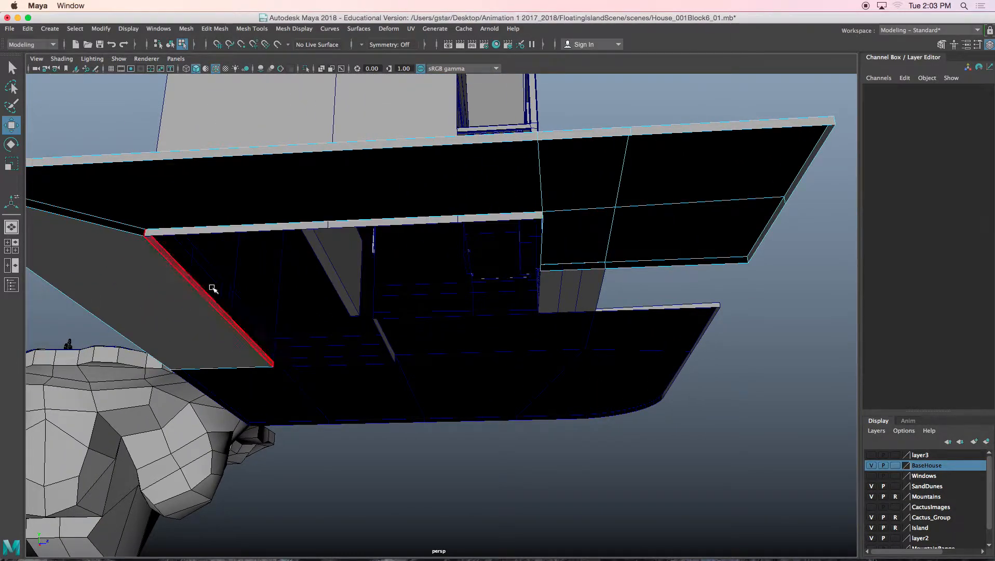
Step: Delete the new slab's remaining underside face along the house and the hidden end face against the neighbouring slab
alt+drag(153, 267, 360, 218)
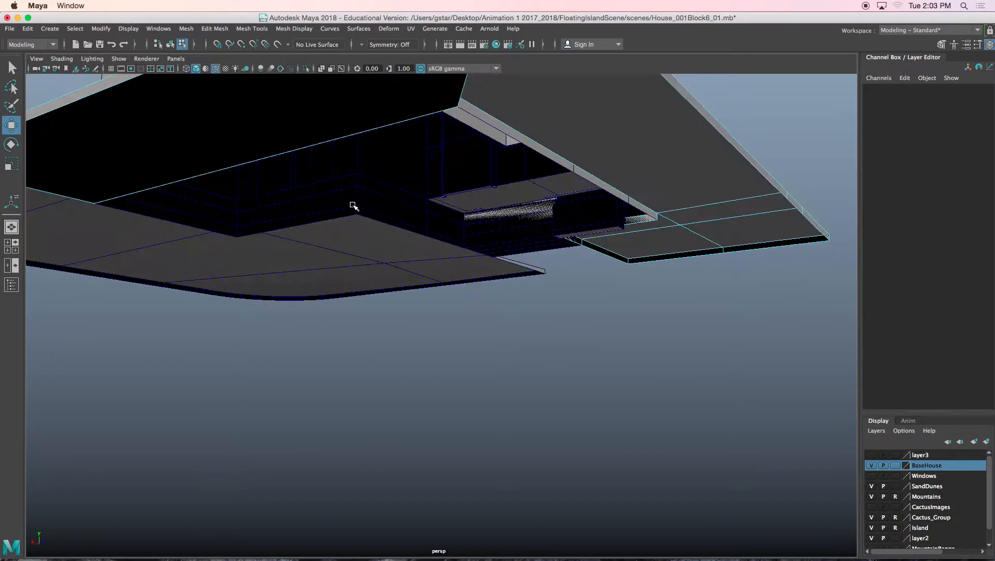
click(311, 124)
alt+drag(311, 124, 469, 173)
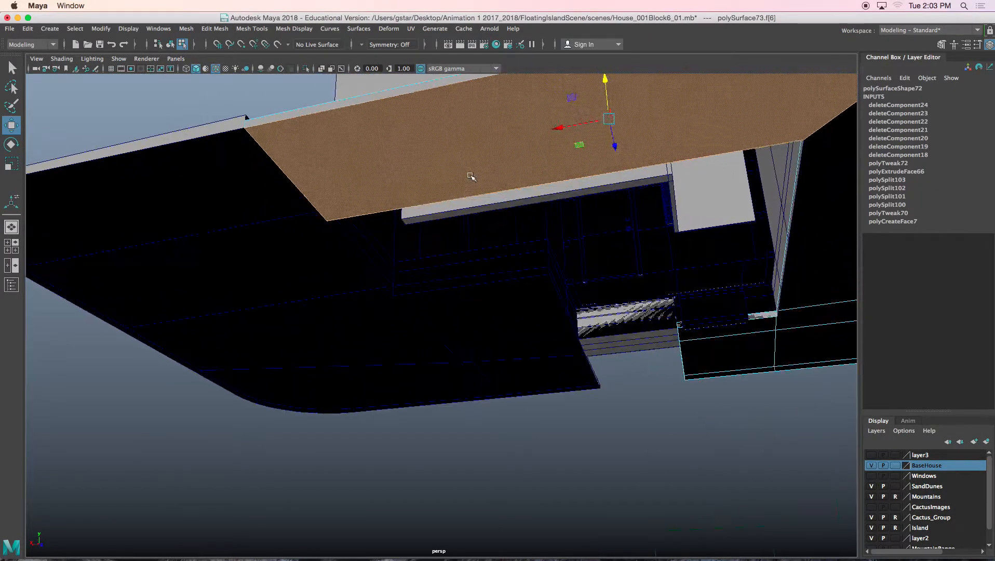
key(Delete)
alt+drag(324, 182, 321, 190)
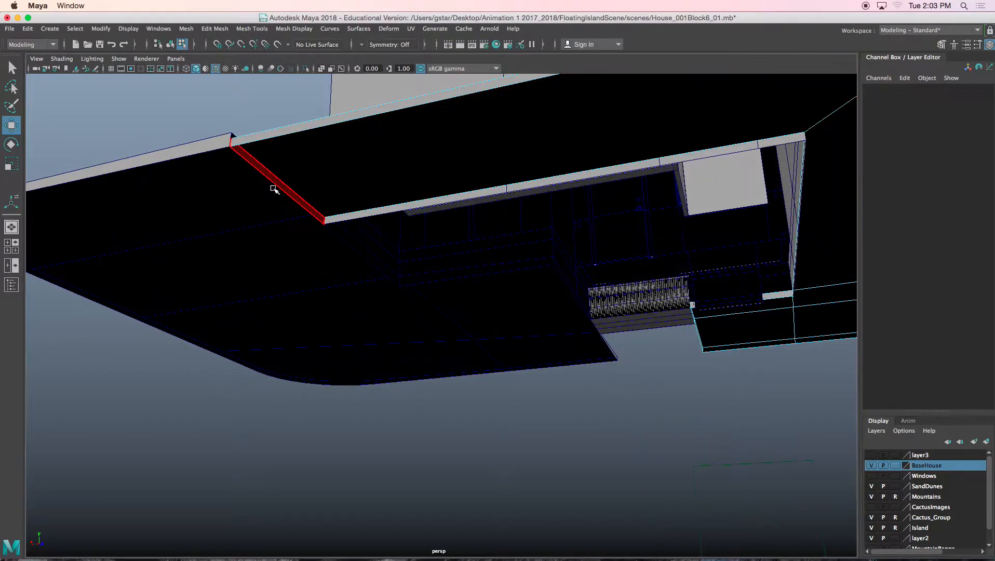
click(275, 188)
key(Delete)
alt+drag(257, 171, 303, 233)
Step: Snap the new slab's top end vertices up to the adjoining slab's top corners so both surfaces are level
right_drag(303, 234, 245, 234)
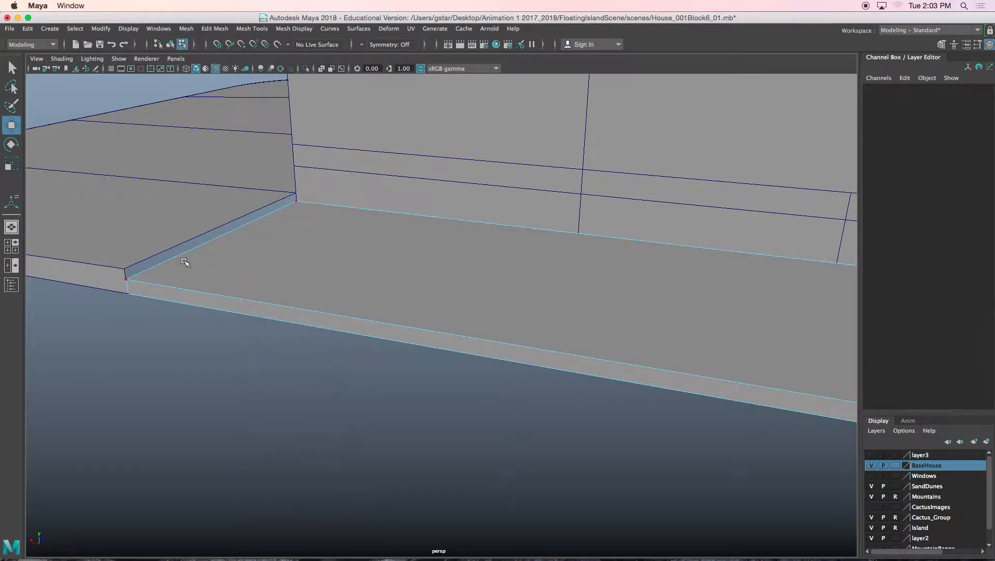
click(136, 278)
drag(129, 279, 125, 270)
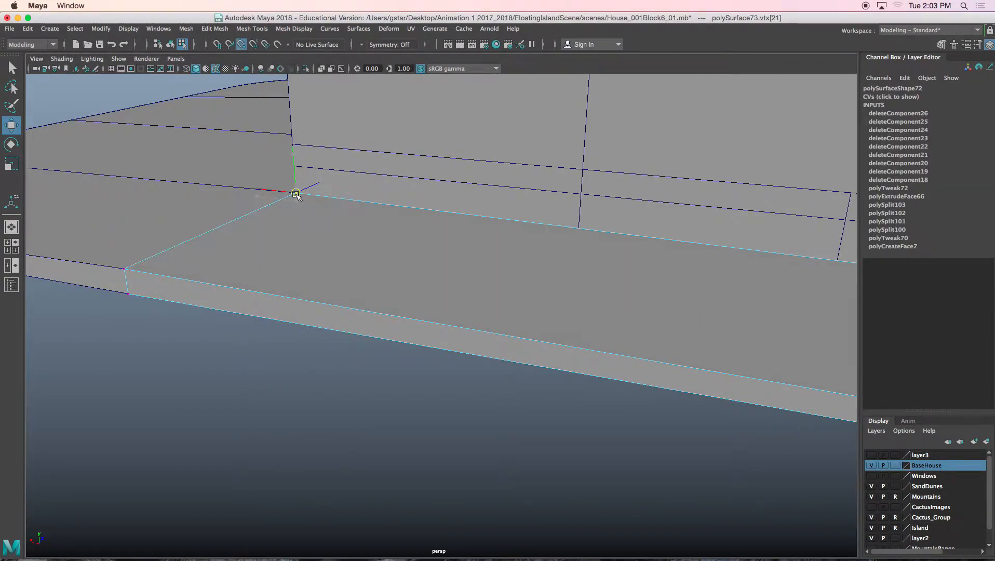
scroll(296, 194, down, 8)
alt+middle_drag(662, 313, 455, 262)
scroll(456, 263, up, 3)
alt+drag(456, 262, 398, 296)
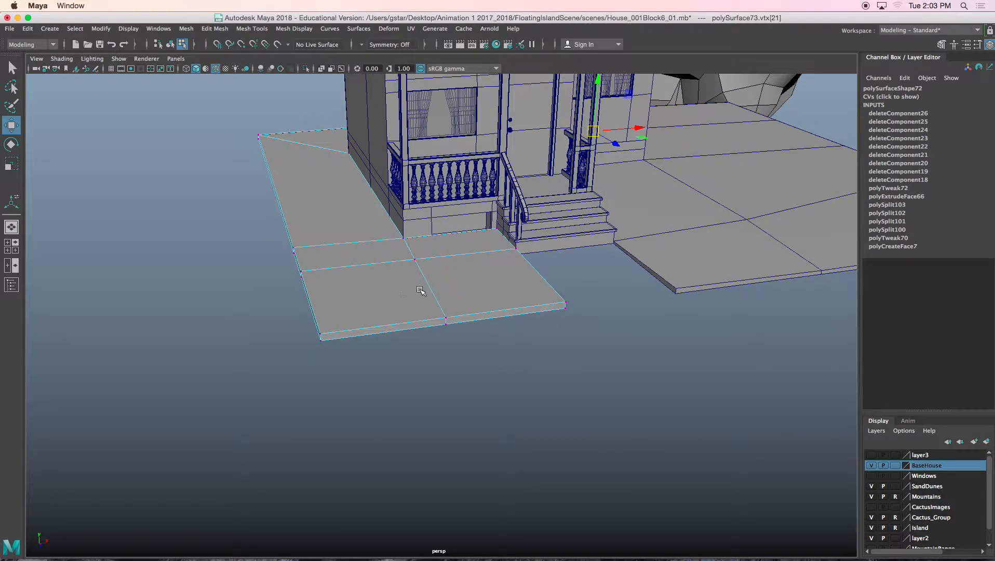
alt+middle_drag(420, 290, 386, 287)
Step: Insert an edge loop across the long side section of the new slab, beside the house wall
right_drag(385, 264, 411, 248)
scroll(422, 302, down, 5)
alt+drag(423, 304, 487, 317)
scroll(435, 315, up, 5)
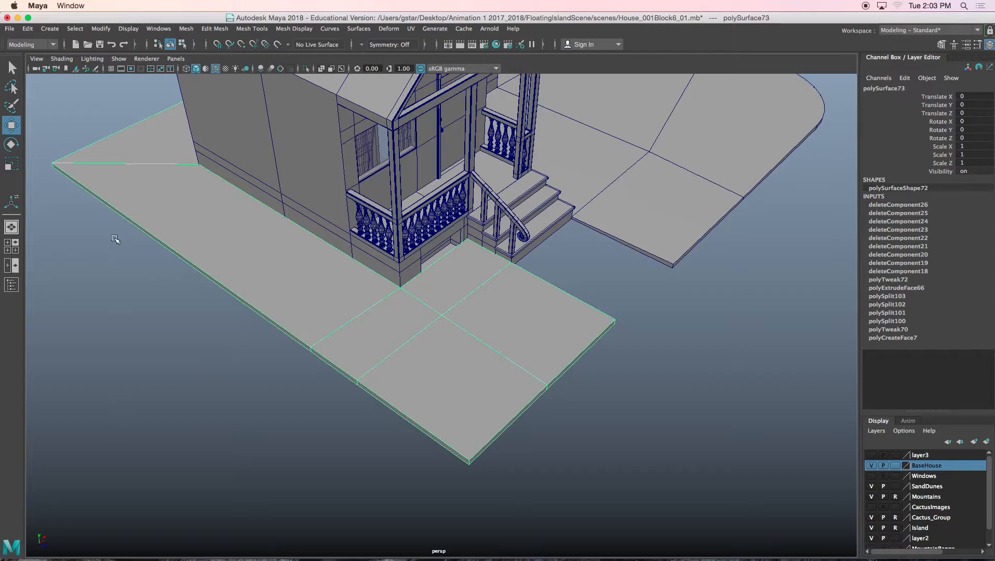
alt+drag(245, 332, 265, 289)
shift+right_drag(250, 293, 213, 304)
click(206, 306)
key(w)
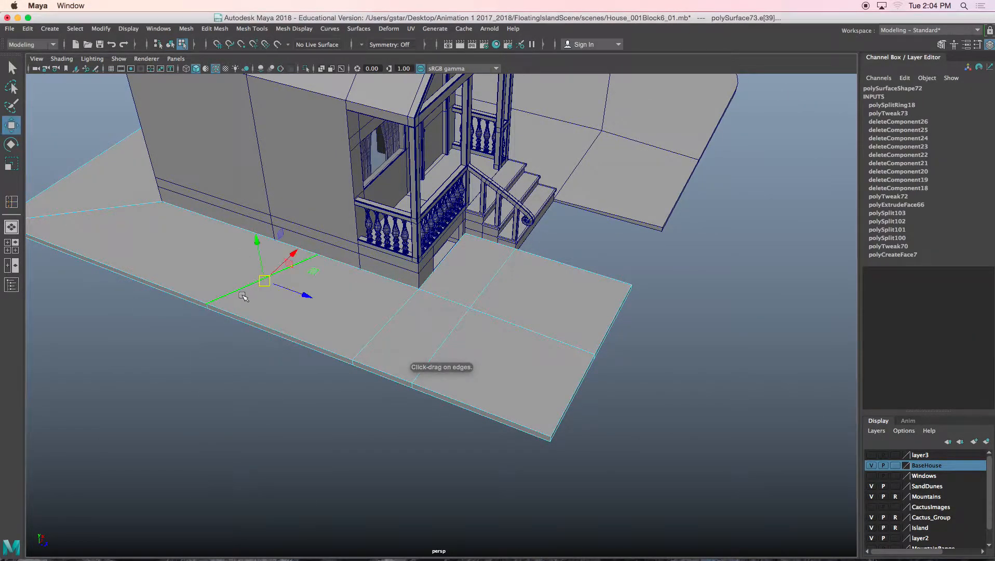
Step: Move the slab's outer edge vertices beside the house and porch to give it an irregular, angled outline
right_drag(218, 265, 178, 262)
drag(180, 284, 231, 331)
drag(235, 278, 224, 290)
drag(374, 401, 374, 401)
drag(381, 330, 385, 322)
drag(435, 409, 400, 371)
alt+drag(416, 371, 339, 350)
drag(306, 297, 301, 297)
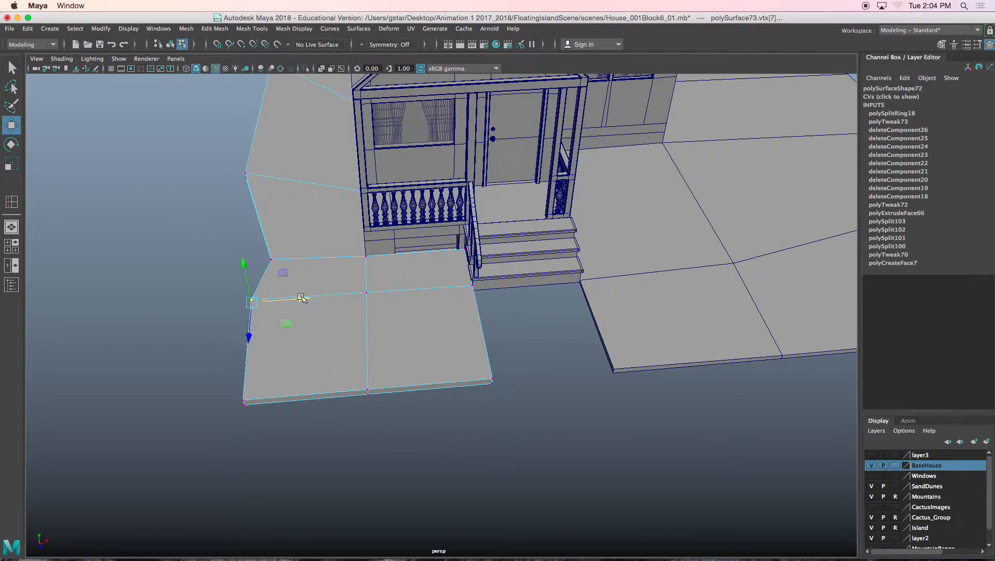
scroll(320, 258, down, 1)
alt+middle_drag(321, 258, 309, 302)
scroll(309, 301, up, 1)
scroll(296, 224, down, 1)
alt+middle_drag(296, 224, 312, 262)
alt+drag(294, 224, 304, 224)
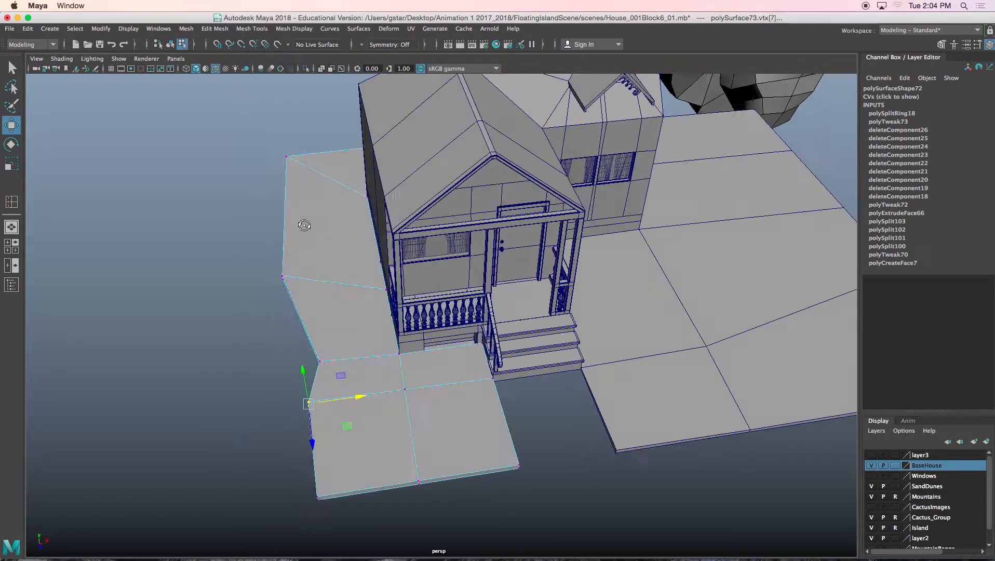
scroll(330, 255, down, 3)
alt+middle_drag(331, 257, 297, 195)
scroll(380, 307, up, 3)
right_drag(388, 315, 418, 252)
alt+drag(460, 353, 422, 346)
scroll(422, 346, up, 5)
alt+middle_drag(434, 320, 404, 325)
alt+drag(404, 325, 406, 321)
alt+drag(327, 209, 325, 238)
right_click(298, 200)
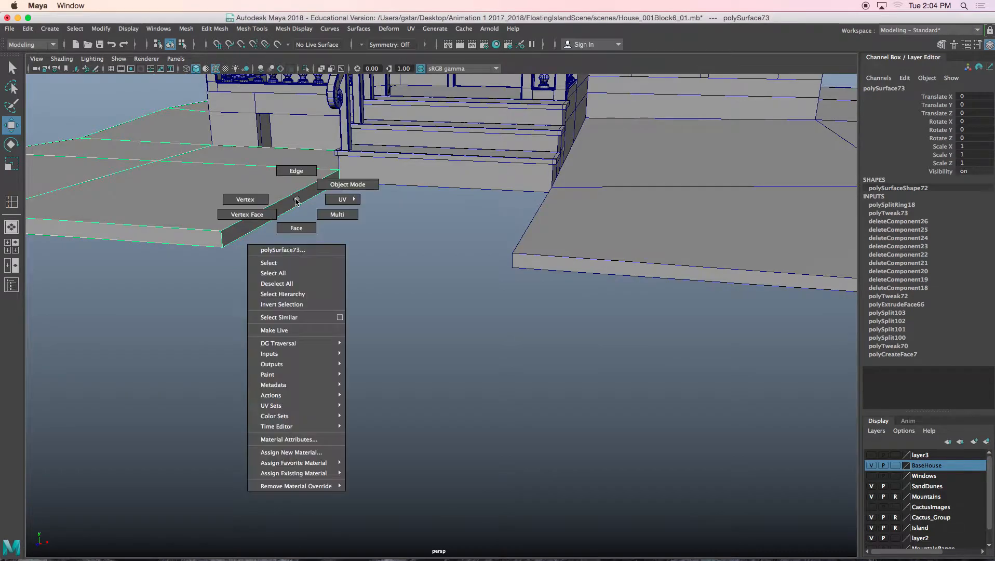
click(295, 224)
alt+drag(286, 204, 385, 248)
click(385, 248)
right_click(386, 249)
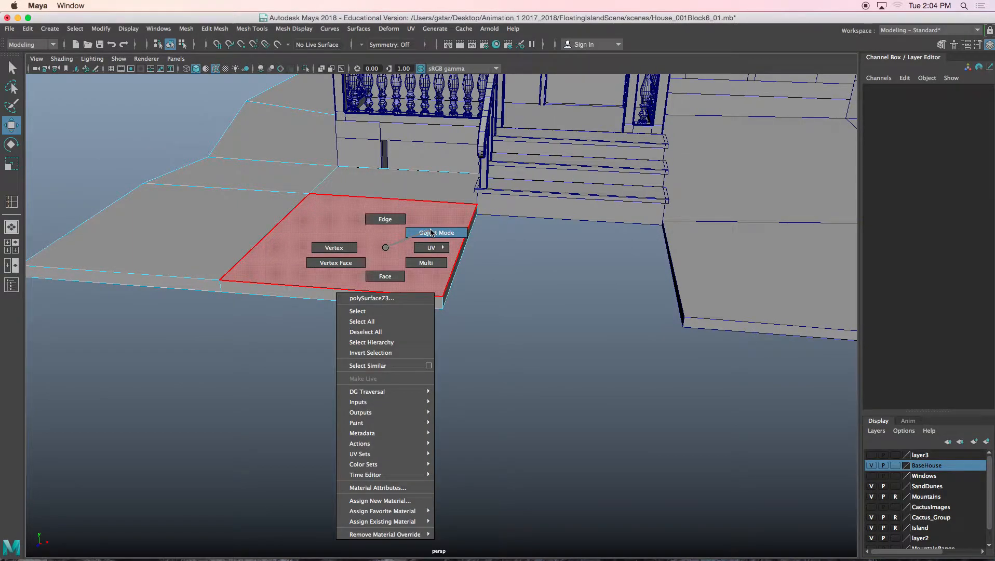
click(436, 234)
Step: Combine the ground slabs on both sides of the steps into one mesh and delete its construction history
click(711, 256)
alt+drag(675, 266, 552, 229)
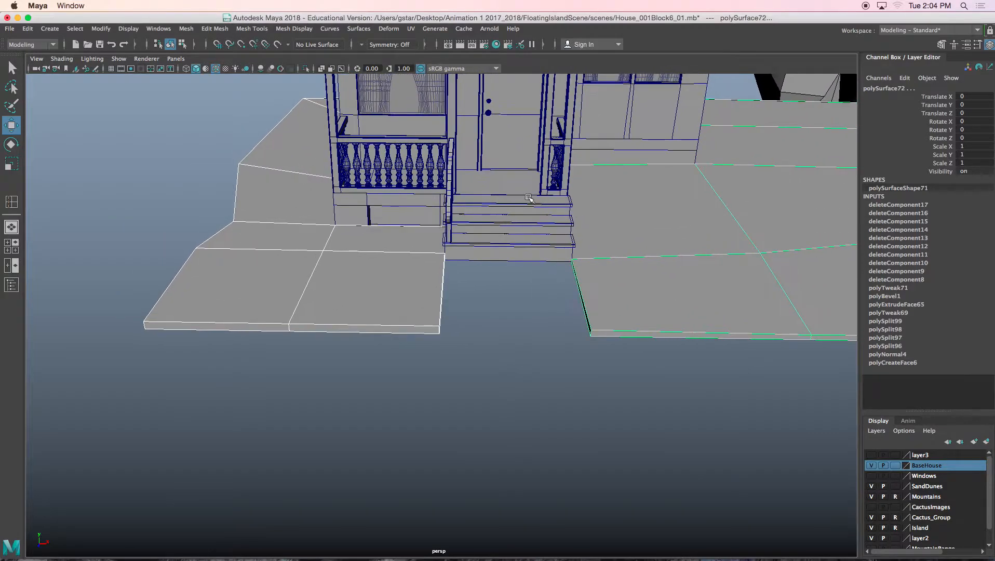
click(187, 30)
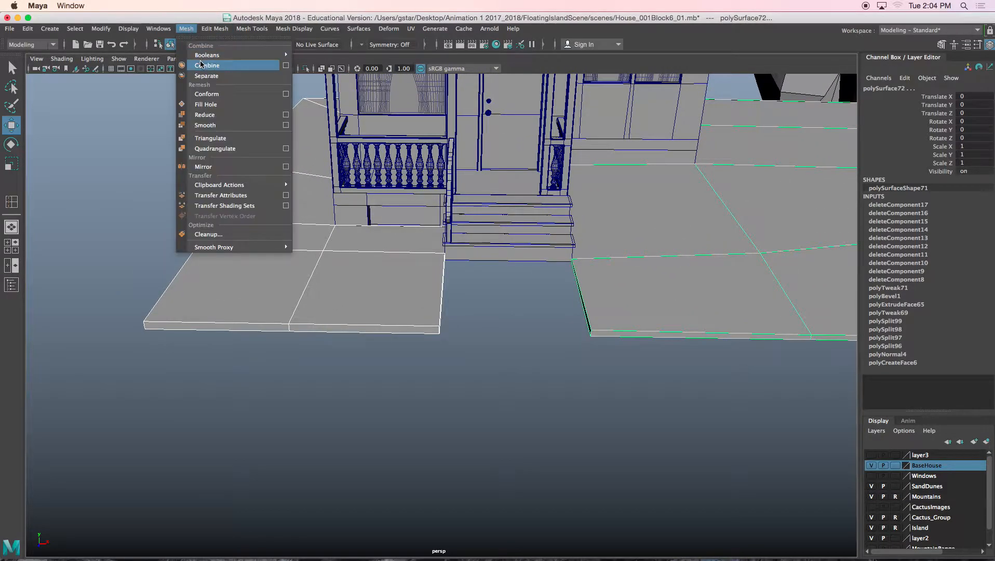
click(203, 65)
alt+drag(622, 288, 408, 182)
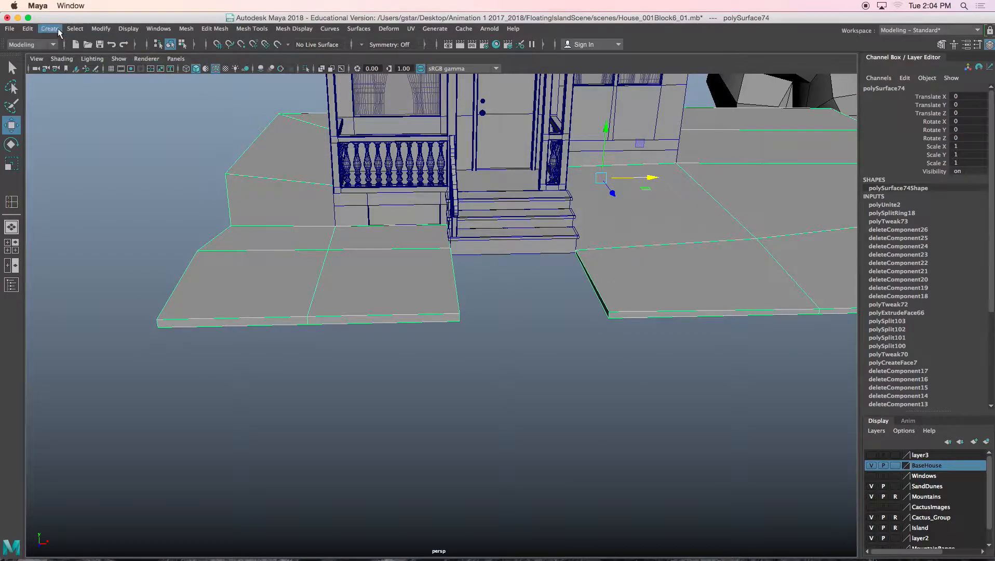
click(33, 32)
mouse_move(109, 152)
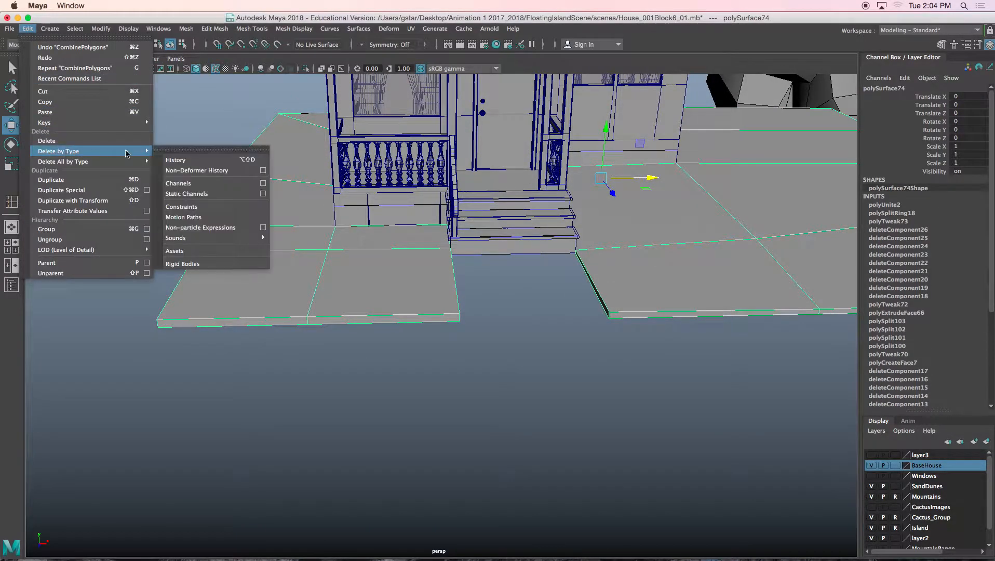
click(177, 160)
Step: Extrude the slab's side face beside the steps across the gap until it meets the slab on the other side
scroll(410, 283, up, 10)
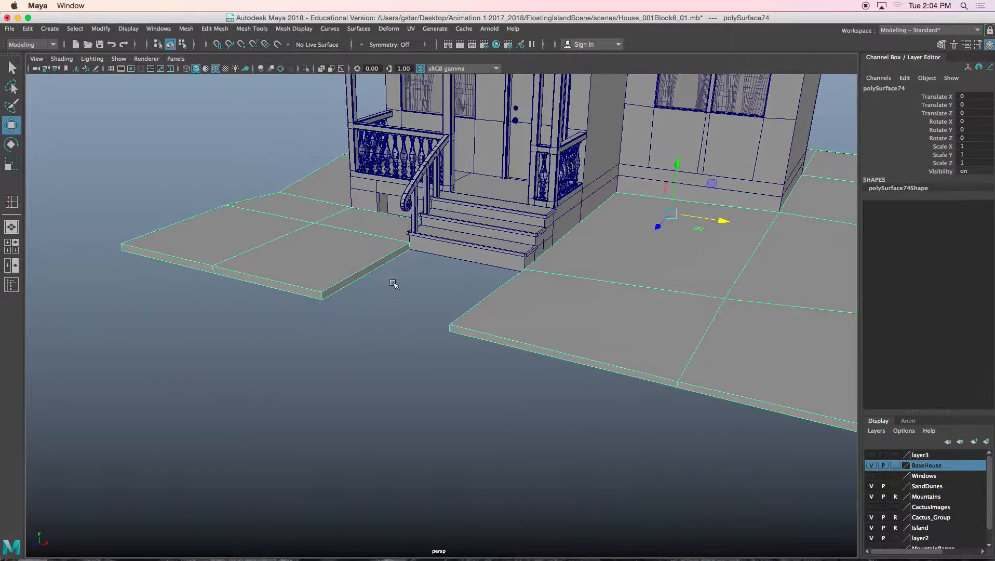
right_drag(296, 269, 295, 289)
click(295, 271)
alt+drag(349, 323, 365, 326)
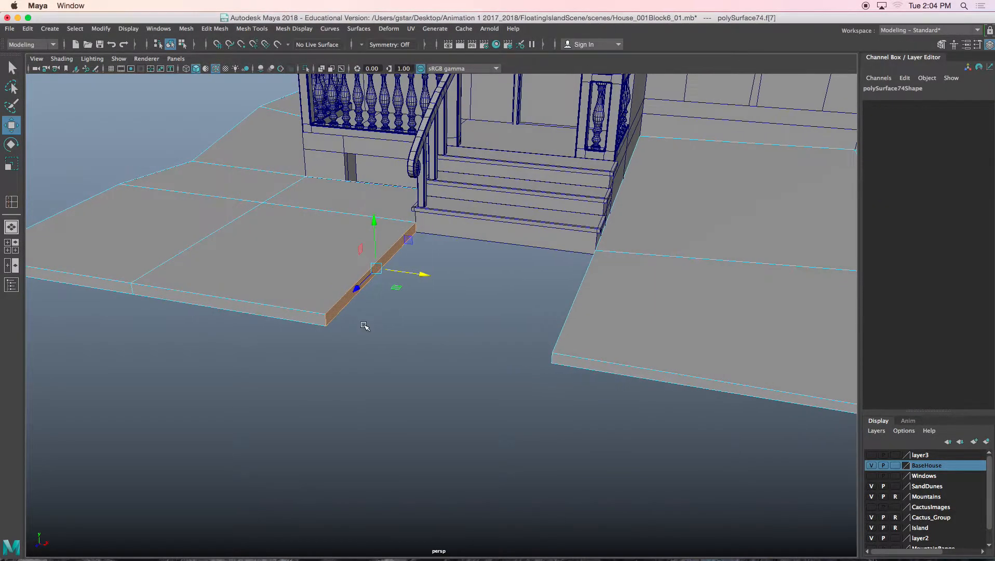
key(ctrl+e)
key(w)
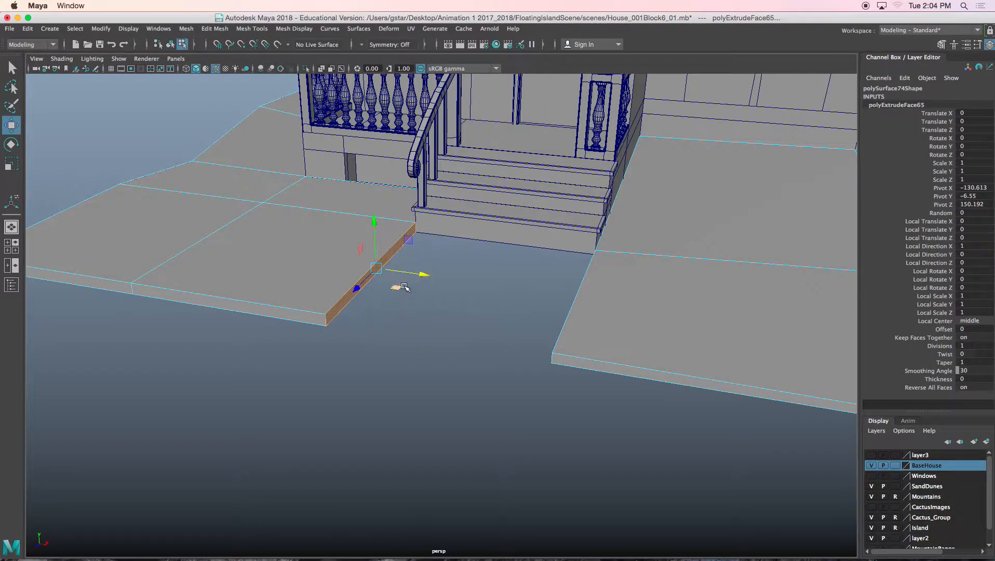
drag(405, 272, 498, 285)
alt+drag(498, 285, 514, 268)
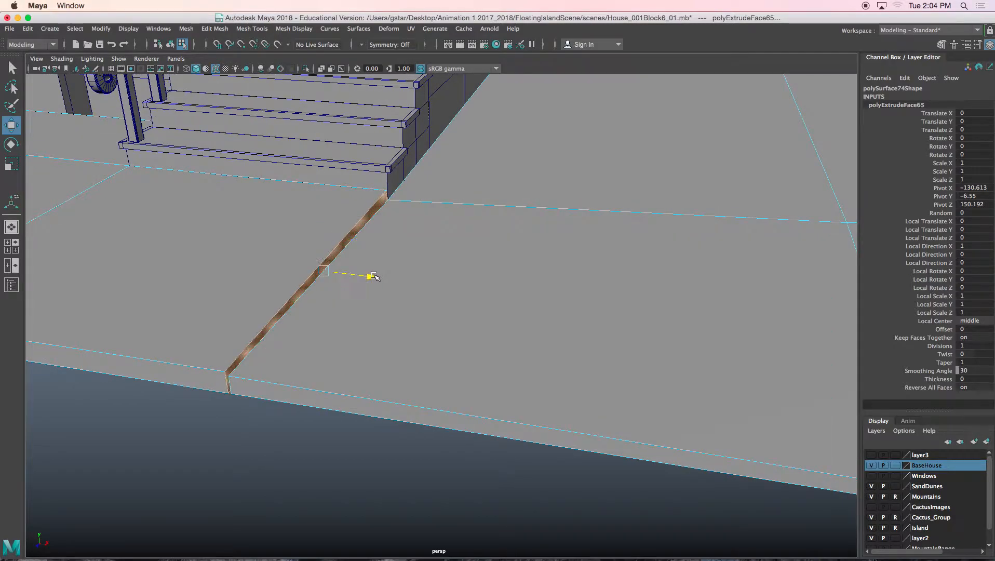
alt+drag(367, 276, 534, 257)
Step: Extract the top and front faces of the new section before the steps as a separate walkway piece
alt+drag(363, 282, 504, 210)
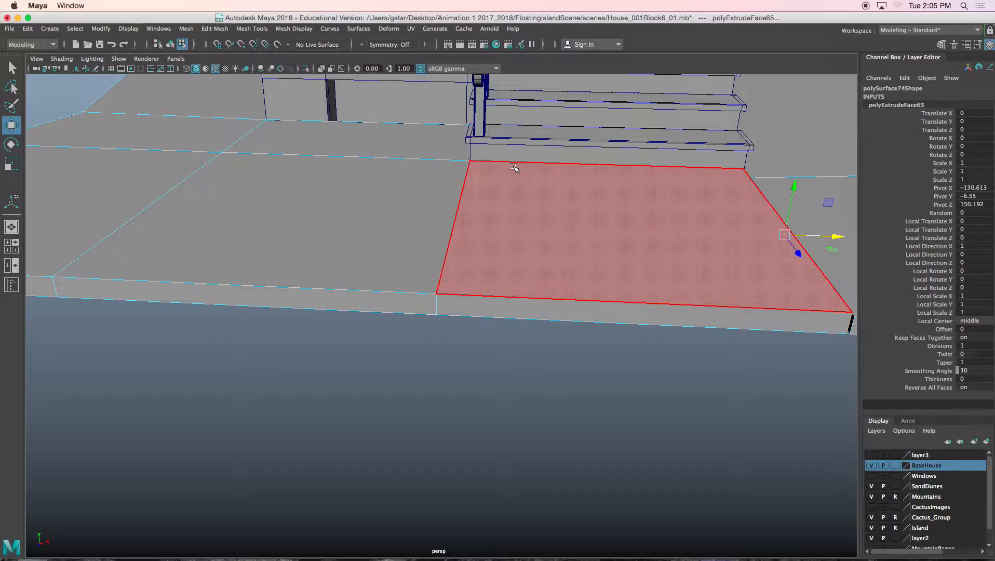
click(557, 285)
shift+click(555, 311)
alt+drag(555, 333, 532, 328)
alt+drag(489, 203, 523, 233)
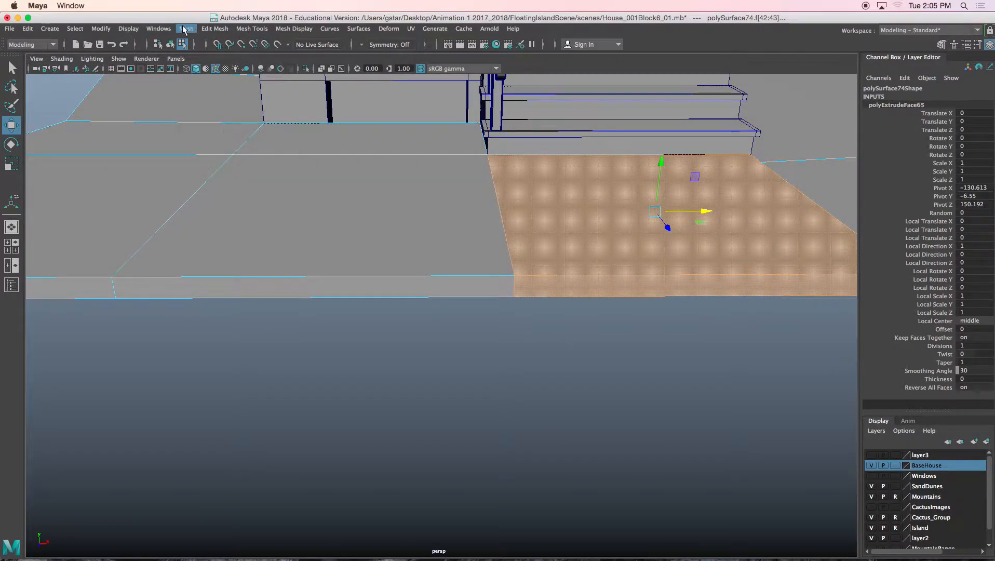
click(211, 30)
click(256, 321)
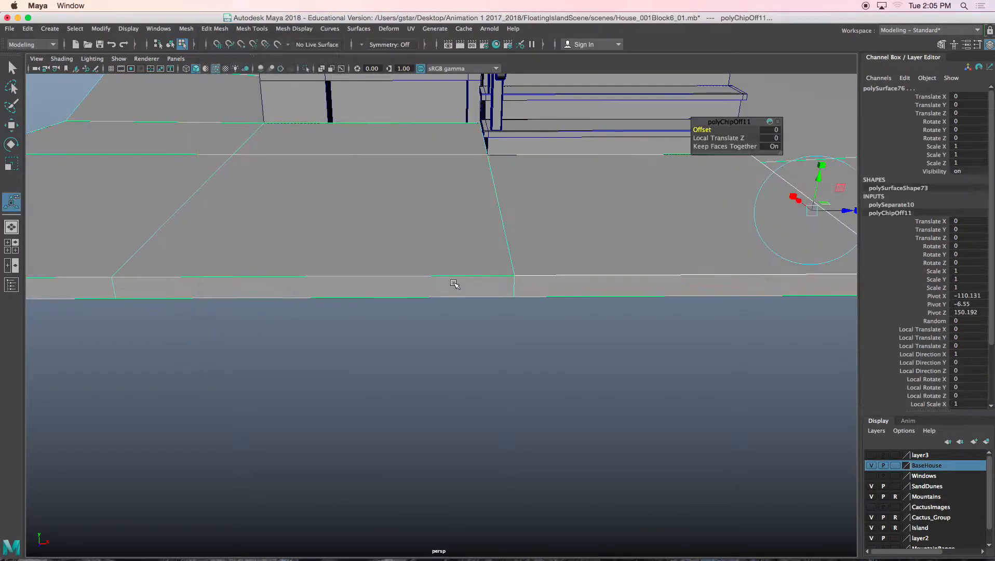
right_drag(523, 222, 549, 211)
click(541, 231)
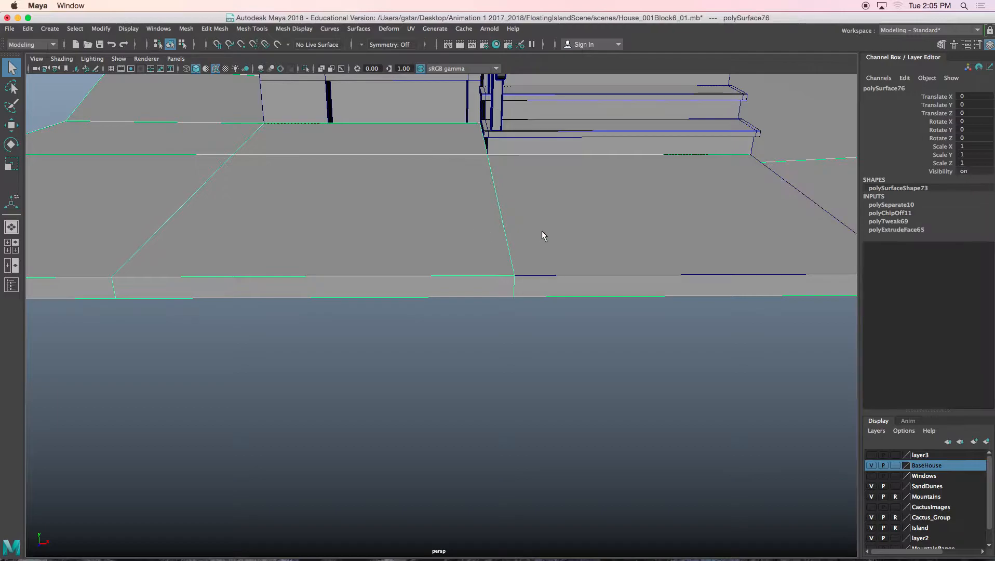
Step: Delete the leftover underside and hidden inner faces of the ground mesh beneath the walkway in front of the steps
alt+drag(557, 250, 542, 263)
click(432, 233)
alt+drag(449, 244, 478, 152)
right_drag(475, 131, 472, 156)
click(514, 151)
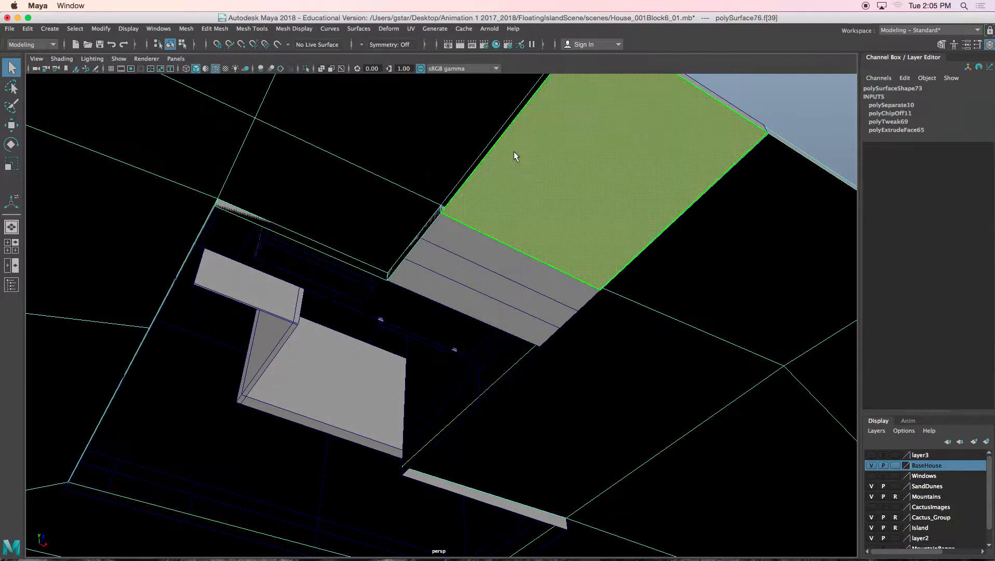
key(Delete)
click(456, 220)
key(Delete)
click(437, 224)
key(Delete)
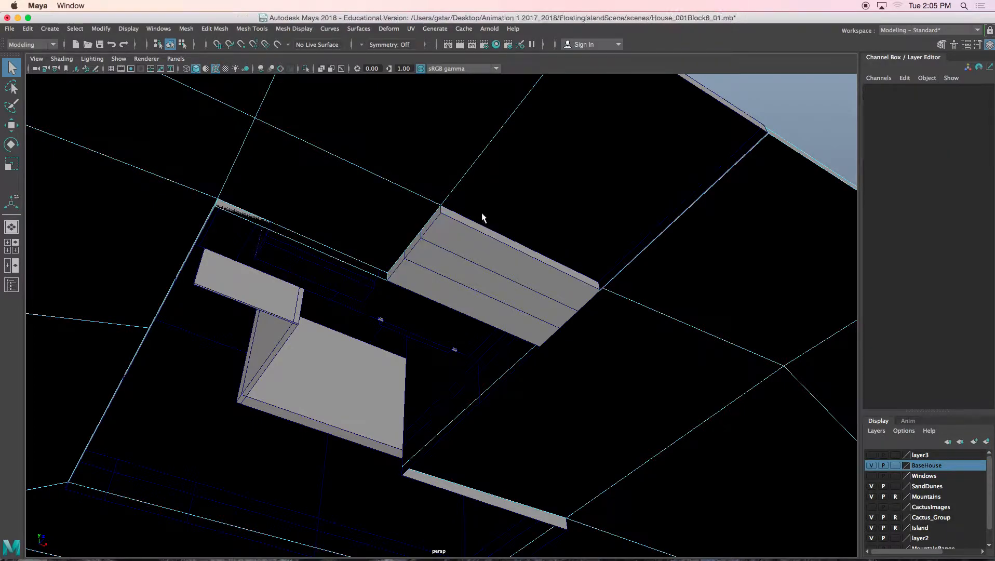
alt+drag(529, 231, 511, 240)
click(323, 251)
key(Delete)
alt+drag(328, 256, 446, 333)
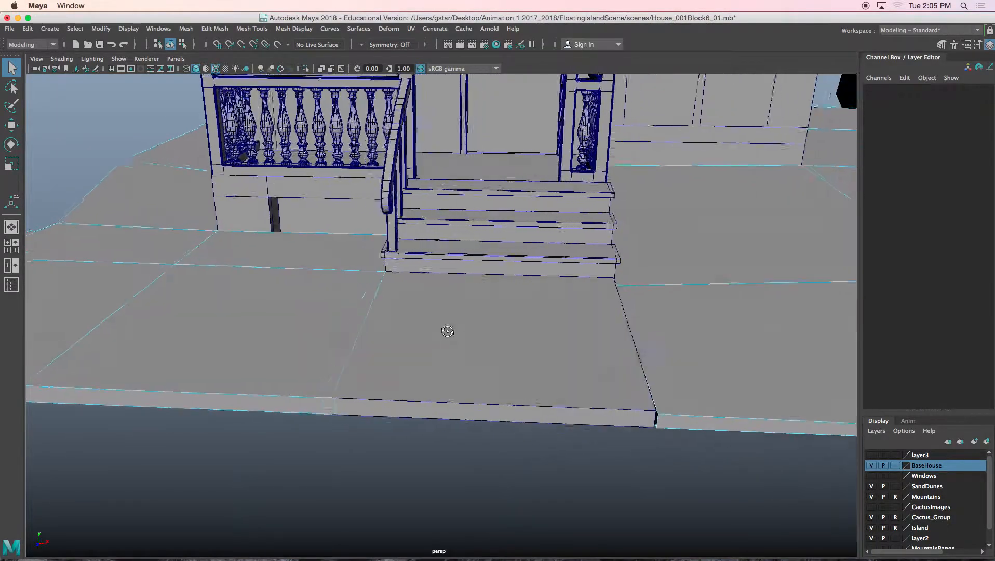
Step: Move the walkway's vertices along the porch-side slab inward to open a narrow gap between the two pieces
right_drag(451, 263, 452, 333)
right_drag(423, 270, 423, 271)
alt+drag(433, 334, 439, 338)
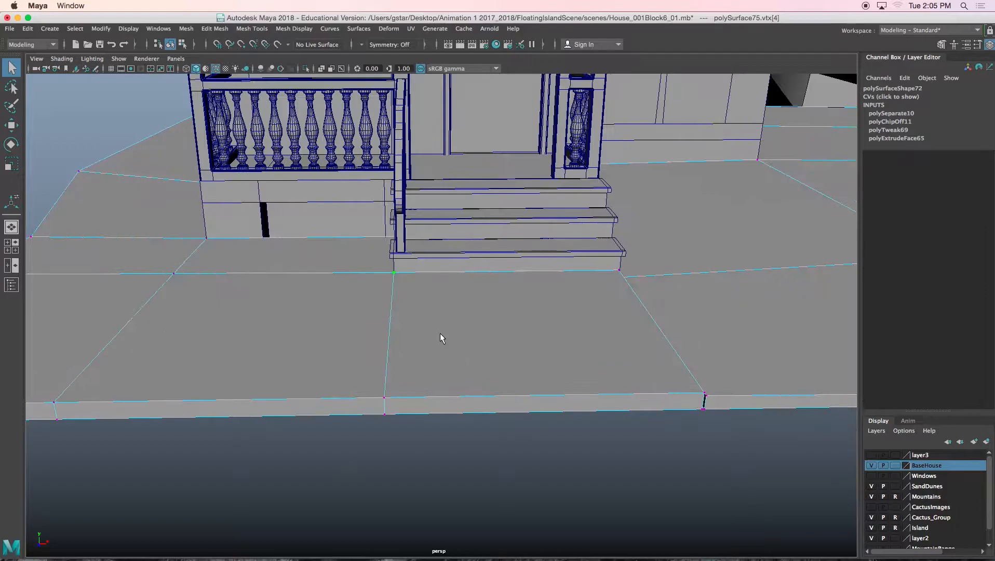
right_drag(450, 340, 479, 340)
right_drag(290, 264, 327, 260)
click(436, 338)
right_drag(437, 340, 372, 254)
drag(420, 421, 418, 416)
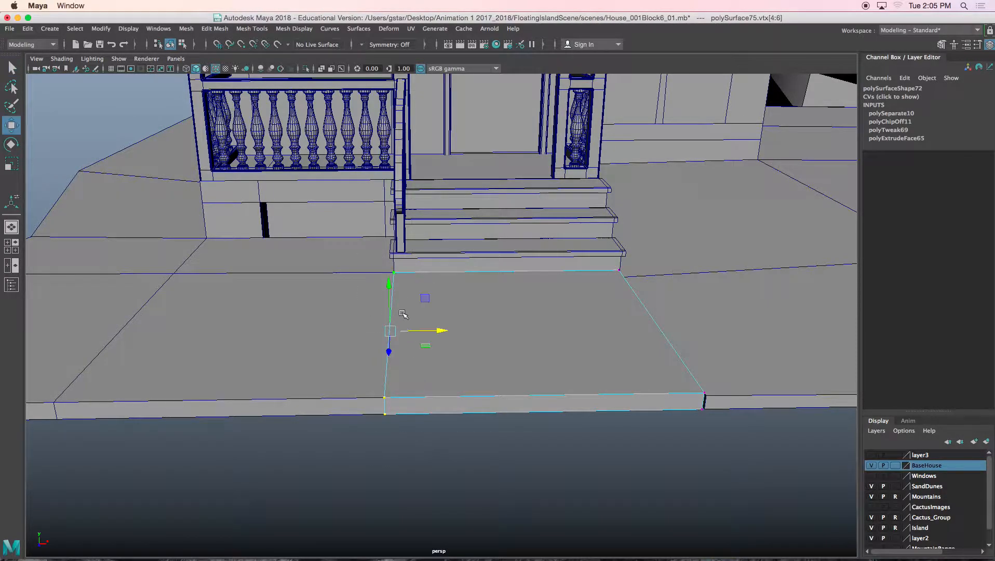
key(f)
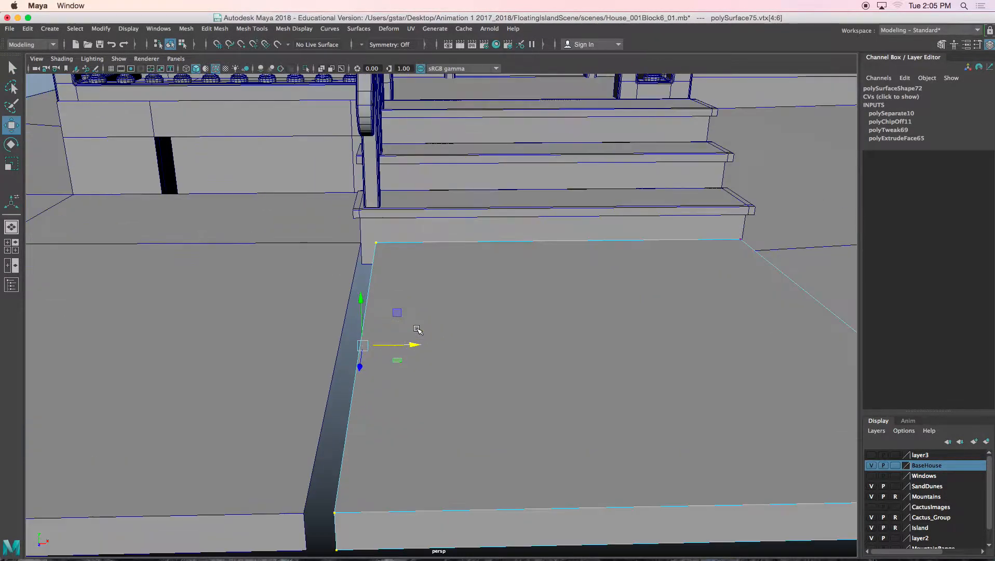
Step: Extrude the walkway's top edge along the gap downward to form a side face reaching its bottom
right_drag(521, 255, 462, 258)
click(443, 276)
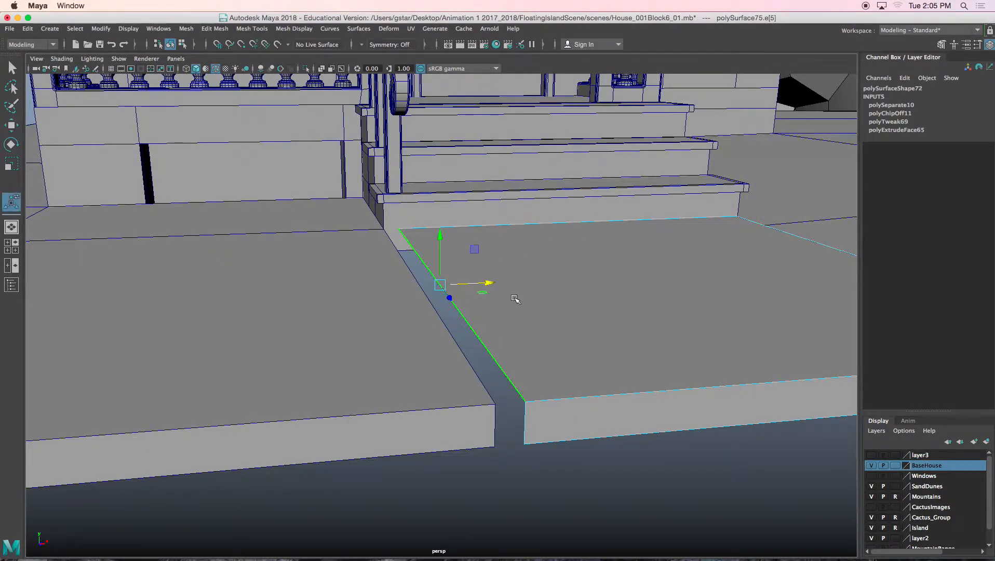
key(ctrl+e)
drag(440, 241, 441, 279)
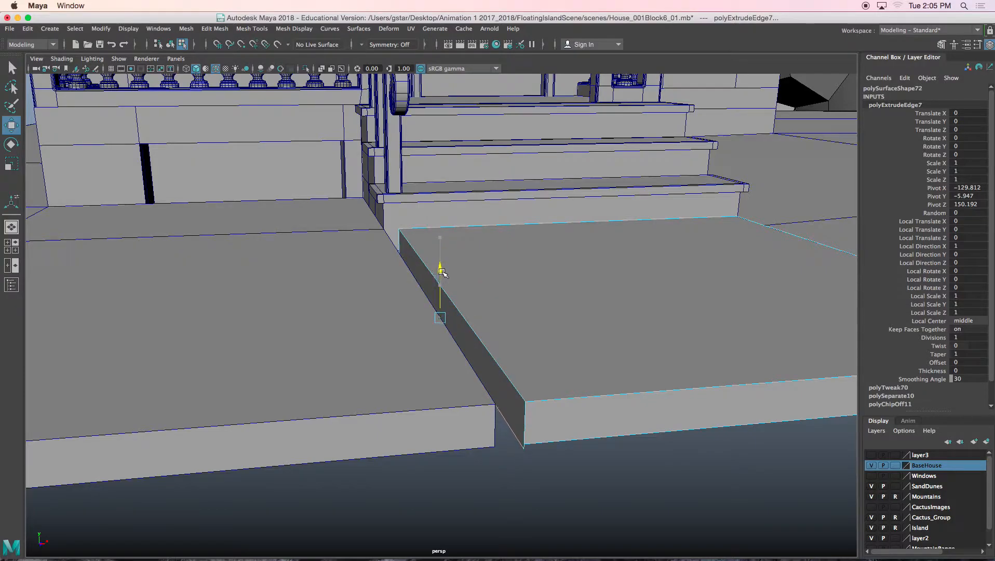
Step: Merge the two overlapping vertices at the walkway's front bottom corner beside the gap to their center
right_drag(574, 264, 530, 327)
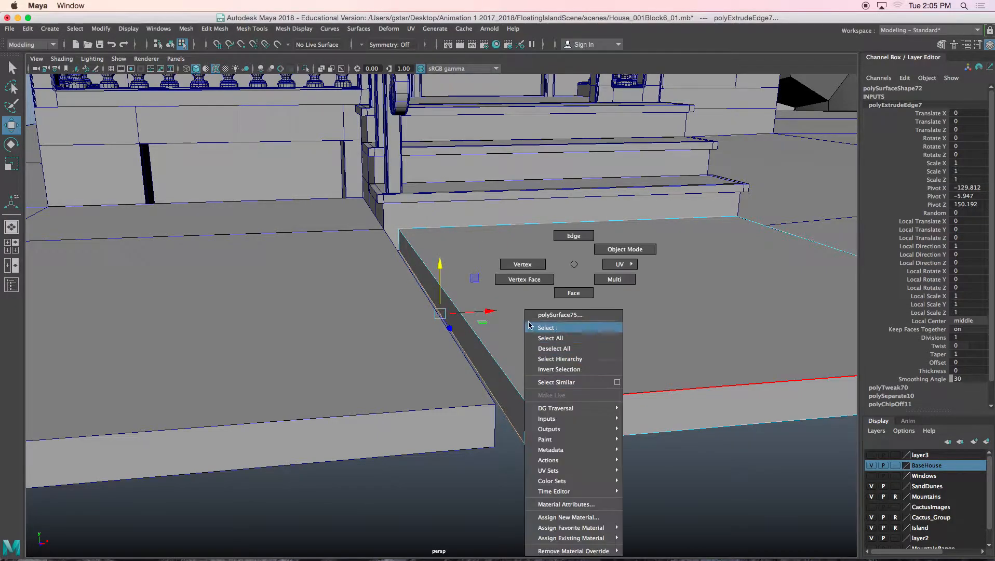
right_drag(525, 266, 523, 264)
drag(515, 427, 543, 469)
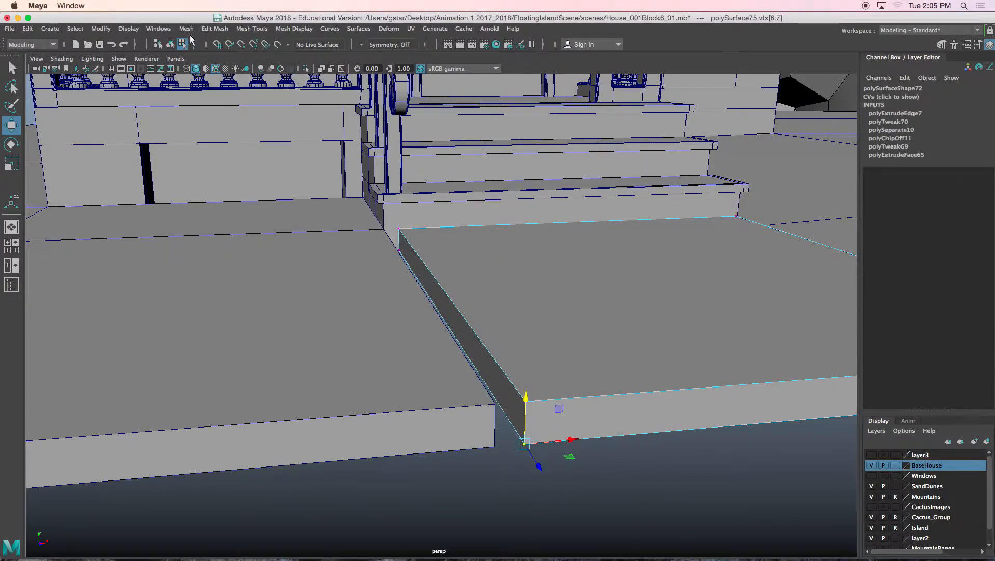
click(214, 29)
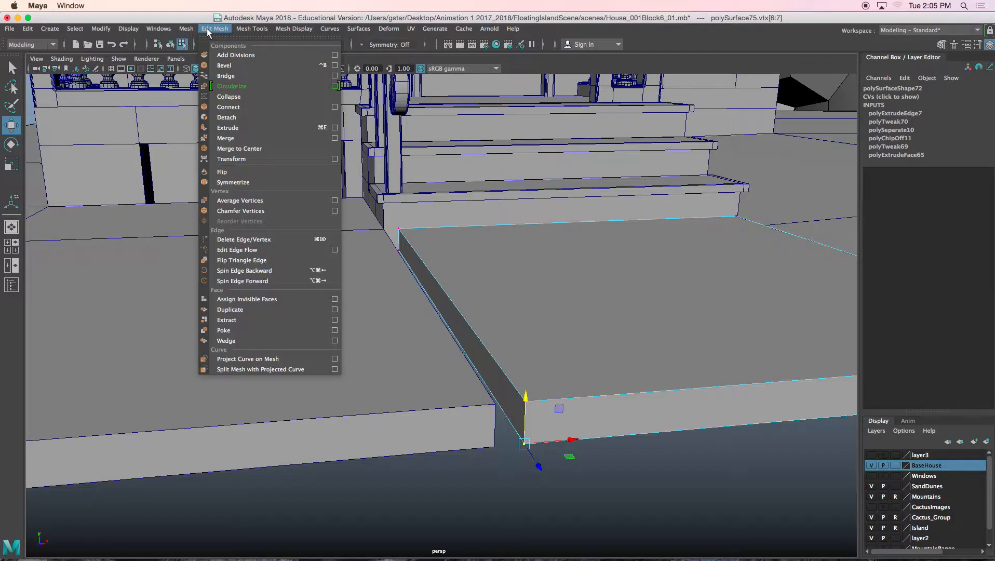
click(239, 149)
Step: Extrude the porch-side slab's top edge along the gap downward to form a side face reaching its bottom
alt+drag(447, 362, 450, 378)
mouse_move(310, 263)
right_down()
mouse_move(312, 282)
mouse_move(312, 244)
right_up()
click(361, 283)
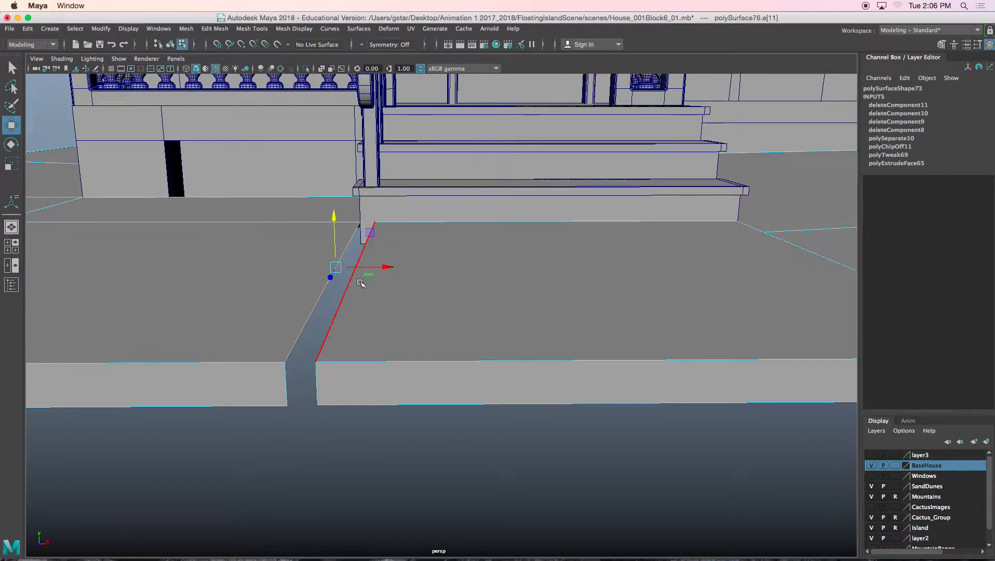
key(ctrl+e)
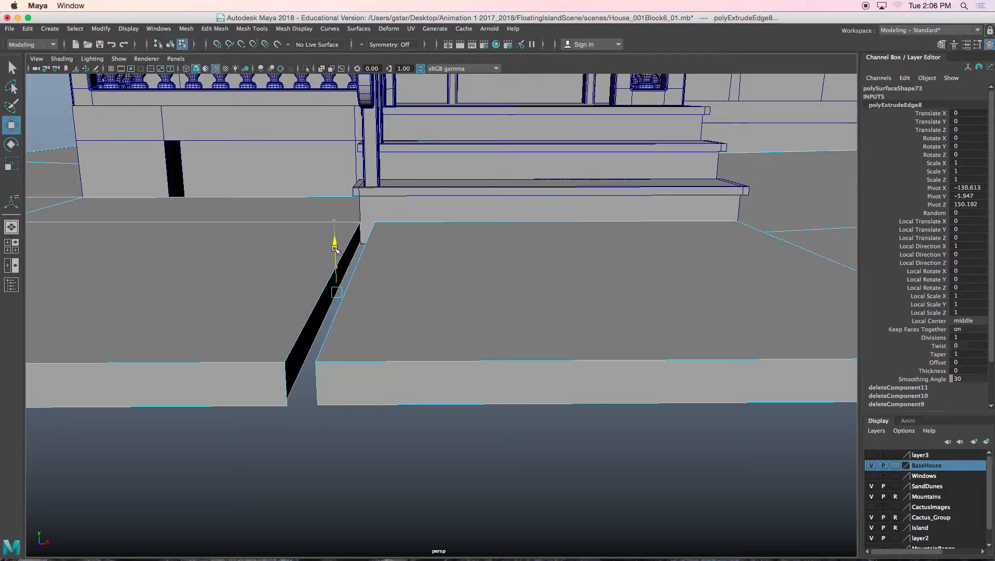
alt+drag(335, 251, 323, 256)
Step: Merge the overlapping vertices at the porch-side slab's front bottom corner beside the gap to their center
scroll(324, 255, up, 2)
right_drag(360, 315, 306, 264)
drag(395, 341, 336, 357)
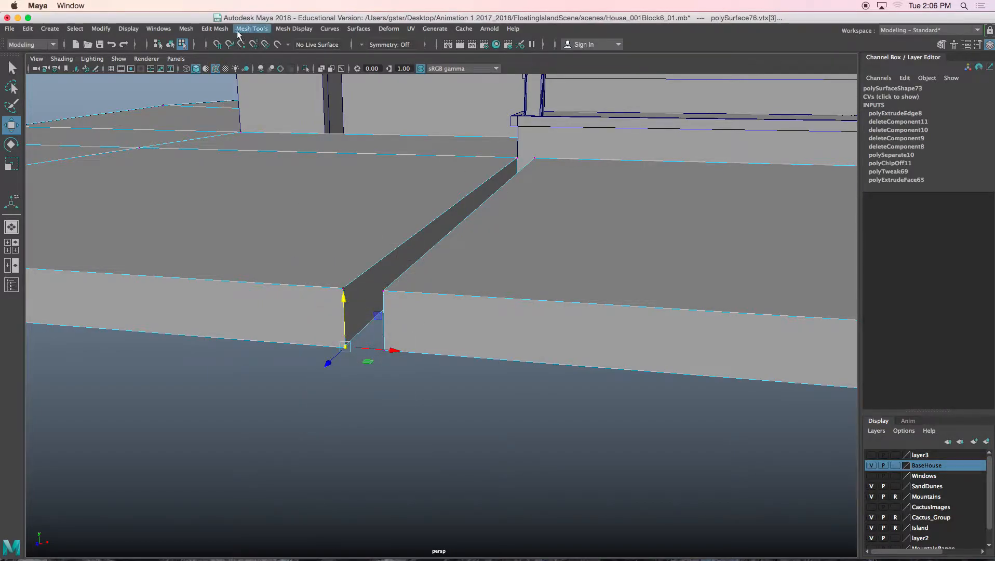
click(215, 28)
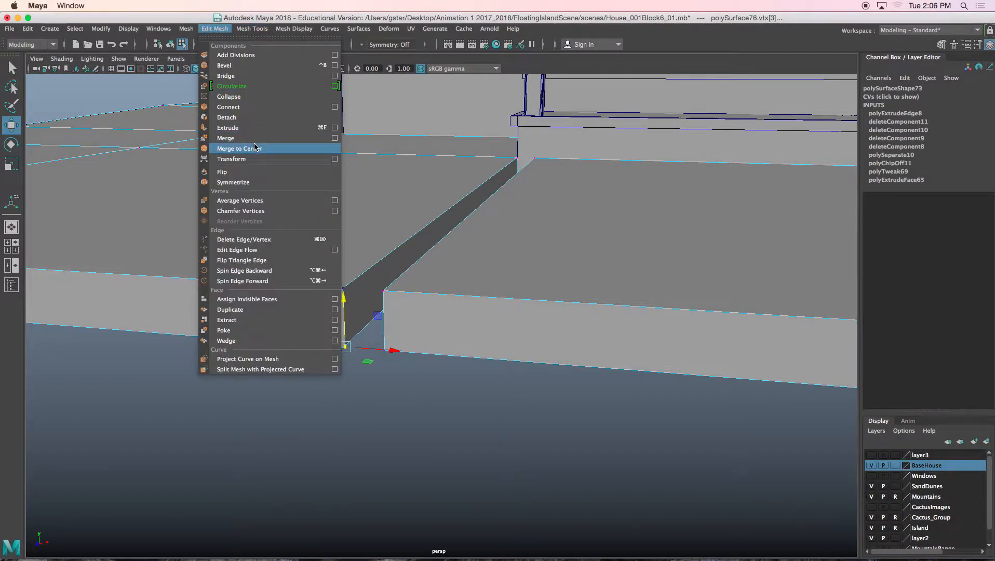
click(255, 148)
right_drag(351, 249, 378, 219)
Step: Move the walkway's lower side edge toward the porch-side slab to narrow the gap at the bottom
click(425, 302)
scroll(424, 301, down, 5)
alt+drag(424, 302, 459, 326)
scroll(516, 314, up, 3)
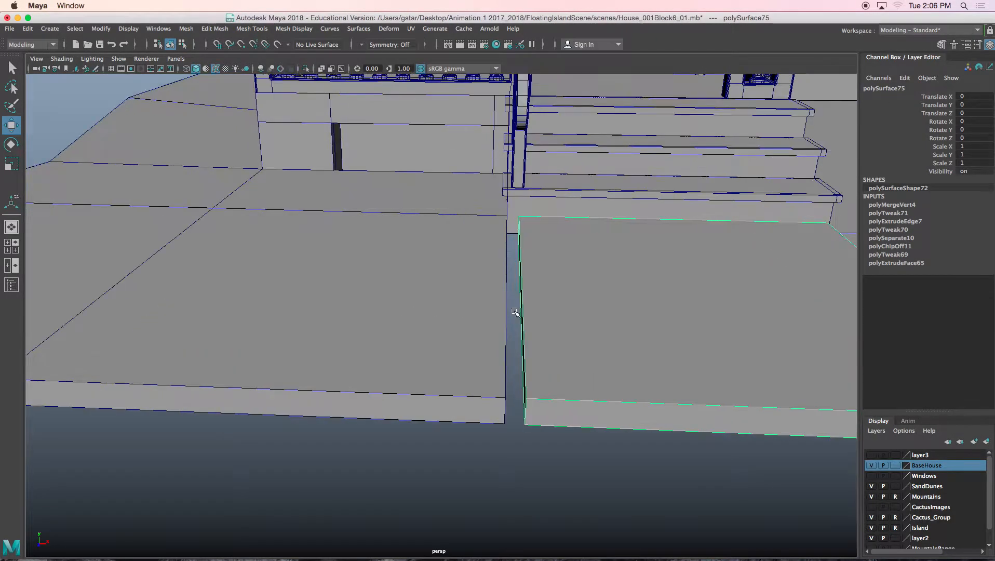
alt+middle_drag(518, 315, 489, 301)
alt+drag(507, 294, 516, 292)
right_drag(522, 265, 522, 294)
click(513, 281)
drag(532, 282, 506, 173)
right_drag(507, 173, 511, 159)
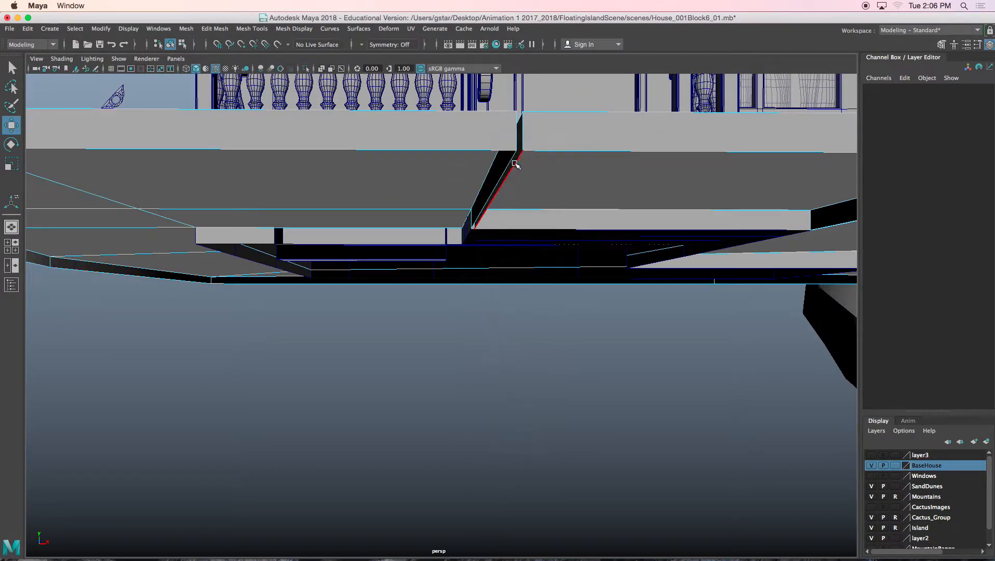
click(515, 164)
drag(515, 202, 513, 203)
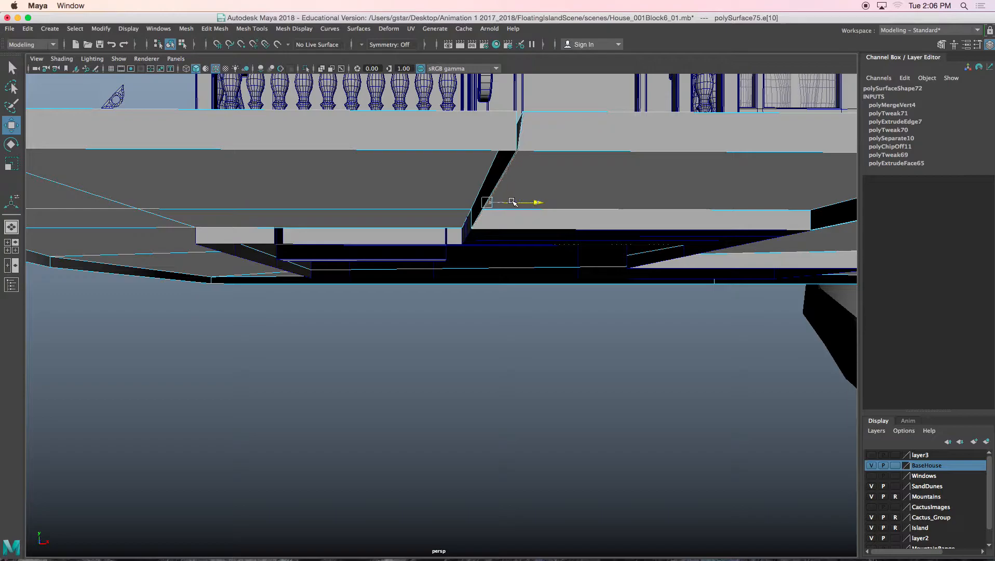
Step: Move the walkway's top edge on the side opposite the porch slab slightly inward to open a thin groove, and return to object mode
alt+middle_drag(596, 187, 440, 192)
alt+drag(593, 183, 572, 186)
click(623, 195)
alt+drag(626, 208, 409, 275)
right_drag(404, 264, 424, 253)
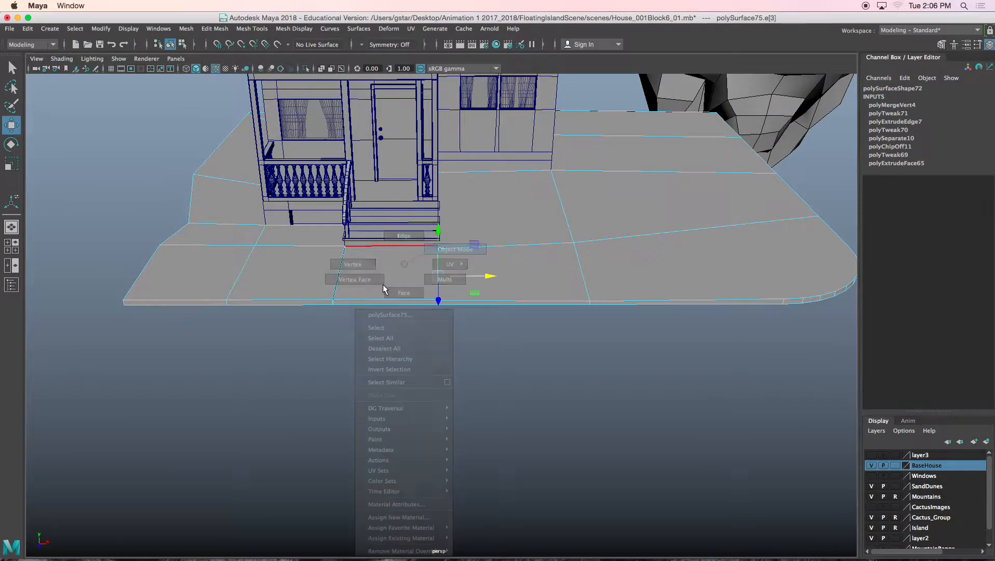
alt+drag(384, 288, 427, 283)
click(459, 283)
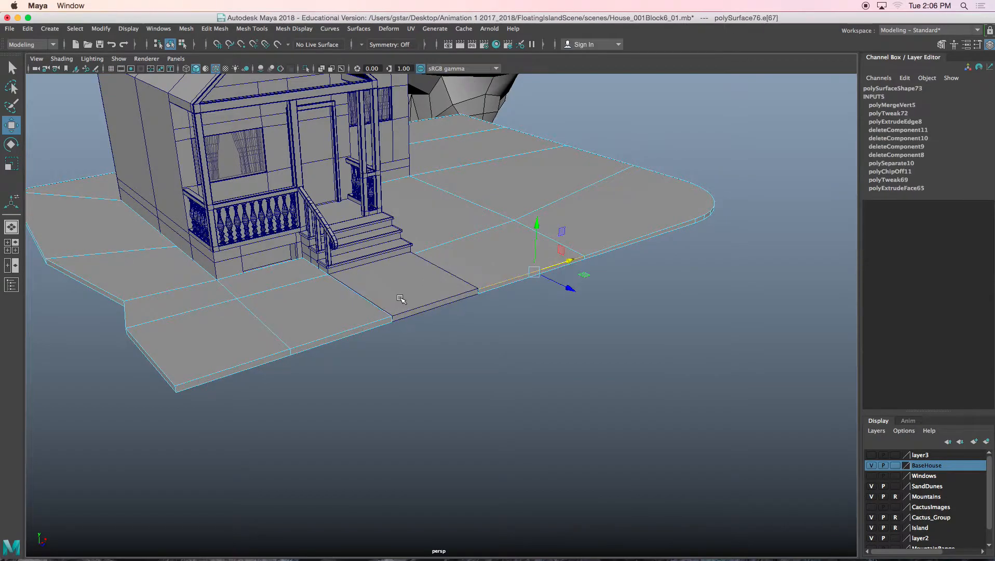
click(406, 314)
right_drag(404, 293, 453, 249)
click(491, 328)
Step: Center the pivot of the walkway piece in front of the steps
scroll(508, 340, down, 4)
scroll(457, 318, up, 1)
click(442, 308)
scroll(439, 304, up, 4)
alt+drag(465, 302, 416, 301)
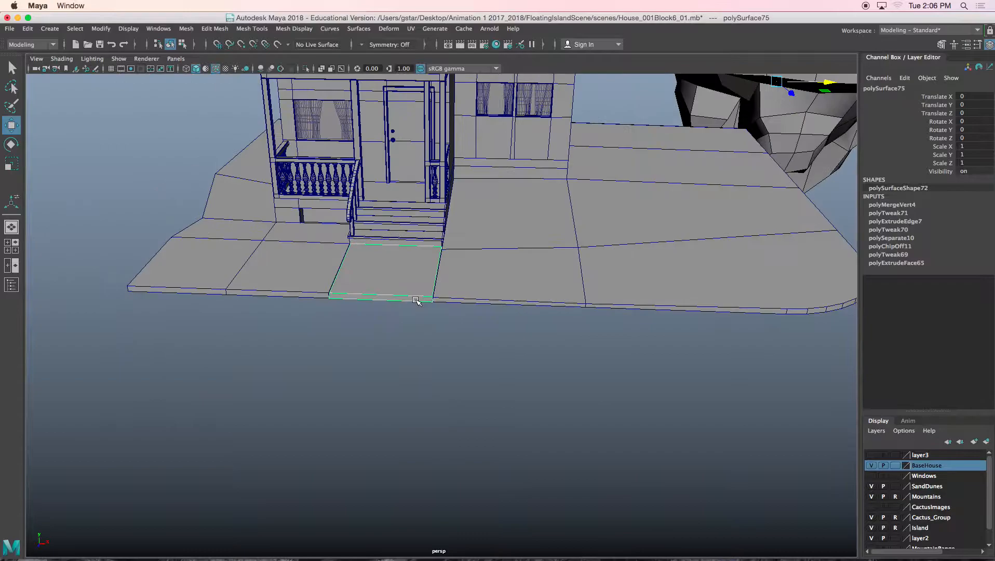
alt+middle_drag(415, 301, 416, 371)
alt+drag(439, 341, 433, 341)
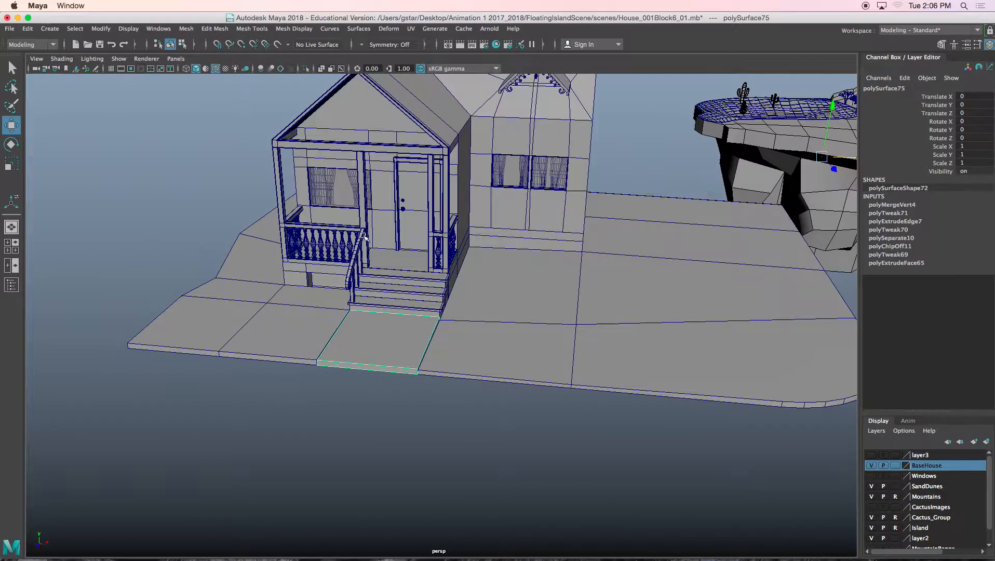
click(100, 29)
click(109, 106)
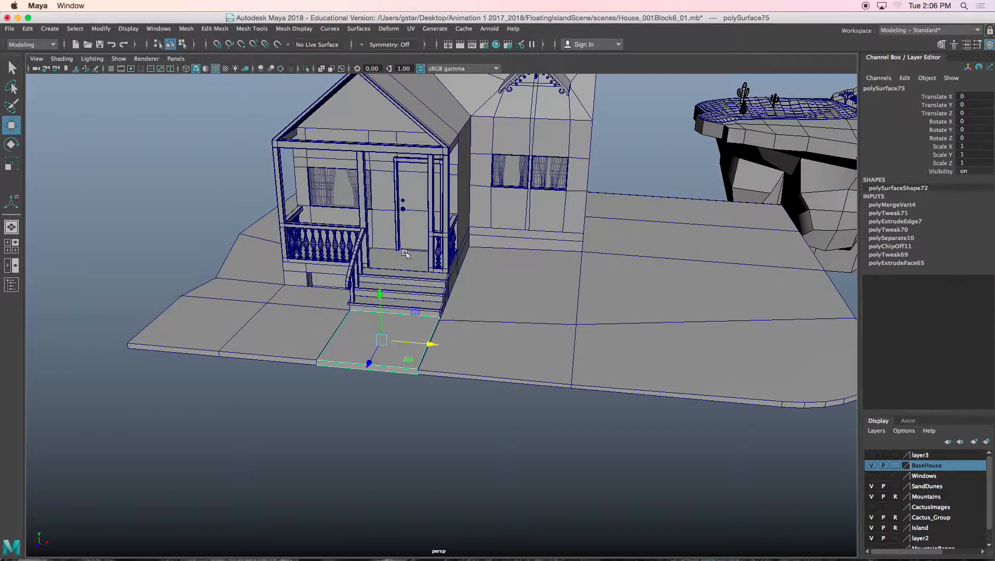
Step: Delete the construction history of the whole house and ground, and save the scene
scroll(238, 200, down, 5)
alt+drag(449, 281, 290, 290)
drag(203, 112, 576, 453)
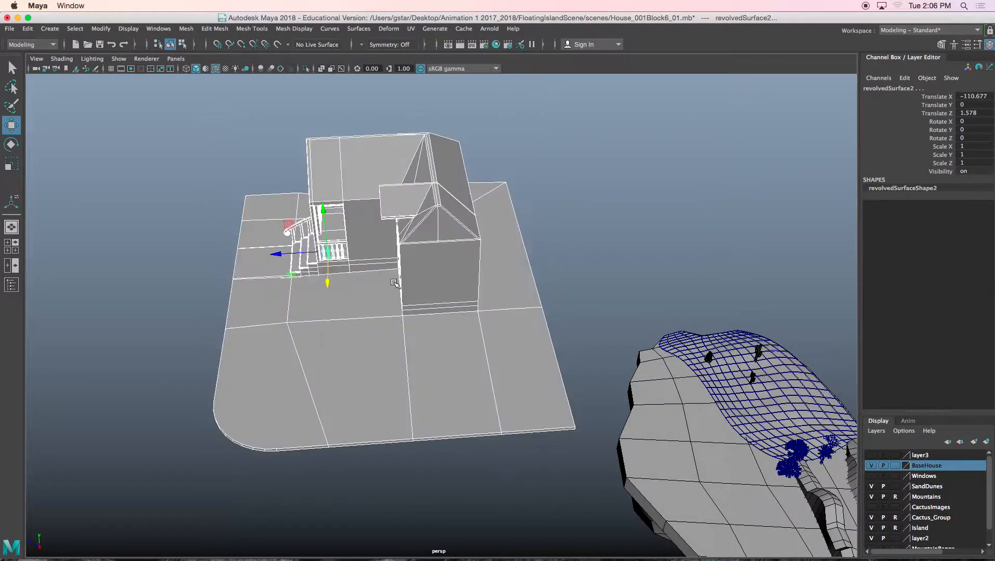
click(35, 29)
mouse_move(90, 151)
click(183, 160)
click(211, 224)
click(289, 249)
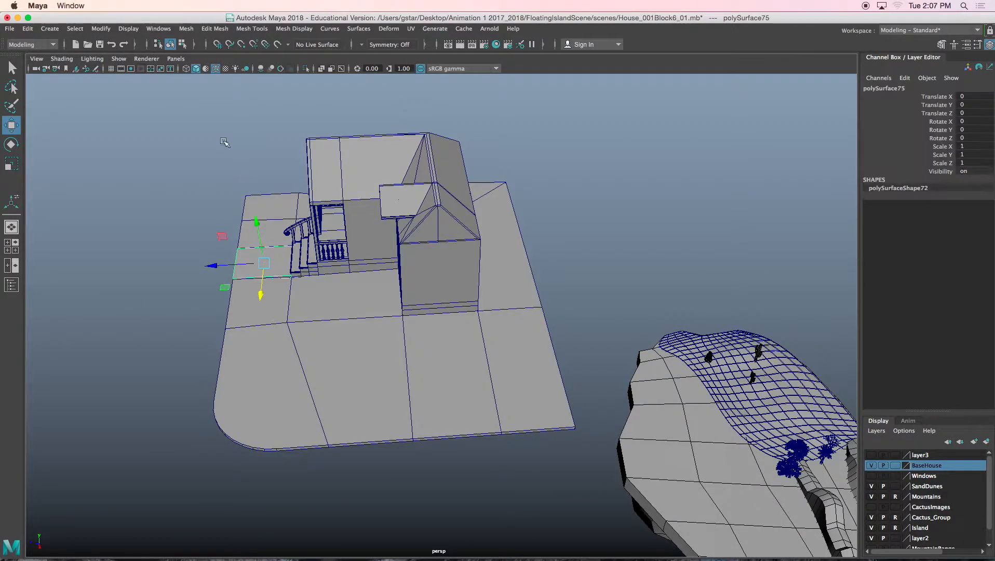
key(super+s)
Step: Draw a narrow upright polygon plane about 2.5 wide and 10.6 high beside the steps in the front view
alt+drag(180, 220, 247, 218)
key(space)
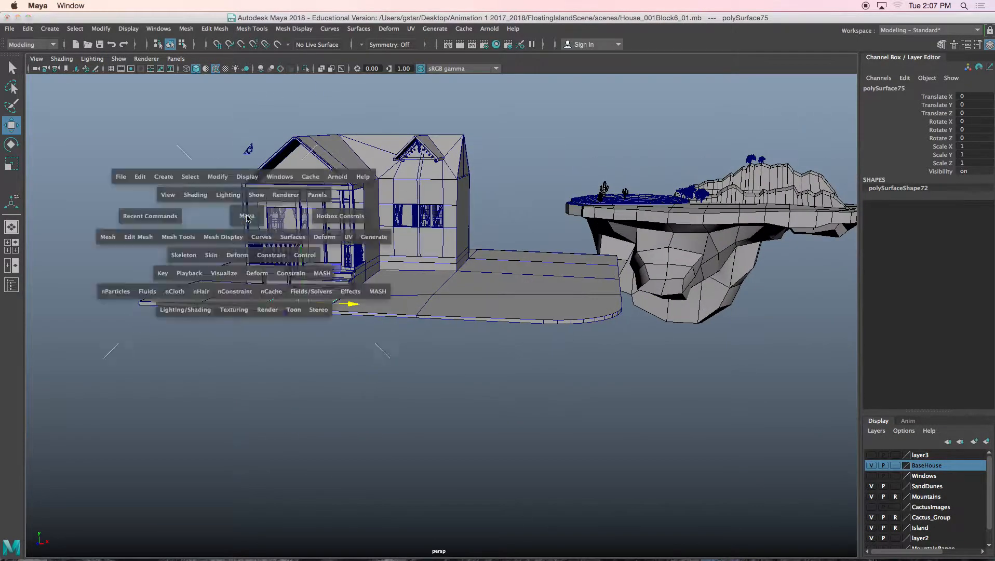
key(space)
alt+middle_drag(499, 406, 403, 326)
alt+right_drag(403, 326, 499, 372)
alt+middle_drag(499, 373, 398, 321)
alt+right_drag(399, 321, 442, 340)
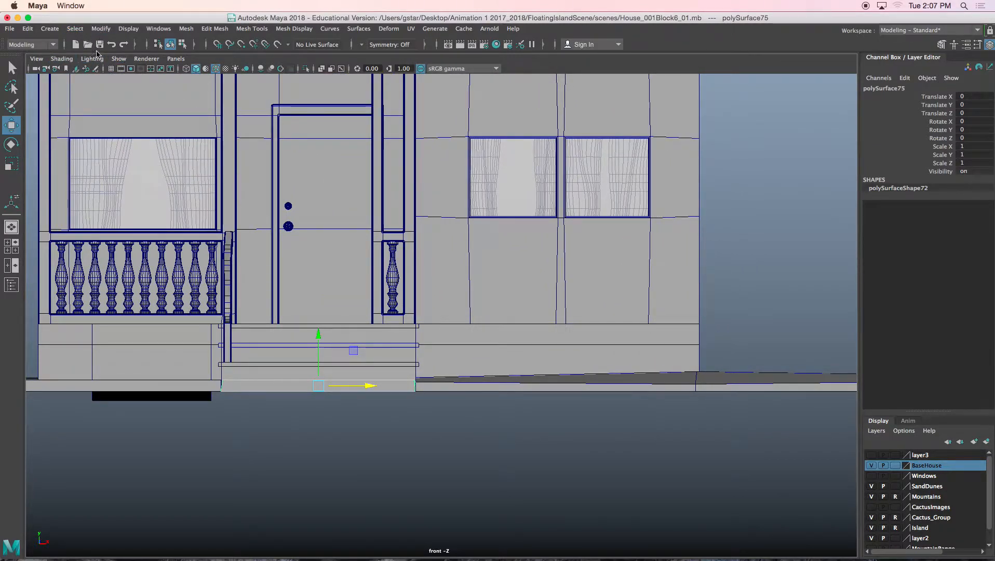
click(50, 28)
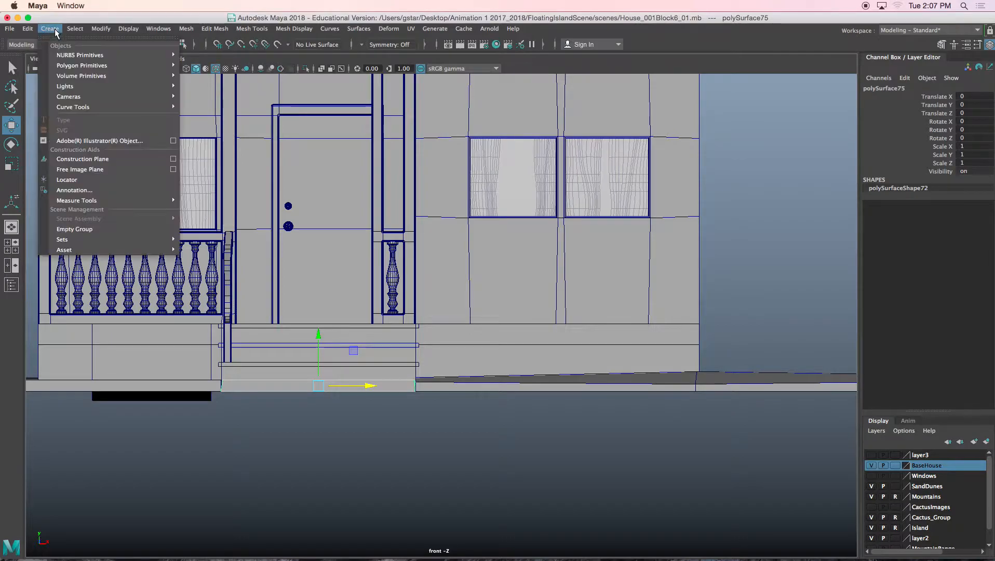
mouse_move(77, 66)
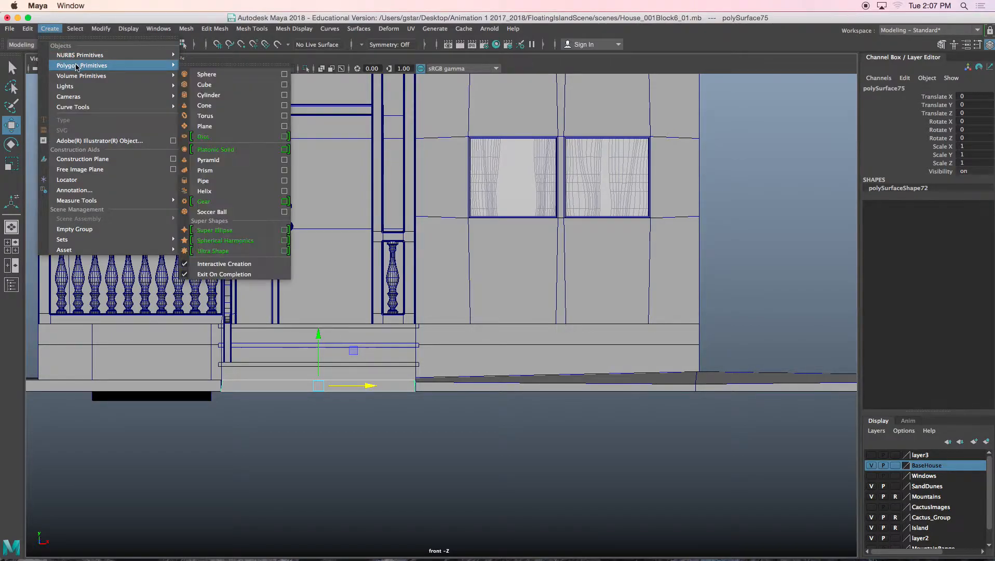
click(204, 127)
scroll(506, 338, up, 2)
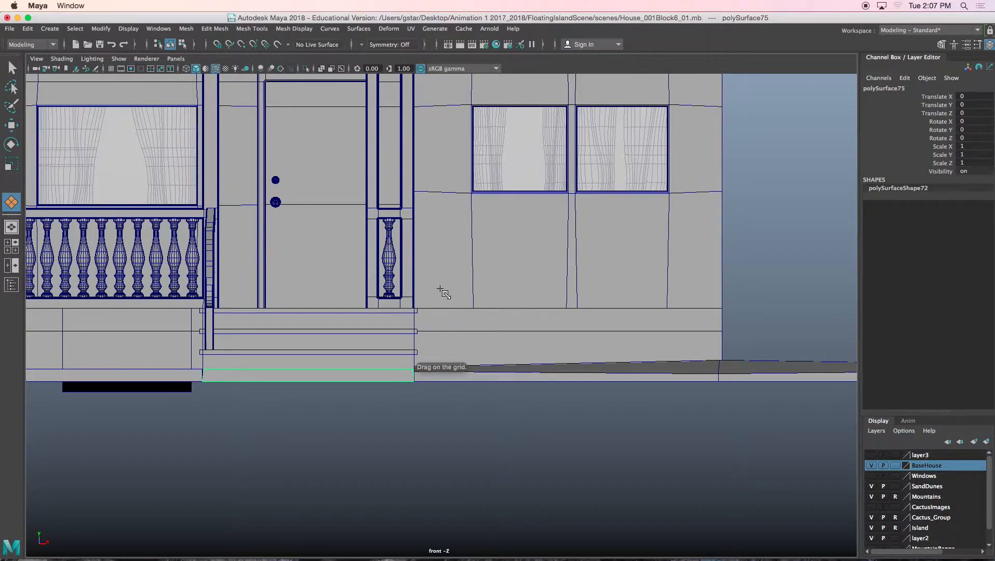
click(436, 278)
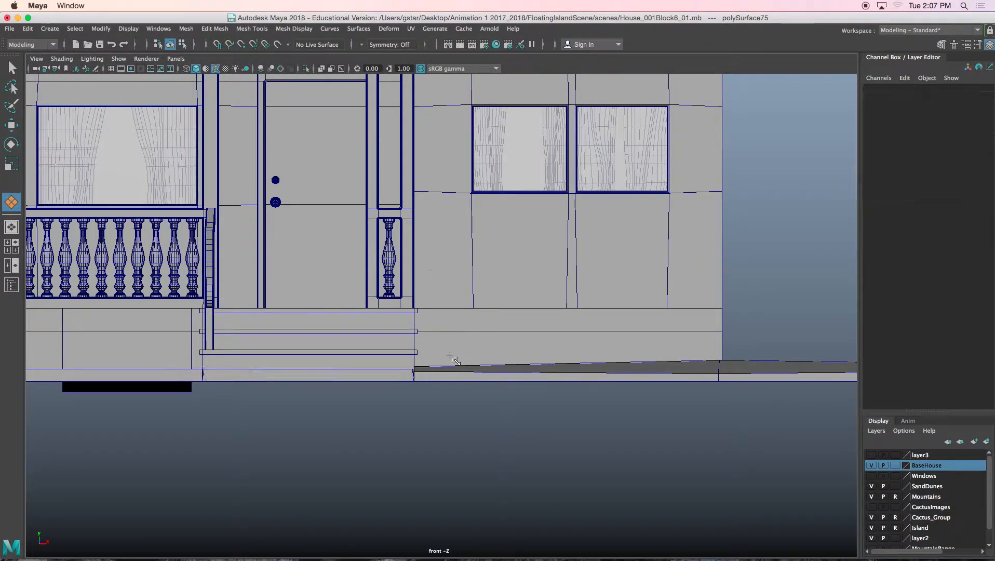
key(4)
drag(459, 381, 446, 275)
Step: Move the new plane forward to the front edge of the ground, at Translate Z 161.703
key(space)
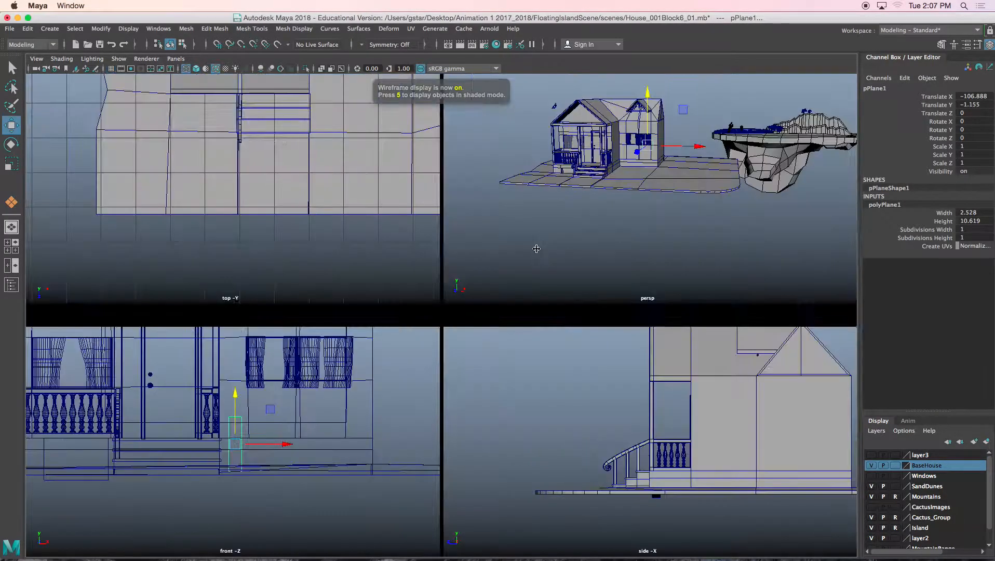
alt+drag(631, 189, 533, 199)
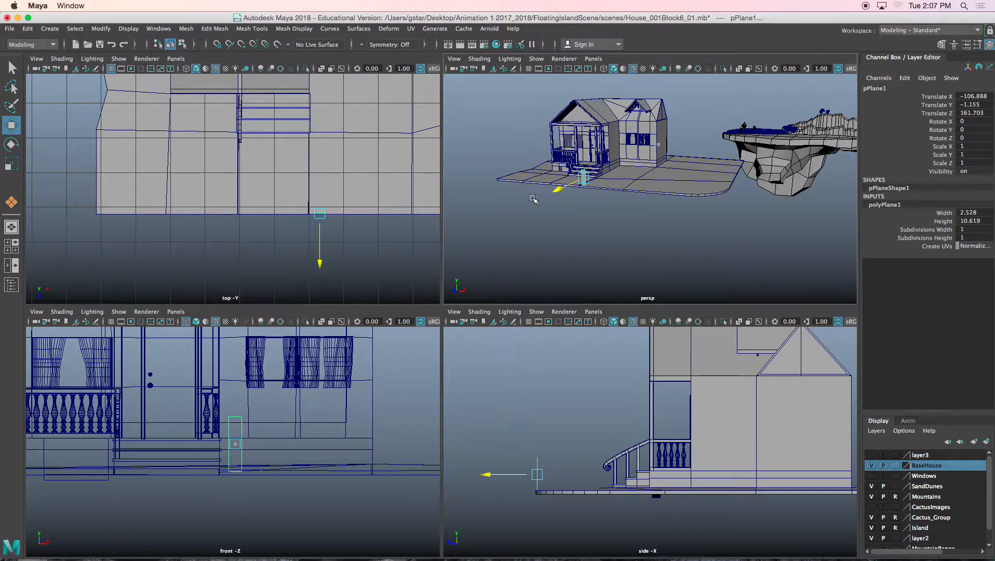
key(space)
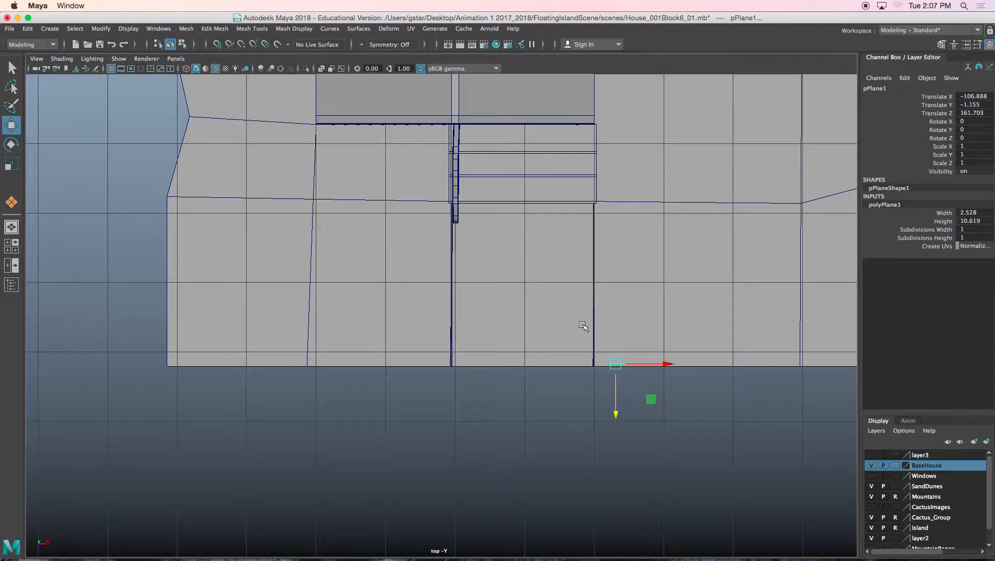
key(space)
key(space)
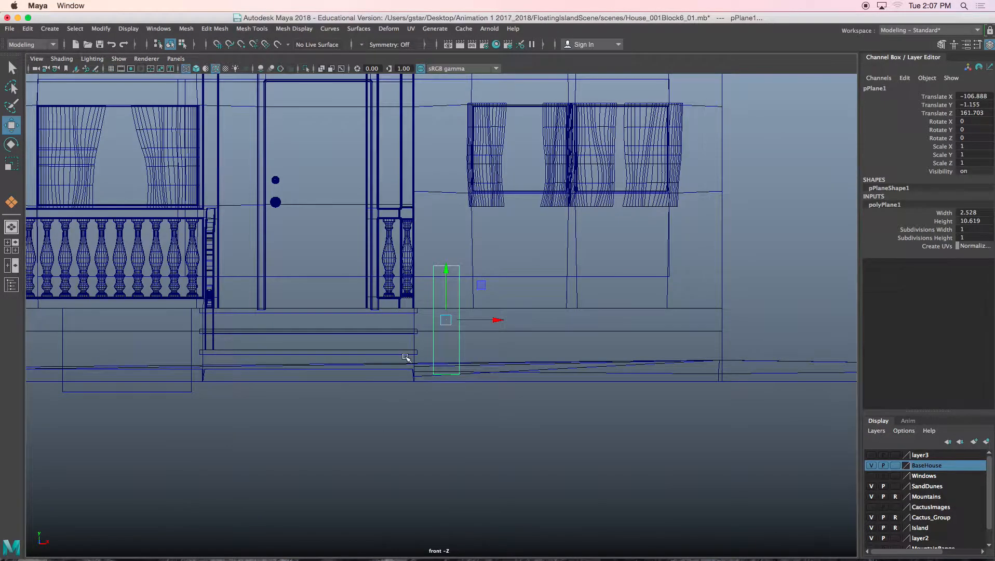
Step: Raise the plane to Translate Y -0.884 and move the vertices of its side farther from the steps inward to narrow it
key(5)
scroll(415, 342, up, 5)
drag(429, 255, 430, 248)
alt+middle_drag(430, 251, 424, 286)
right_drag(424, 233, 384, 233)
drag(435, 193, 489, 424)
drag(473, 306, 458, 305)
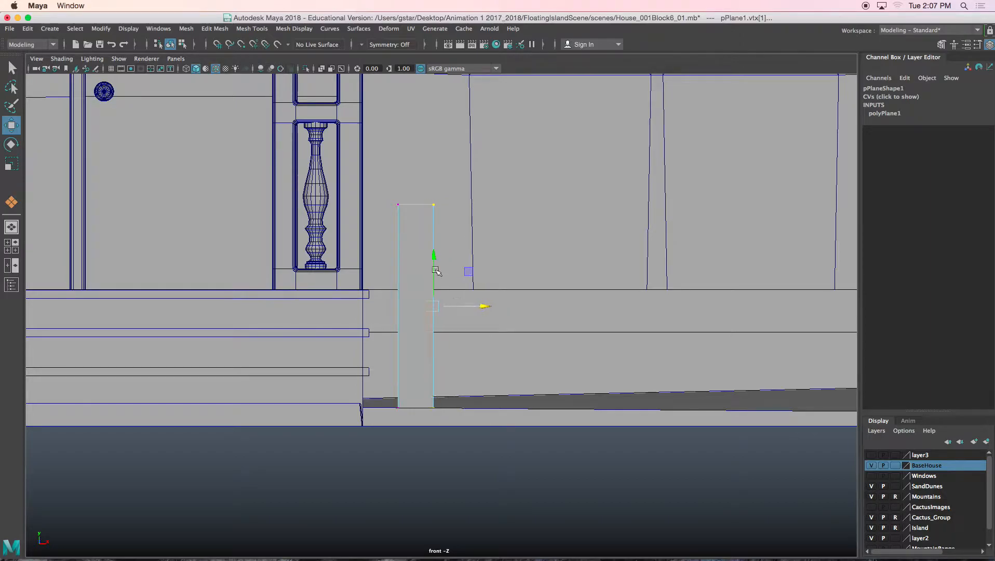
Step: Extrude the plane's top edge upward about 1.1, scale it in to 0.58, and raise it slightly to form a tapered picket tip
right_drag(410, 217, 411, 205)
click(400, 250)
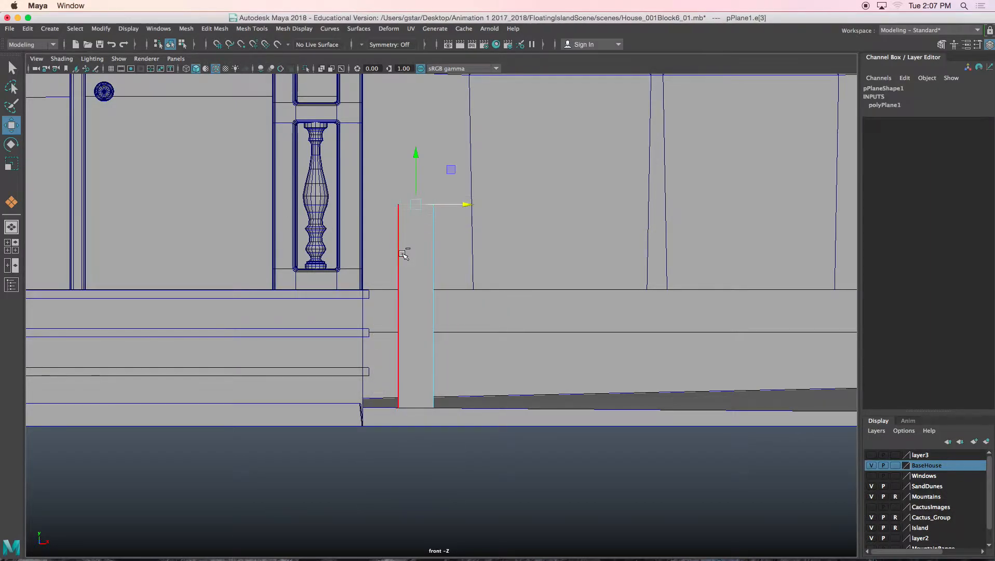
key(ctrl+e)
drag(416, 179, 416, 158)
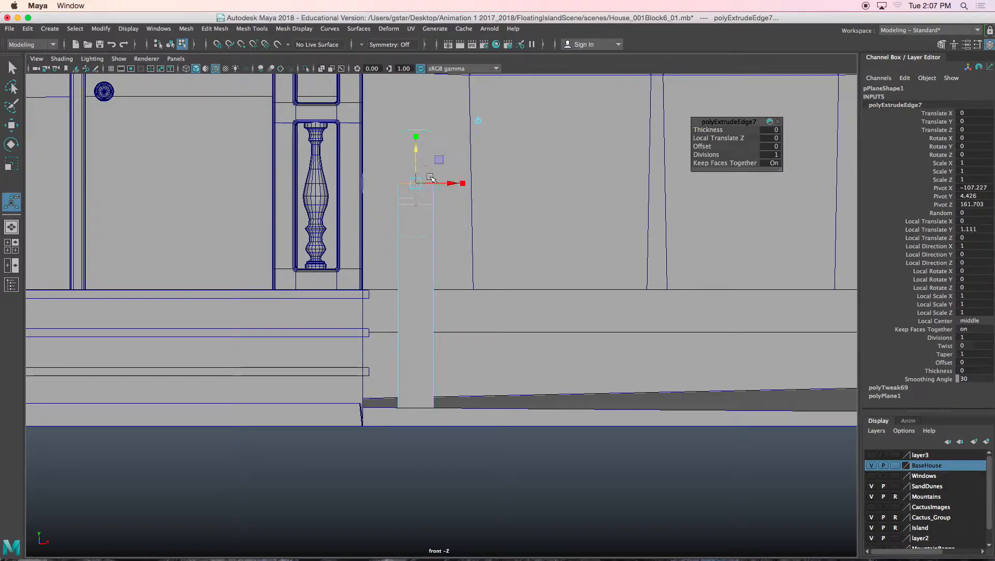
drag(462, 185, 457, 186)
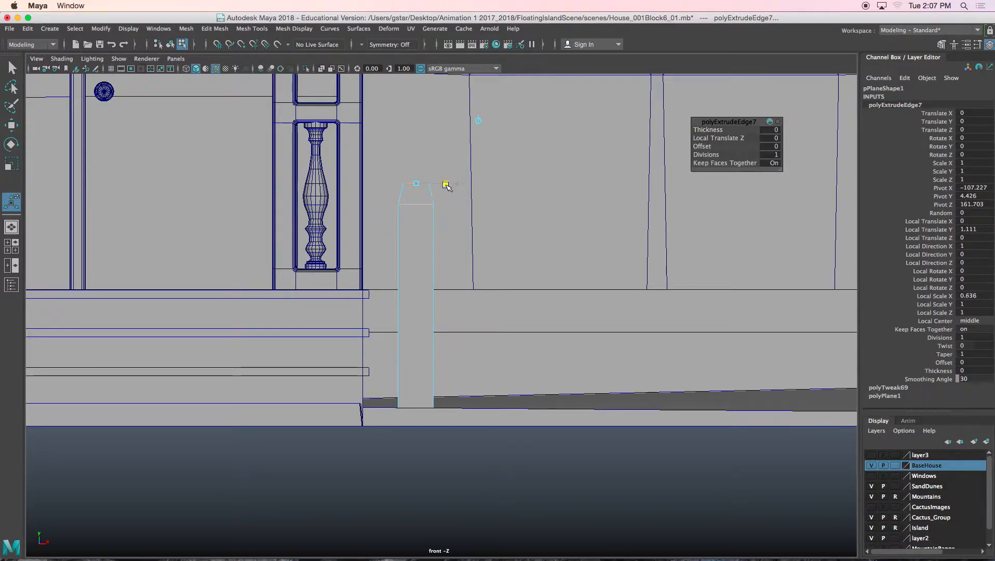
key(w)
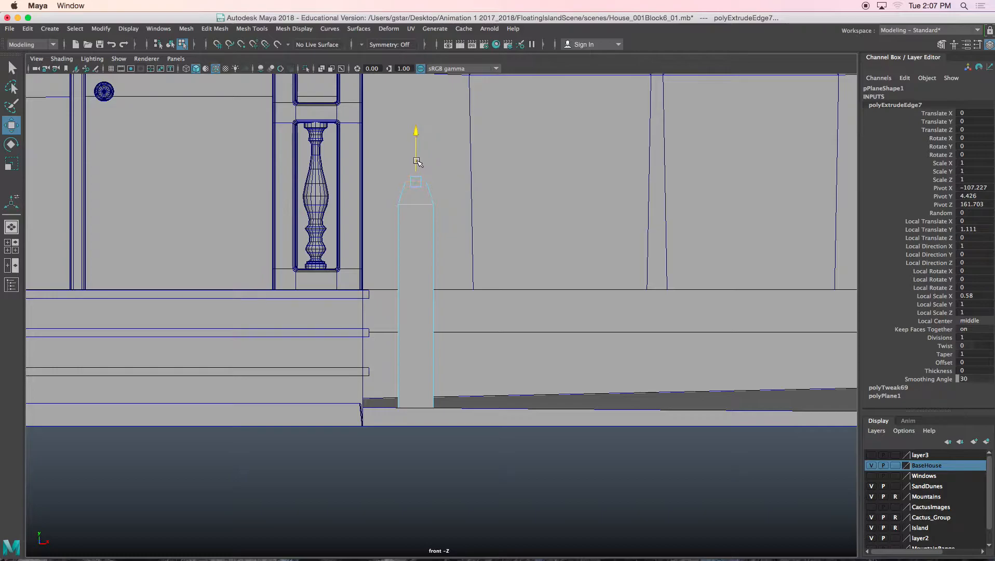
right_drag(422, 227, 473, 211)
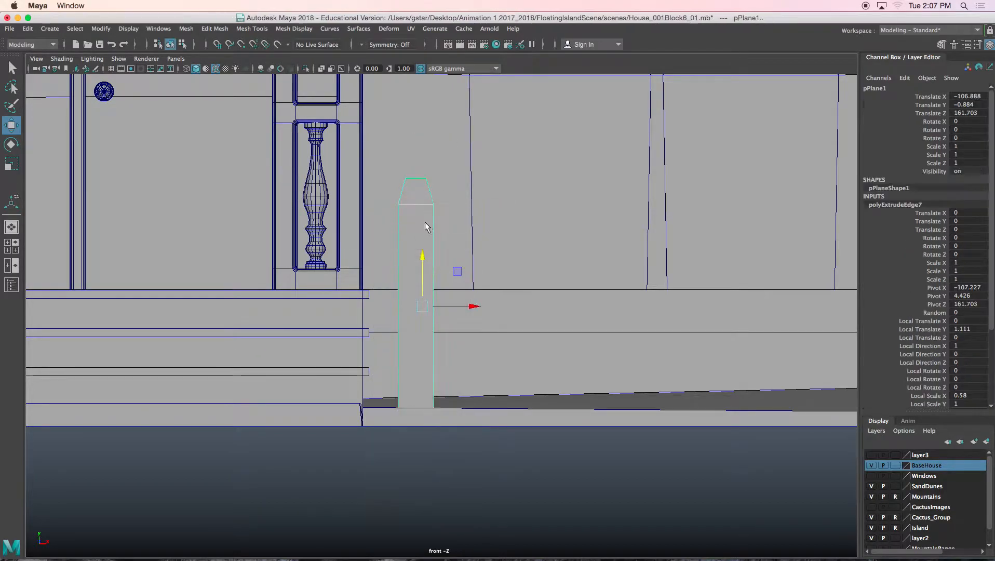
key(space)
key(space)
scroll(530, 222, up, 10)
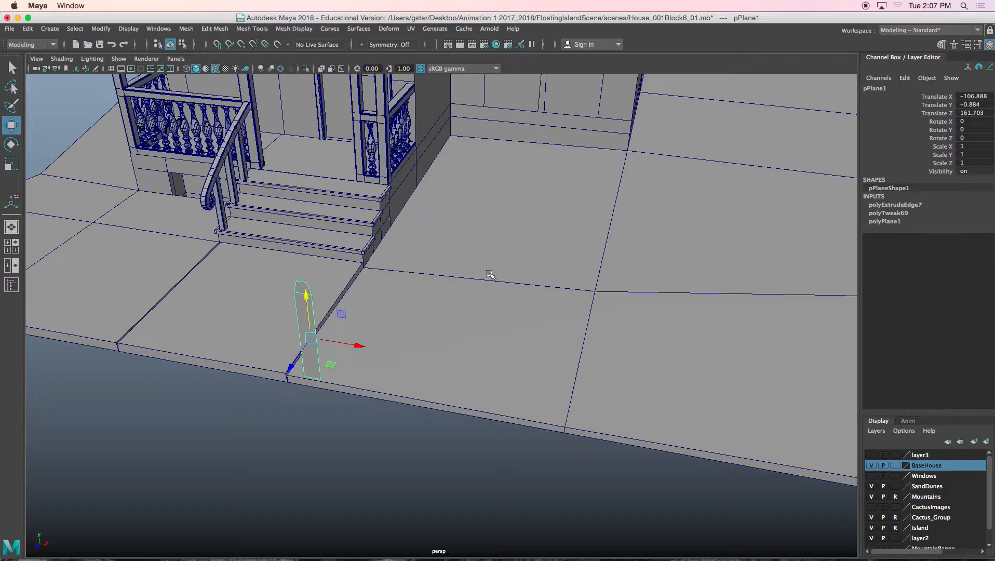
alt+middle_drag(490, 274, 564, 241)
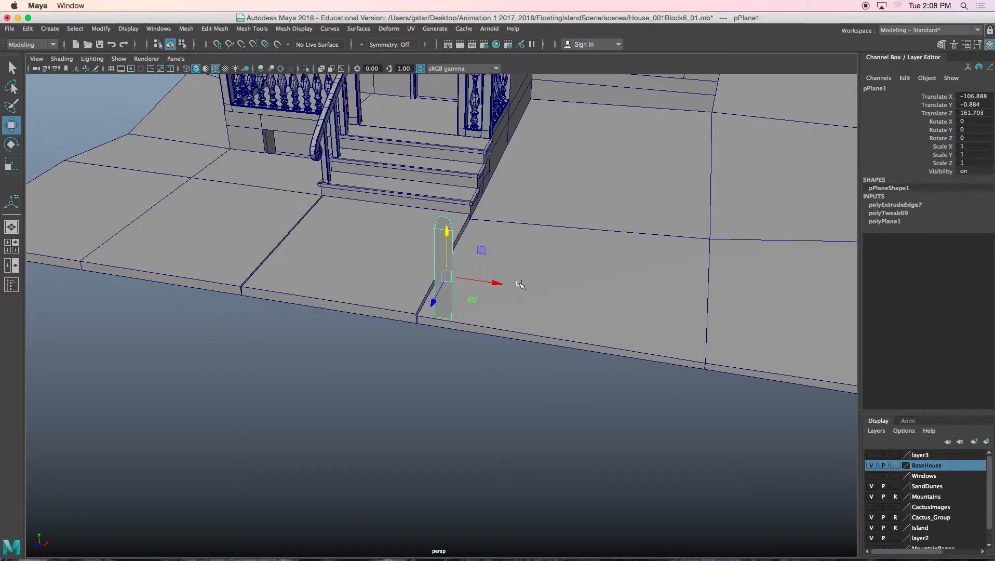
Step: Extrude the picket's faces slightly to give it thickness, and move the whole picket back to Translate Z 161.42
key(ctrl+e)
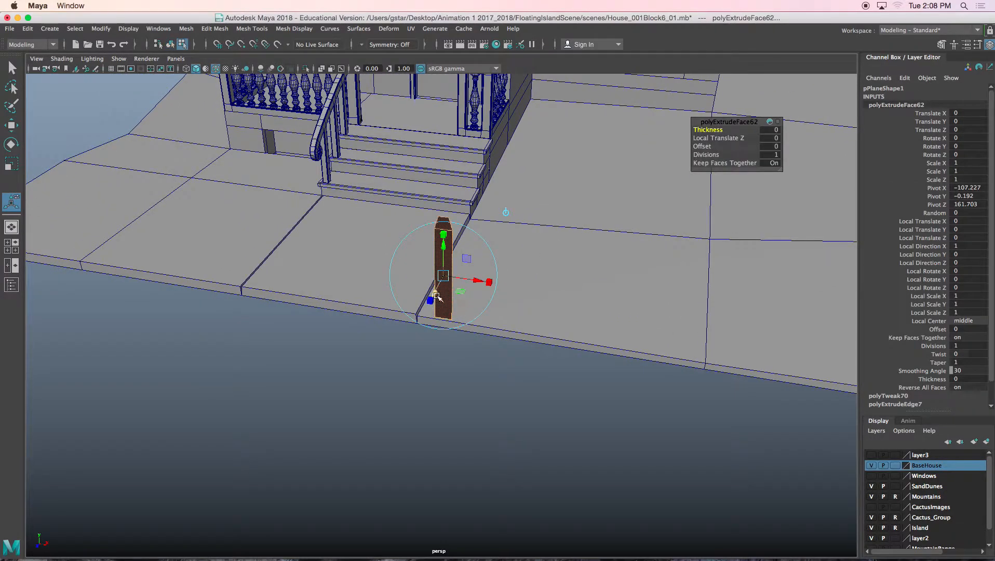
drag(439, 293, 437, 292)
scroll(453, 164, up, 3)
right_drag(453, 156, 494, 133)
key(w)
drag(444, 256, 446, 252)
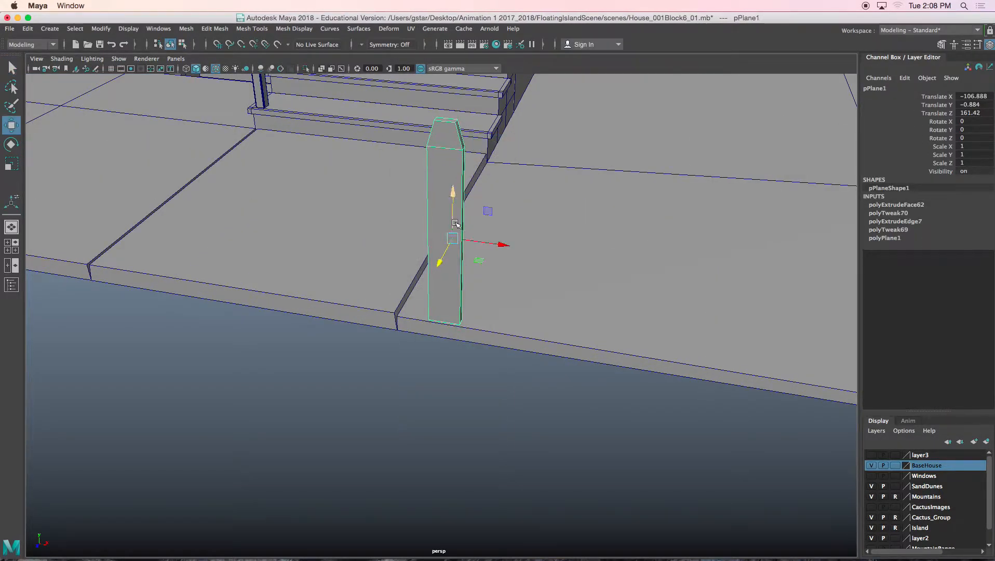
Step: Bevel the picket's outline and corner edges, leaving out the crosswise edges below the tip, with Fraction 0.3 and 2 segments
alt+middle_drag(454, 205, 449, 238)
scroll(449, 238, up, 3)
alt+drag(426, 238, 460, 239)
alt+middle_drag(602, 174, 562, 239)
right_drag(562, 240, 562, 210)
alt+drag(548, 301, 557, 253)
alt+middle_drag(570, 203, 562, 295)
drag(534, 164, 677, 293)
scroll(616, 246, up, 3)
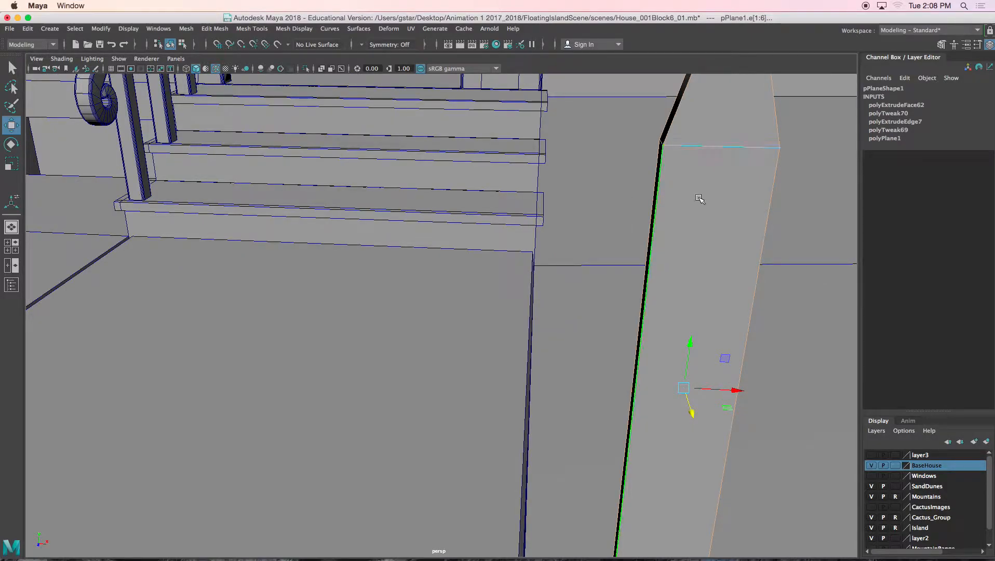
scroll(675, 217, down, 4)
alt+drag(673, 215, 568, 228)
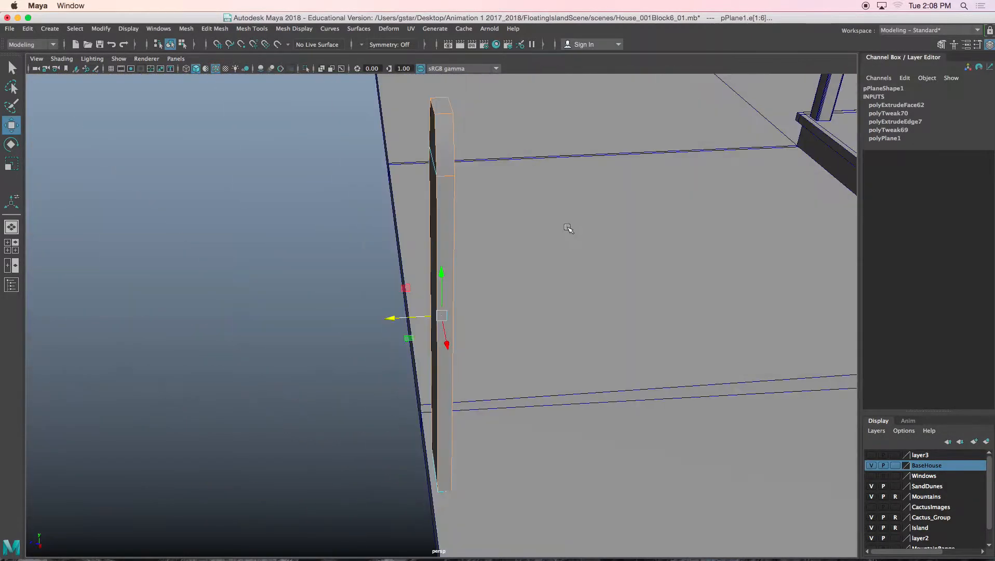
alt+drag(449, 179, 471, 183)
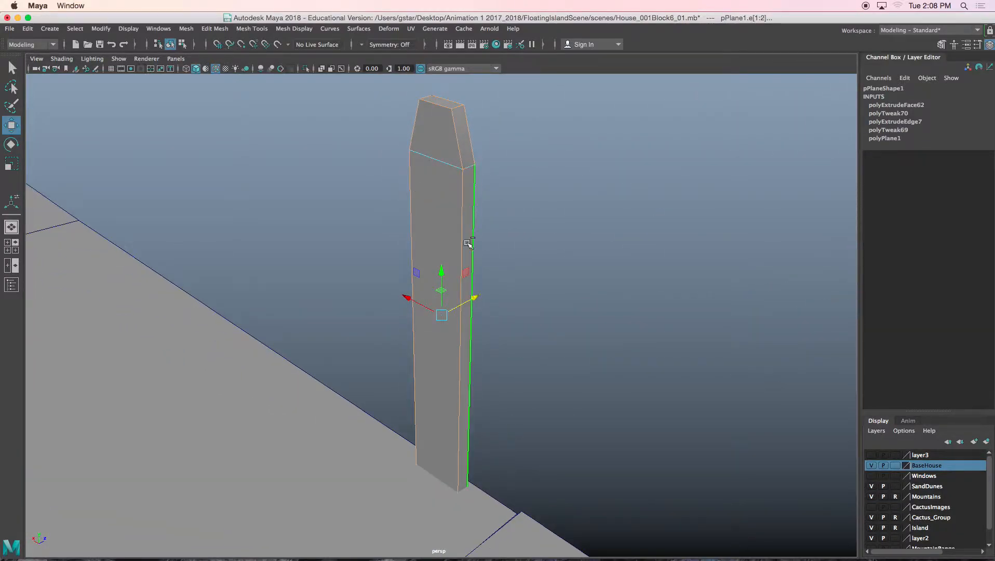
scroll(471, 216, up, 6)
alt+drag(462, 246, 449, 255)
click(215, 28)
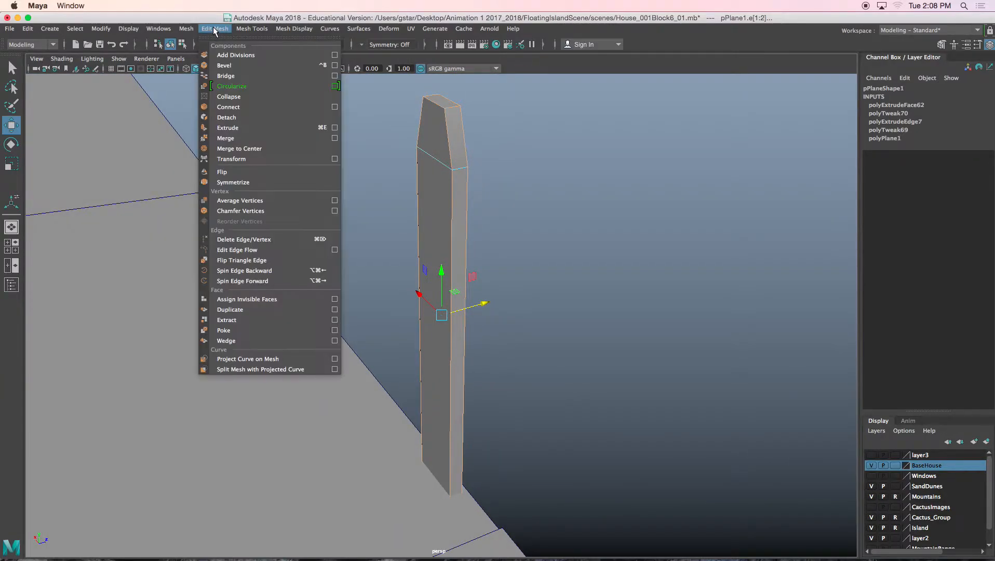
click(218, 65)
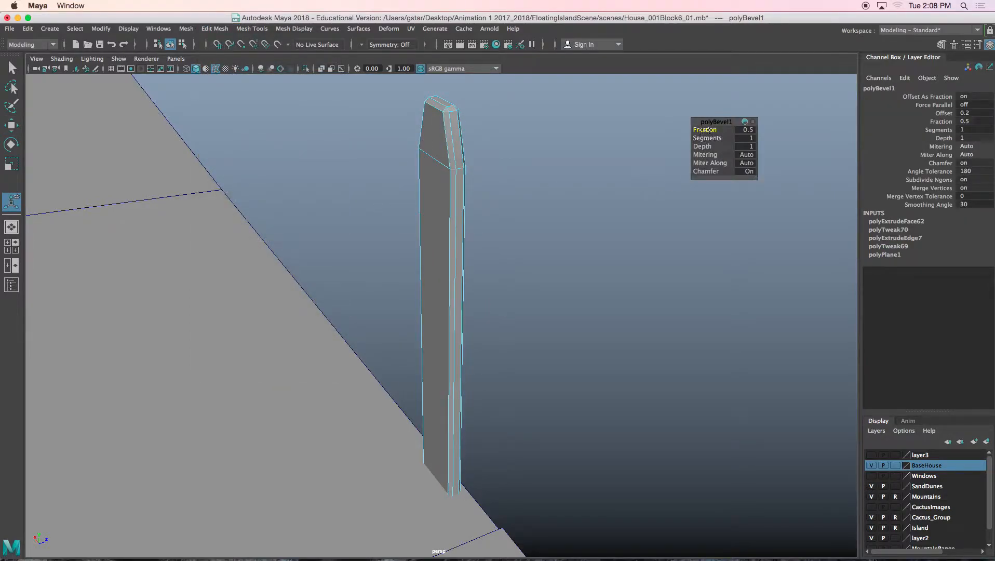
drag(702, 130, 707, 139)
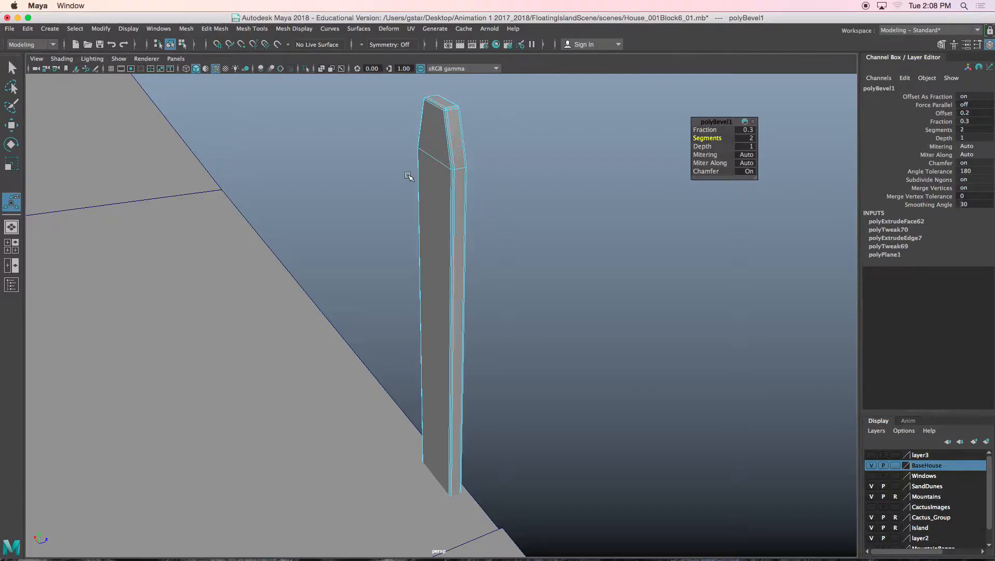
Step: Return the beveled picket to object mode and move it farther back onto the ground, to Translate Z 160.554
right_drag(424, 155, 516, 147)
alt+drag(517, 147, 429, 147)
click(429, 147)
scroll(429, 147, down, 4)
key(w)
alt+drag(455, 182, 408, 260)
scroll(480, 241, down, 6)
scroll(451, 260, up, 5)
Step: Delete the picket's construction history and freeze its transformations
click(28, 29)
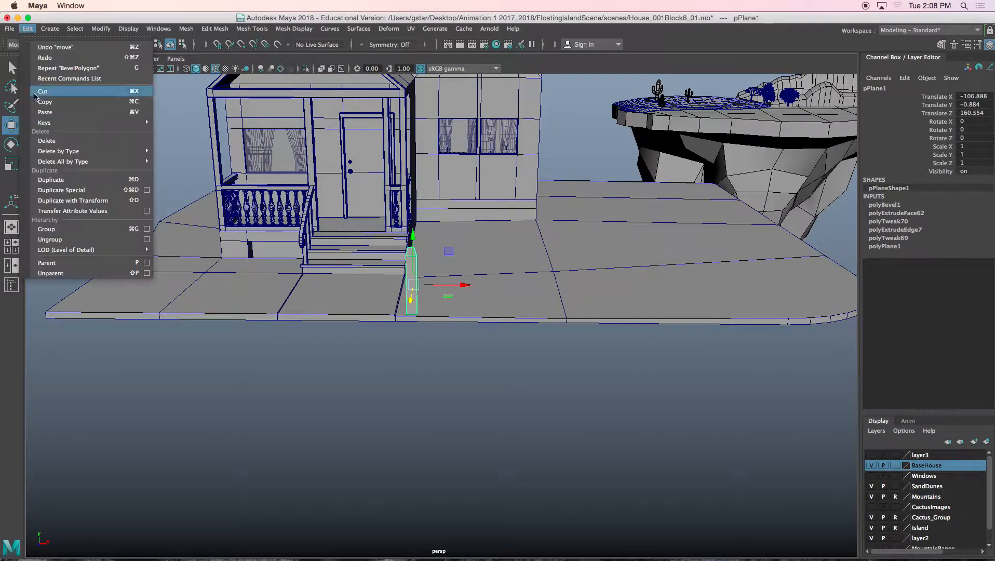
mouse_move(93, 151)
click(165, 159)
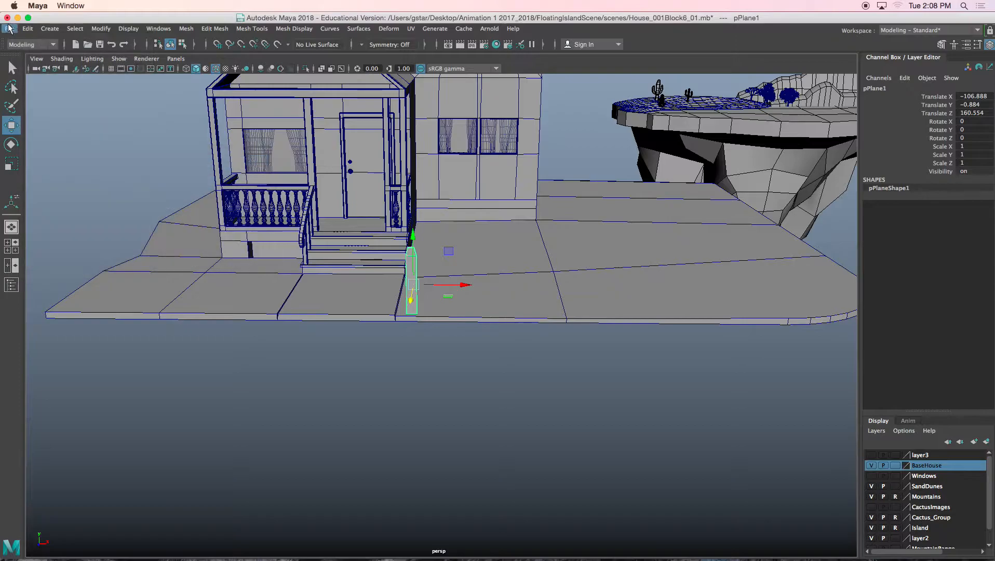
click(100, 29)
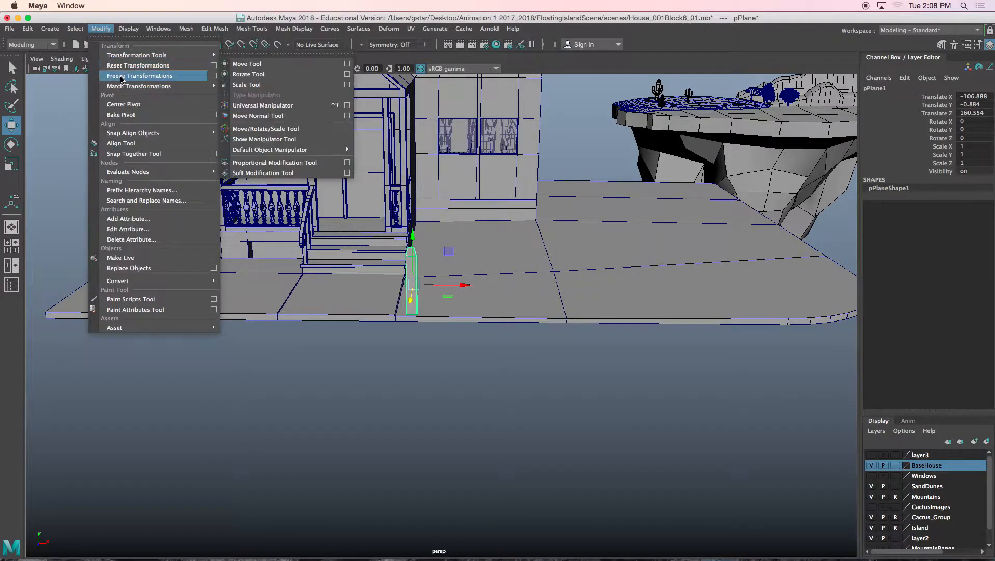
click(146, 73)
Step: Move the picket slightly sideways toward the walkway, to Translate X -1.49
scroll(390, 222, up, 2)
alt+drag(390, 223, 400, 266)
click(130, 29)
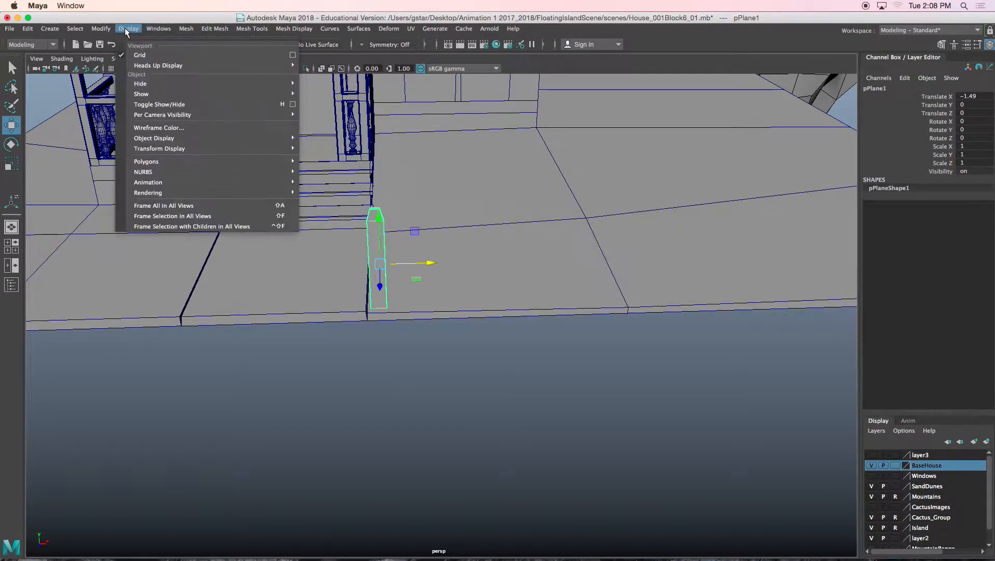
mouse_move(100, 30)
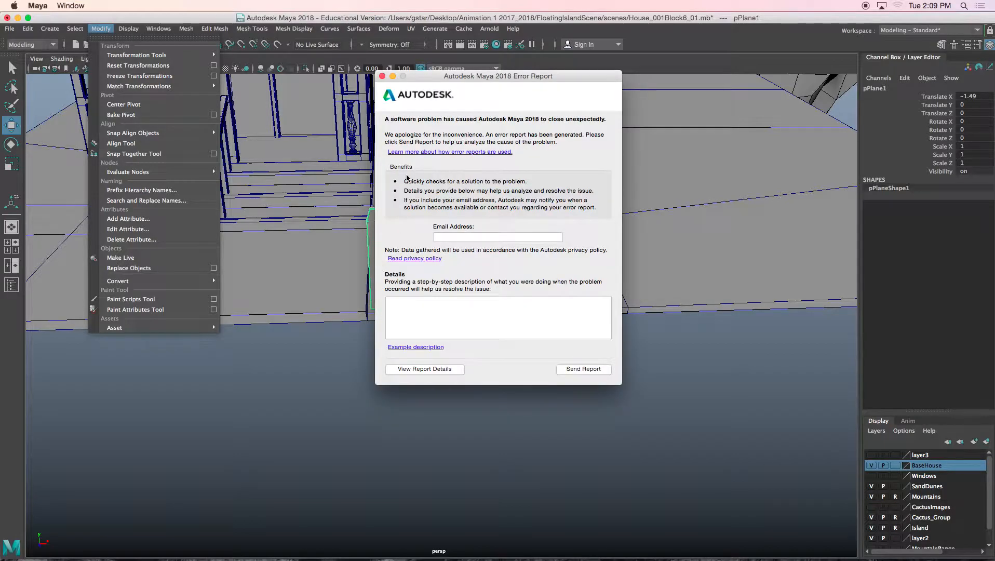
Step: Dismiss the error report, relaunch Maya and close its crash log
click(382, 76)
mouse_move(498, 559)
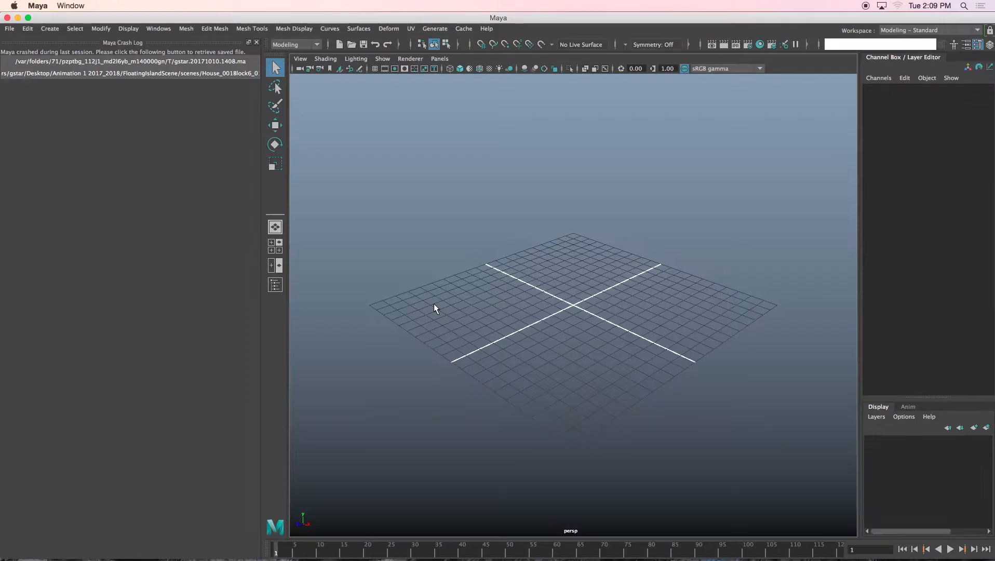
click(257, 43)
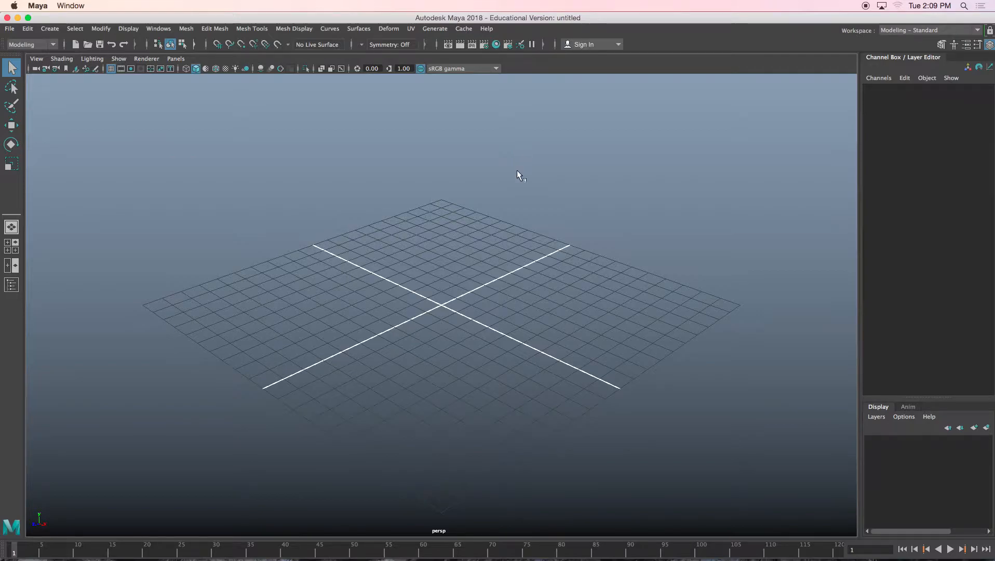
Step: Open the scene file House_001Block6.mb from the scenes folder
click(87, 45)
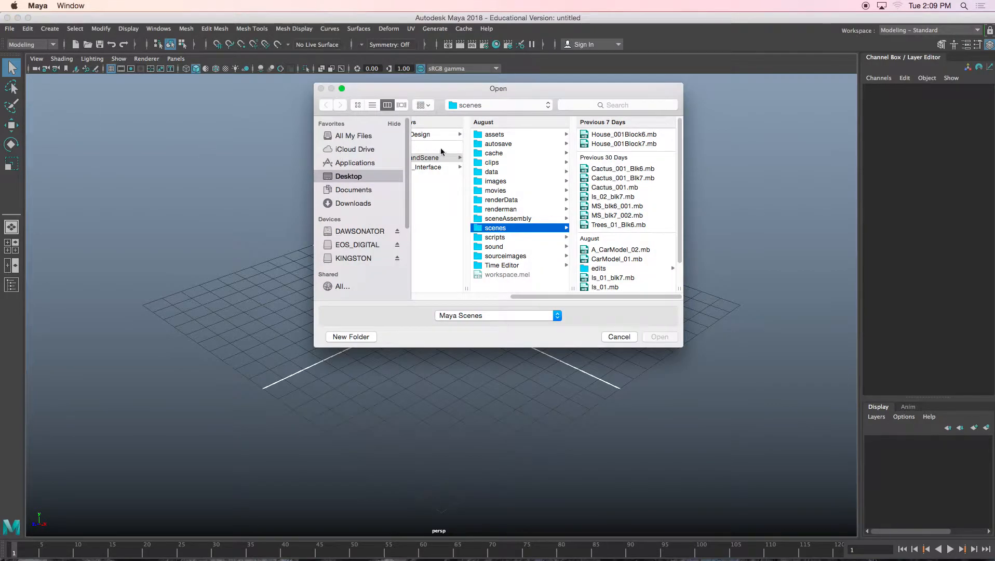
click(618, 134)
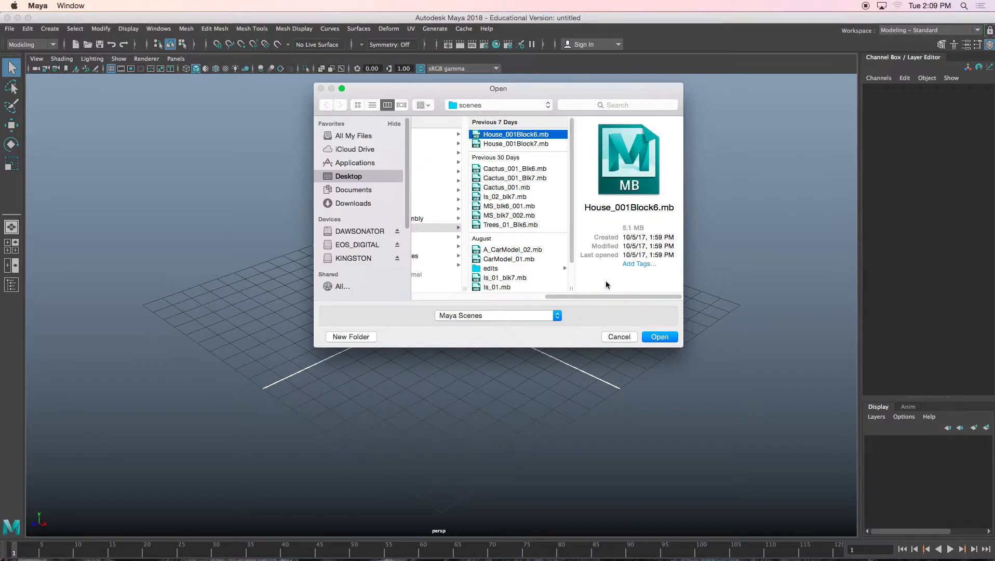
click(655, 337)
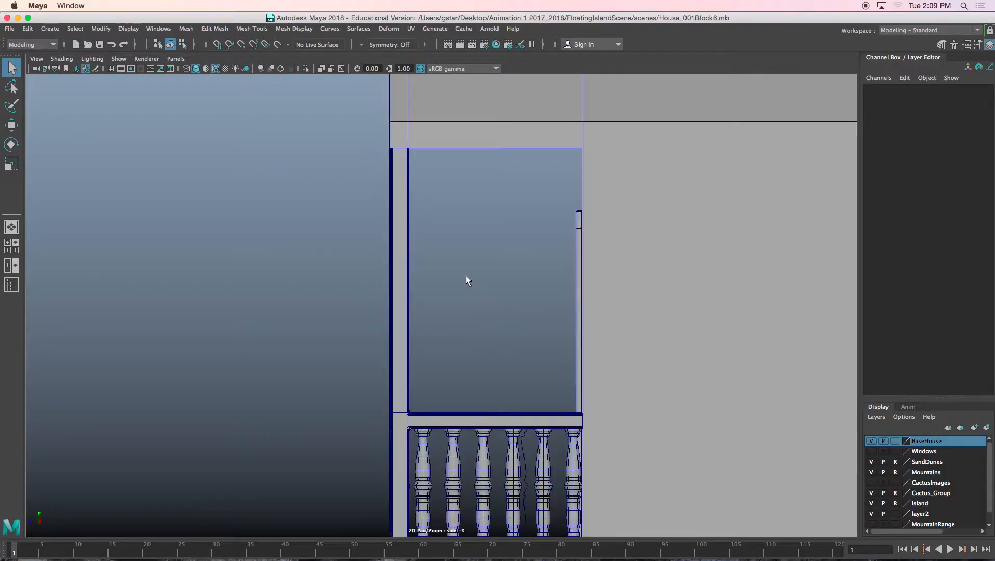
scroll(463, 275, down, 5)
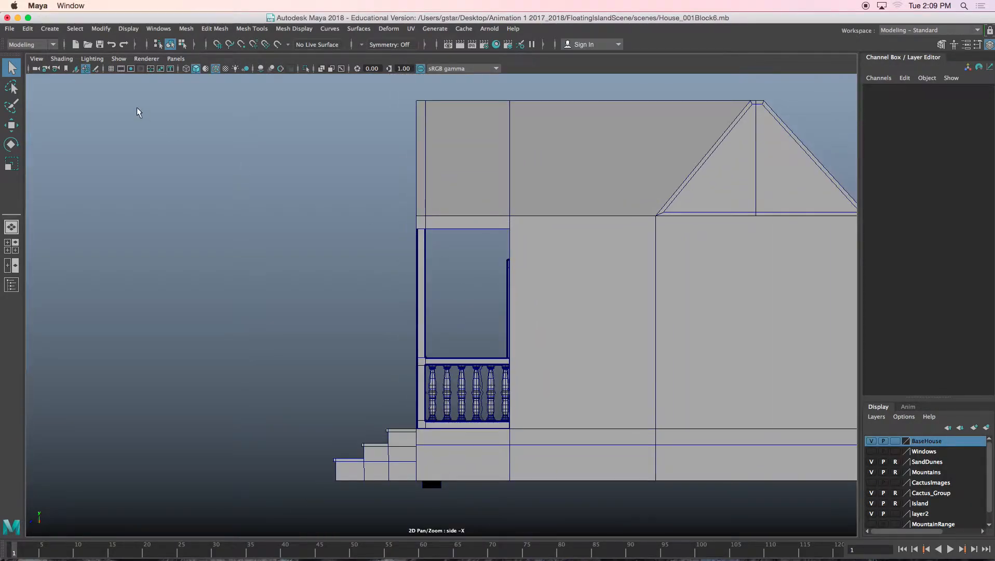
Step: Open the scene file House_001Block7.mb without saving changes to the current scene
click(89, 45)
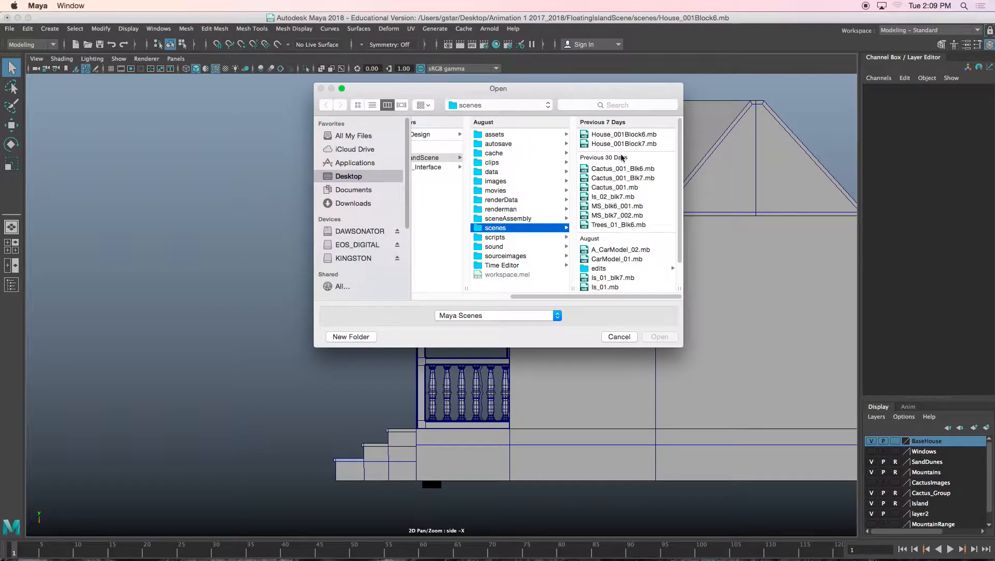
click(606, 136)
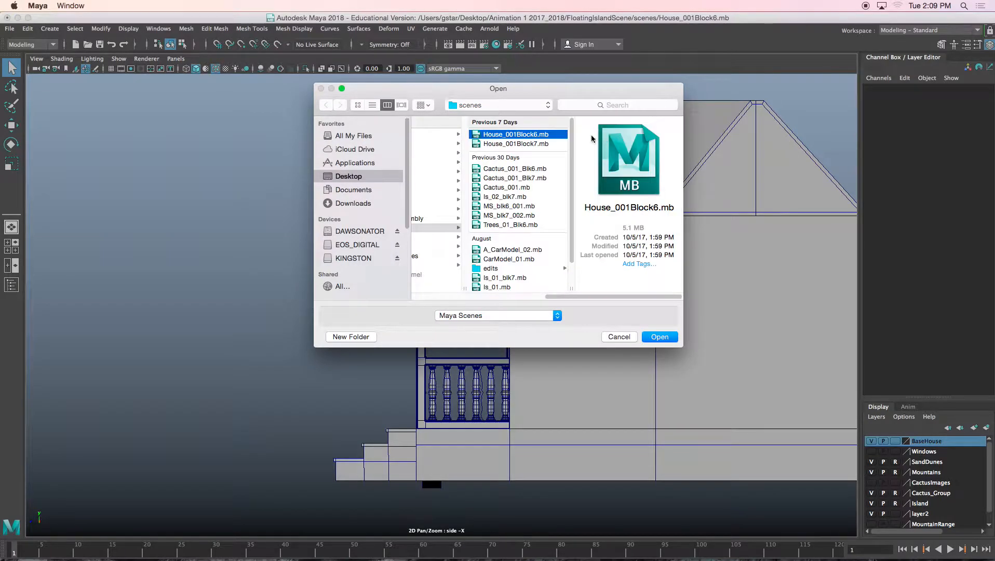
scroll(572, 289, left, 5)
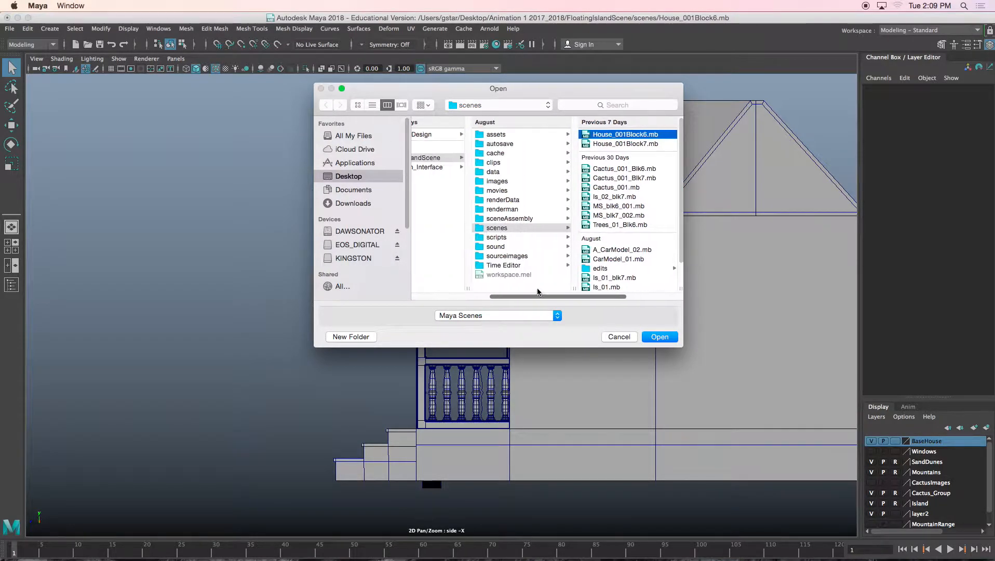
scroll(556, 292, right, 2)
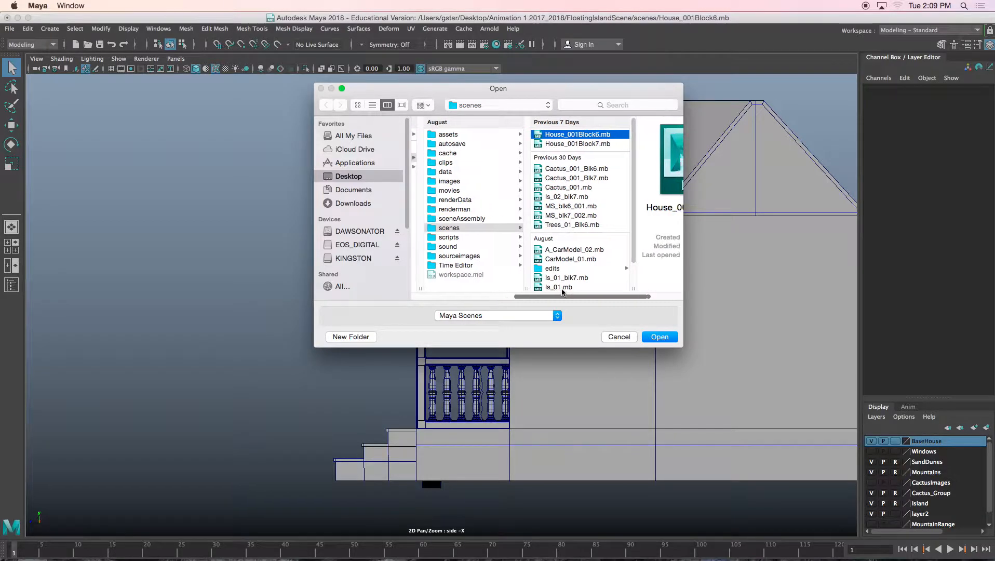
click(579, 145)
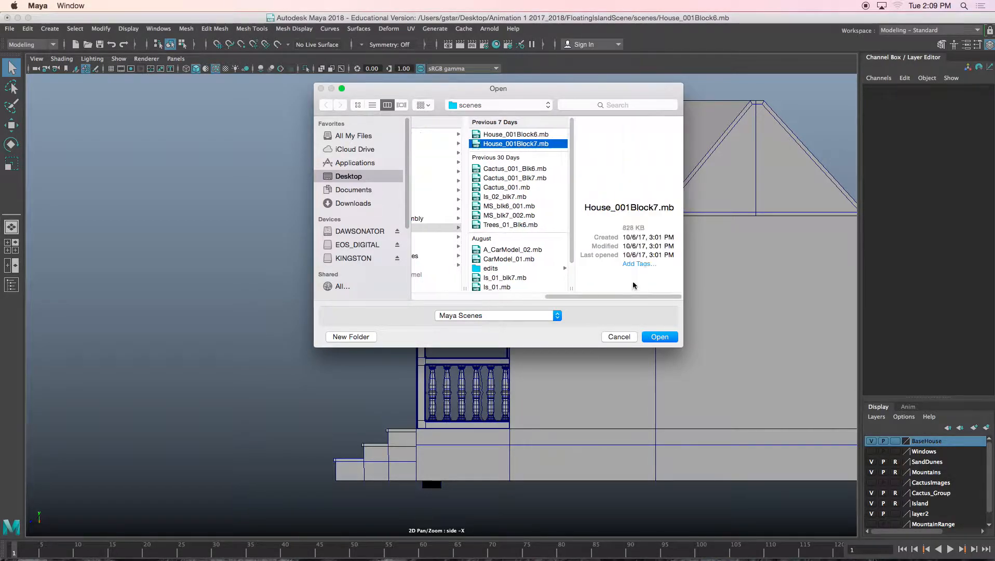
click(667, 337)
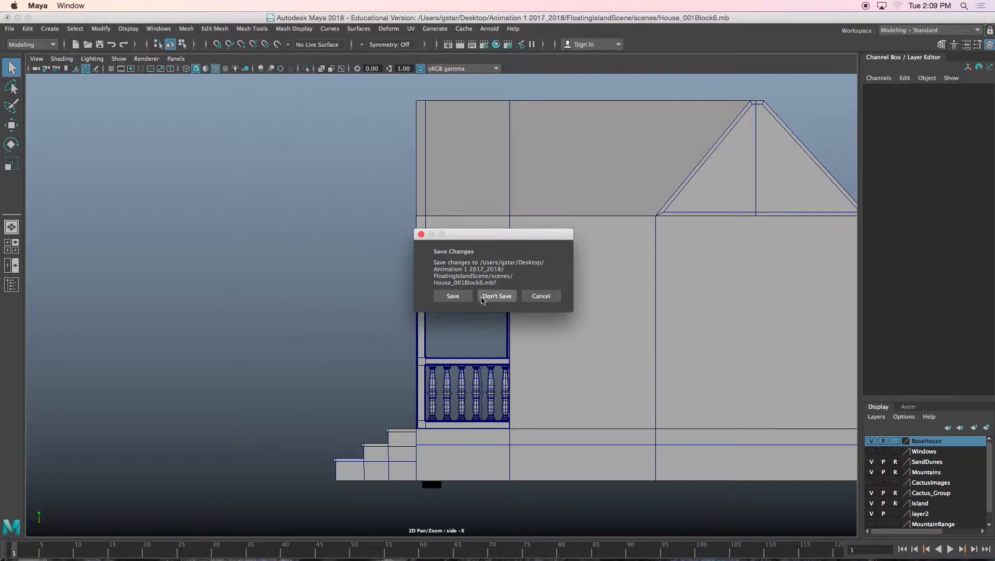
click(493, 298)
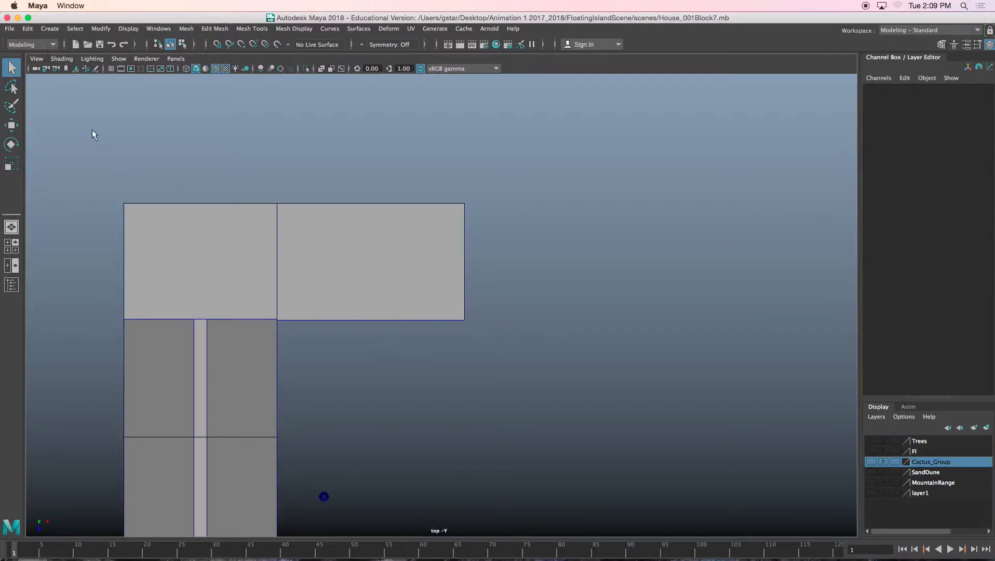
Step: Open the scene file House_001Block6_01.mb from the scenes folder
click(87, 44)
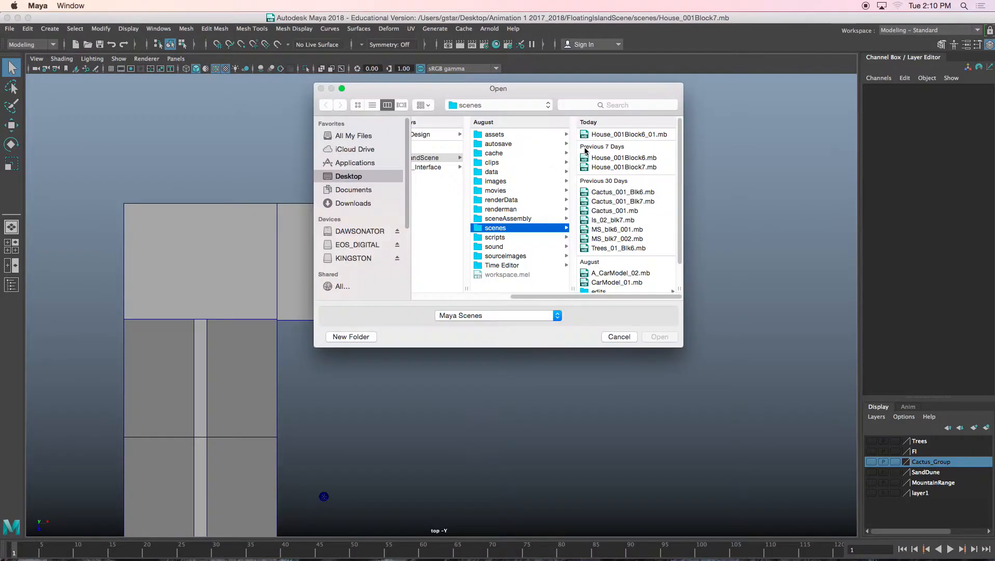
click(614, 135)
click(659, 337)
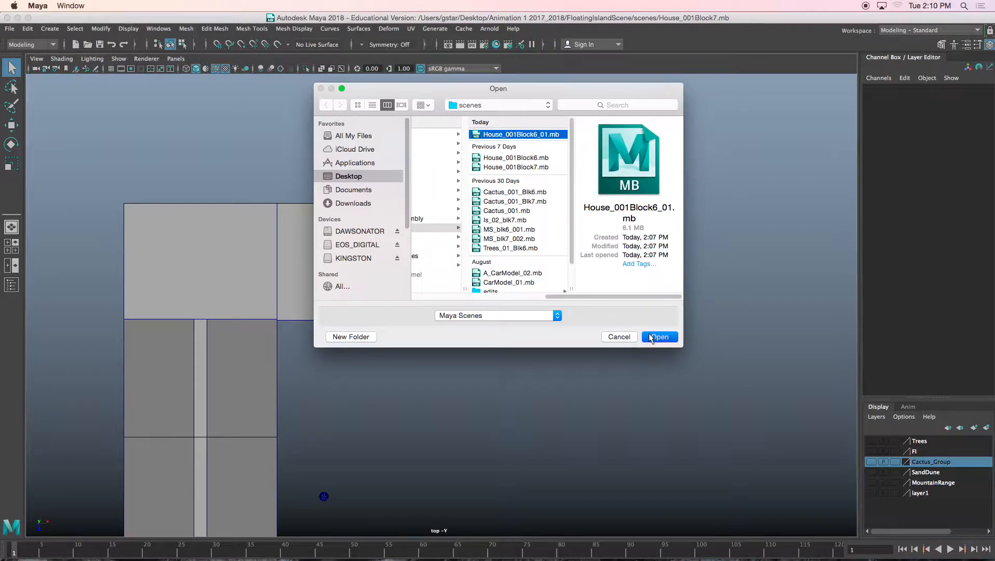
alt+drag(414, 328, 461, 324)
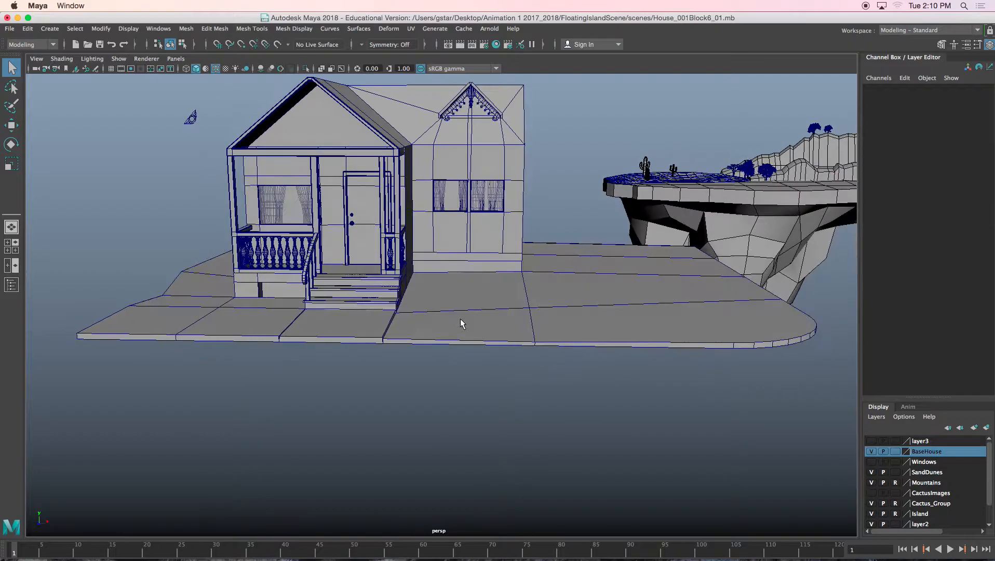
Step: Draw a narrow upright polygon plane about 1.9 wide and 8.6 high beside the house in the front view
click(462, 323)
key(space)
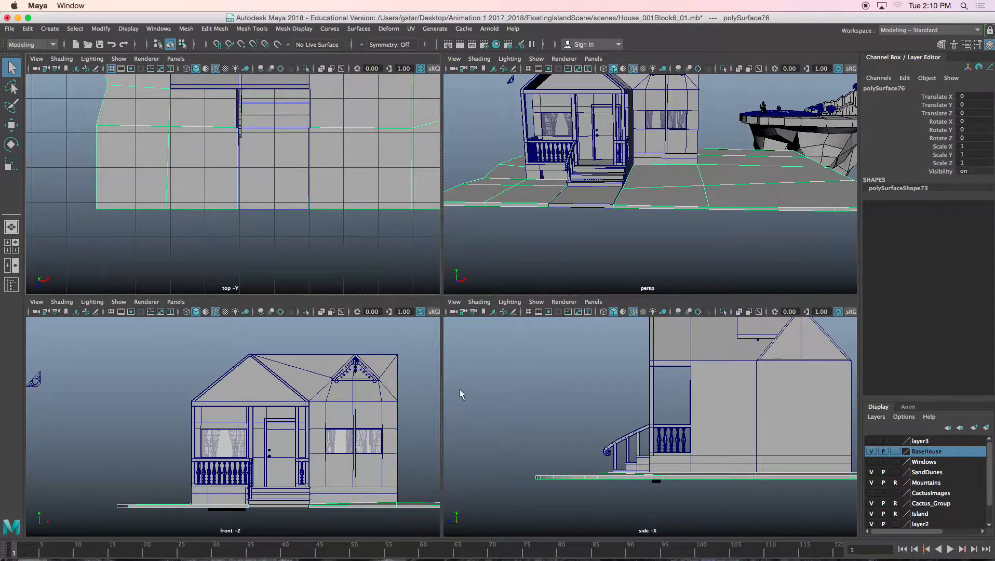
key(space)
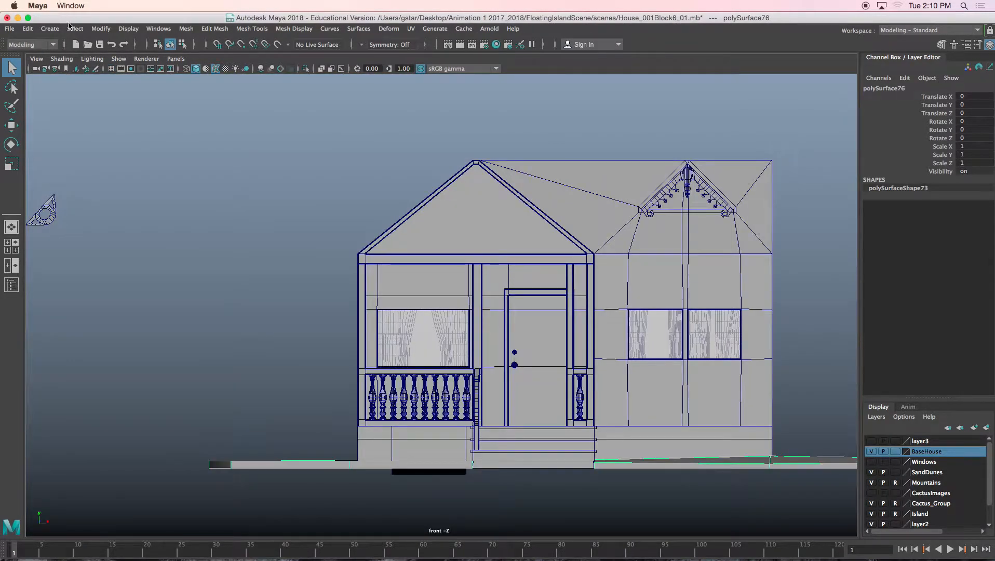
click(50, 30)
mouse_move(130, 66)
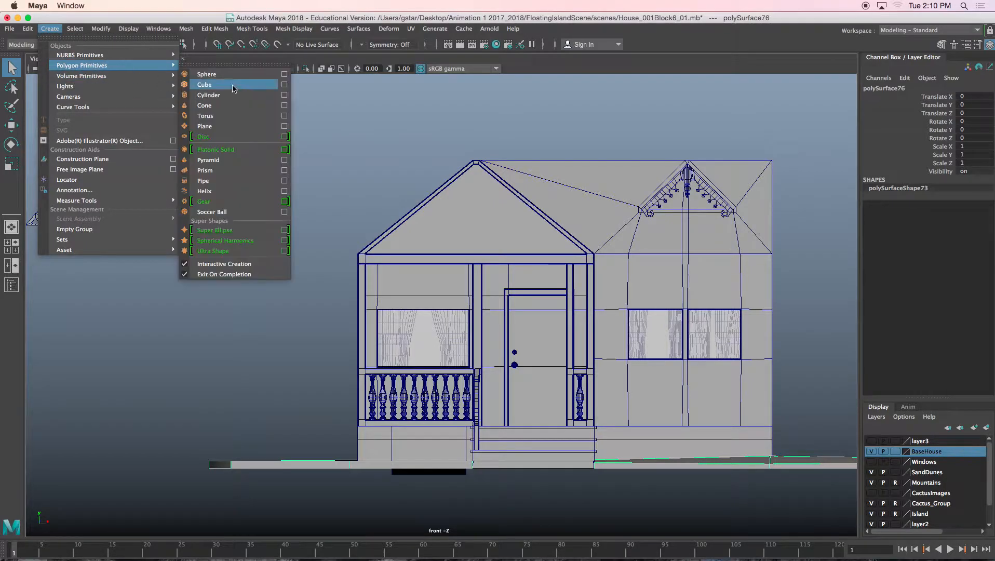
click(214, 119)
alt+middle_drag(733, 476, 524, 394)
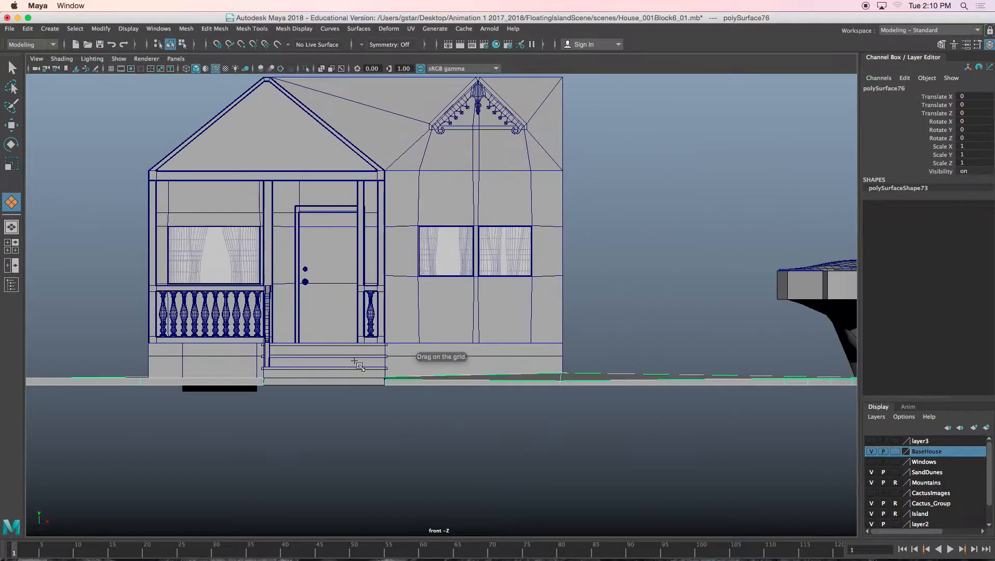
alt+right_drag(531, 389, 565, 374)
alt+middle_drag(565, 374, 504, 341)
drag(539, 301, 552, 357)
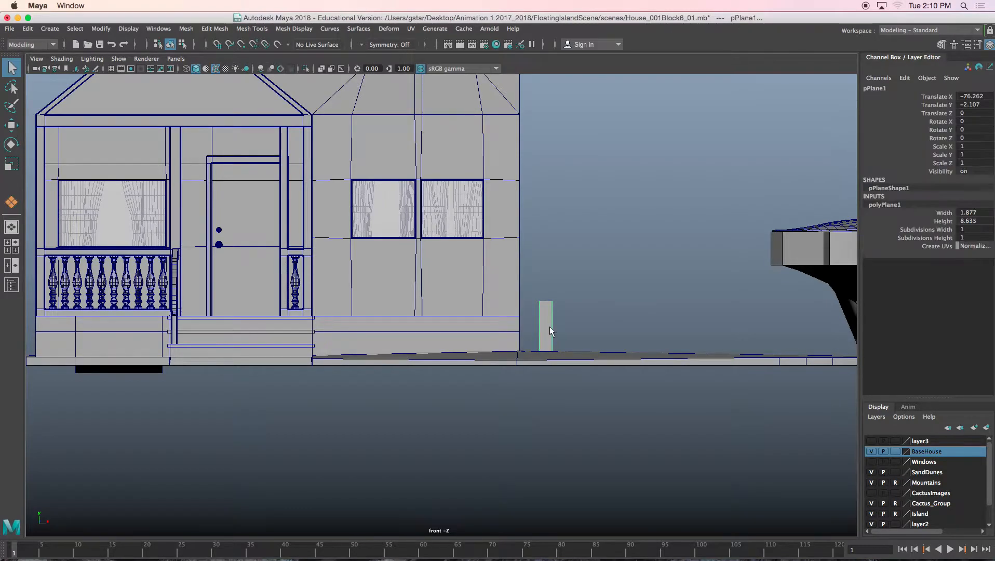
Step: Move the plane onto the ground's front edge beside the walkway, pivot at its lower corner, at about X -103.3, Y -1.6, Z 162.0
key(w)
drag(546, 307, 365, 366)
scroll(547, 293, up, 2)
key(d)
key(v)
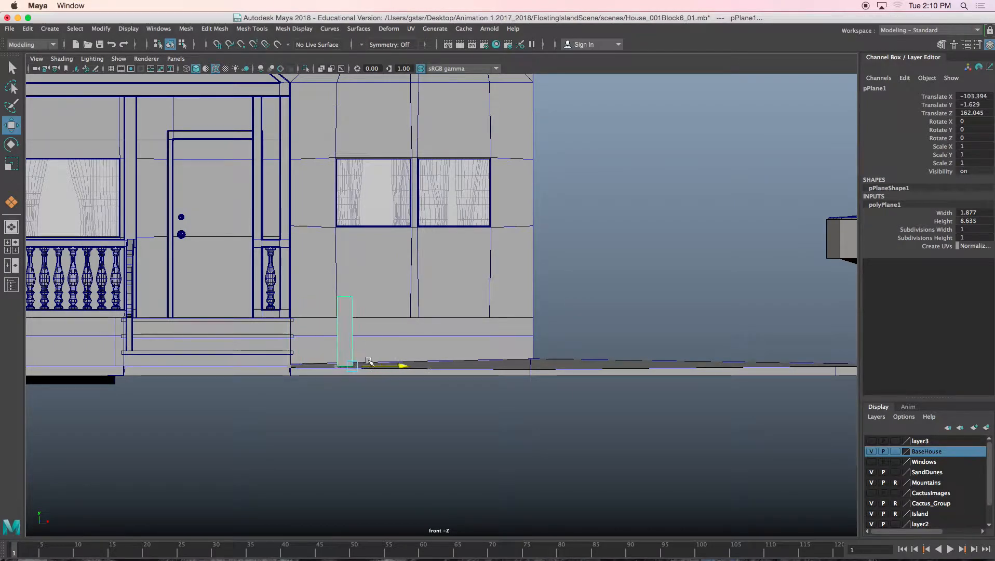
Step: Extrude the plane's top edge a short distance upward and scale it narrower in X to form a tapered picket tip
scroll(362, 359, up, 2)
scroll(362, 359, up, 2)
alt+middle_drag(327, 347, 350, 331)
right_drag(298, 260, 303, 236)
click(319, 266)
key(ctrl+e)
key(w)
drag(308, 234, 308, 217)
key(r)
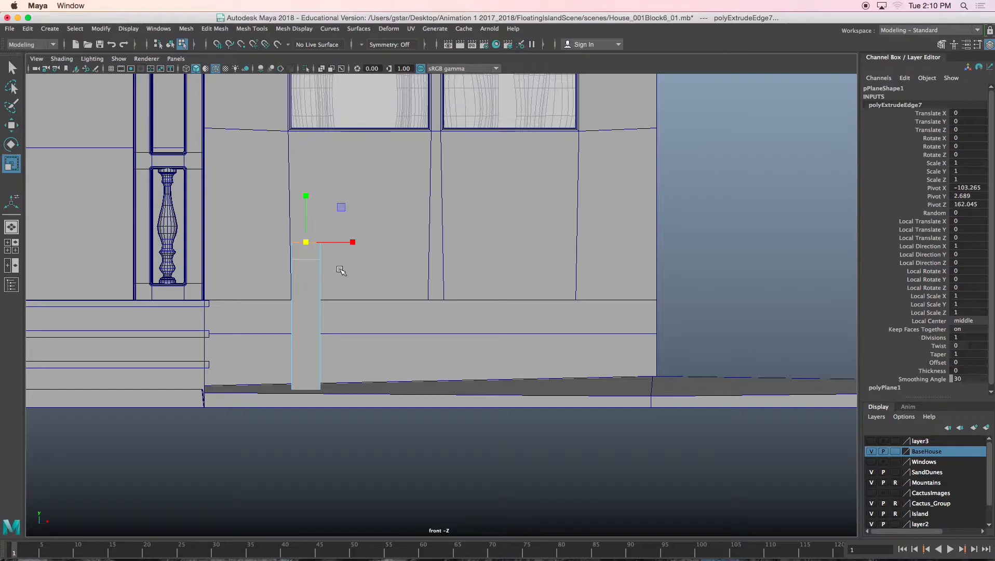
drag(353, 242, 332, 243)
Step: Extrude the picket's faces slightly forward along Z in the perspective view to give the flat picket thickness
key(space)
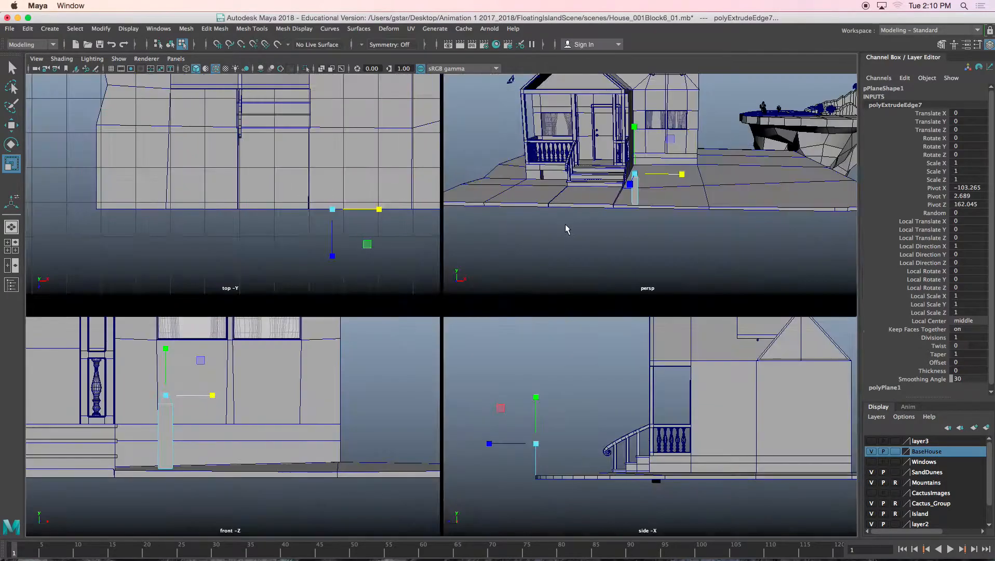
key(space)
alt+drag(600, 213, 573, 228)
alt+right_drag(405, 260, 484, 282)
alt+middle_drag(322, 332, 484, 264)
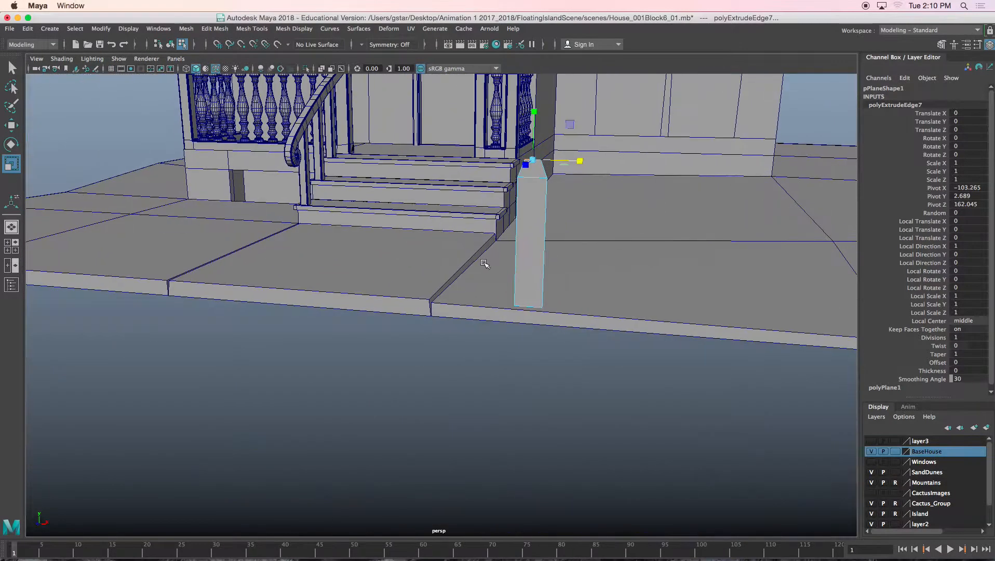
right_drag(522, 210, 550, 195)
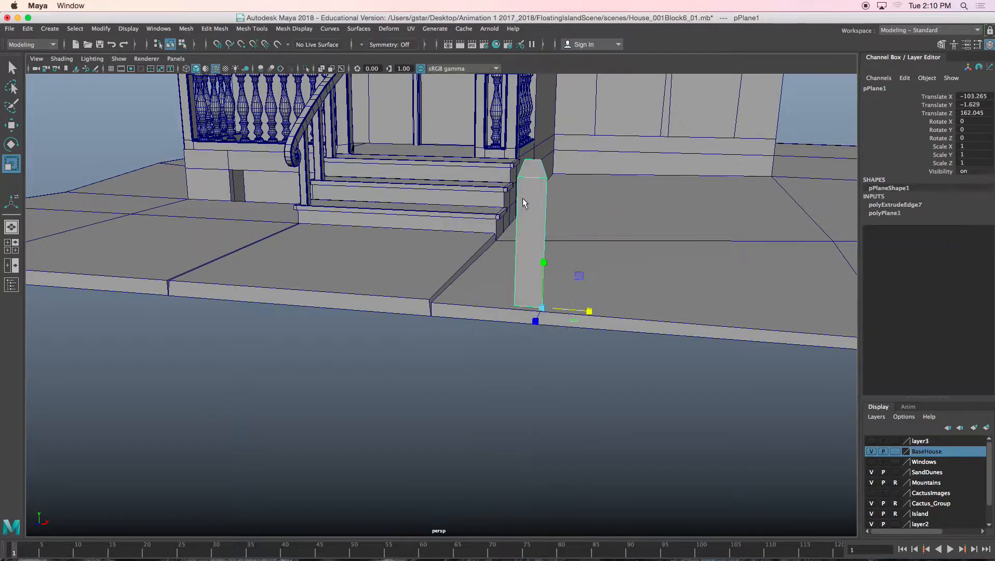
key(ctrl+e)
alt+drag(535, 236, 530, 245)
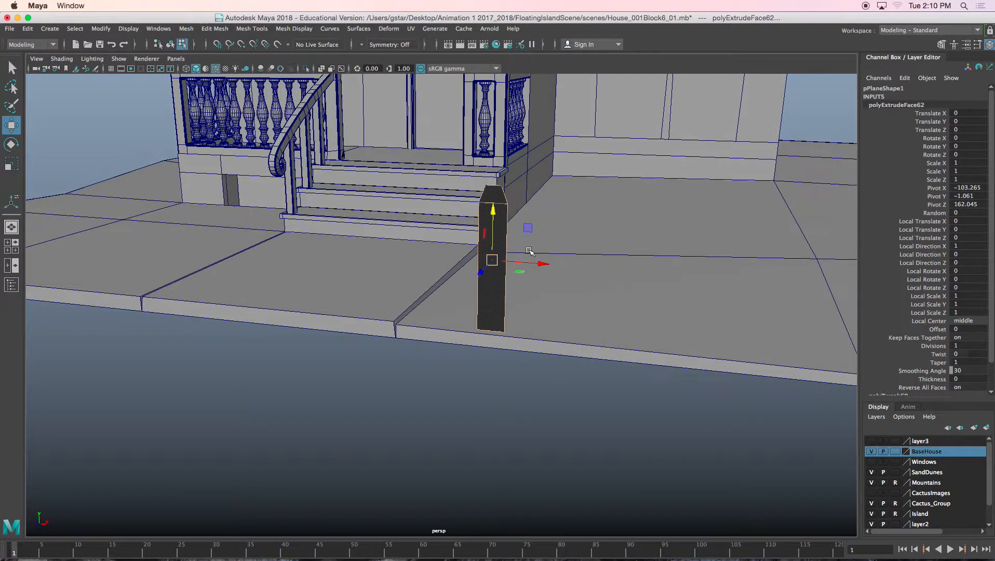
drag(483, 271, 481, 274)
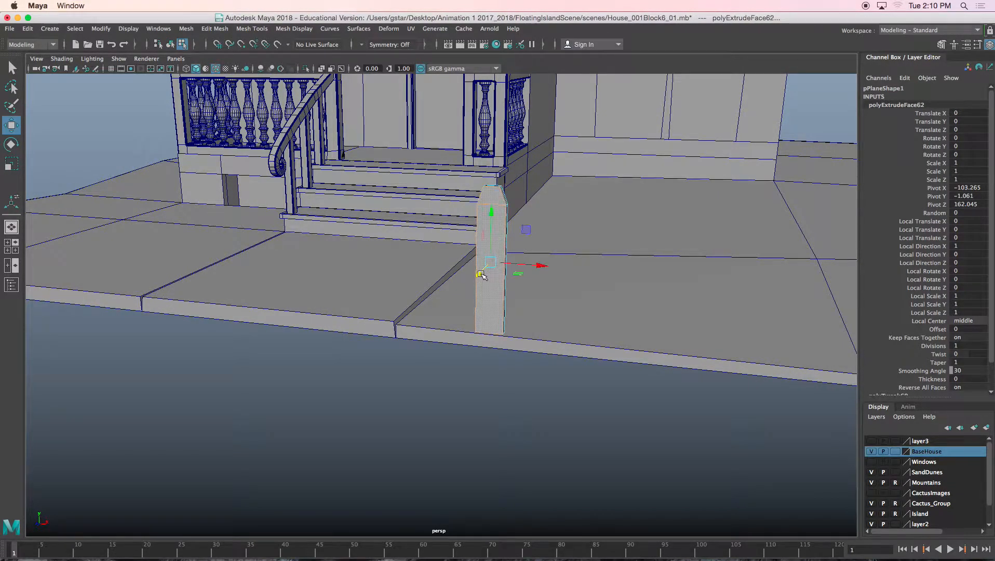
Step: Bevel the picket's outline edges, leaving out the crosswise edges at the base of the tapered tip
alt+right_drag(481, 275, 504, 218)
alt+middle_drag(504, 217, 463, 229)
right_drag(331, 230, 327, 199)
drag(233, 167, 360, 281)
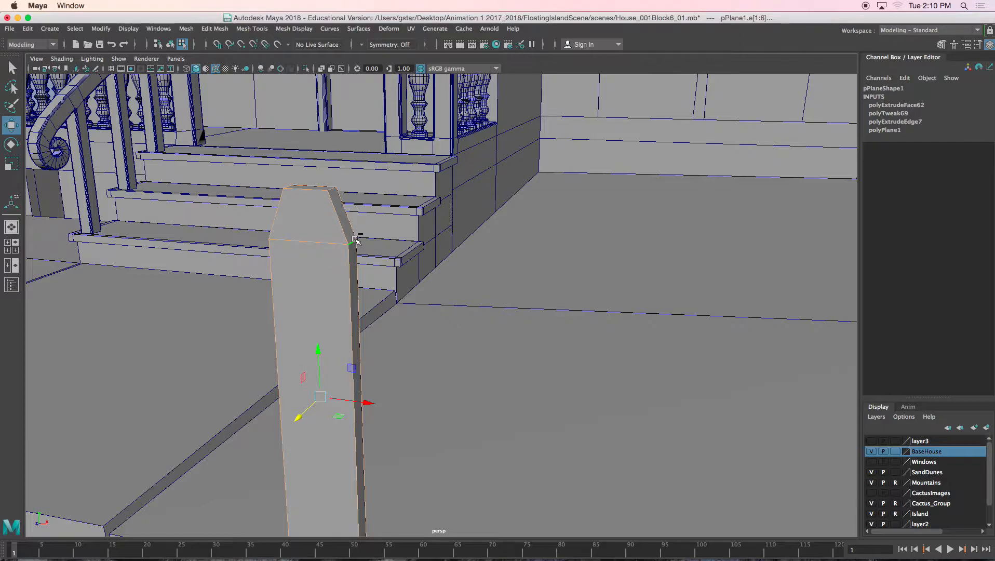
key(4)
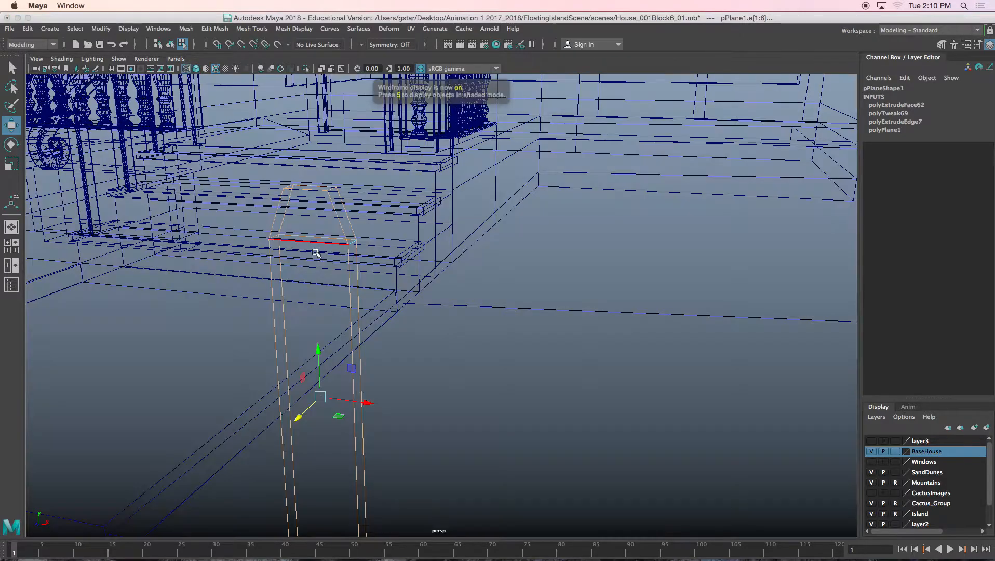
click(279, 224)
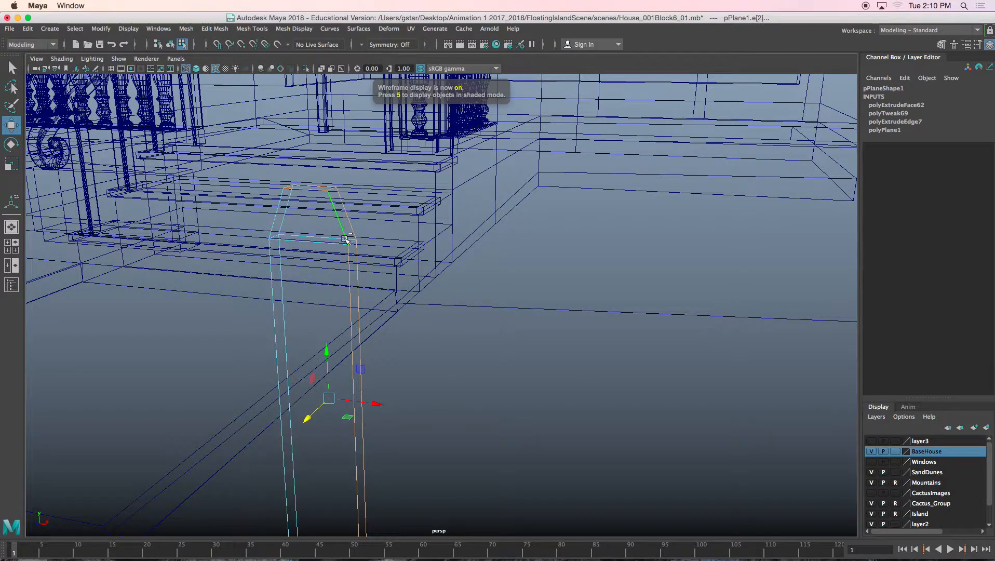
shift+click(280, 222)
shift+click(273, 227)
shift+click(271, 261)
shift+click(281, 262)
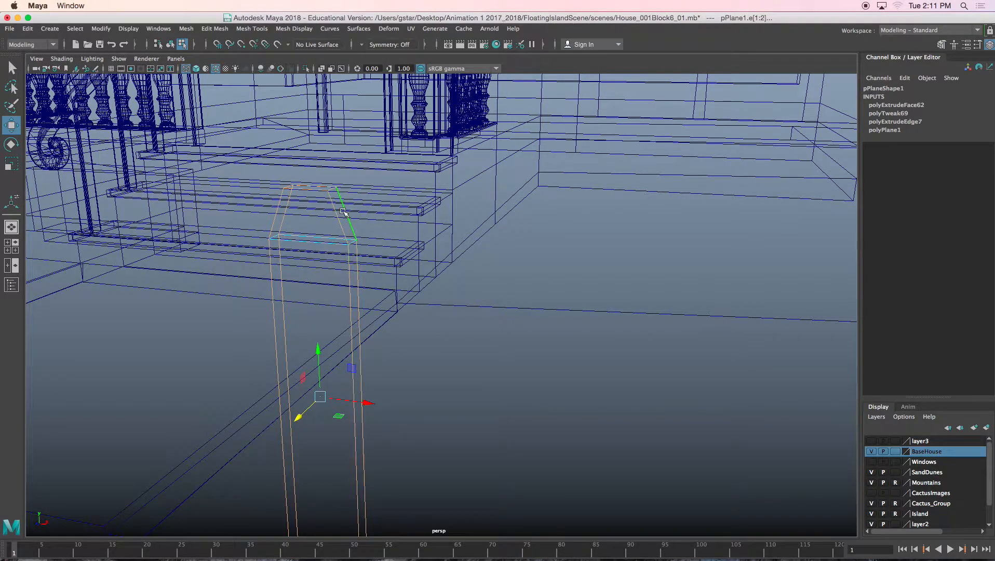
key(5)
click(218, 29)
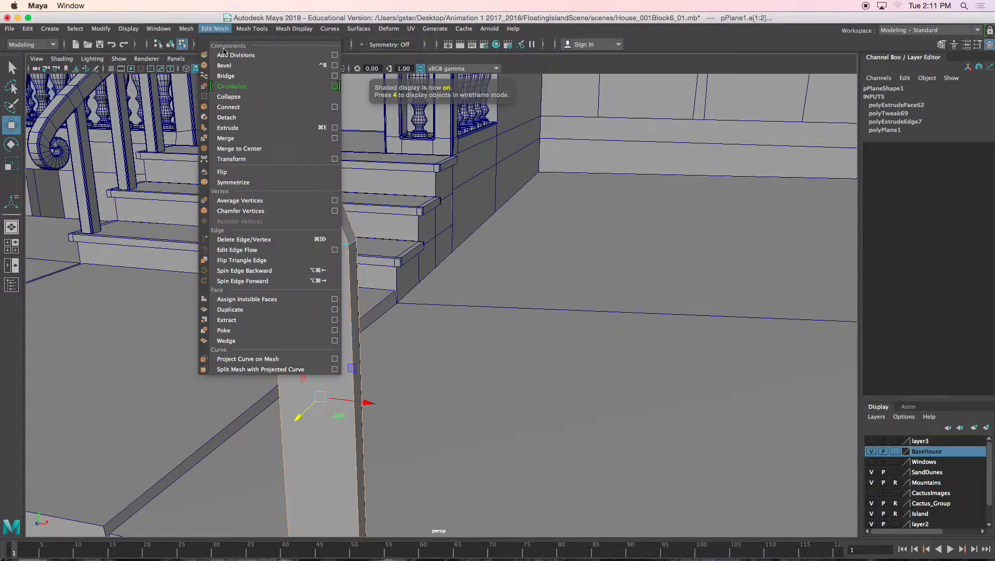
click(234, 66)
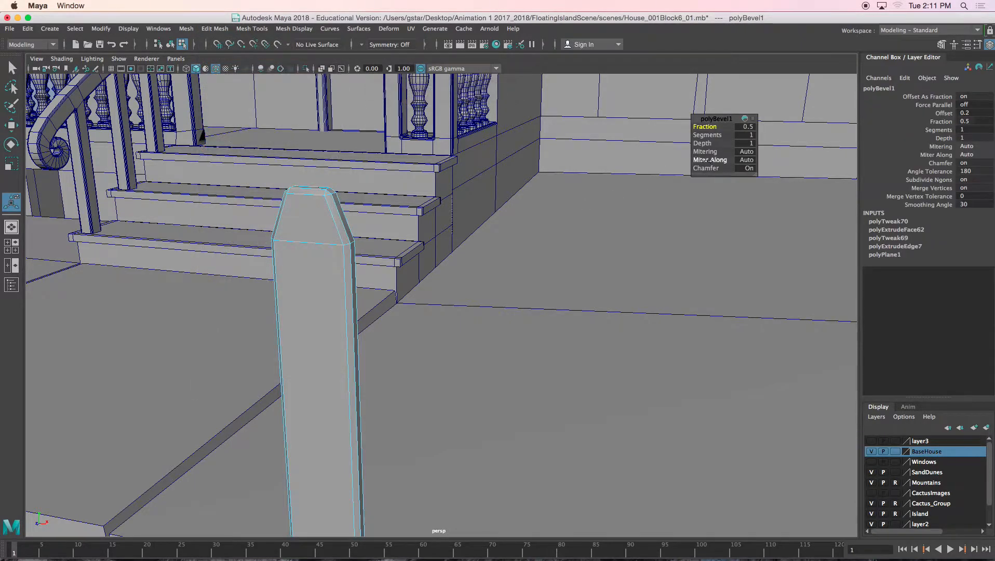
Step: Set the picket bevel's segments to 2 and return to object selection
click(744, 136)
text(2)
key(Return)
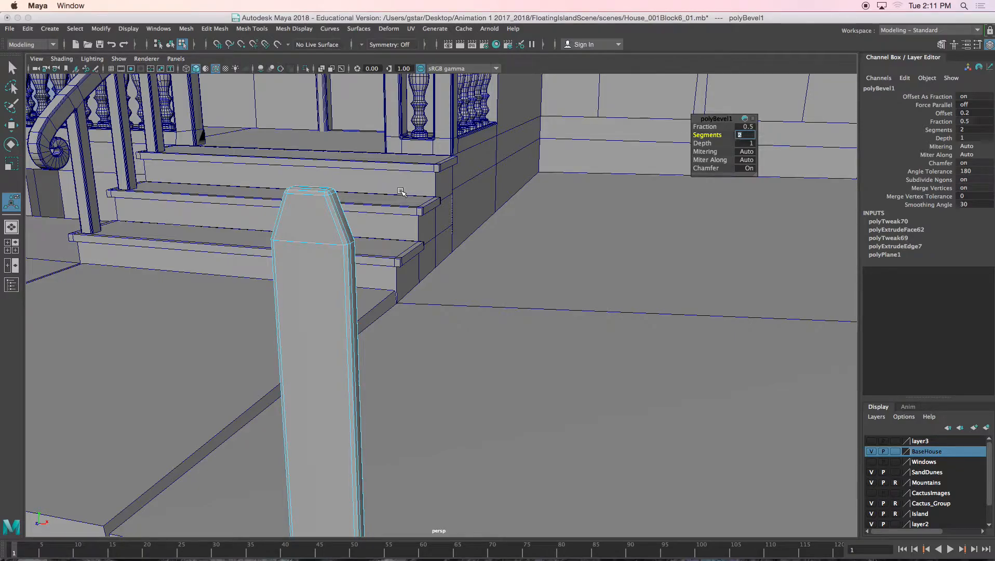
right_drag(343, 211, 373, 201)
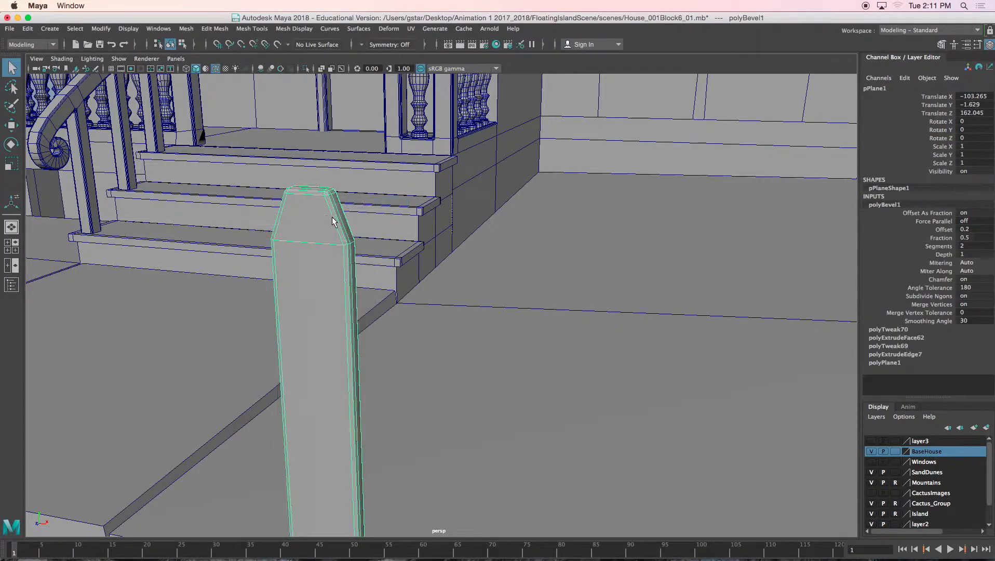
Step: Save the scene under the new name Fence_01 in the scenes folder as Maya Binary
click(10, 28)
click(47, 78)
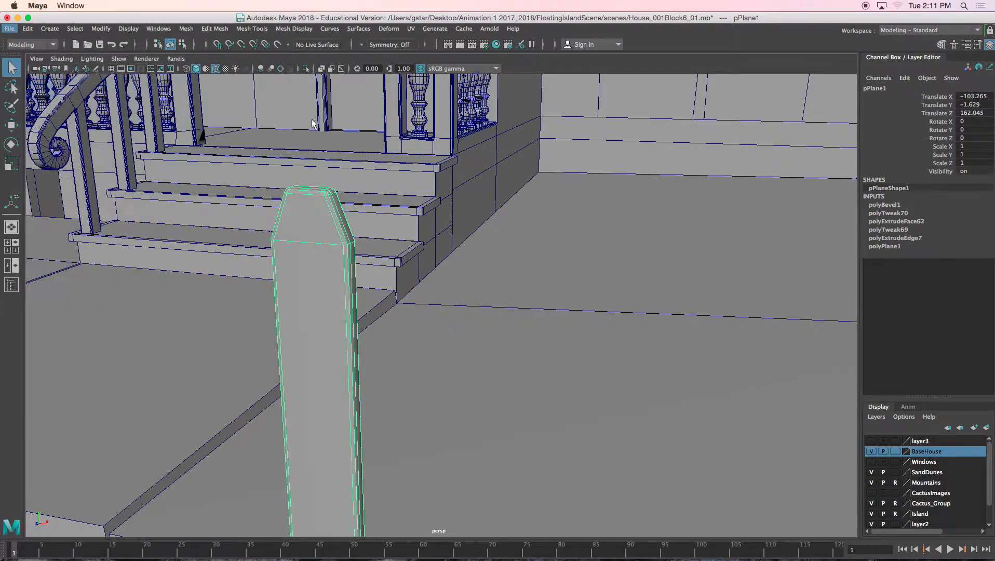
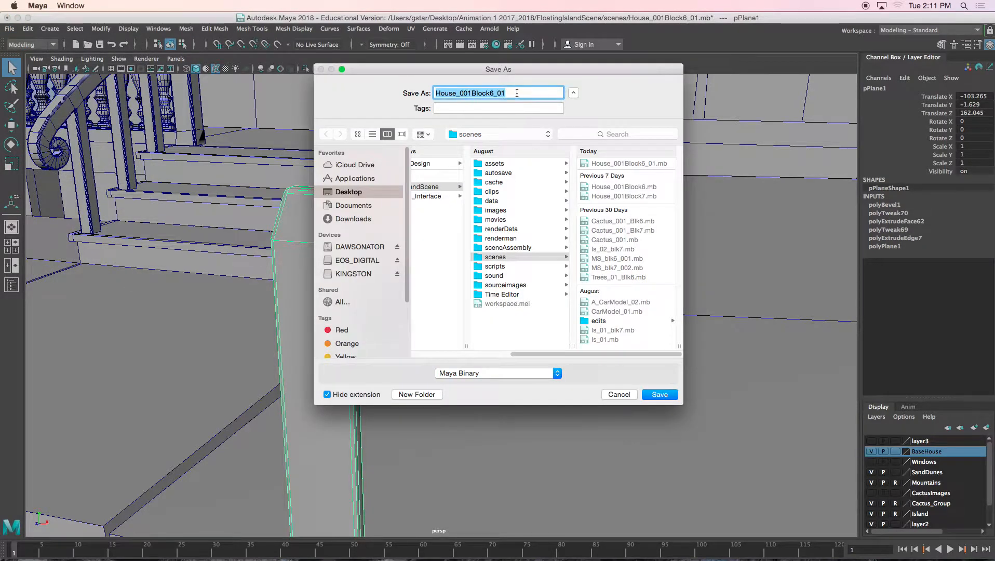
text(F)
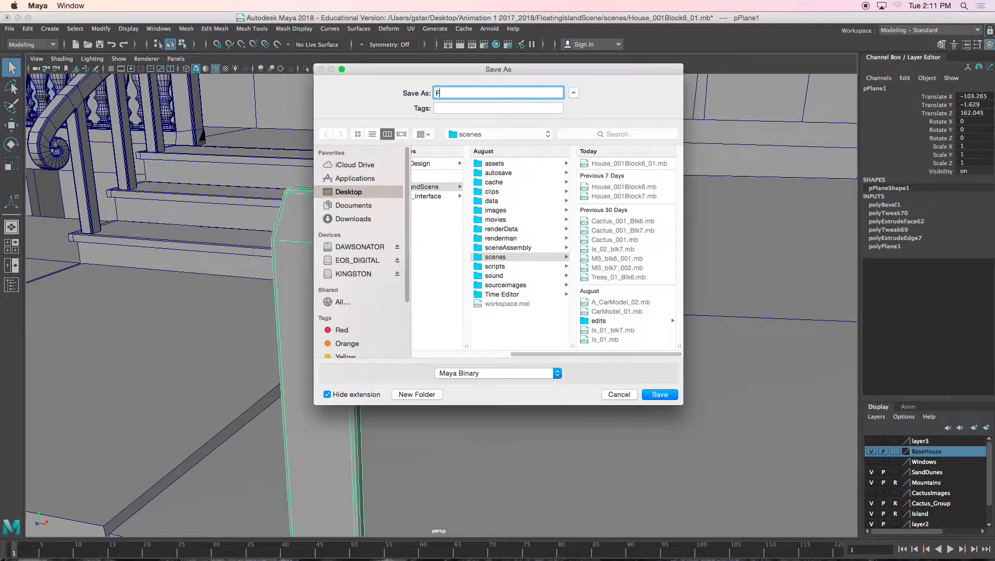
text(ence_01)
key(Return)
key(w)
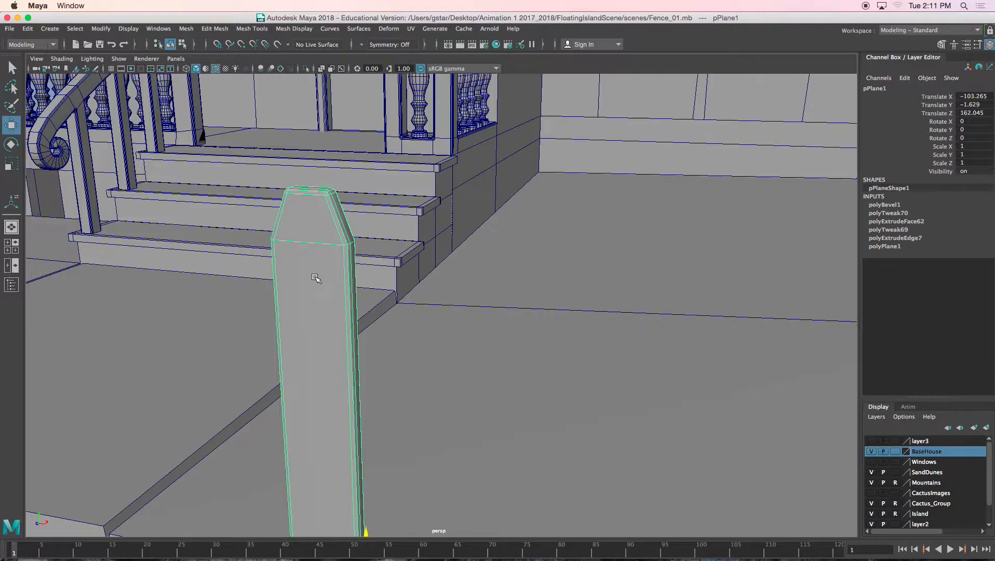
scroll(312, 276, down, 10)
scroll(447, 322, up, 5)
alt+drag(447, 322, 444, 291)
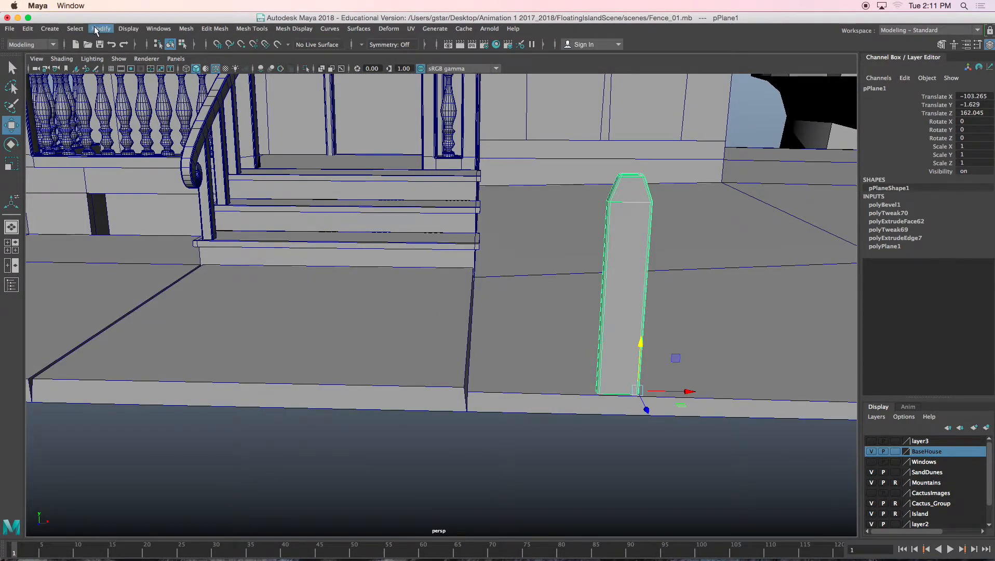
Step: Freeze the fence picket's transformations, move it about 5.5 units along negative X to the walkway edge, and freeze them again
click(94, 29)
click(125, 75)
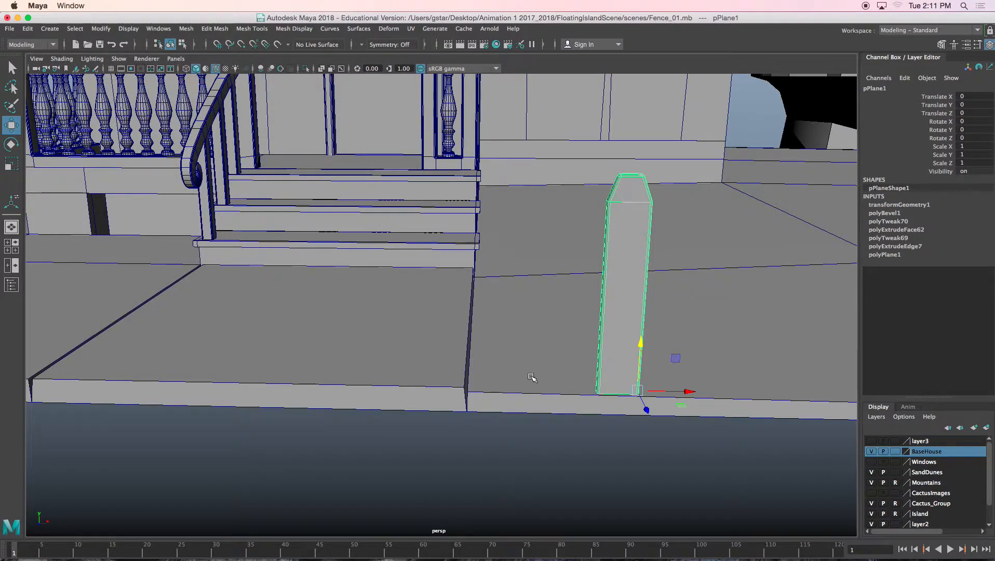
drag(675, 391, 555, 389)
key(f)
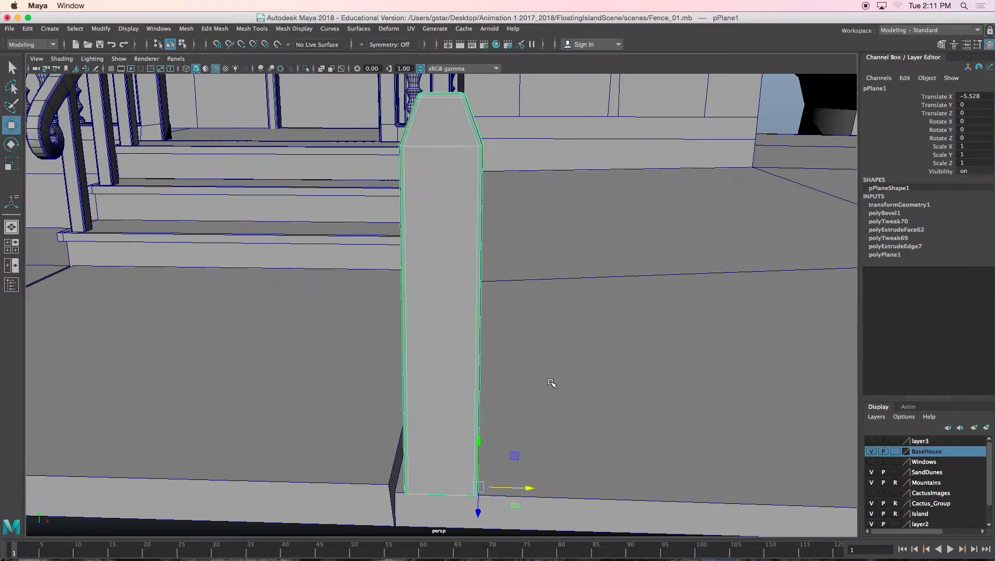
key(ctrl+shift+f)
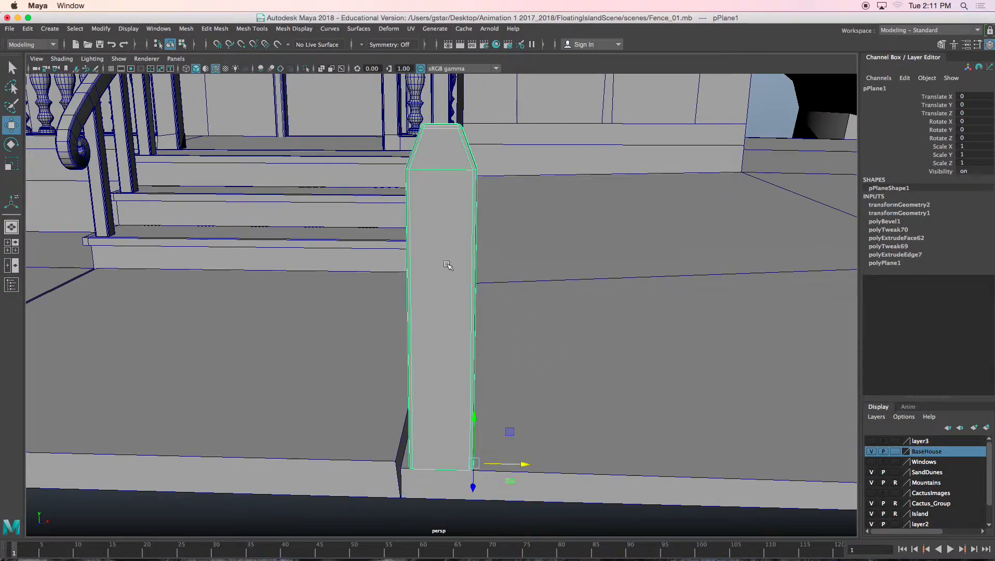
Step: Delete the construction history of the fence picket
click(36, 29)
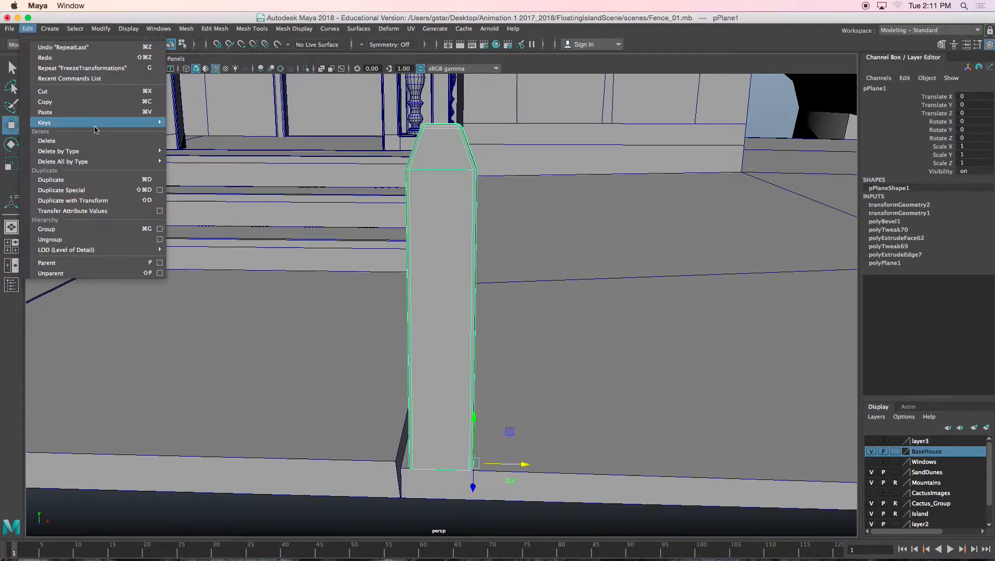
mouse_move(140, 148)
click(208, 162)
Step: Duplicate the picket and move the copy about 3.4 units along X, beside the original on the yard's front edge
scroll(377, 219, down, 2)
scroll(376, 218, down, 2)
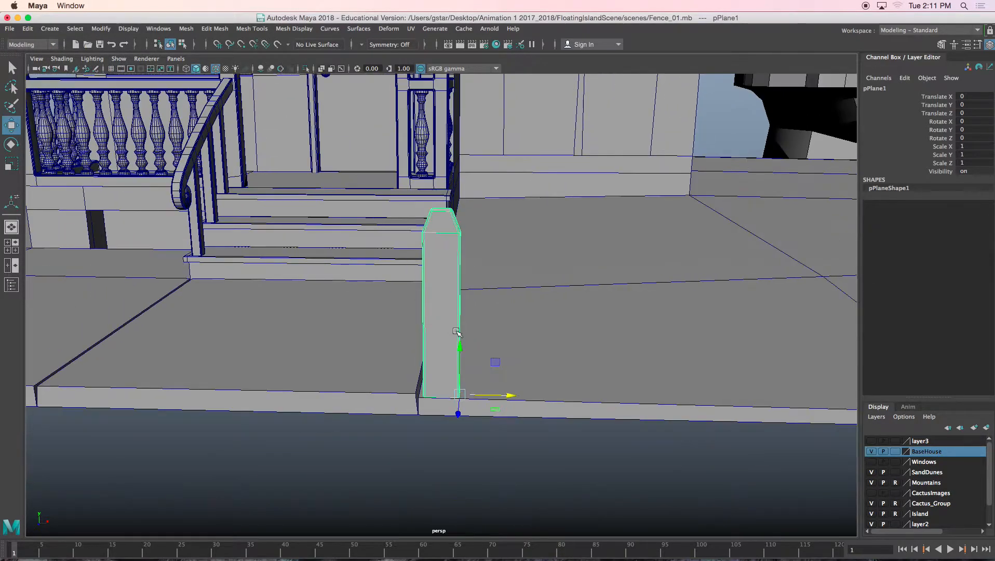
scroll(462, 414, down, 3)
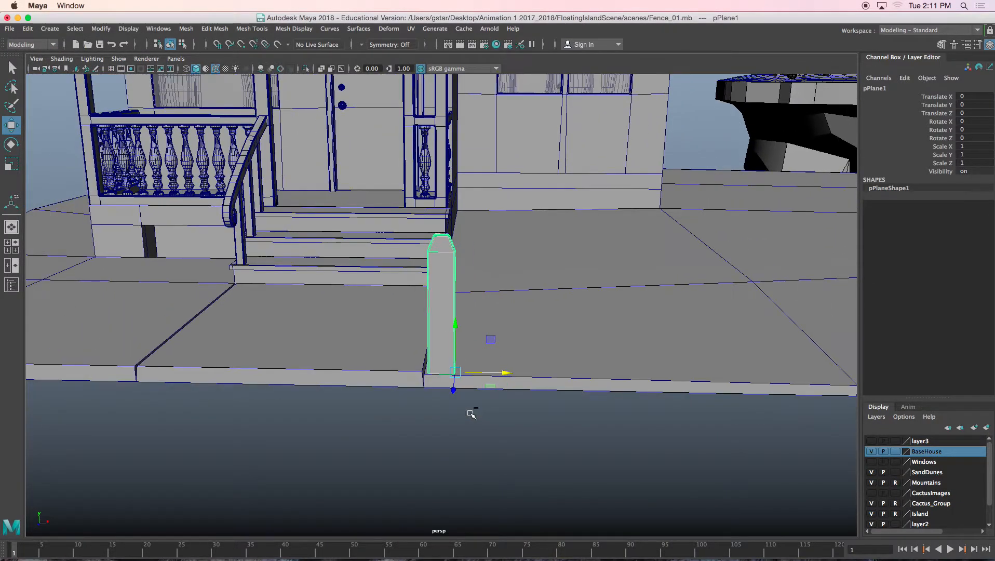
key(super+d)
drag(479, 372, 497, 348)
Step: Repeat the duplicate with the same offset along the yard's front edge, ending the row before the curved corner at about X 64.5
scroll(524, 367, down, 2)
alt+middle_drag(498, 348, 372, 366)
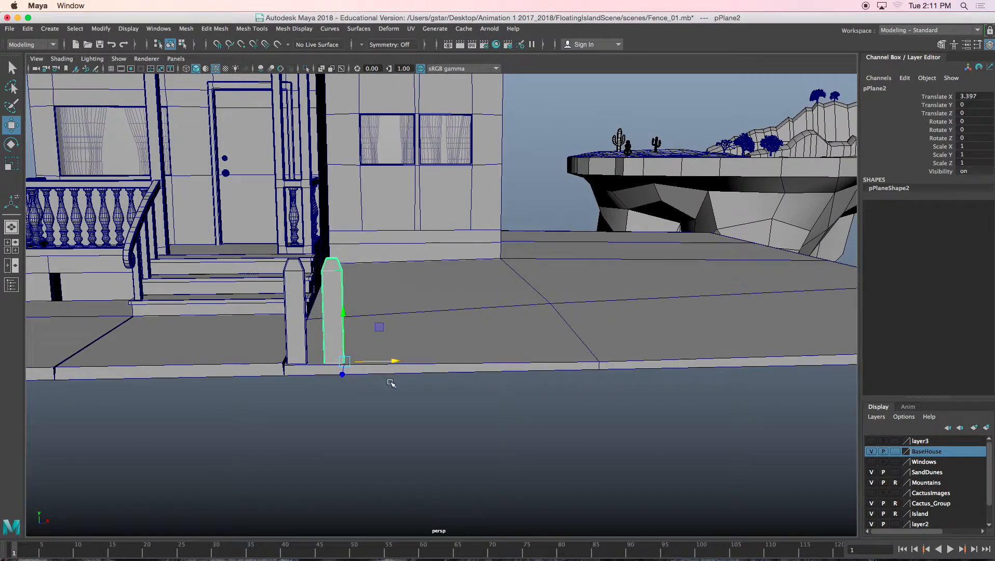
key(shift+d)
key(shift+d)
key(shift+d)
key(shift+d)
key(shift+d)
key(shift+d)
key(shift+d)
key(shift+d)
key(shift+d)
key(shift+d)
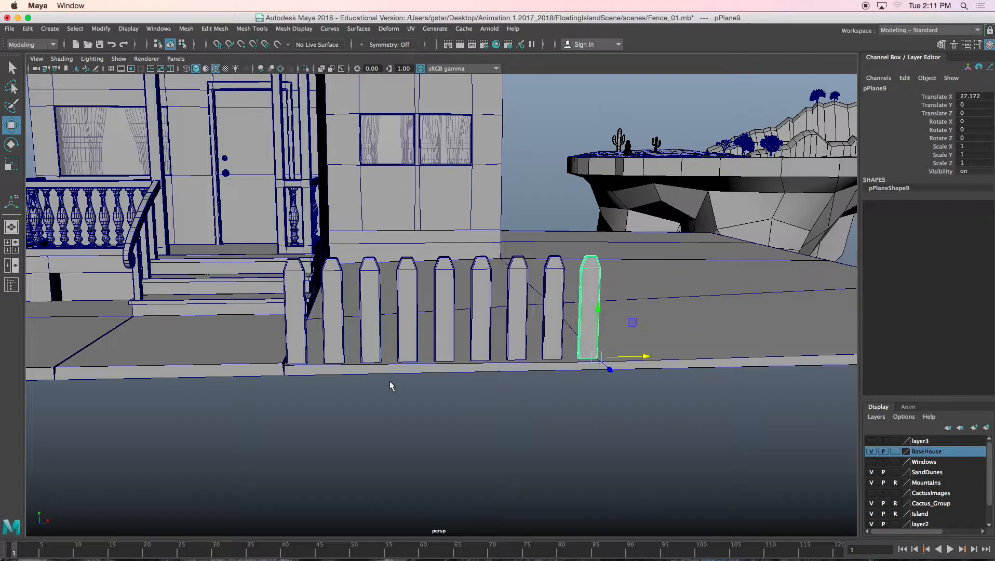
scroll(513, 378, down, 5)
key(shift+d)
key(shift+d)
key(shift+d)
key(shift+d)
key(shift+d)
key(shift+d)
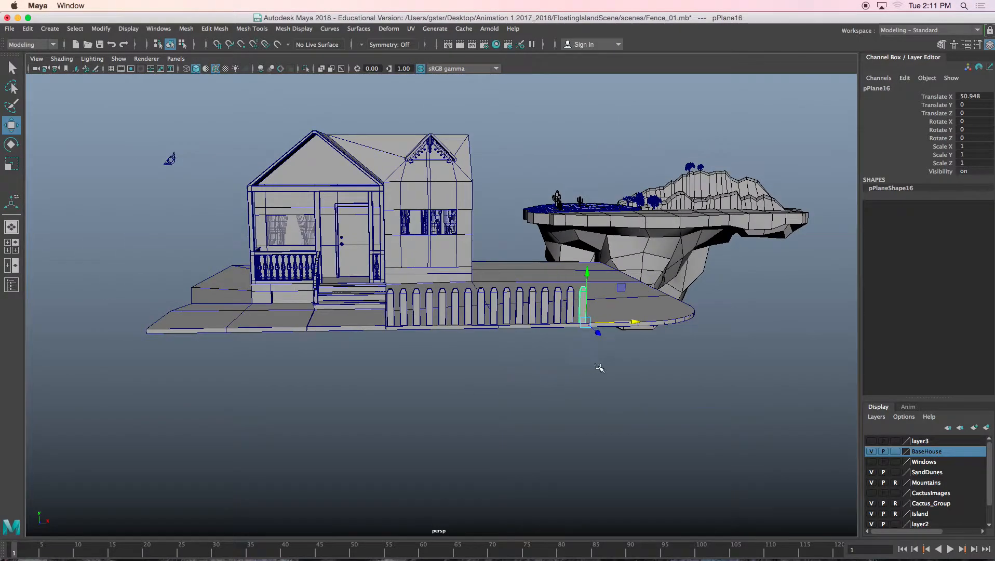
key(shift+d)
key(shift+d)
Step: Try to move a selection of the pickets about 0.67 units inward from the yard's front edge
alt+drag(619, 355, 632, 360)
scroll(631, 360, up, 10)
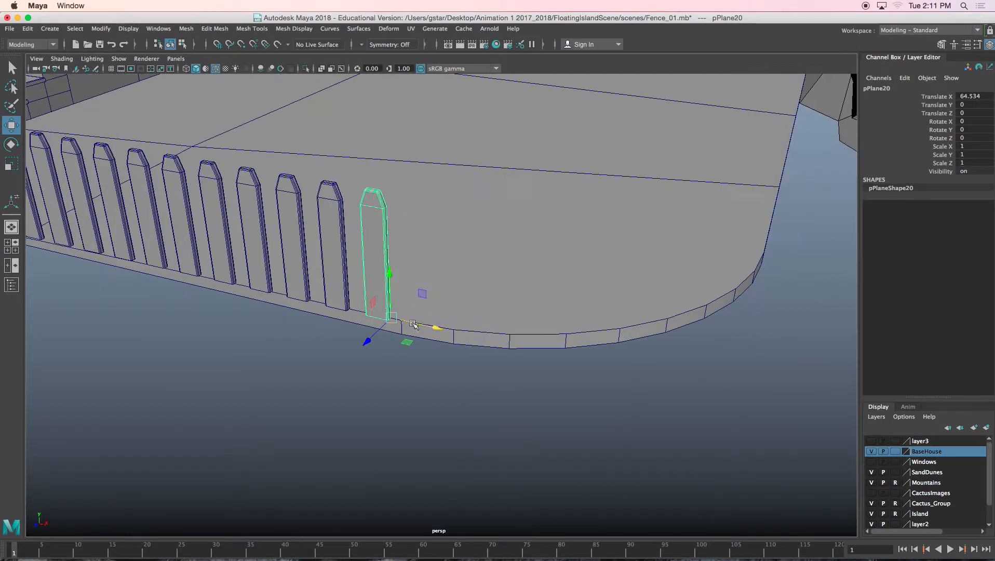
alt+drag(308, 330, 250, 303)
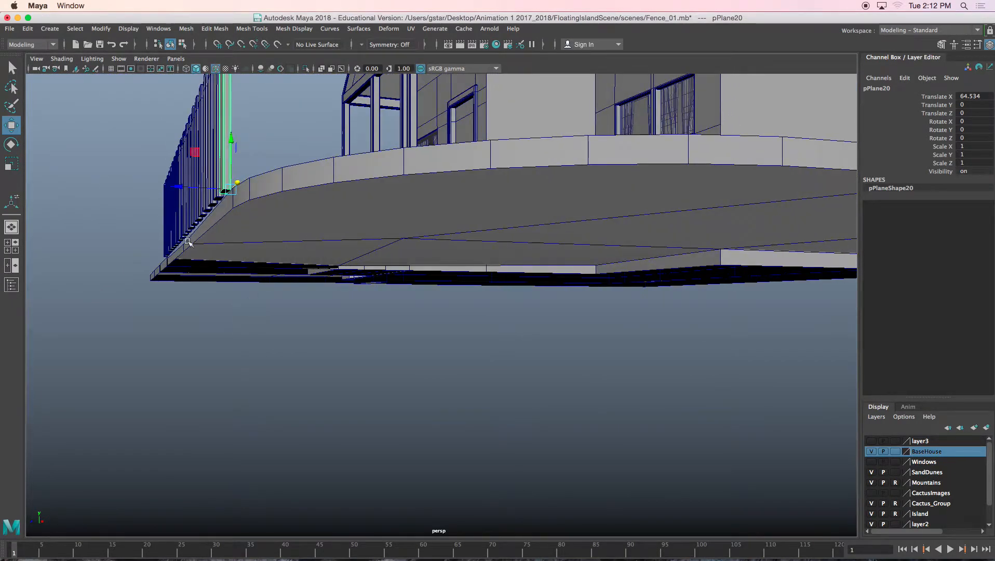
drag(133, 137, 257, 175)
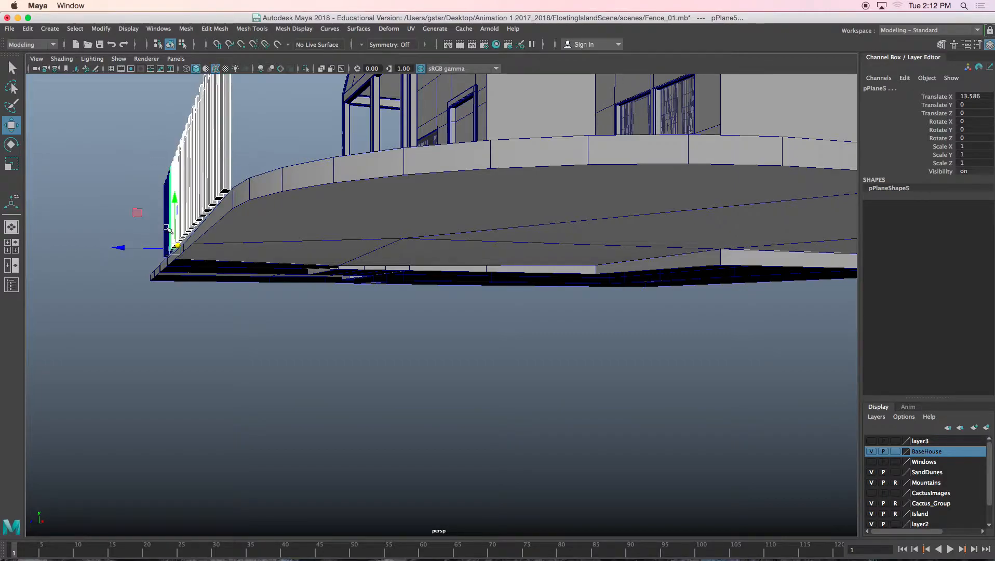
drag(134, 253, 142, 248)
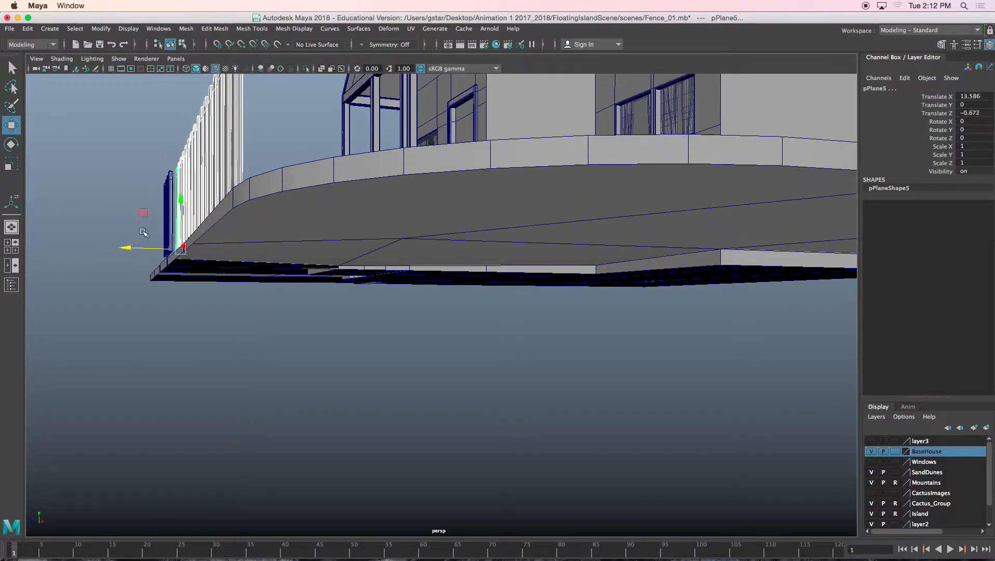
key(ctrl+z)
Step: Select the whole row of pickets and move it inward from the front edge to about Z -1.25
drag(226, 175, 224, 174)
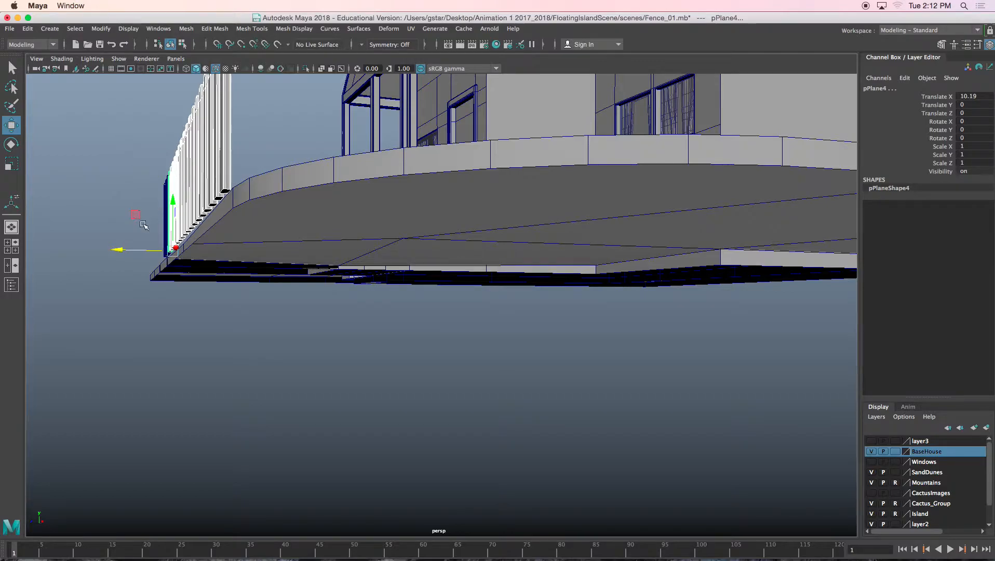
mouse_move(136, 174)
alt+mouse_down()
mouse_move(133, 187)
mouse_move(123, 178)
alt+mouse_up()
drag(93, 236, 344, 285)
click(285, 242)
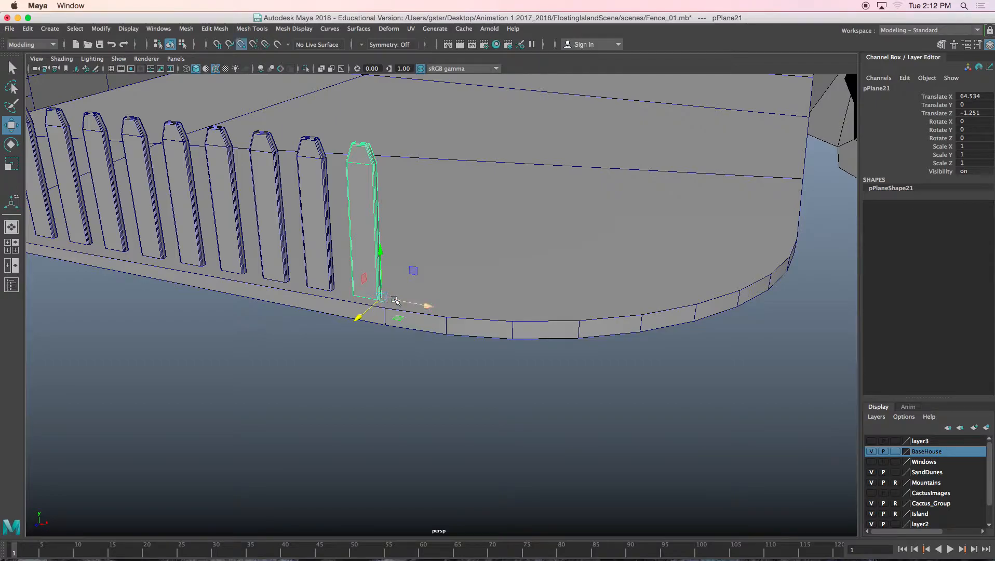
Step: Place a duplicate of the row's last picket at about X 67.2, Z -2, rotated about 17.5 degrees around Y to start the curve
drag(395, 301, 416, 321)
key(e)
key(w)
Step: In the top view, duplicate the angled picket and place the copy along the curve at about X 70, Z -2.8
key(space)
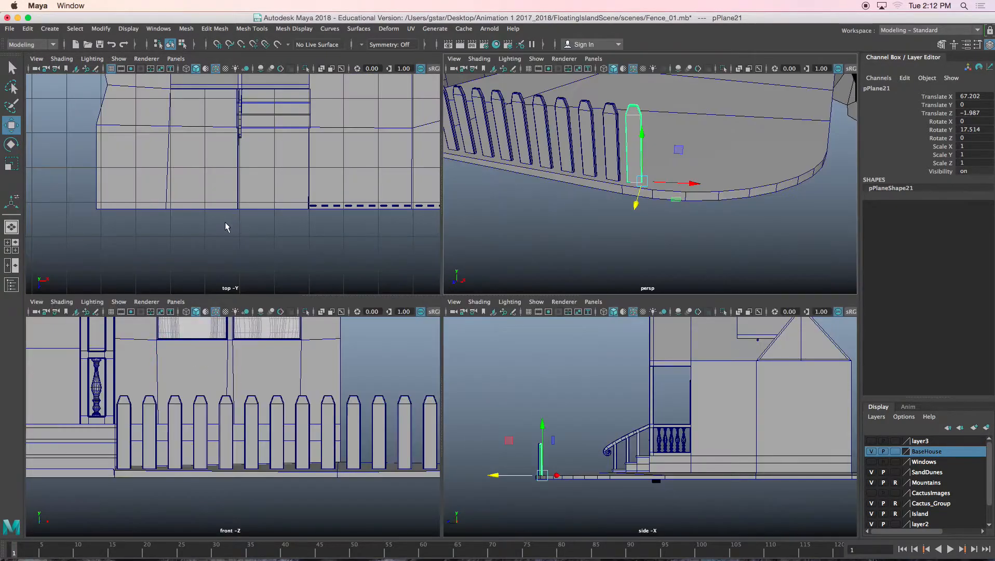
key(space)
key(f)
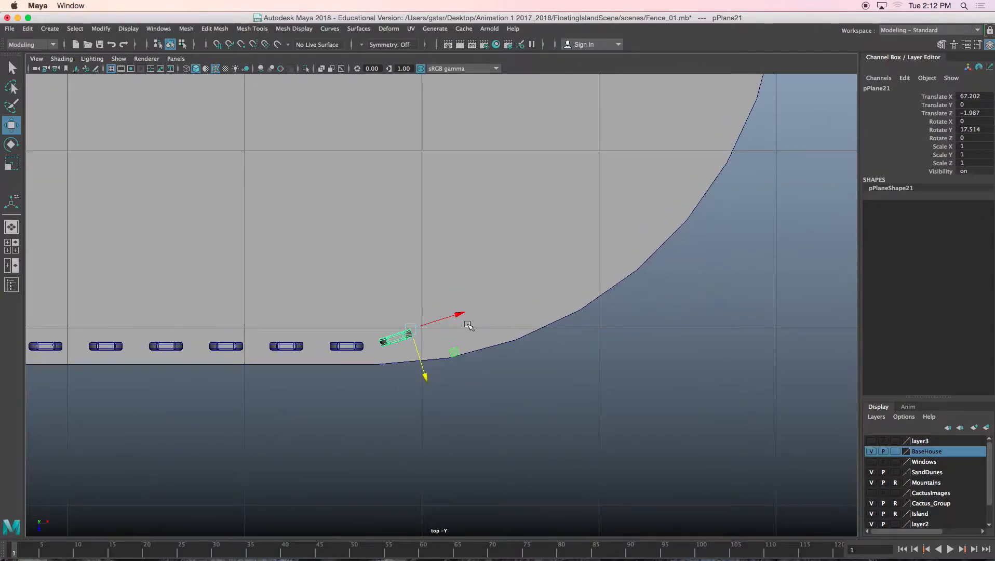
key(shift+d)
key(Delete)
click(410, 340)
drag(410, 333, 460, 319)
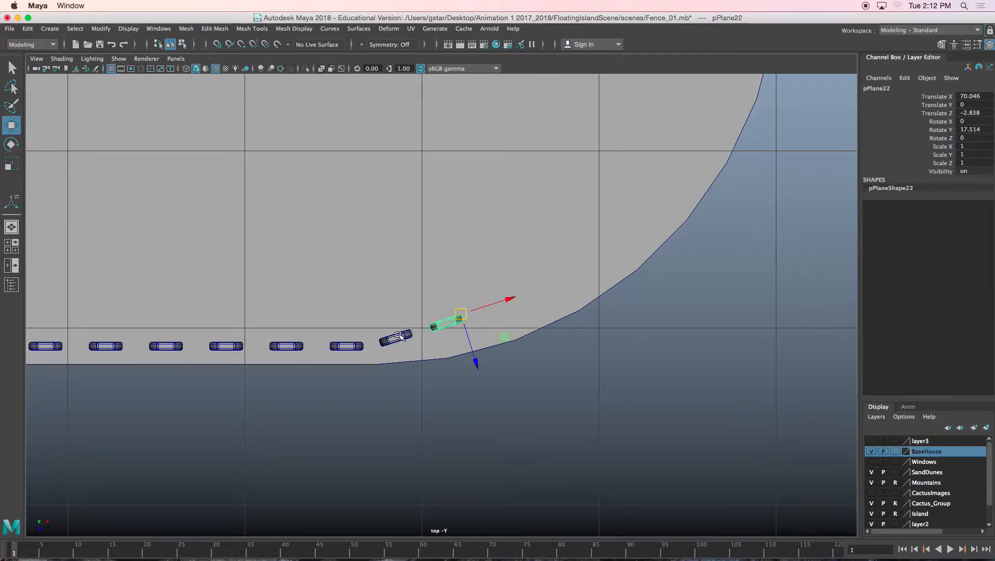
Step: Add a picket copy at about X 72.9, Z -3.8, rotated to about 22.5 degrees around Y, and nudge the preceding picket toward the edge
key(ctrl+d)
drag(470, 319, 527, 302)
key(e)
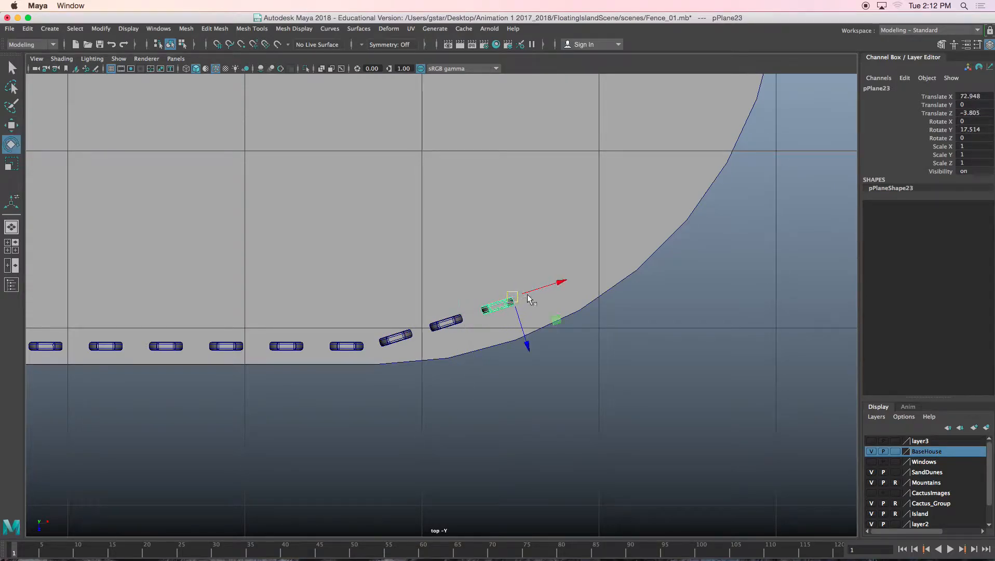
drag(548, 261, 545, 249)
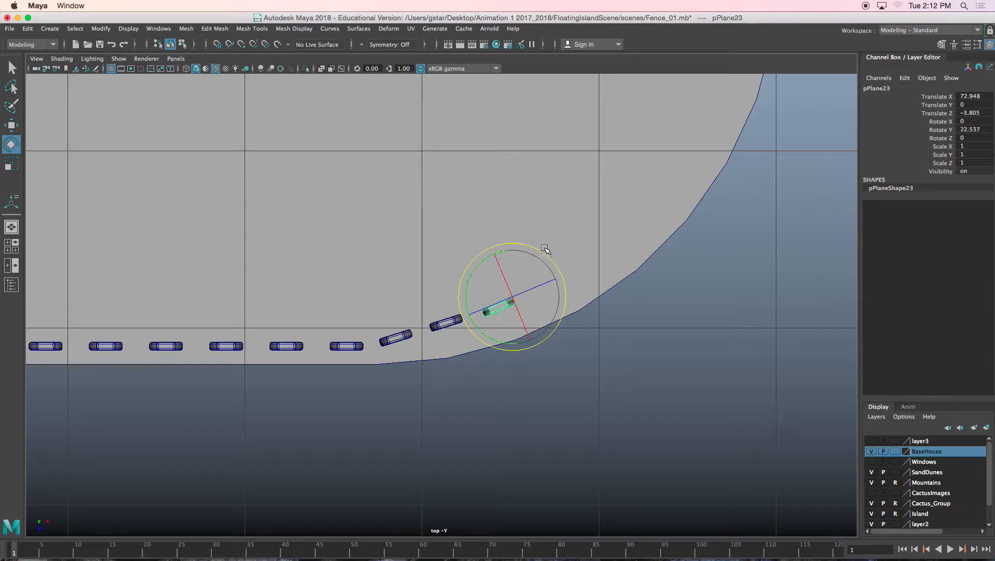
key(w)
click(445, 324)
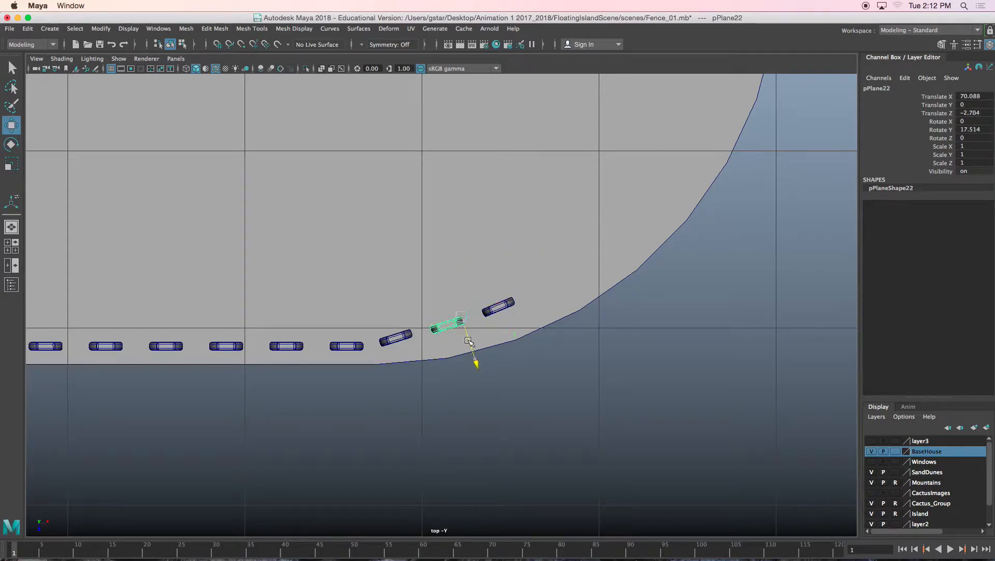
Step: Duplicate the end picket one space farther along the curve and rotate the copy to about 25.3 degrees around Y
alt+middle_drag(511, 308, 440, 342)
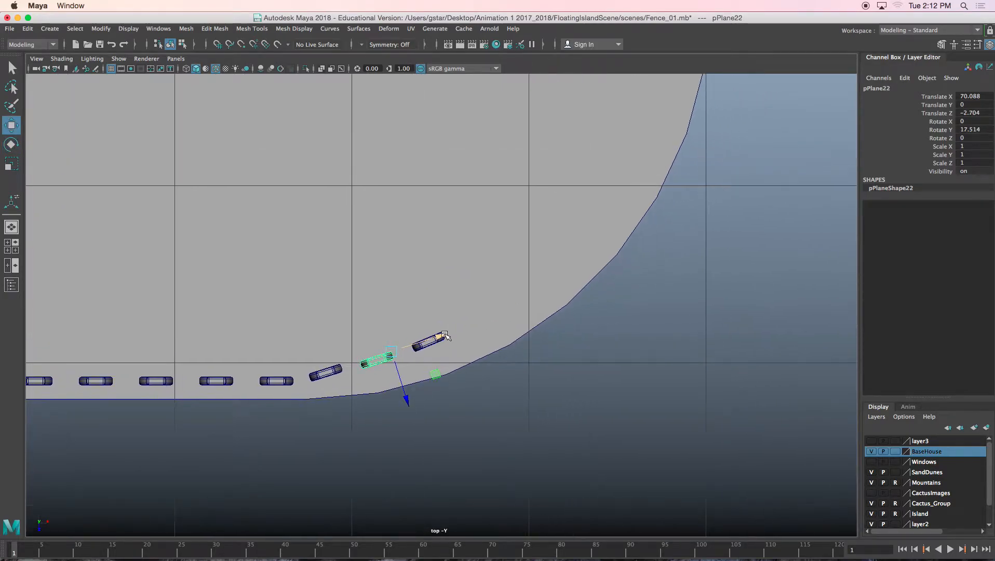
click(438, 343)
drag(466, 324, 514, 304)
key(e)
drag(530, 266, 530, 273)
key(w)
Step: Add a picket copy at about X 78.1, Z -6.3, rotated to about 29.6 degrees around Y, and nudge the curve's first picket outward
drag(493, 318, 540, 289)
key(e)
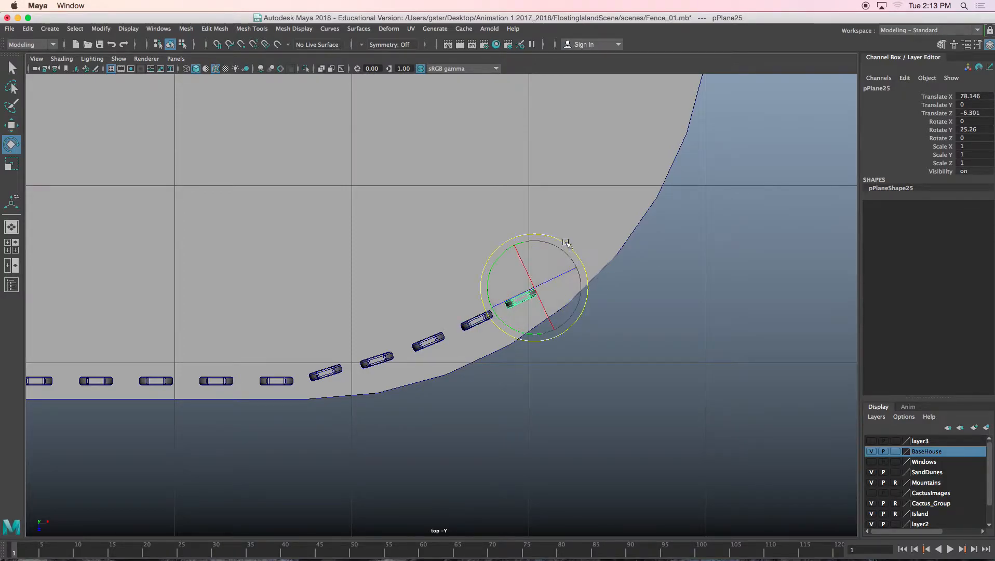
drag(565, 240, 567, 240)
key(w)
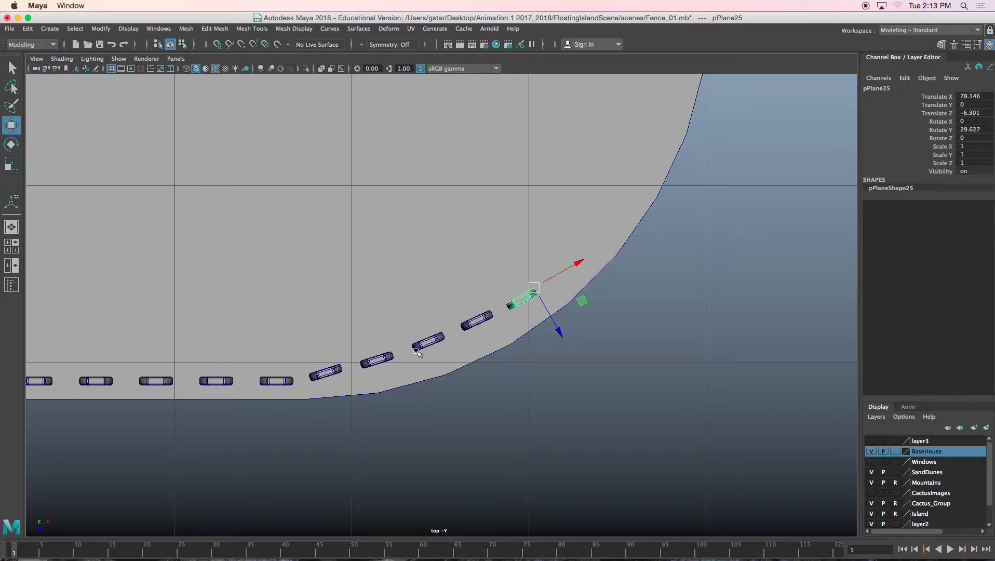
click(337, 369)
drag(342, 373, 343, 375)
Step: Duplicate the end picket to about X 80.7, Z -8.2 and rotate the copy to about 37.6 degrees around Y
alt+middle_drag(483, 327, 398, 357)
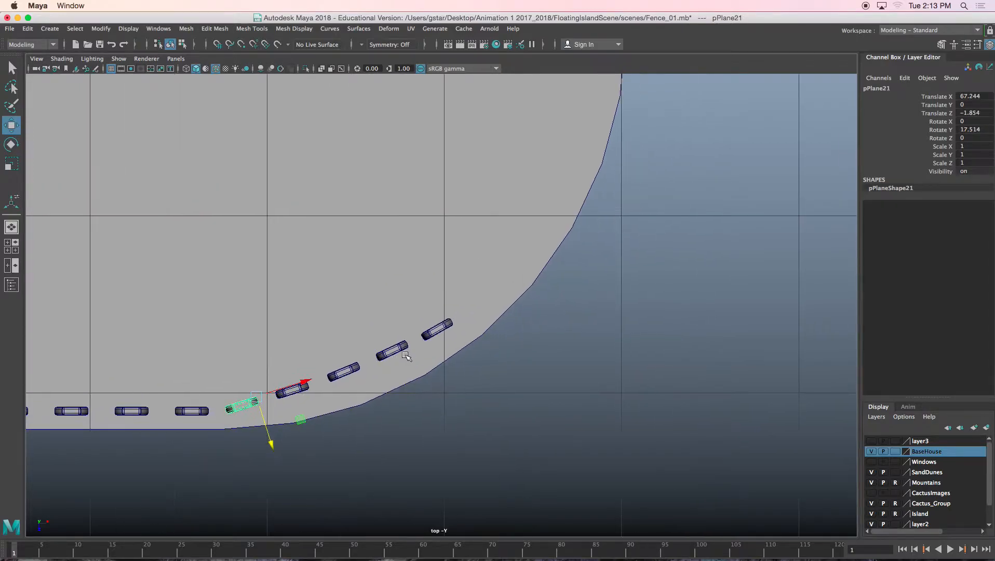
click(431, 333)
drag(449, 323, 496, 292)
key(e)
drag(517, 230, 509, 236)
key(w)
Step: Duplicate the end picket to about X 82.9, Z -10 and rotate the copy to about 43.7 degrees around Y
alt+middle_drag(496, 301, 427, 345)
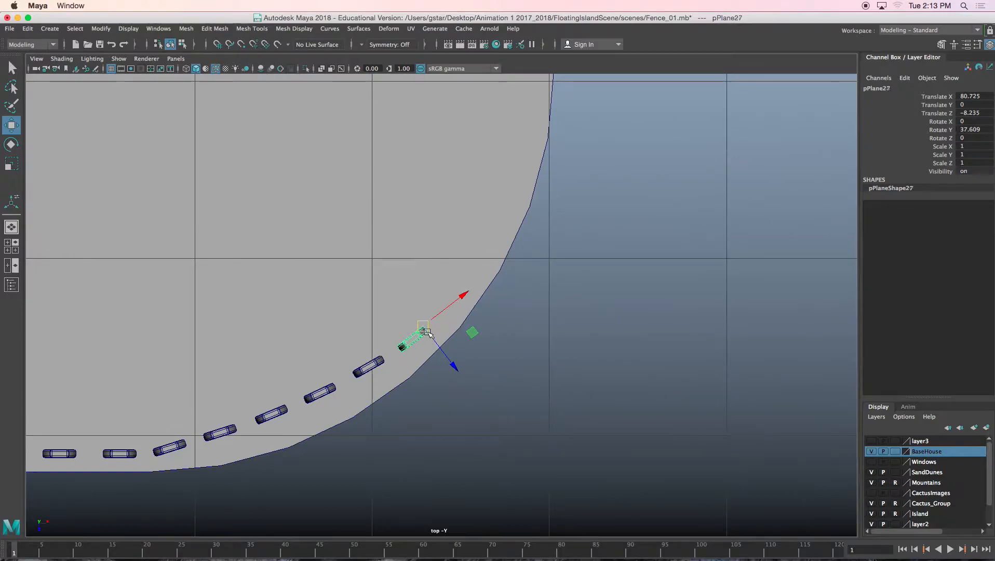
drag(425, 330, 463, 297)
key(e)
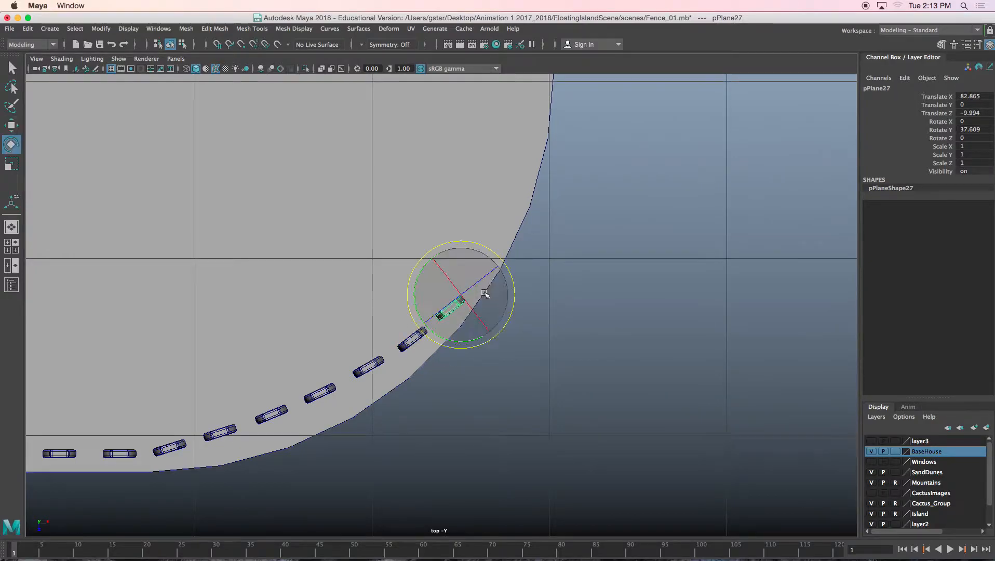
drag(490, 254, 496, 263)
key(w)
Step: Add a picket copy at about X 84.4, Z -12.6, rotated to about 55.5 degrees around Y, and fine-tune the position of the 29.6-degree picket
drag(464, 297, 492, 243)
key(e)
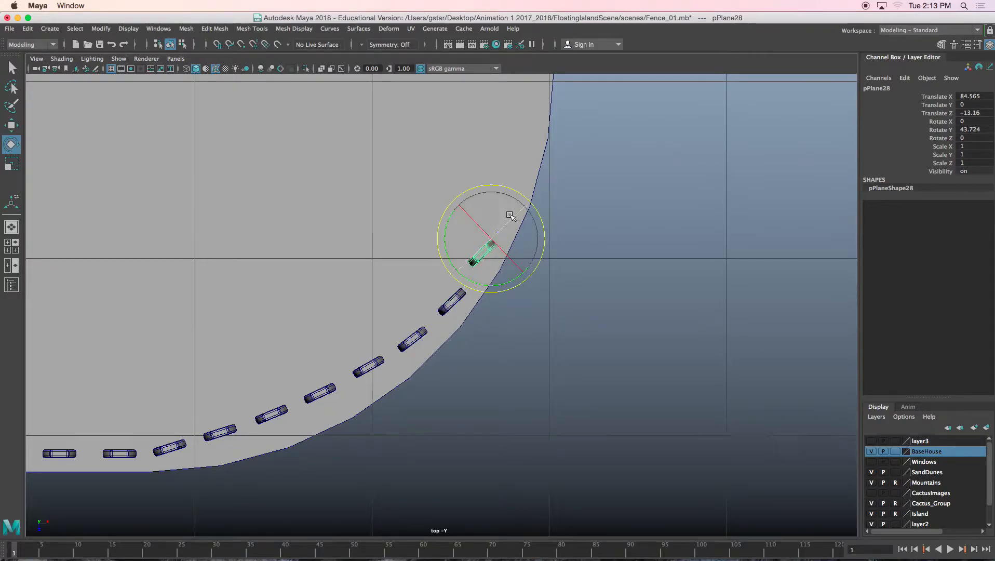
drag(521, 189, 508, 186)
key(w)
drag(489, 246, 492, 254)
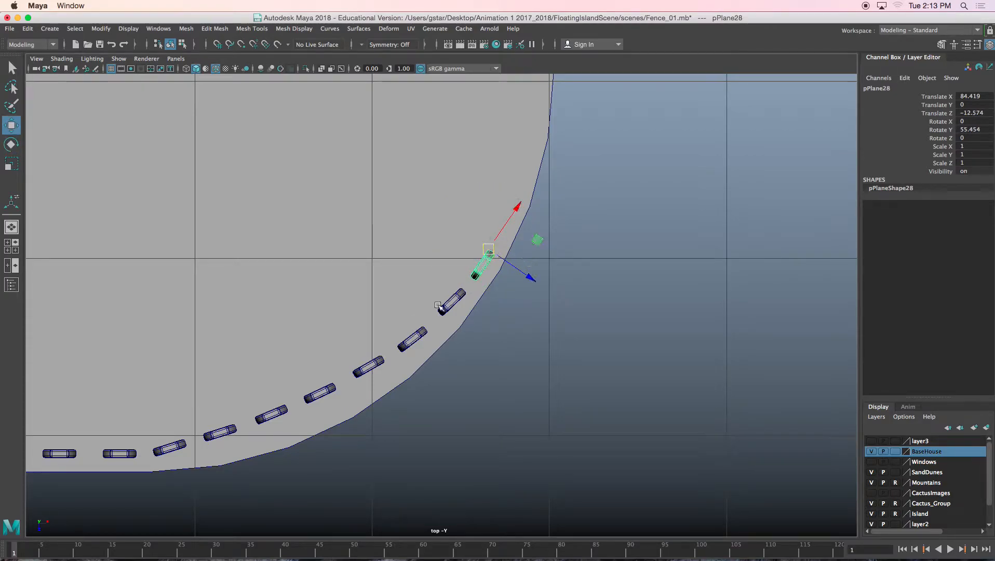
click(372, 369)
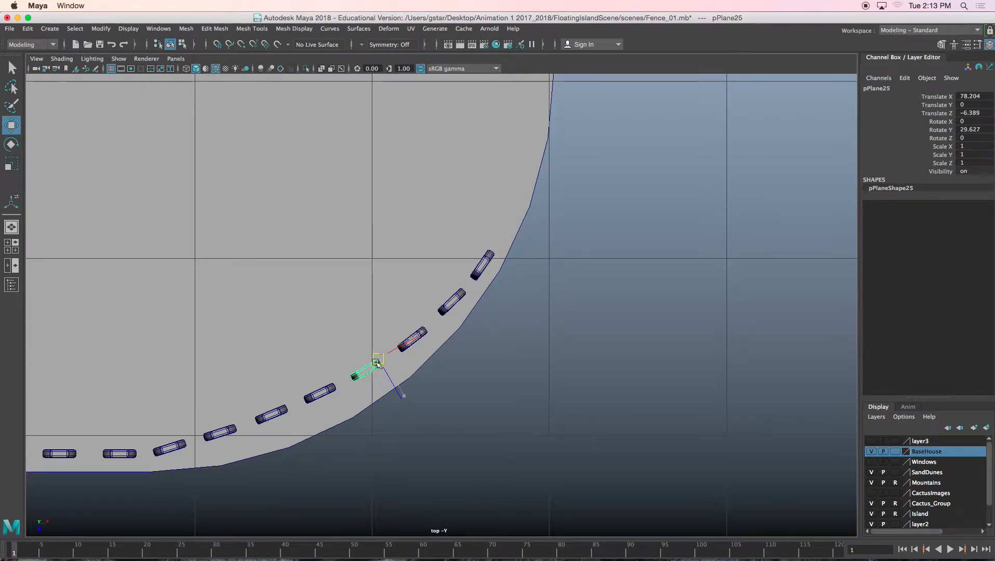
Step: Duplicate the end picket one space farther up the curve and rotate the copy to follow the yard's edge
alt+middle_drag(429, 306, 336, 372)
click(392, 328)
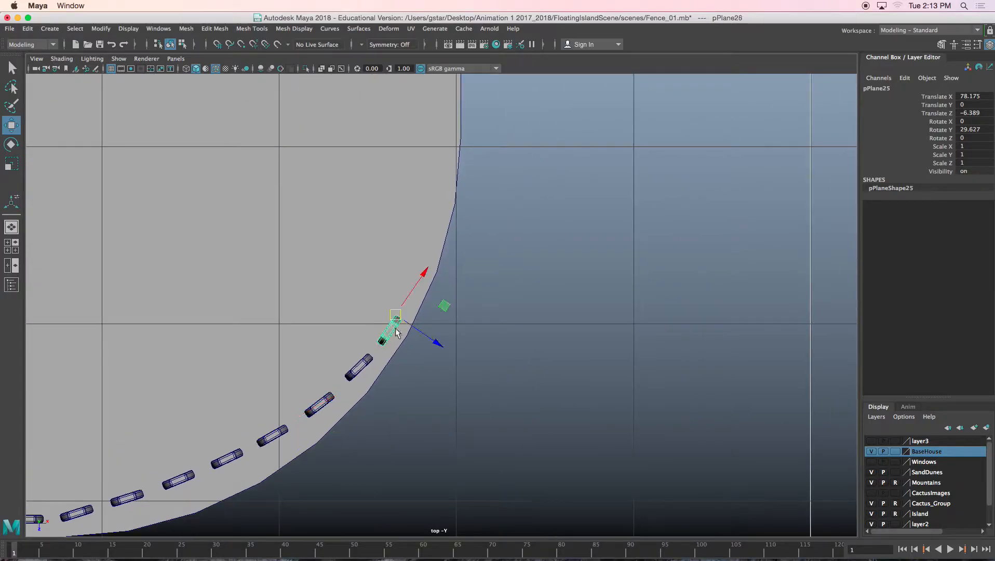
drag(410, 321, 432, 260)
key(e)
drag(444, 213, 435, 208)
key(w)
Step: Duplicate the end picket to about X 86.6, Z -18.8 and rotate the copy to about 75 degrees around Y
drag(420, 266, 446, 198)
key(e)
drag(450, 156, 438, 152)
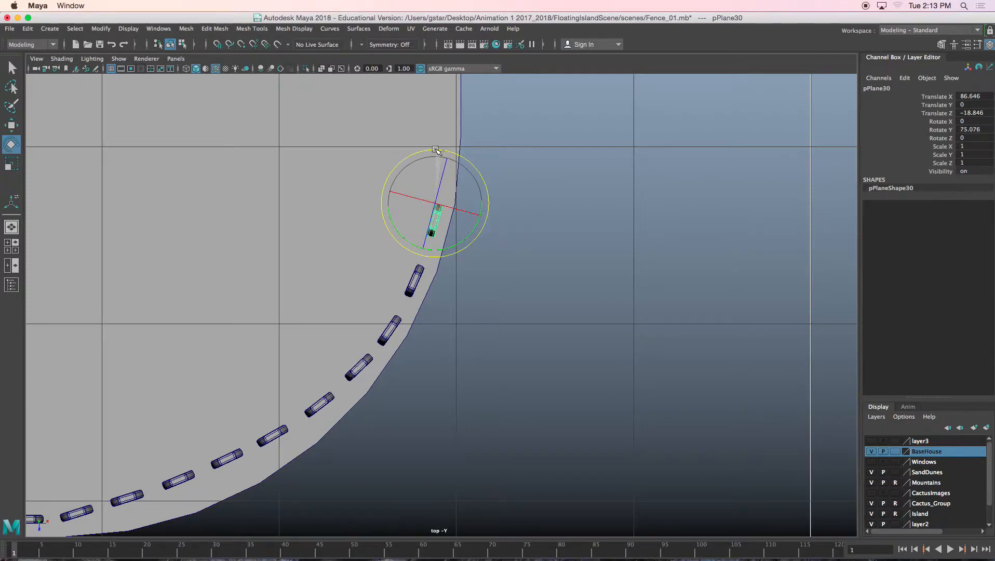
key(w)
Step: Duplicate the end picket to about X 86.8, Z -22.2 and set the copy's Y rotation to 90
scroll(460, 227, down, 1)
scroll(460, 227, down, 2)
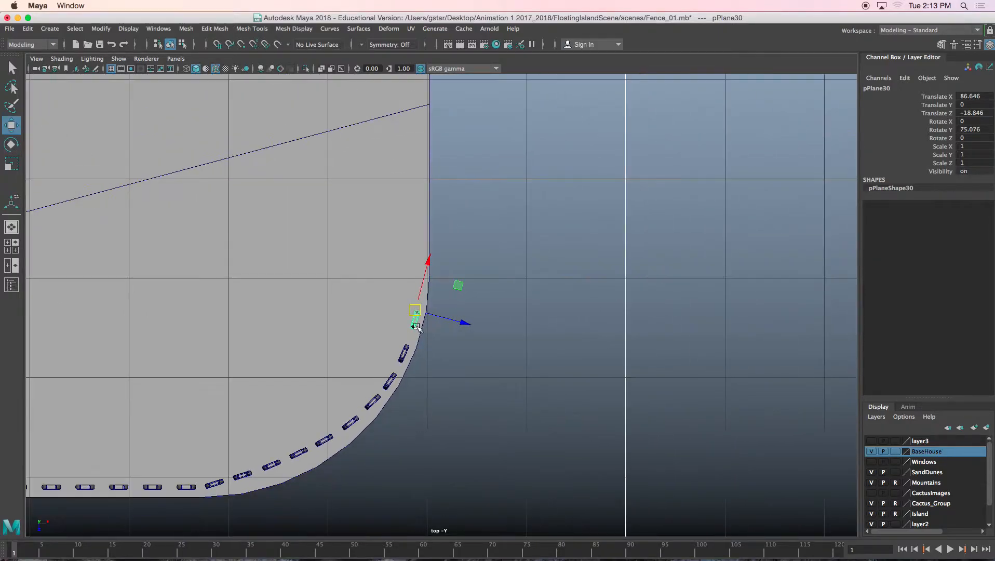
drag(417, 312, 421, 281)
key(e)
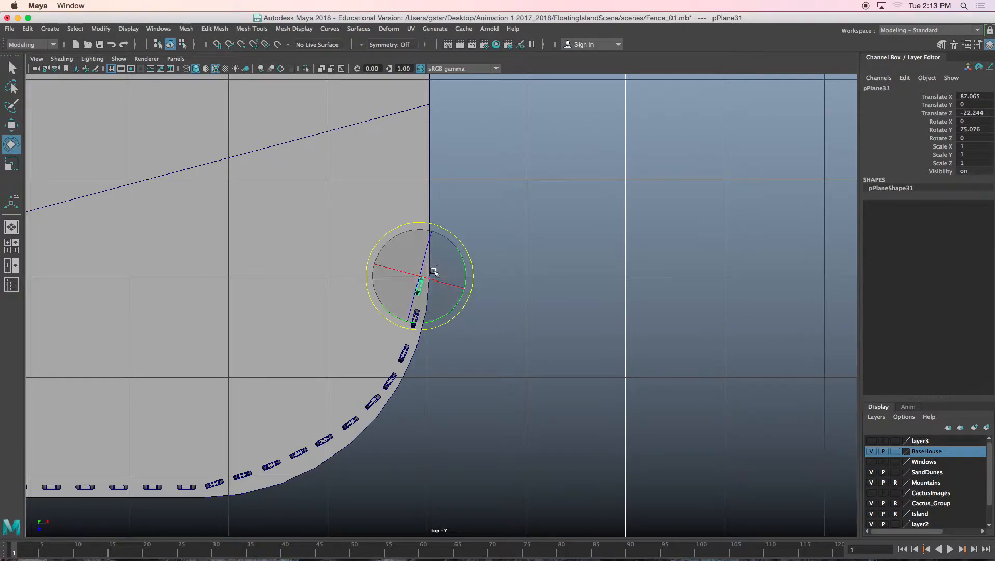
drag(433, 225, 430, 222)
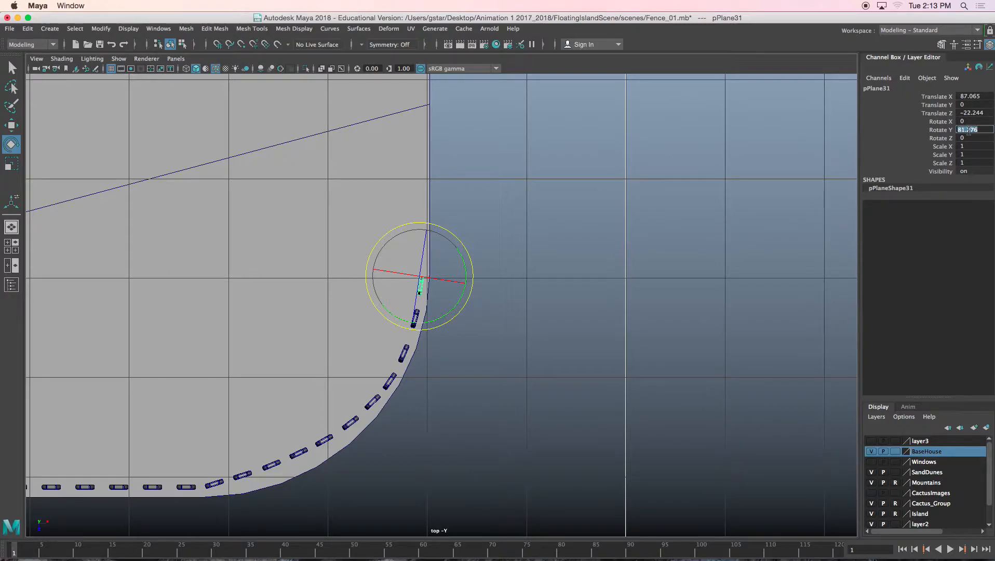
key(Return)
key(w)
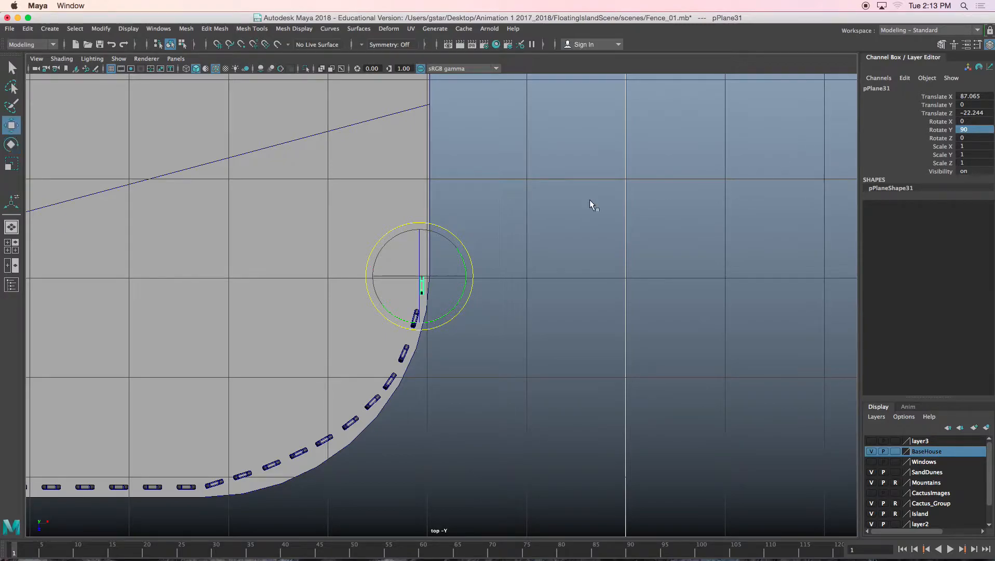
drag(477, 277, 466, 275)
Step: Freeze the end picket's transformations in the perspective view and place a copy along the straight side edge at about Z -3.97
key(space)
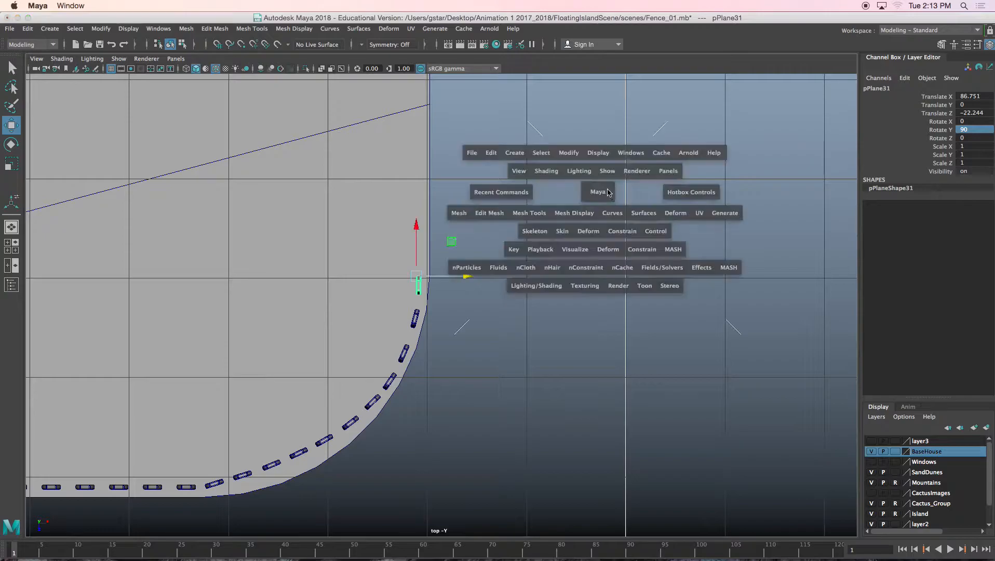
key(space)
alt+drag(668, 188, 501, 200)
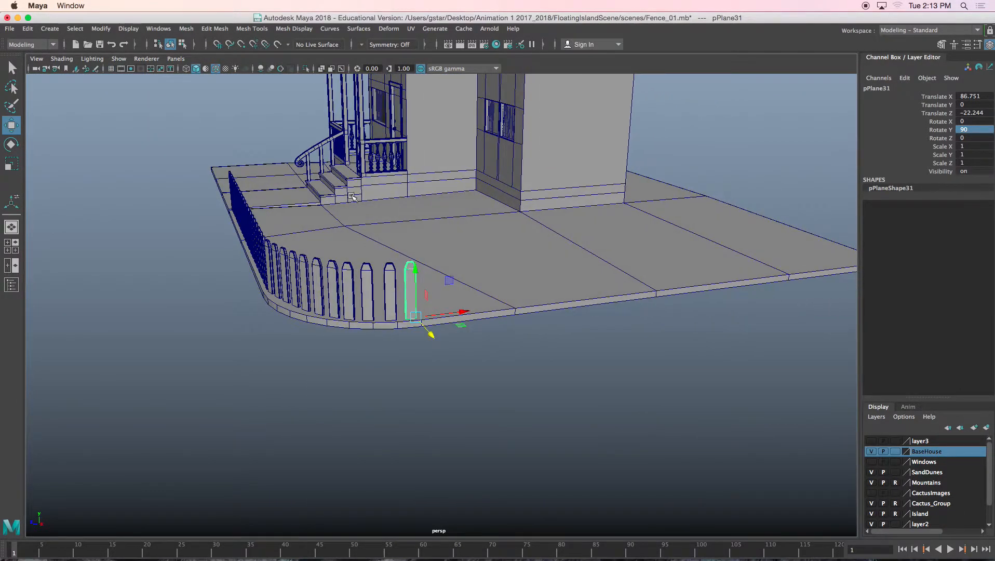
click(101, 29)
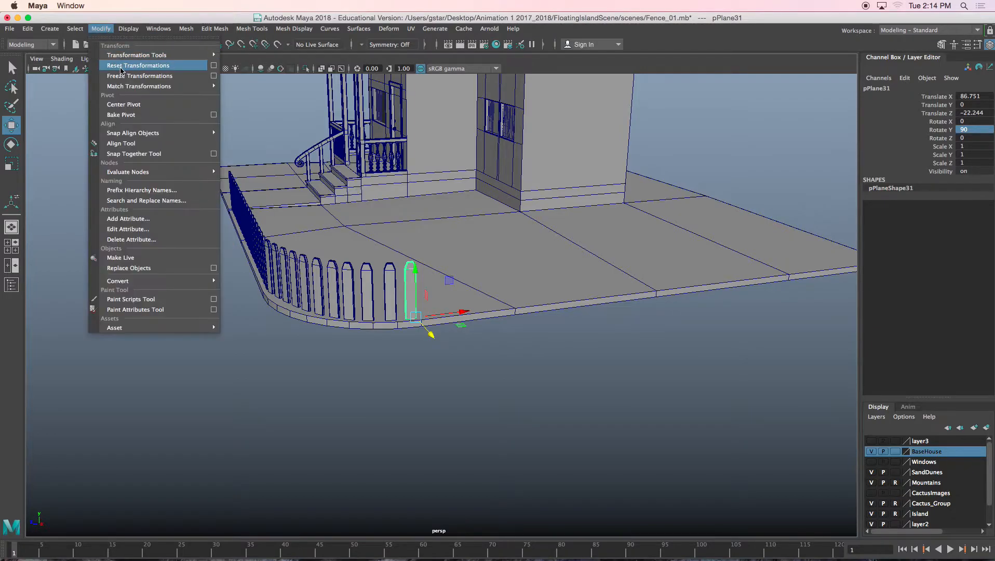
click(171, 73)
alt+drag(357, 256, 349, 261)
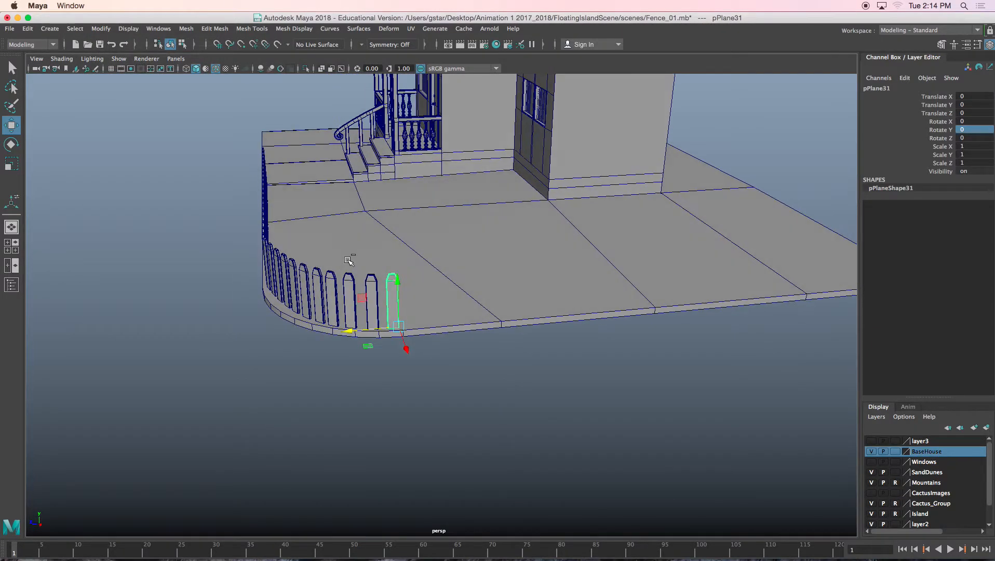
drag(356, 332, 372, 330)
alt+drag(372, 329, 348, 324)
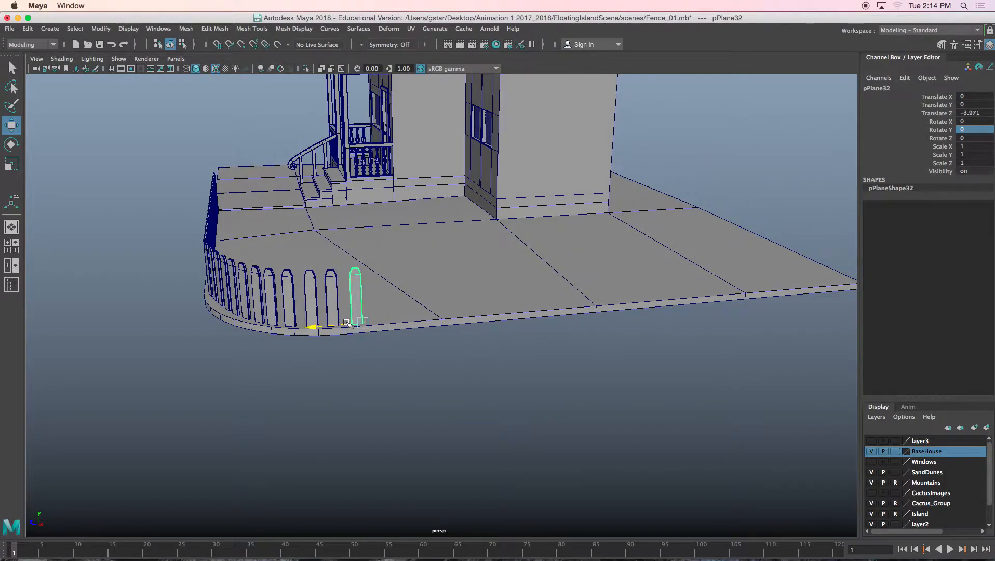
click(385, 345)
click(358, 293)
key(Delete)
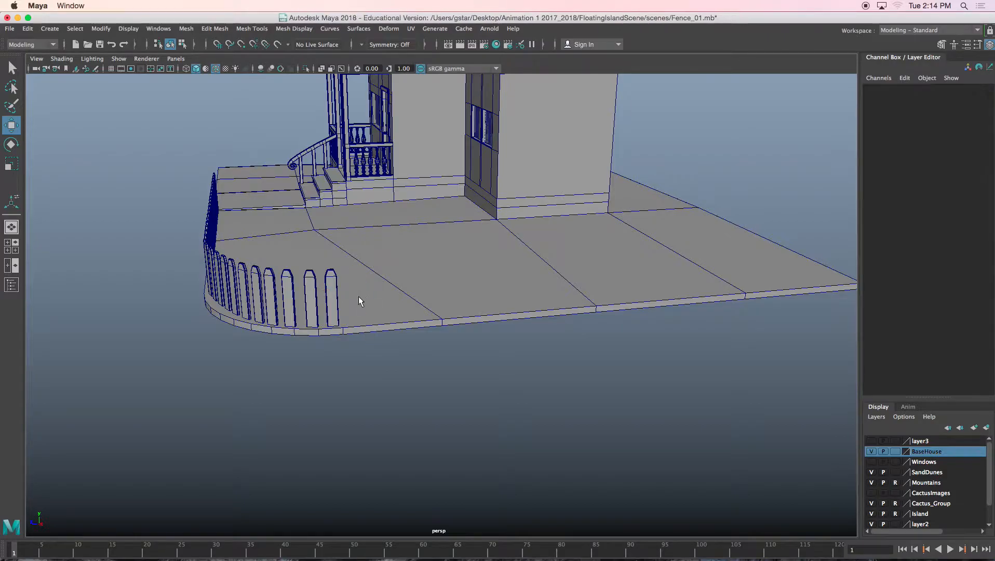
key(ctrl+z)
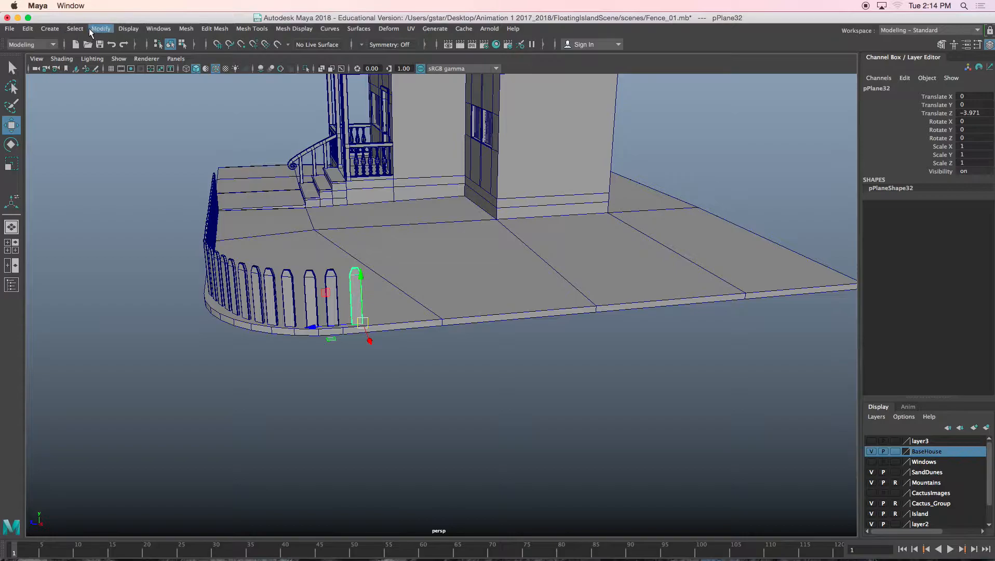
Step: Freeze the new end picket's transformations and delete its history
click(89, 32)
click(124, 75)
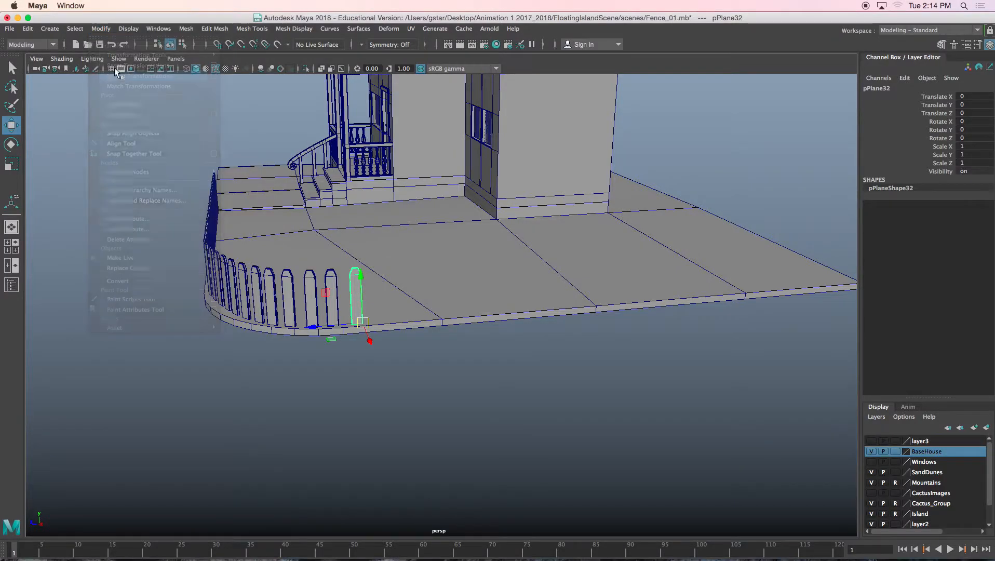
click(35, 31)
mouse_move(156, 151)
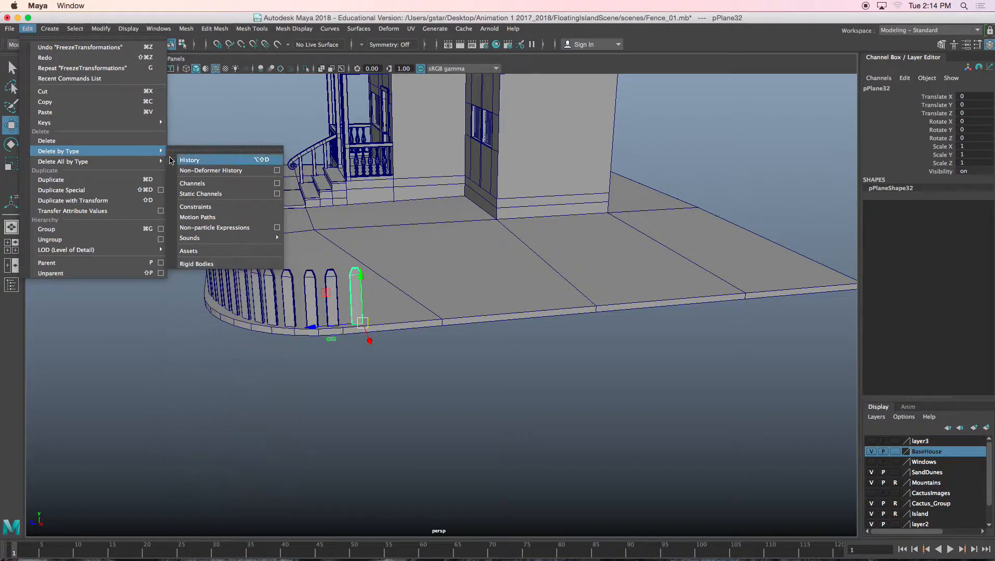
click(188, 160)
Step: Duplicate the end picket about 3.55 units along the side edge and repeat Duplicate with Transform to the back corner, about Z -95.9
drag(350, 320, 362, 322)
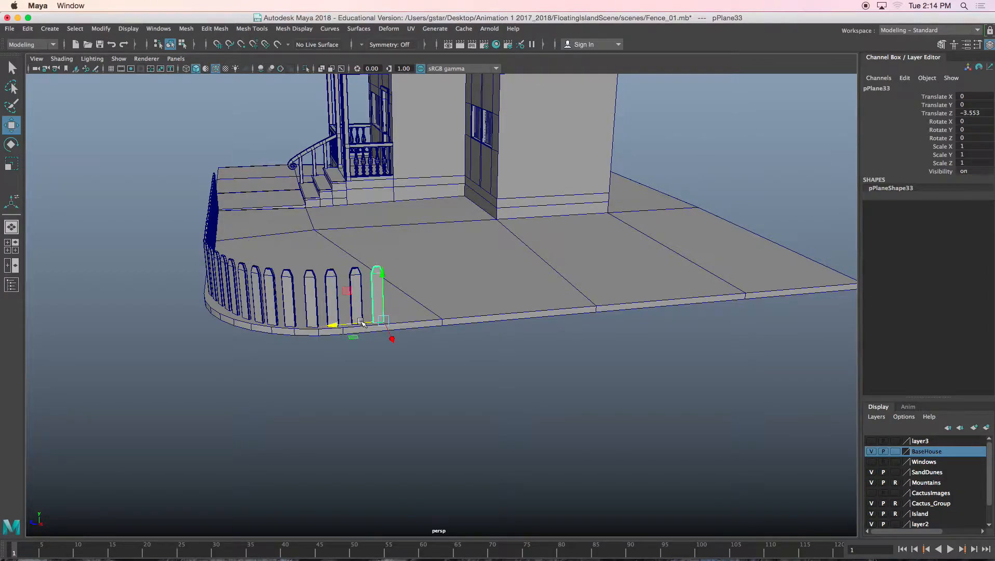
key(shift+d)
key(shift+d)
key(shift+d)
key(shift+d)
key(shift+d)
key(shift+d)
key(shift+d)
key(shift+d)
key(shift+d)
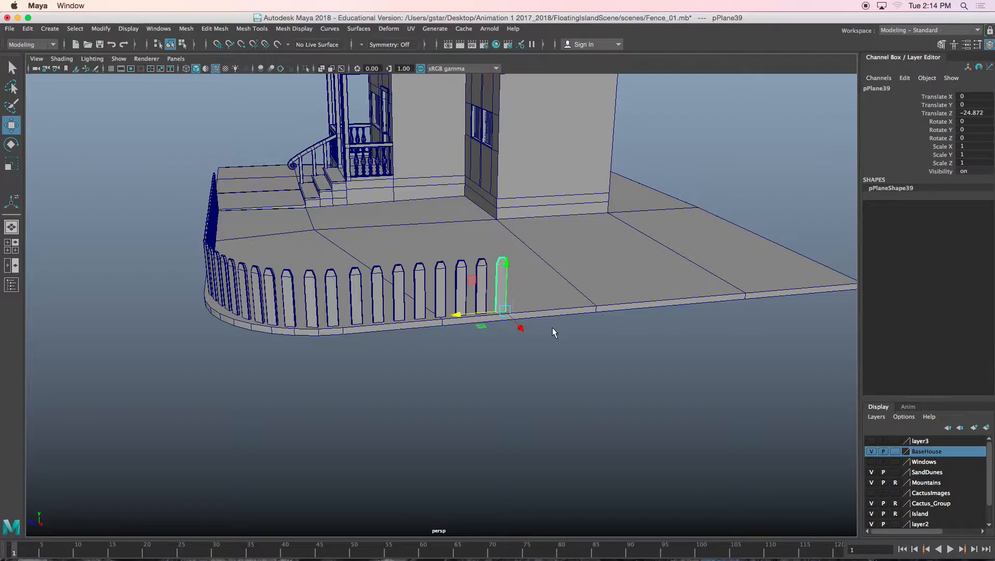
key(shift+d)
key(shift+d)
key(shift+d)
key(shift+d)
key(shift+d)
key(shift+d)
key(shift+d)
key(shift+d)
key(shift+d)
key(shift+d)
key(shift+d)
key(shift+d)
key(shift+d)
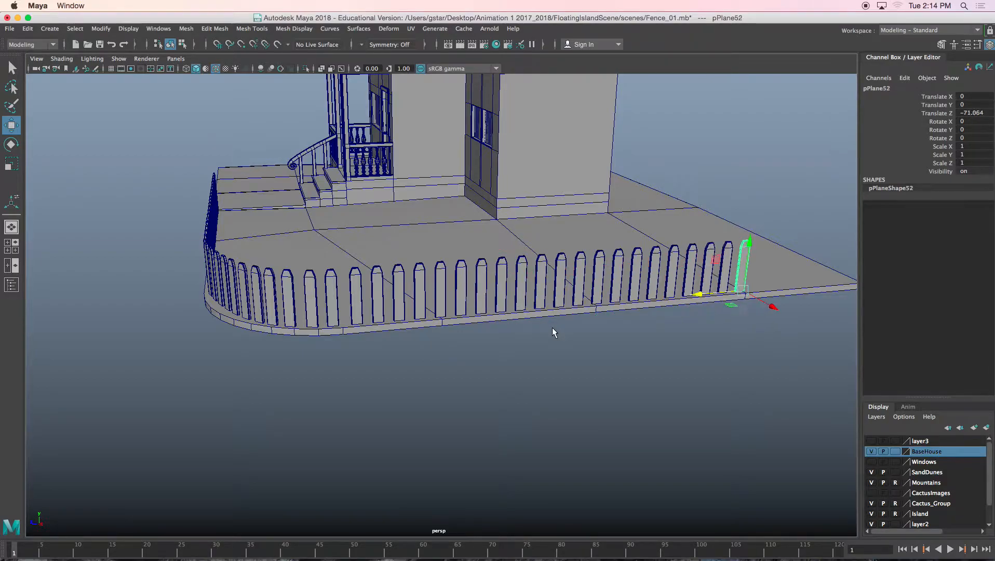
key(shift+d)
key(shift+d)
key(shift+d)
key(shift+d)
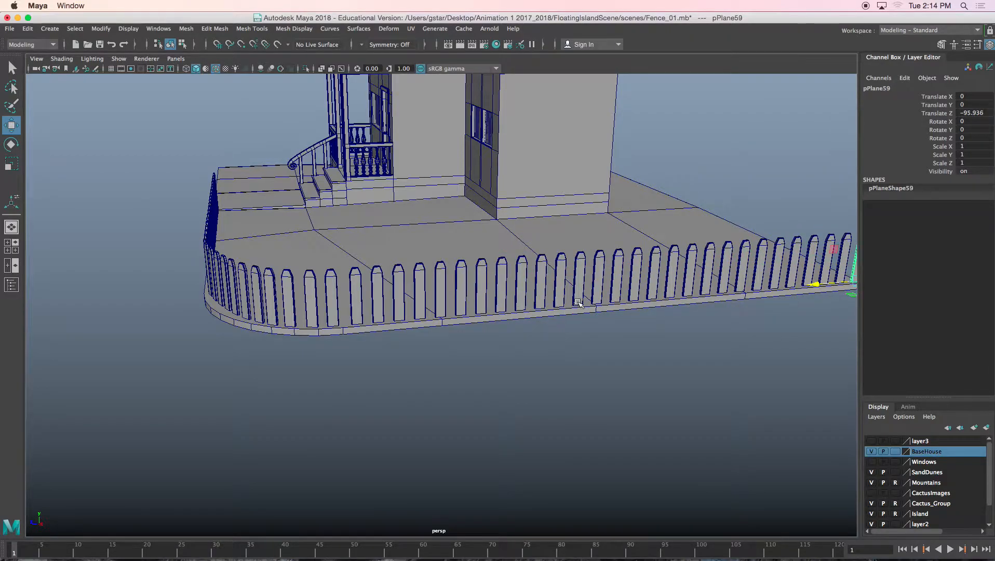
Step: Nudge the last picket at the back corner to about Z -95.6
alt+middle_drag(577, 306, 372, 349)
alt+middle_drag(525, 311, 424, 317)
alt+right_drag(424, 317, 548, 317)
alt+middle_drag(548, 317, 515, 291)
alt+drag(515, 290, 347, 335)
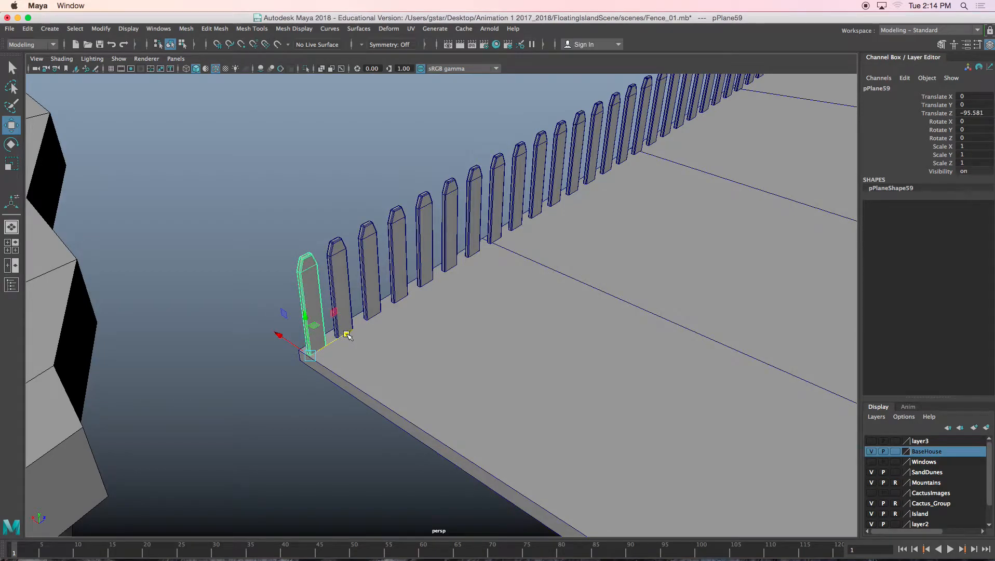
Step: Add one more copy past the corner picket and set its Y rotation to -90
key(shift+d)
key(e)
drag(326, 382, 303, 379)
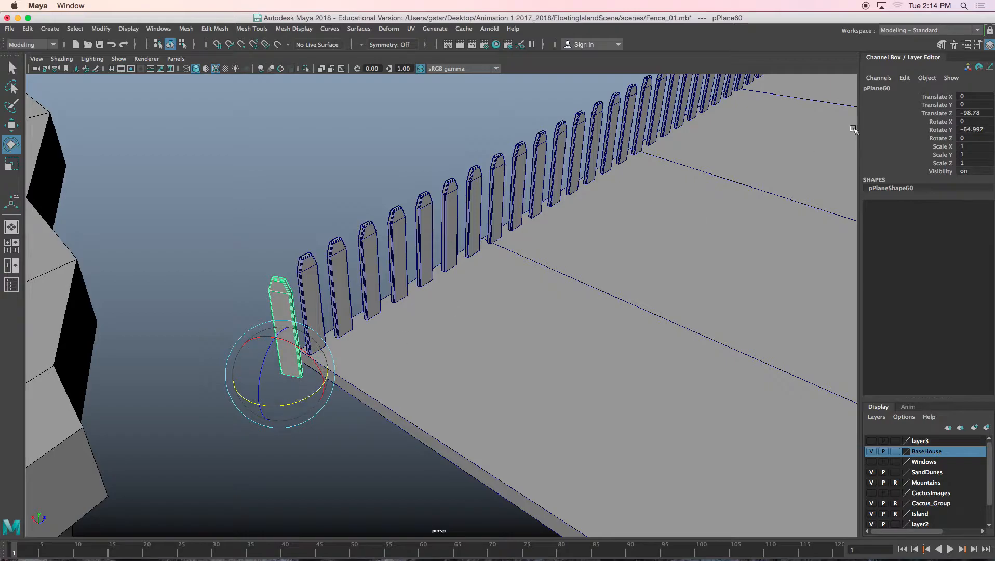
click(982, 130)
key(Return)
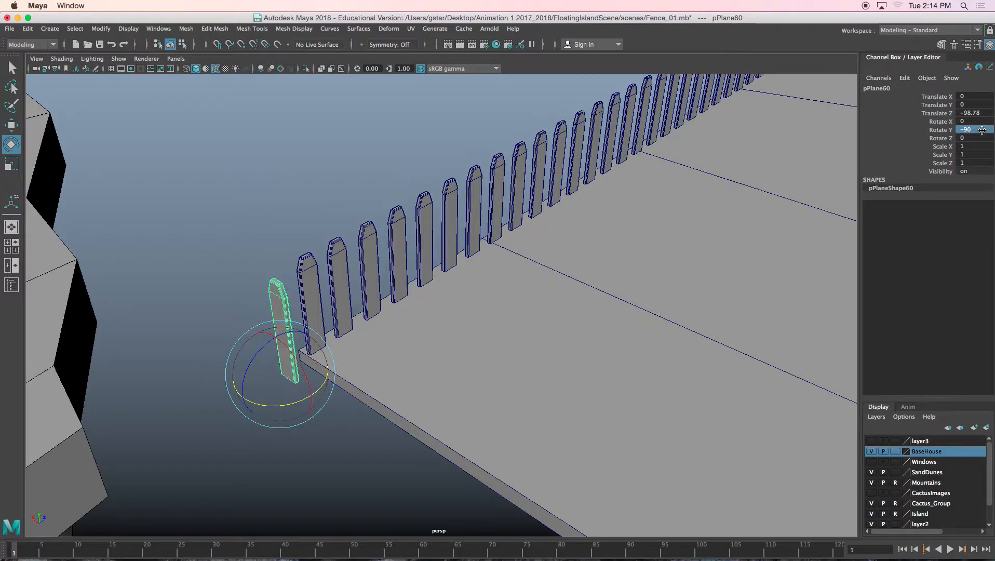
Step: Move the rotated picket onto the back edge at about X -0.77, Z -95.5 and freeze its transformations
key(w)
drag(314, 359, 344, 359)
scroll(347, 347, down, 3)
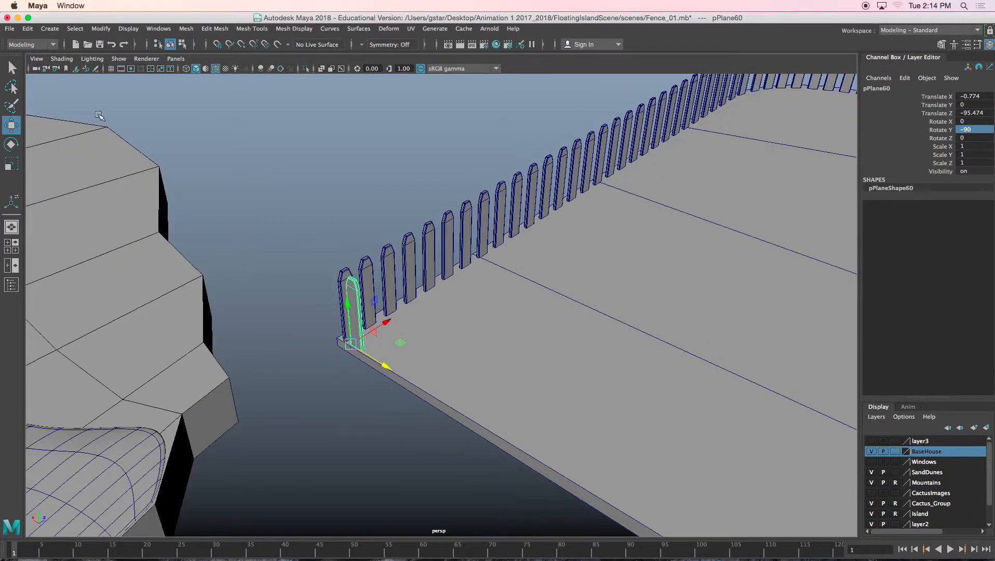
click(101, 28)
click(125, 75)
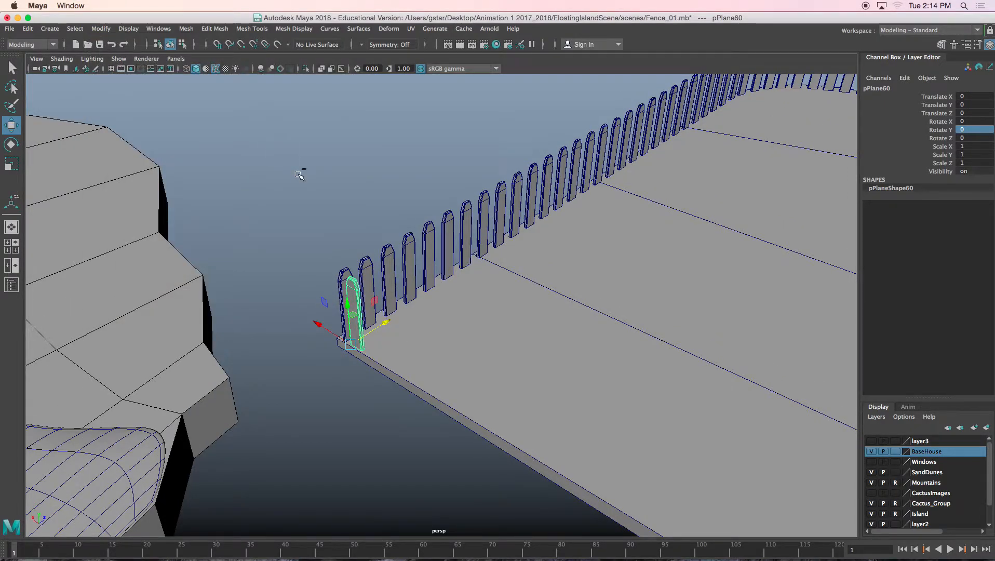
Step: Place a single copy of the rotated picket along the back edge at about X -3.18, removing the surplus copy stacked on it
drag(318, 324, 337, 334)
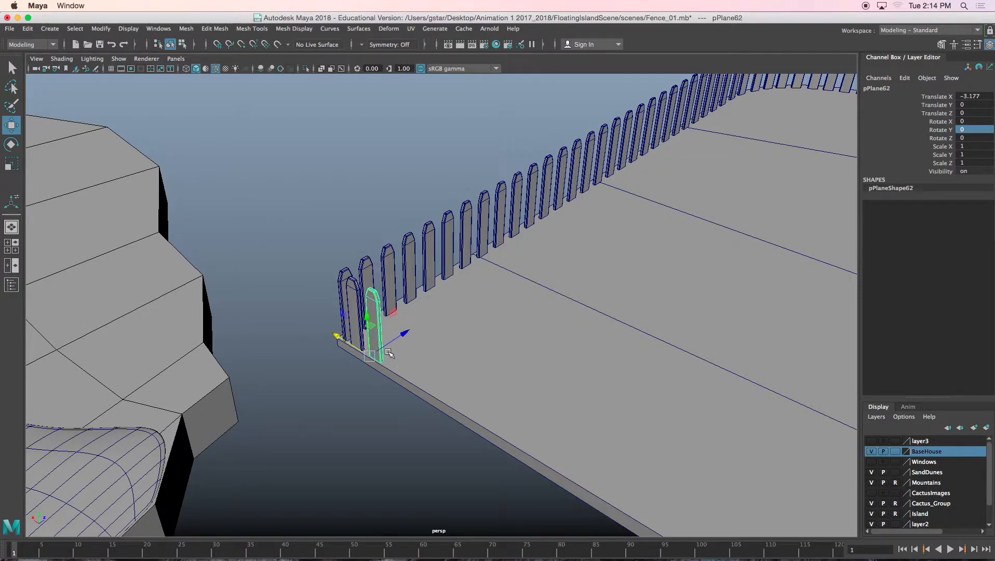
key(Delete)
click(380, 338)
key(Delete)
click(374, 328)
key(Delete)
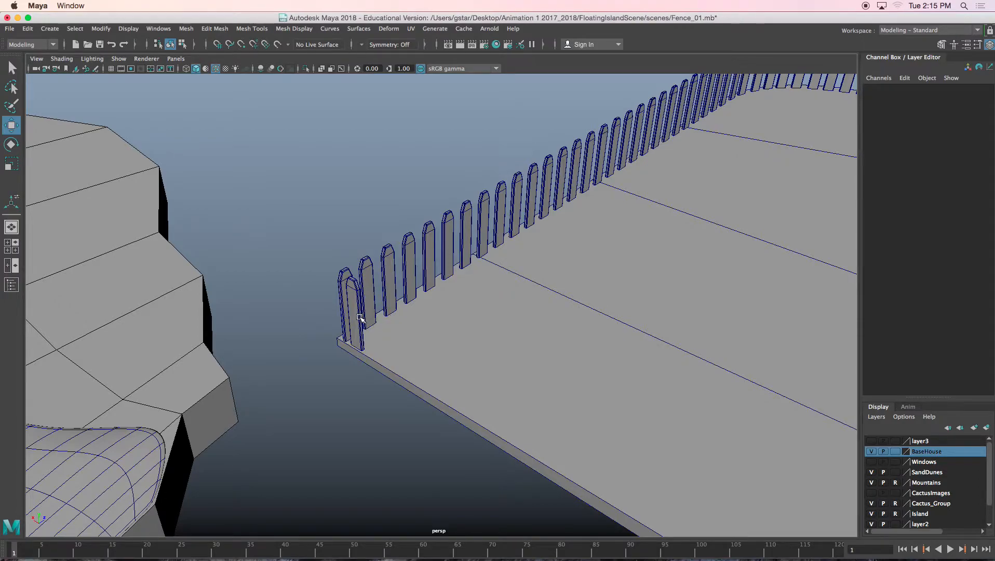
key(super+z)
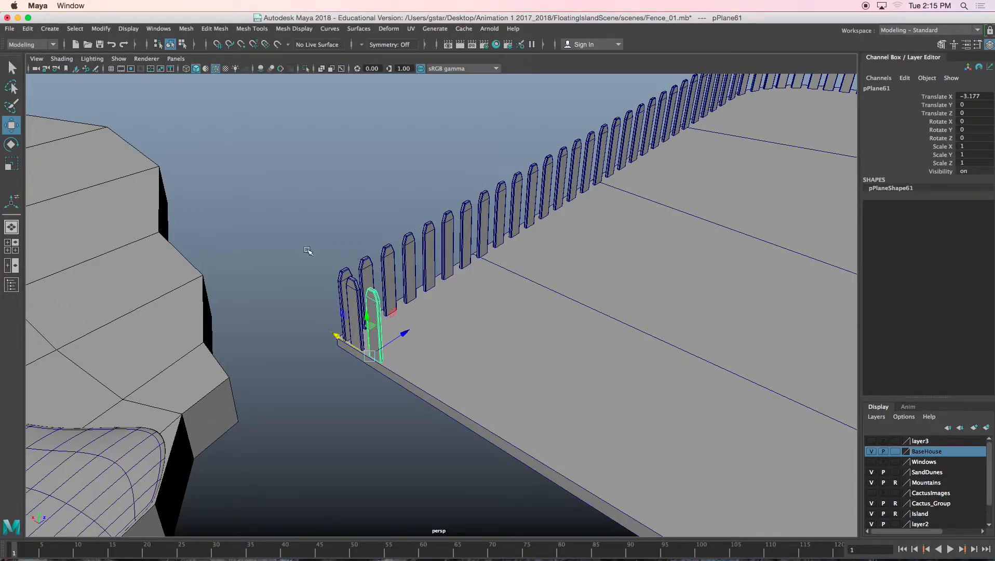
Step: Delete the history of the new back-edge picket and freeze its transformations
click(28, 28)
mouse_move(67, 124)
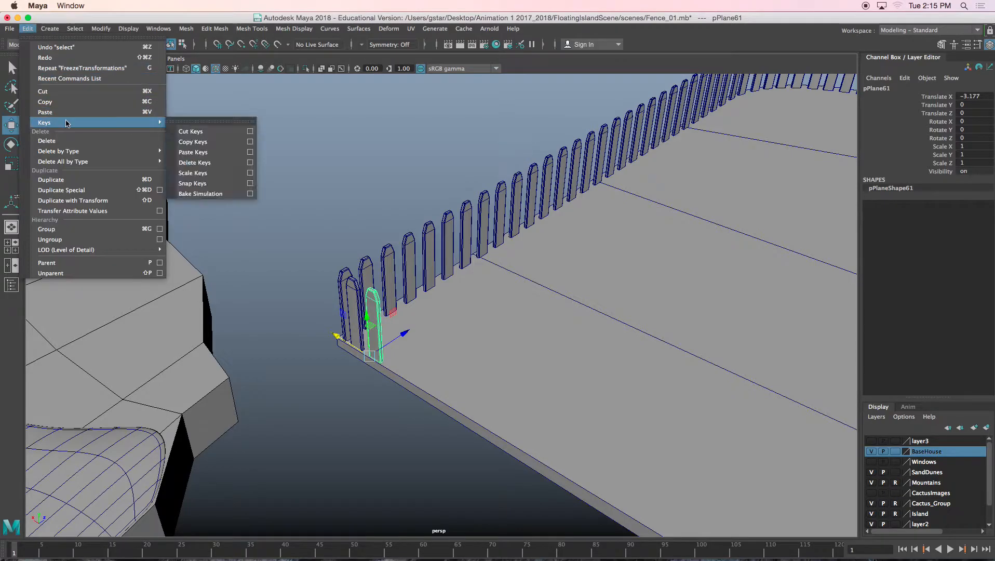
mouse_move(78, 151)
click(183, 159)
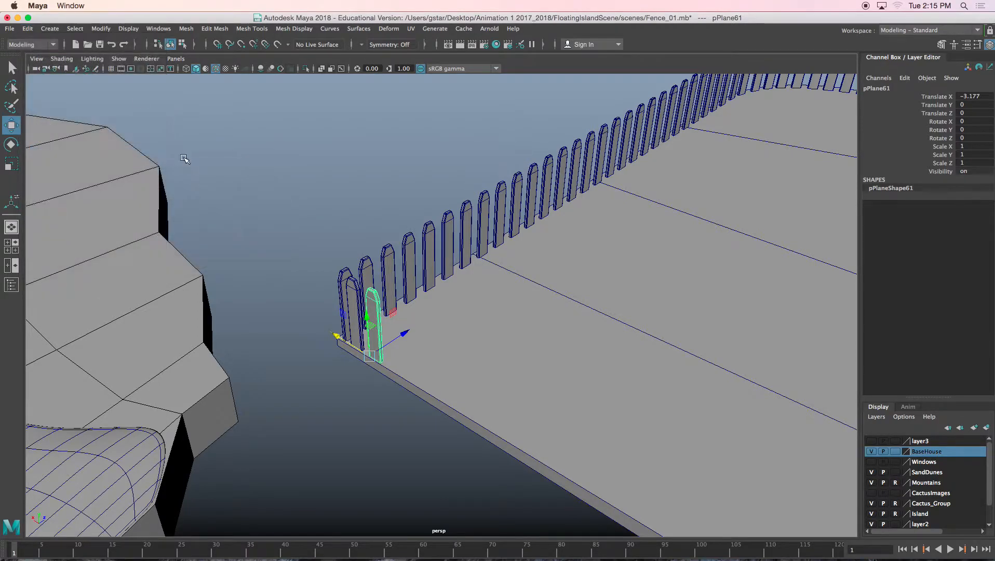
click(101, 28)
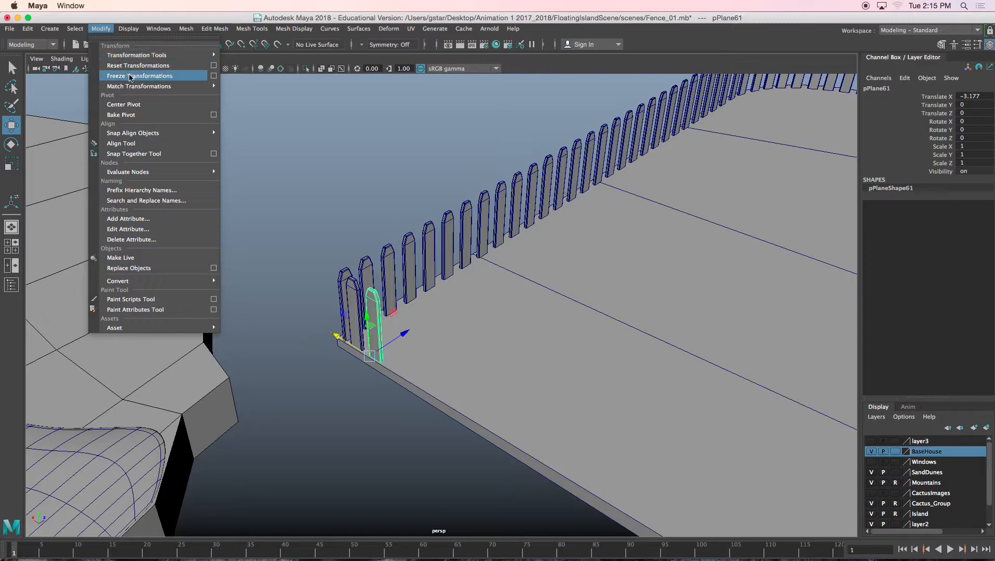
click(131, 76)
alt+drag(414, 313, 421, 311)
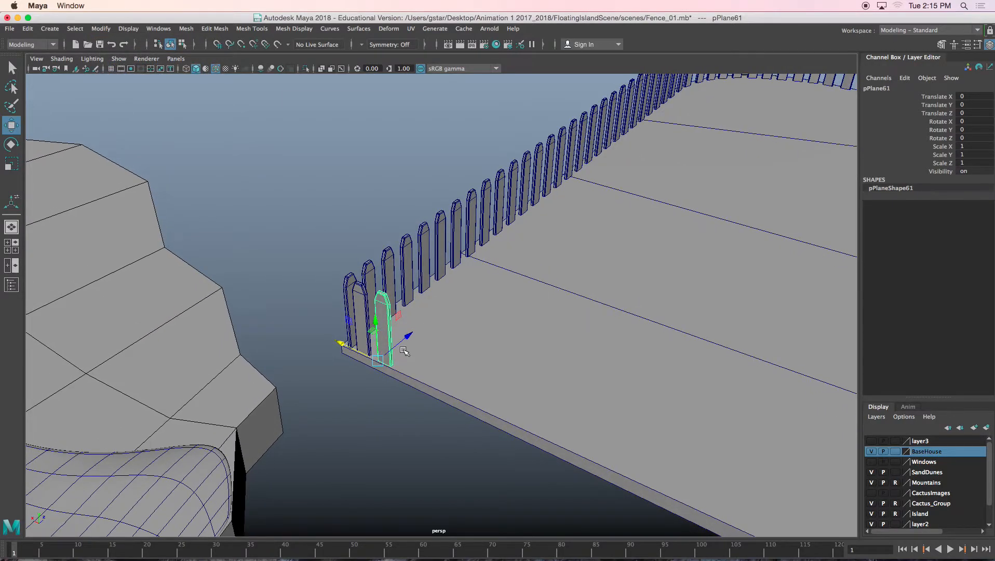
Step: Duplicate the picket about 3.4 units along the back edge and repeat Duplicate with Transform to the far corner, about X -142.8
drag(362, 350, 385, 358)
key(shift+d)
key(shift+d)
key(shift+d)
key(shift+d)
scroll(431, 366, down, 5)
key(shift+d)
key(shift+d)
key(shift+d)
key(shift+d)
key(shift+d)
key(shift+d)
key(shift+d)
key(shift+d)
key(shift+d)
key(shift+d)
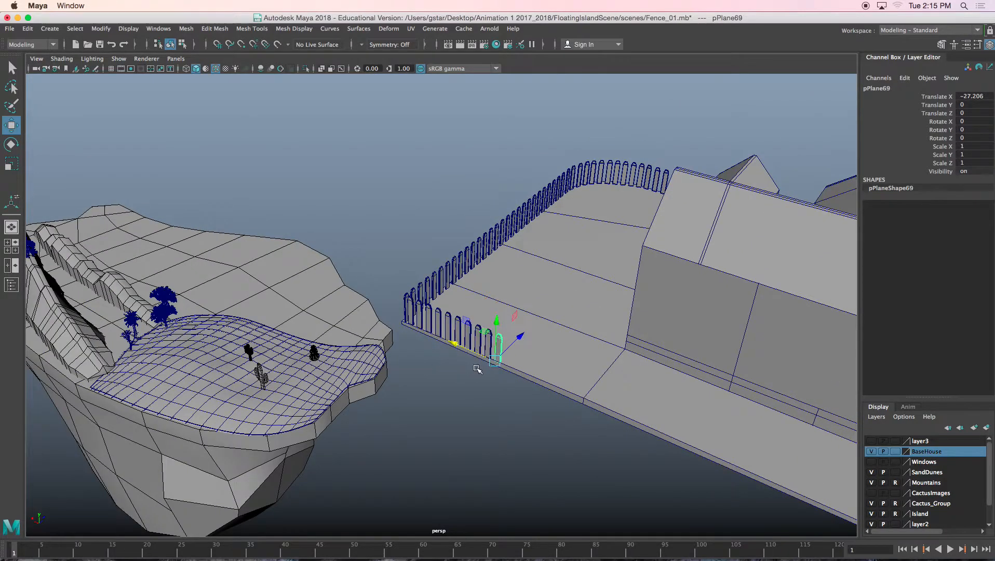
key(shift+d)
alt+drag(482, 366, 503, 304)
key(shift+d)
key(shift+d)
key(shift+d)
key(shift+d)
key(shift+d)
key(shift+d)
key(shift+d)
key(shift+d)
key(shift+d)
key(shift+d)
key(shift+d)
key(shift+d)
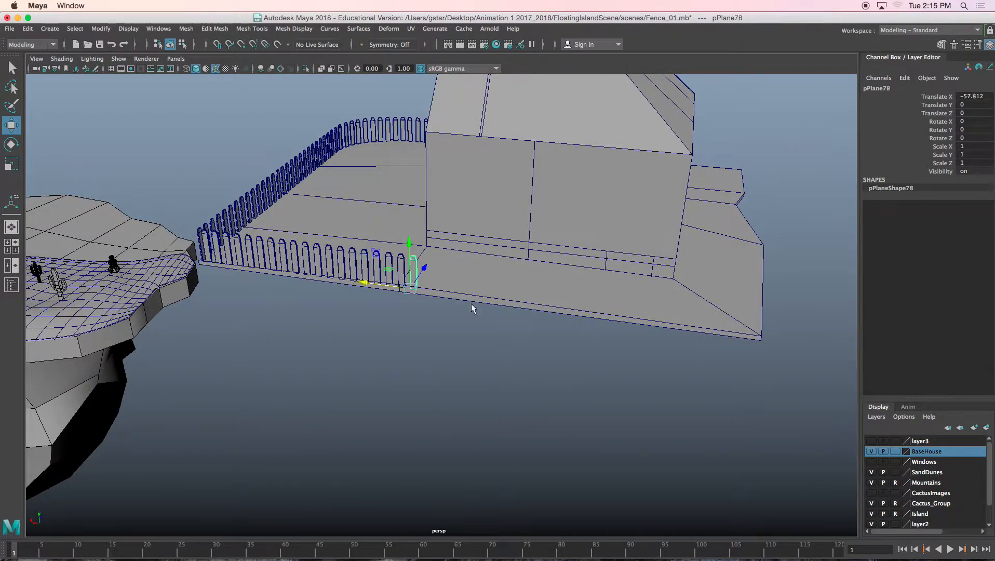
key(shift+d)
key(shift+d)
key(shift+d)
key(shift+d)
key(shift+d)
key(shift+d)
key(shift+d)
key(shift+d)
key(shift+d)
key(shift+d)
key(shift+d)
key(shift+d)
key(shift+d)
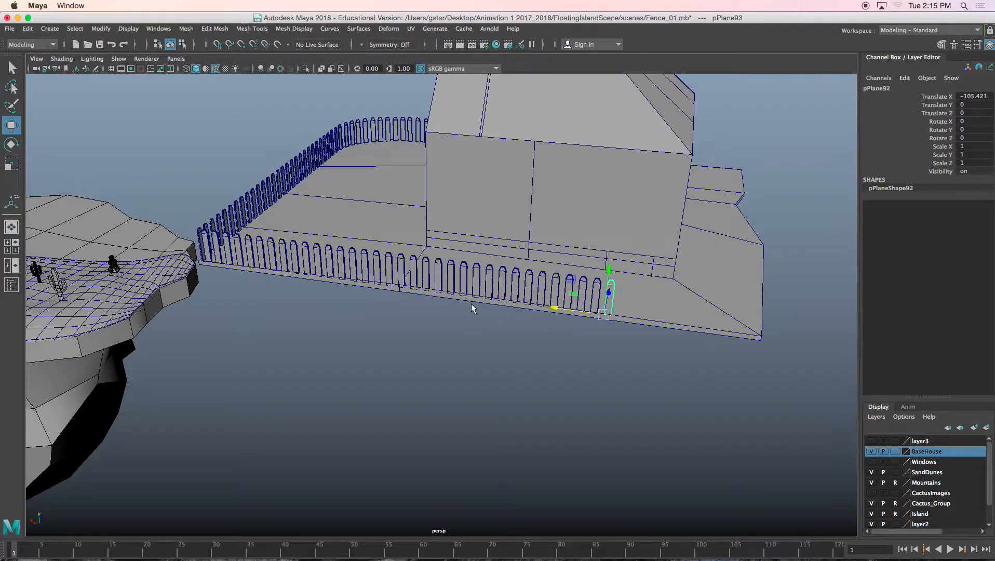
key(shift+d)
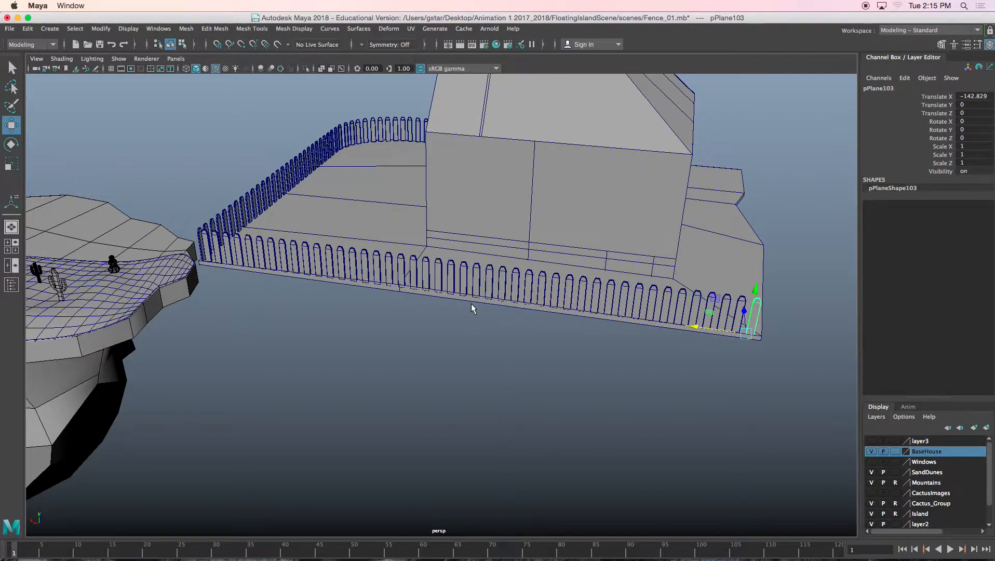
Step: Delete the back-edge pickets beyond the edge division near the house corner and shift the remaining end picket to about X -56.4
alt+drag(440, 280, 493, 256)
click(439, 232)
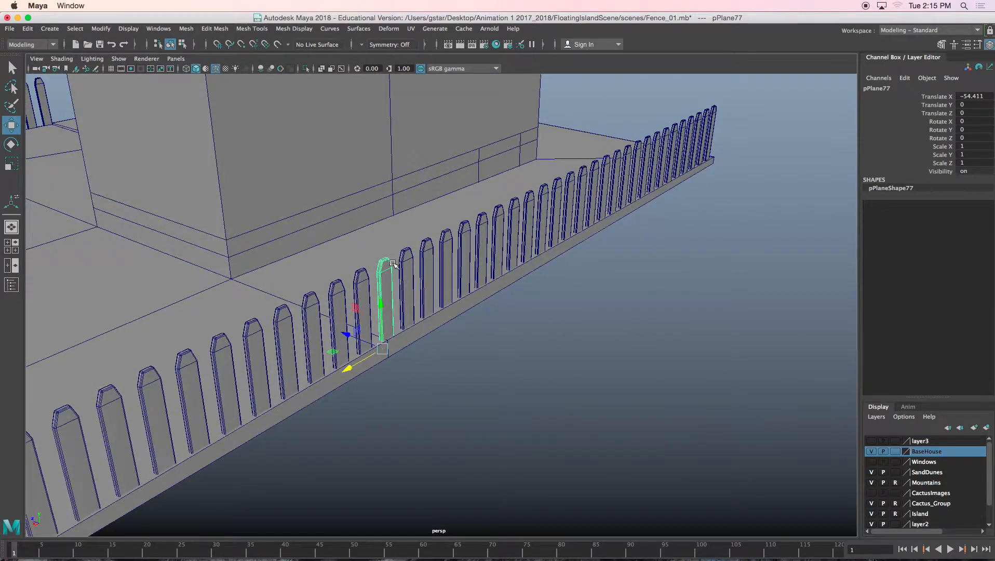
click(410, 263)
alt+drag(410, 263, 455, 310)
key(Delete)
click(561, 210)
drag(375, 441, 333, 438)
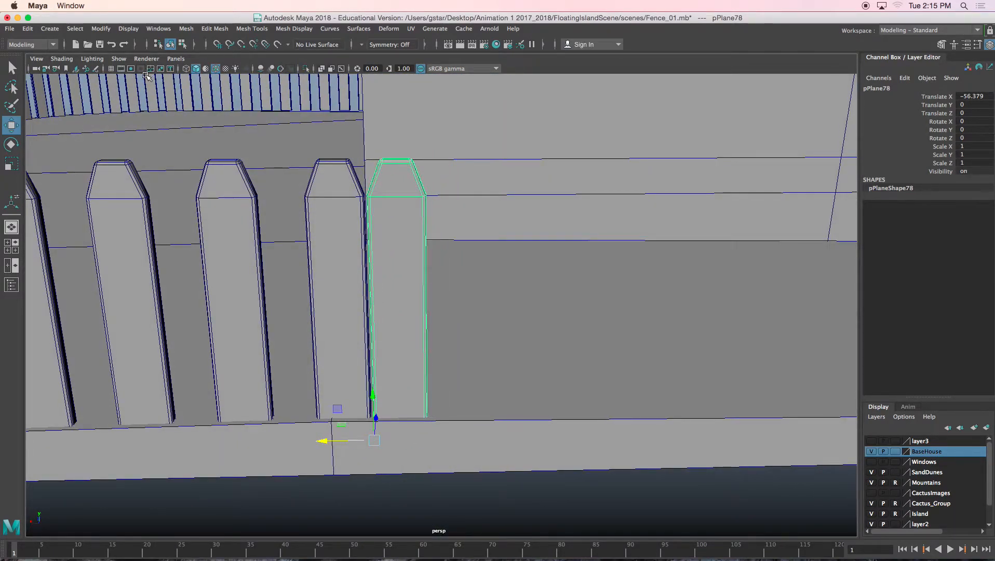
Step: Freeze the transformations of the end picket near the house corner and delete its history
click(107, 29)
click(130, 72)
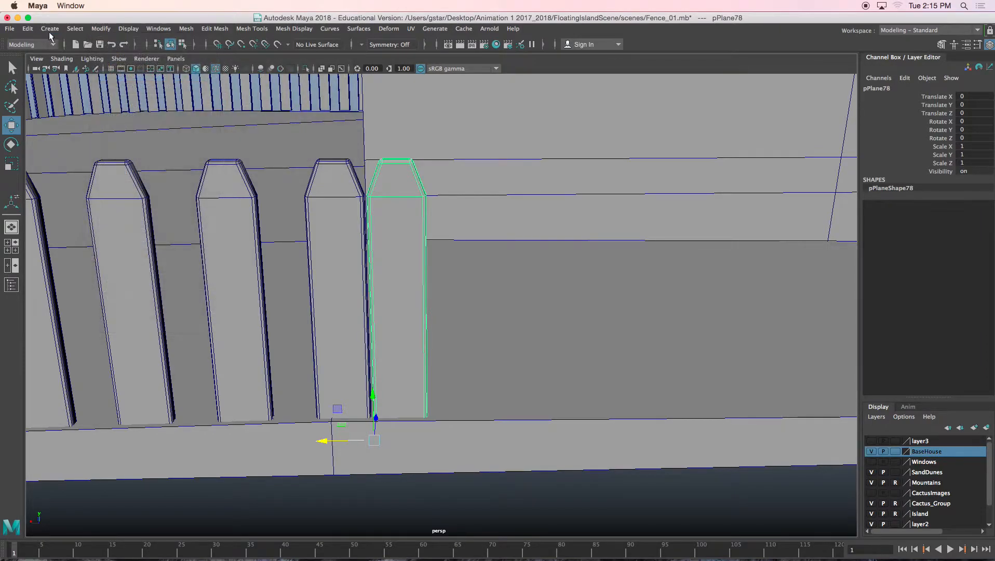
click(28, 29)
mouse_move(64, 151)
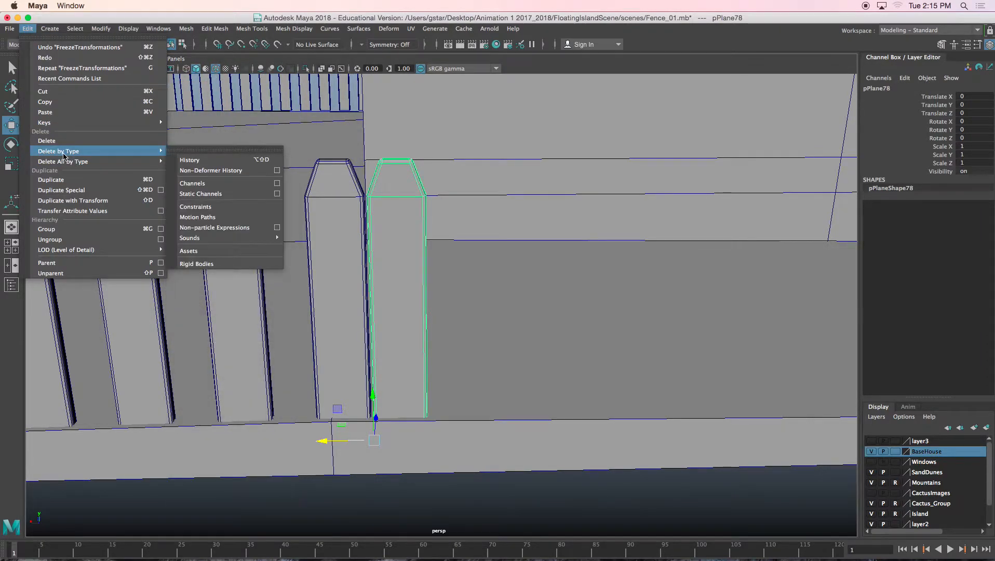
click(190, 161)
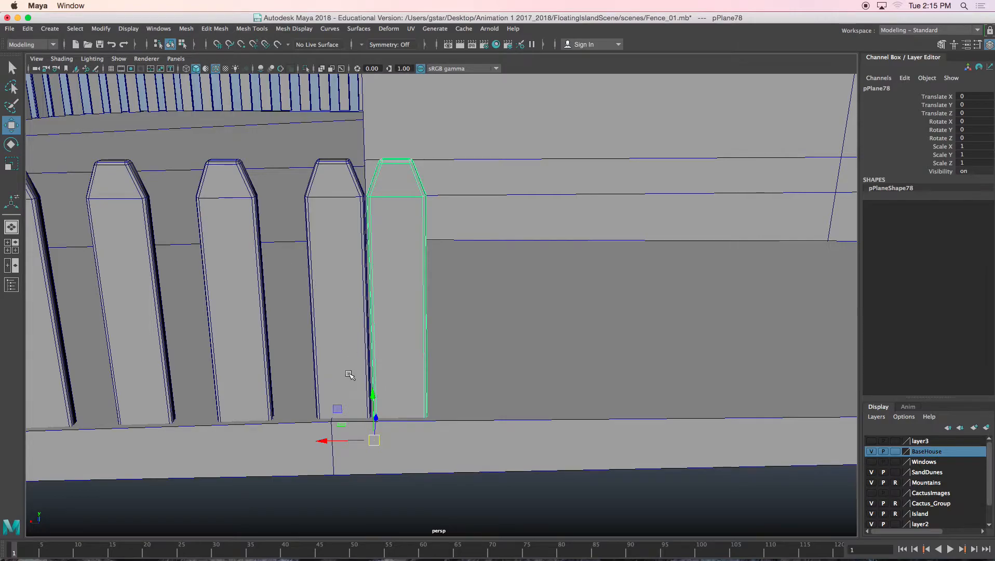
Step: Duplicate the end picket about 1.96 units along the back edge and repeat Duplicate with Transform to the far corner, about X -88.2
drag(341, 448, 382, 442)
scroll(398, 442, down, 3)
scroll(398, 442, down, 4)
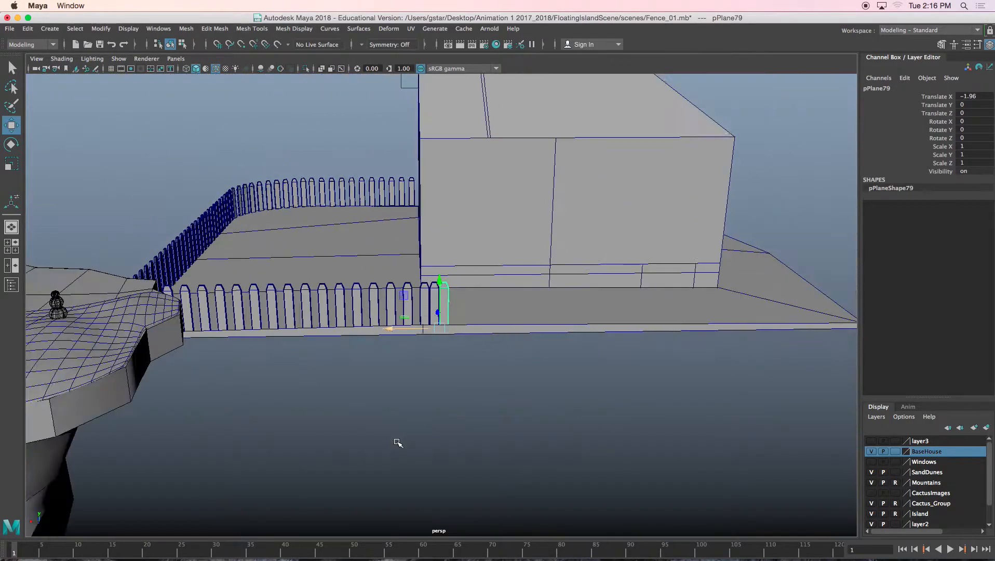
key(shift+d)
key(shift+d)
key(shift+d)
key(shift+d)
key(shift+d)
key(shift+d)
key(shift+d)
key(shift+d)
key(shift+d)
key(shift+d)
key(shift+d)
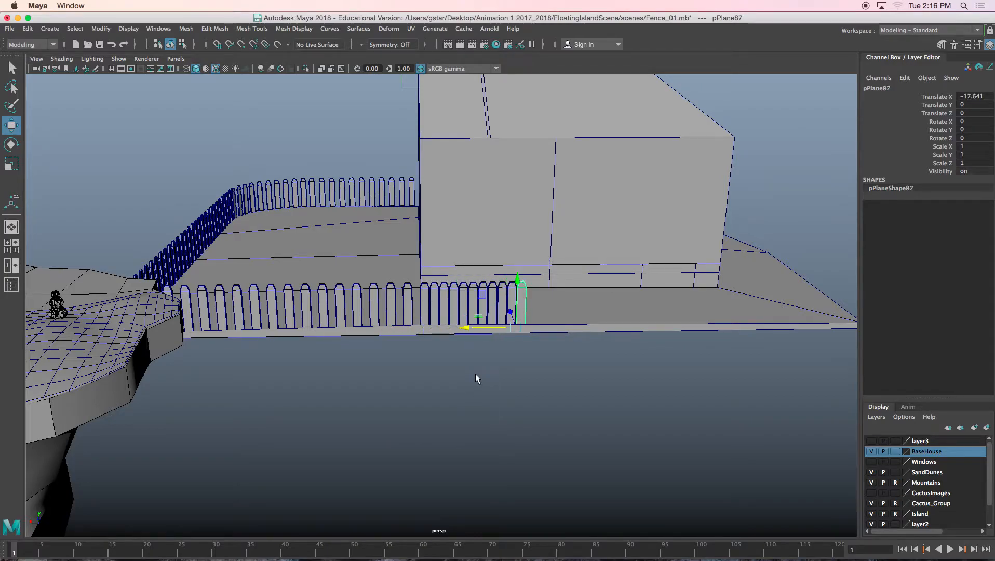
key(shift+d)
key(shift+d)
key(shift+d)
key(shift+d)
key(shift+d)
key(shift+d)
key(shift+d)
key(shift+d)
key(shift+d)
key(shift+d)
key(shift+d)
key(shift+d)
key(shift+d)
key(shift+d)
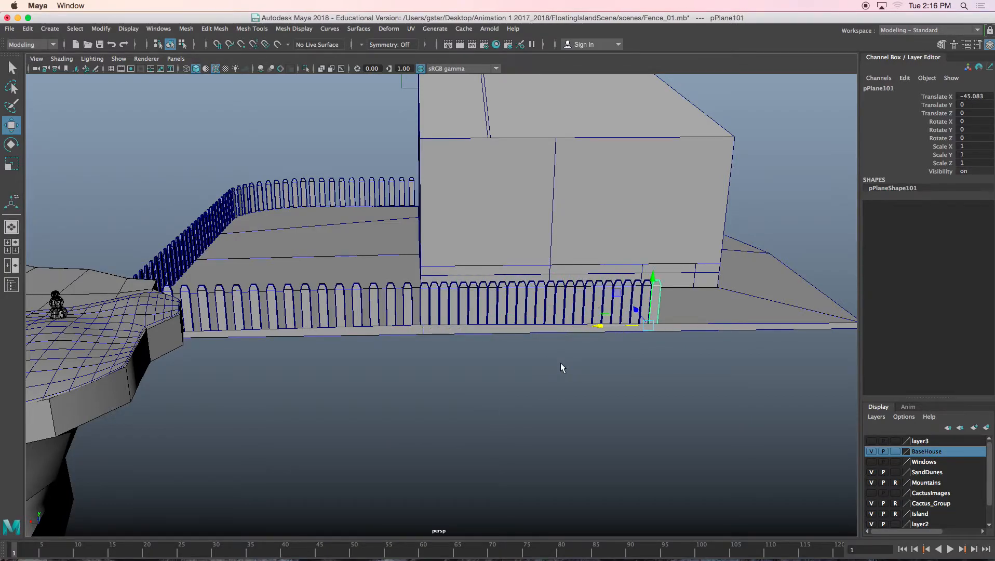
key(shift+d)
key(shift+d)
key(shift+d)
key(shift+d)
key(shift+d)
key(shift+d)
key(shift+d)
key(shift+d)
key(shift+d)
key(shift+d)
key(shift+d)
key(shift+d)
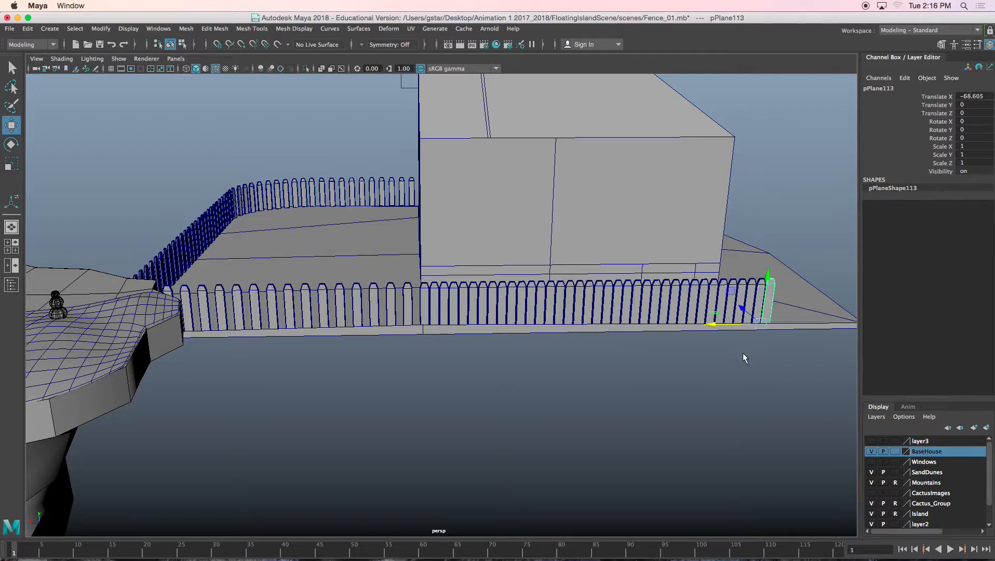
key(shift+d)
key(shift+d)
key(shift+d)
key(shift+d)
key(shift+d)
key(shift+d)
key(shift+d)
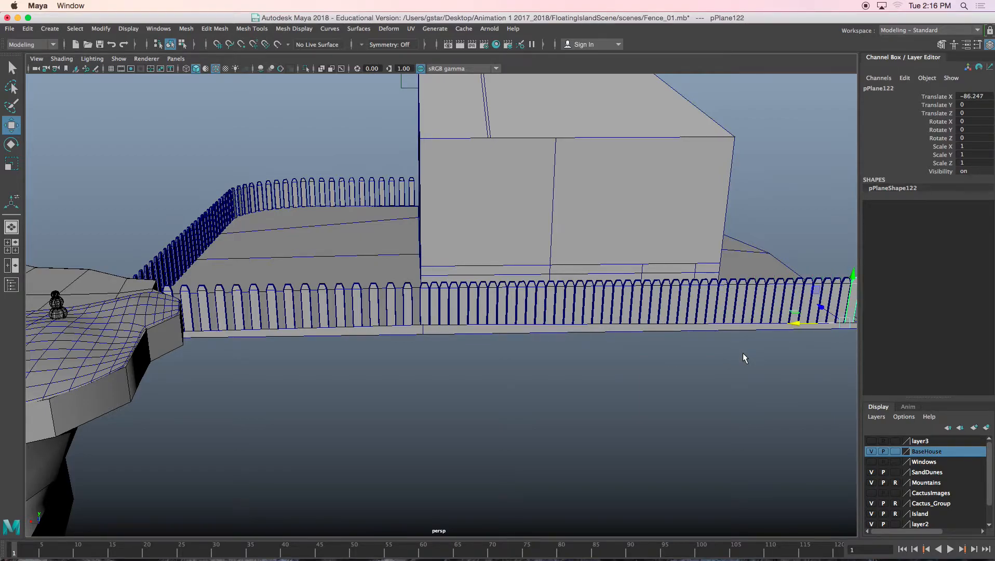
Step: Select all the closely spaced back-edge pickets beyond the edge division and combine them into one mesh
alt+middle_drag(744, 351, 561, 334)
alt+drag(523, 338, 586, 327)
scroll(435, 328, up, 3)
alt+middle_drag(437, 330, 625, 309)
scroll(369, 301, up, 5)
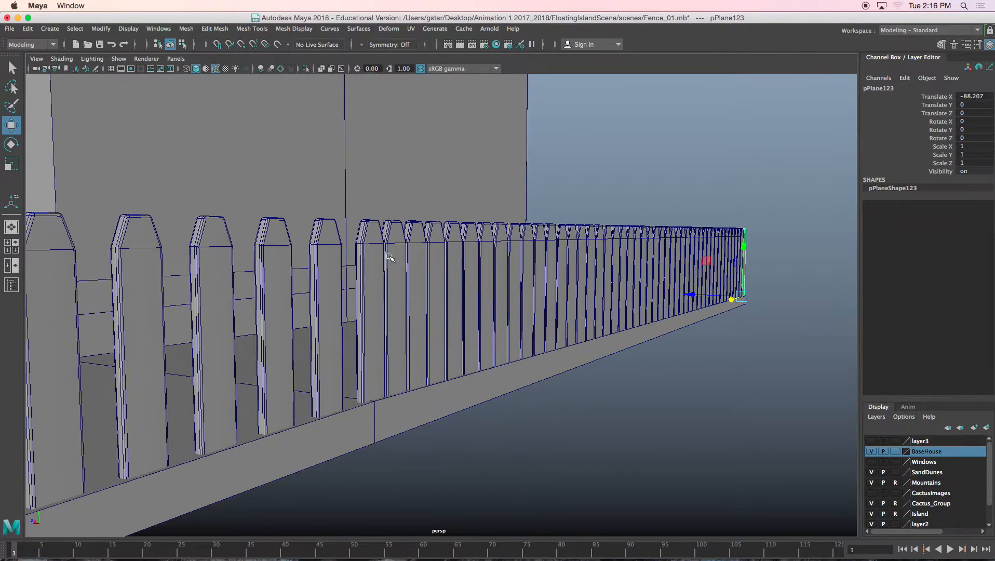
scroll(494, 237, down, 2)
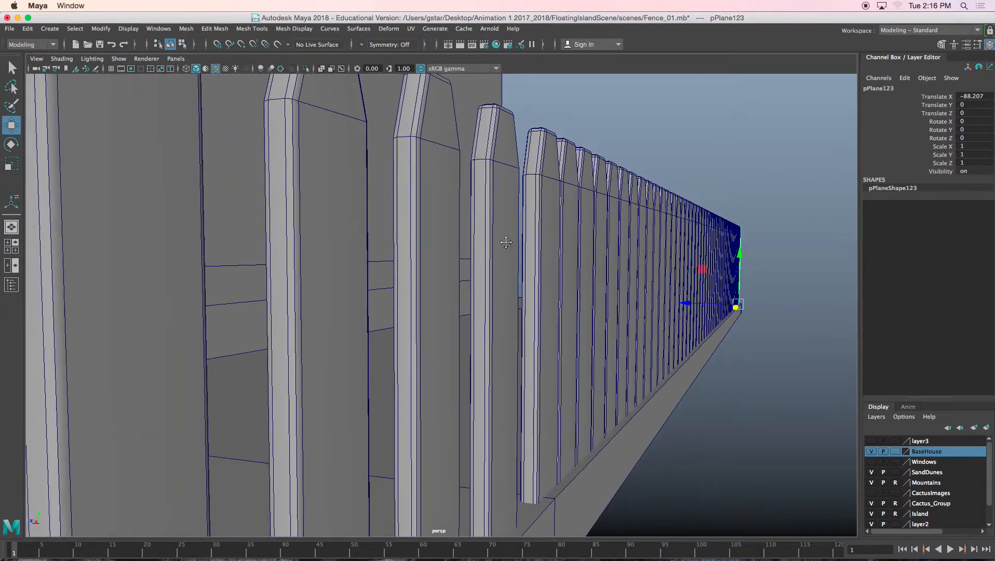
drag(646, 181, 773, 242)
scroll(669, 211, down, 5)
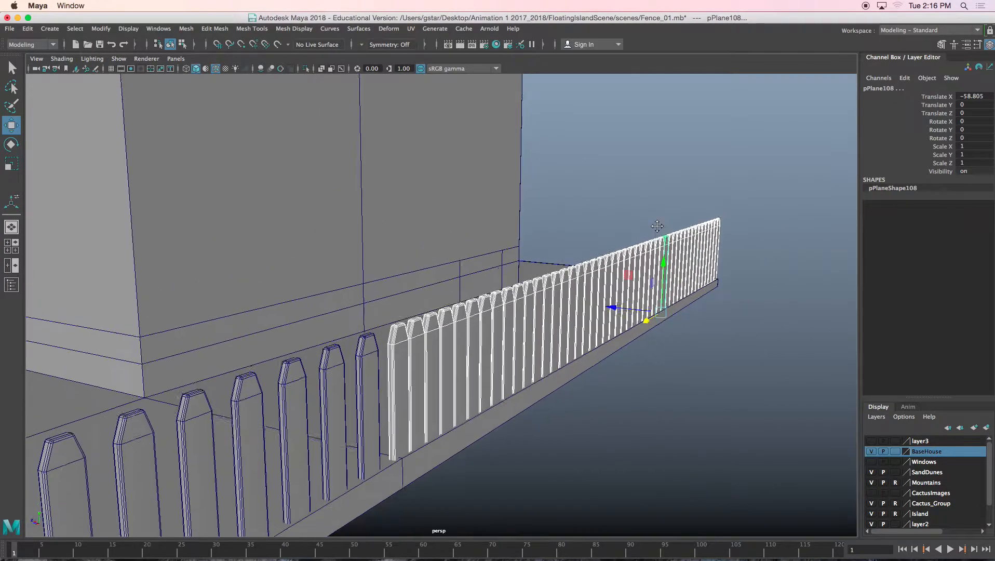
click(187, 29)
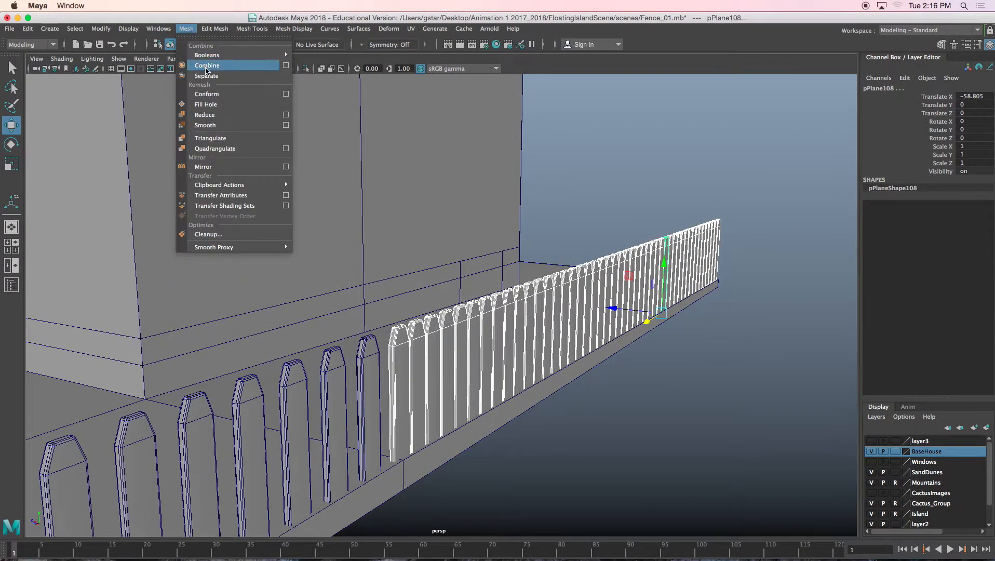
click(207, 66)
Step: Raise the top vertices of the combined back-edge section to make its pickets taller, and return to object mode
alt+drag(598, 220, 608, 176)
right_drag(608, 174, 543, 174)
key(f)
alt+drag(544, 174, 451, 205)
scroll(524, 220, down, 5)
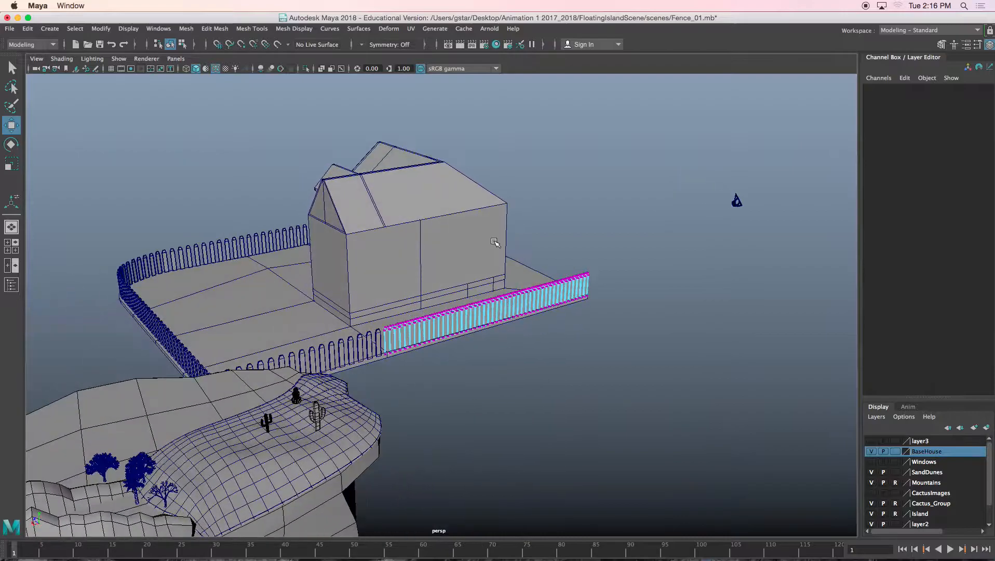
scroll(449, 272, up, 10)
scroll(448, 281, down, 8)
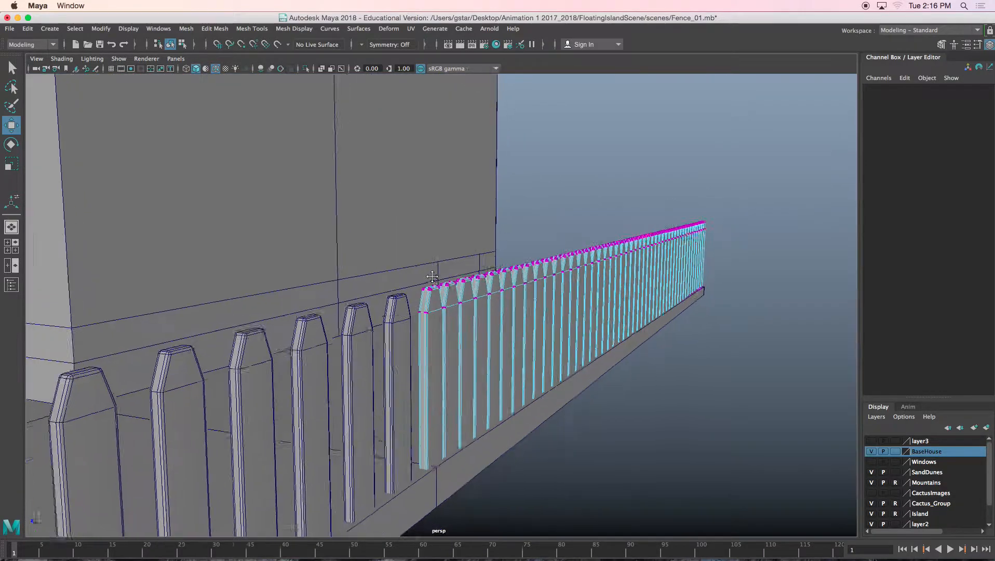
scroll(436, 276, up, 2)
alt+drag(424, 275, 430, 264)
alt+middle_drag(431, 264, 451, 265)
drag(428, 133, 768, 262)
scroll(689, 258, down, 3)
alt+drag(689, 258, 572, 272)
drag(502, 235, 332, 226)
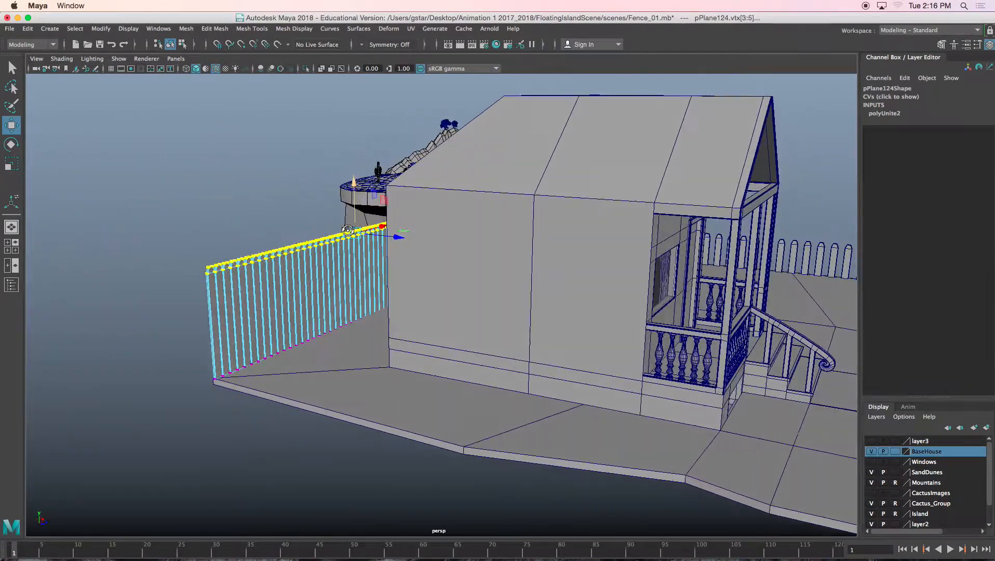
scroll(343, 249, down, 2)
alt+middle_drag(334, 278, 355, 260)
right_click(355, 260)
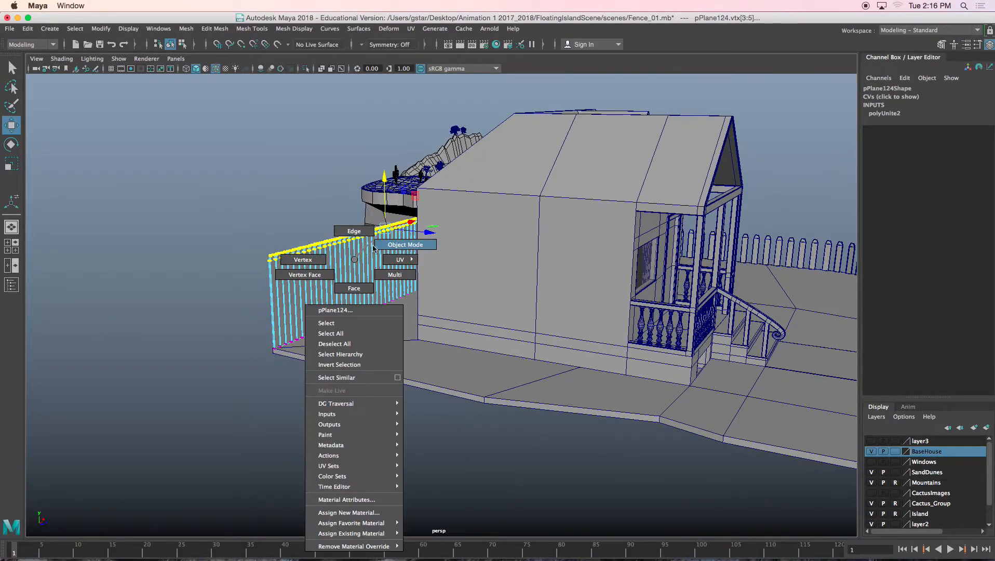
click(377, 245)
Step: Duplicate the tall fence section, shift the copy to about X -55.9 and set its Y rotation to 90
alt+drag(377, 245, 306, 380)
key(ctrl+d)
alt+middle_drag(400, 364, 406, 306)
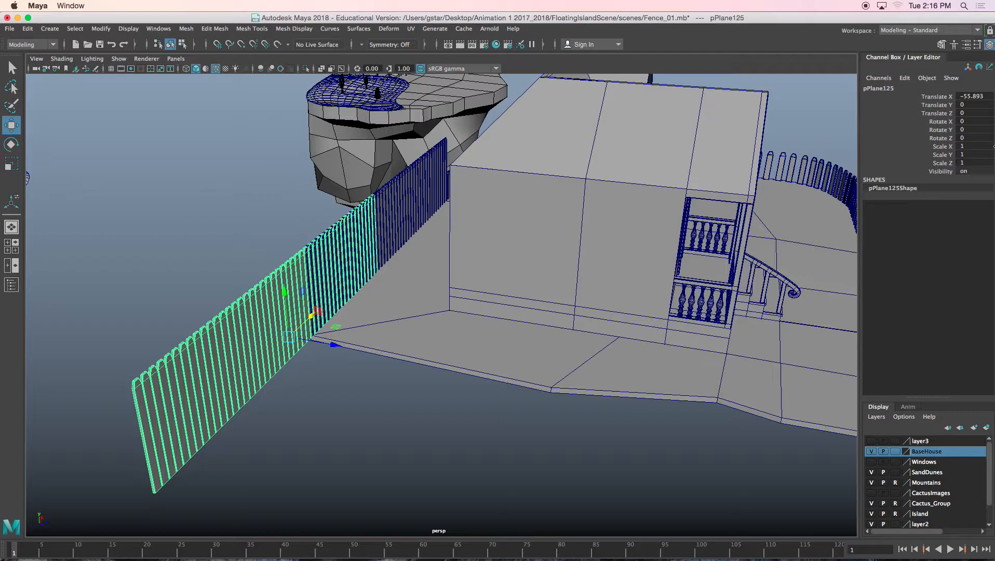
click(975, 129)
text(90)
key(Return)
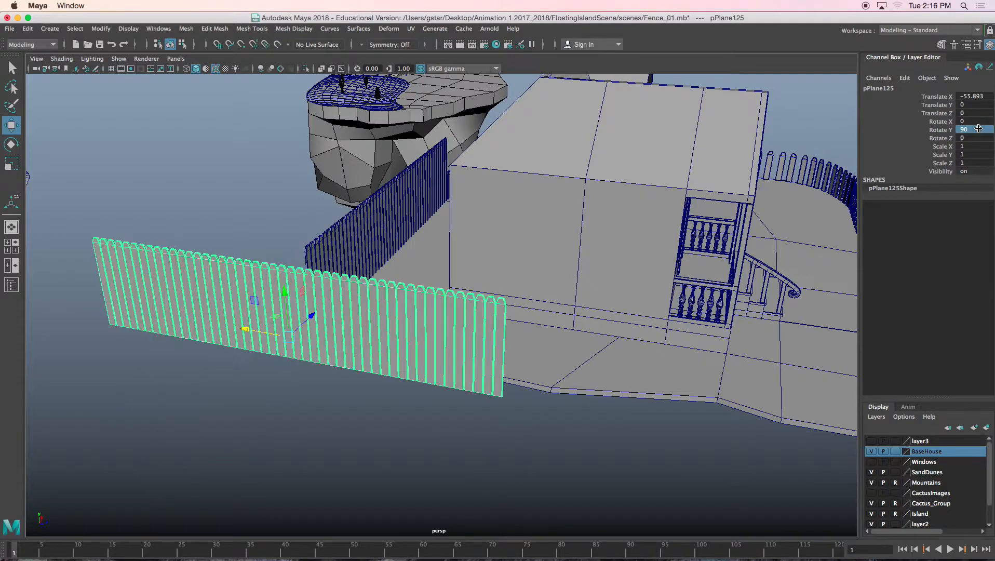
Step: Move the rotated fence section onto the adjoining side edge of the yard, at about X -44.7 and Z 47
drag(260, 328, 434, 358)
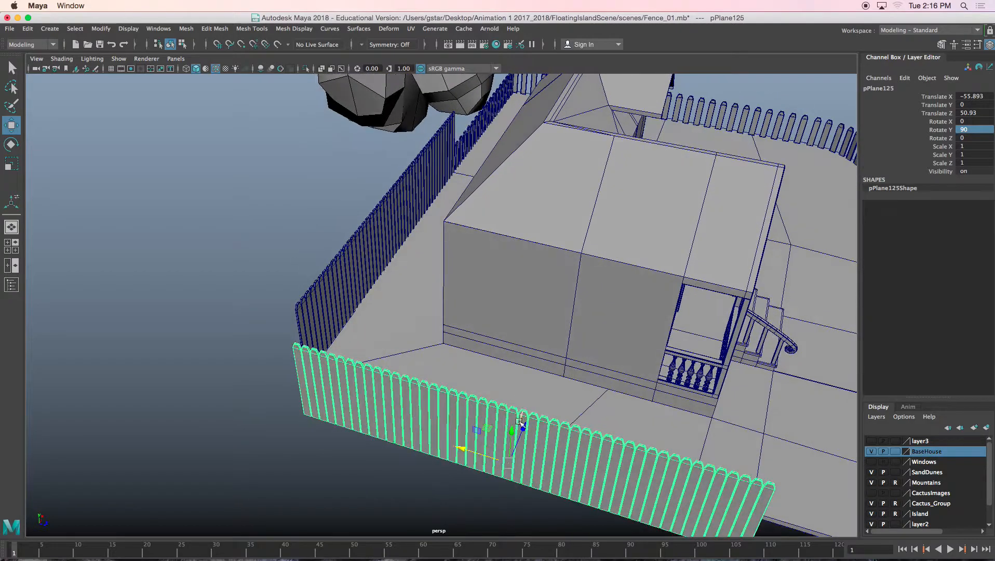
drag(523, 429, 523, 383)
alt+drag(592, 400, 473, 375)
alt+middle_drag(473, 375, 664, 359)
scroll(643, 355, up, 8)
alt+drag(644, 354, 520, 295)
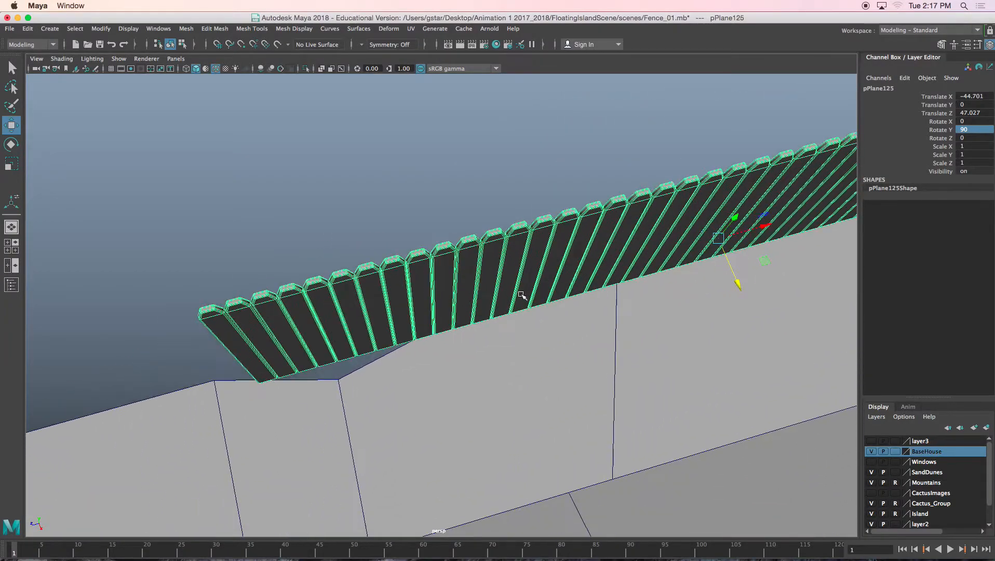
Step: Separate the rotated side-edge fence section into individual pickets
click(192, 30)
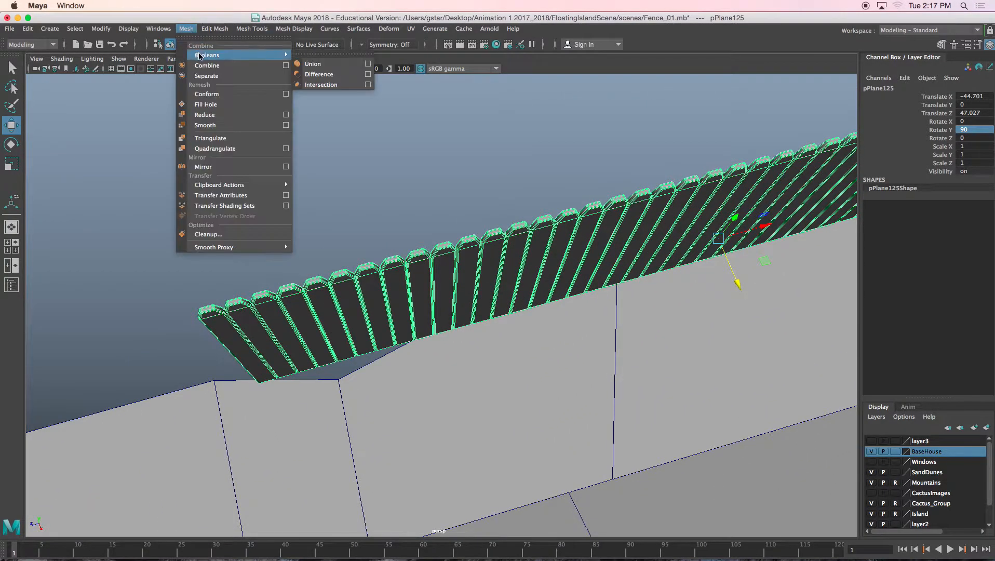
click(197, 74)
click(461, 262)
Step: Select the end pickets that run past the bend in the side edge and combine them into one mesh
alt+drag(465, 264, 449, 221)
alt+middle_drag(449, 221, 435, 208)
drag(217, 173, 434, 232)
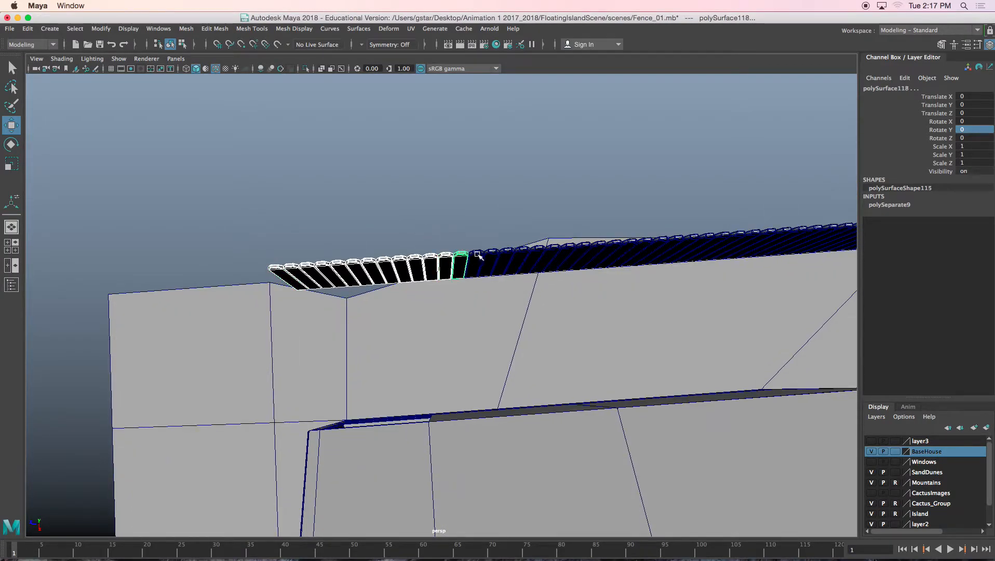
click(188, 33)
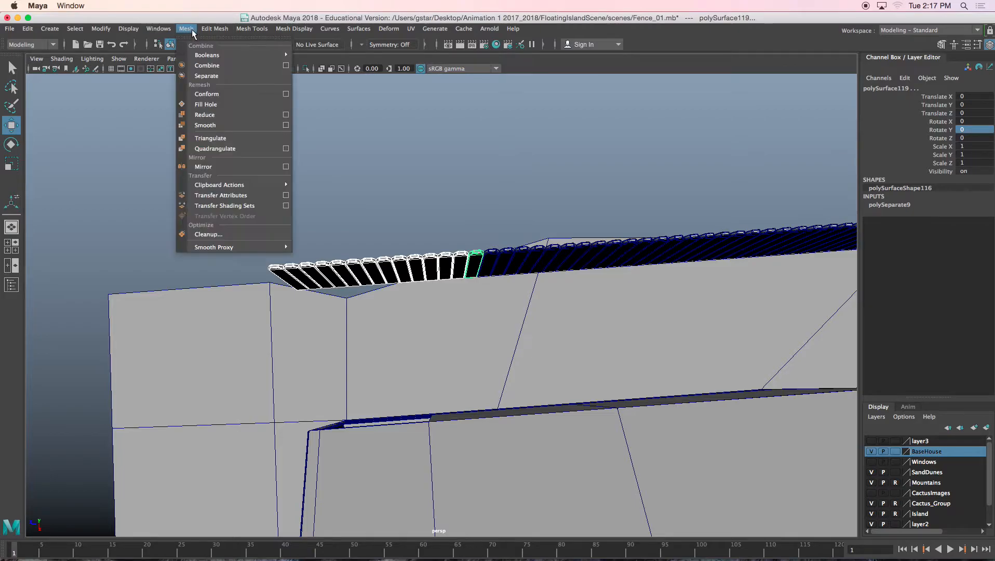
click(213, 66)
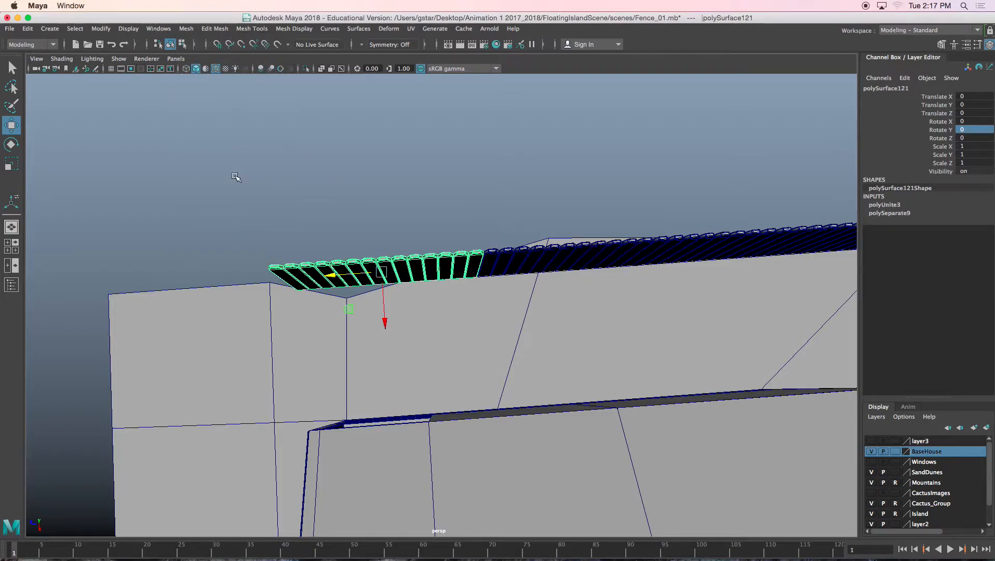
Step: Set the combined end section's Y rotation to 90 and move it to about X 6.4, Z -13.5, against the remaining row
key(e)
drag(424, 297, 637, 266)
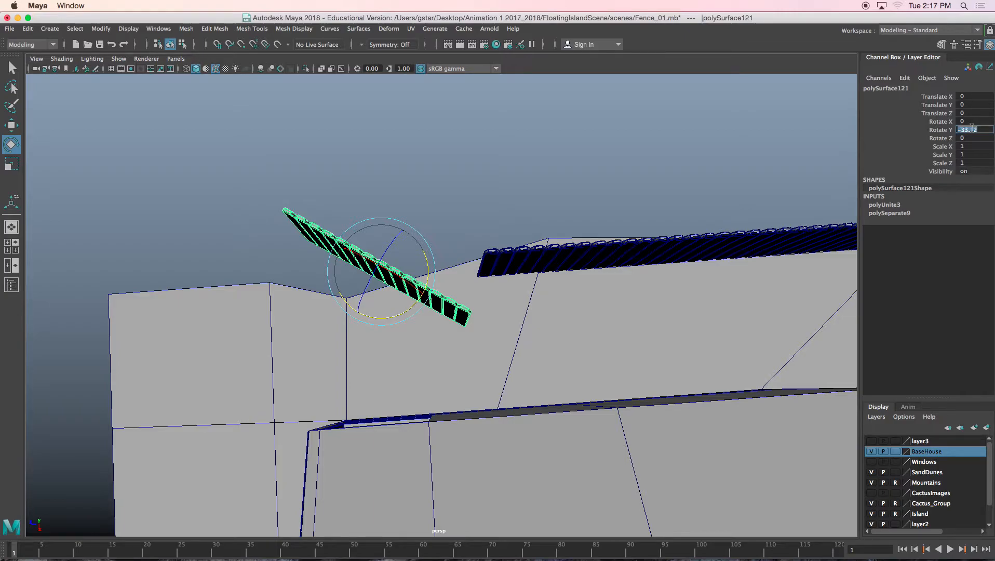
key(Return)
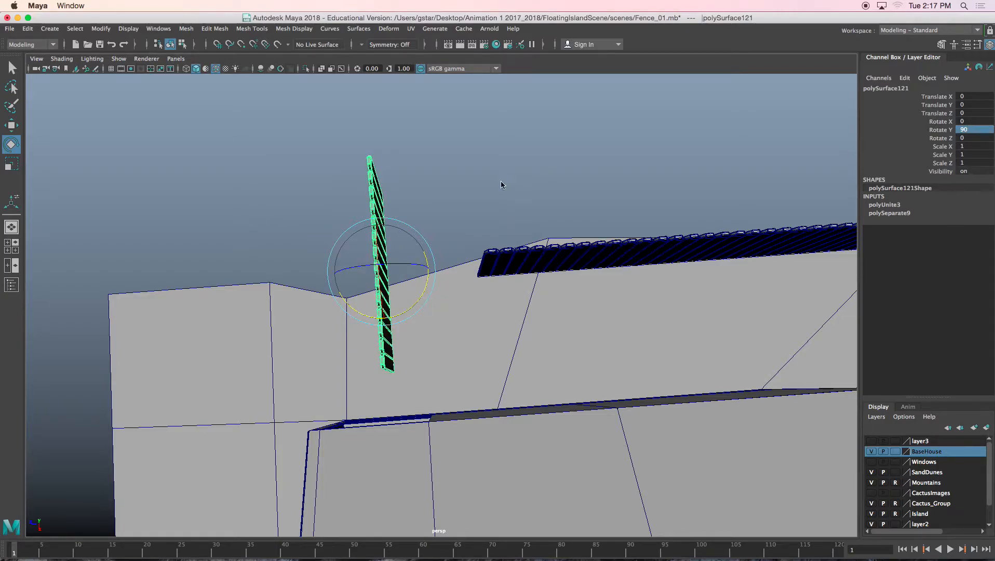
key(w)
drag(425, 264, 513, 279)
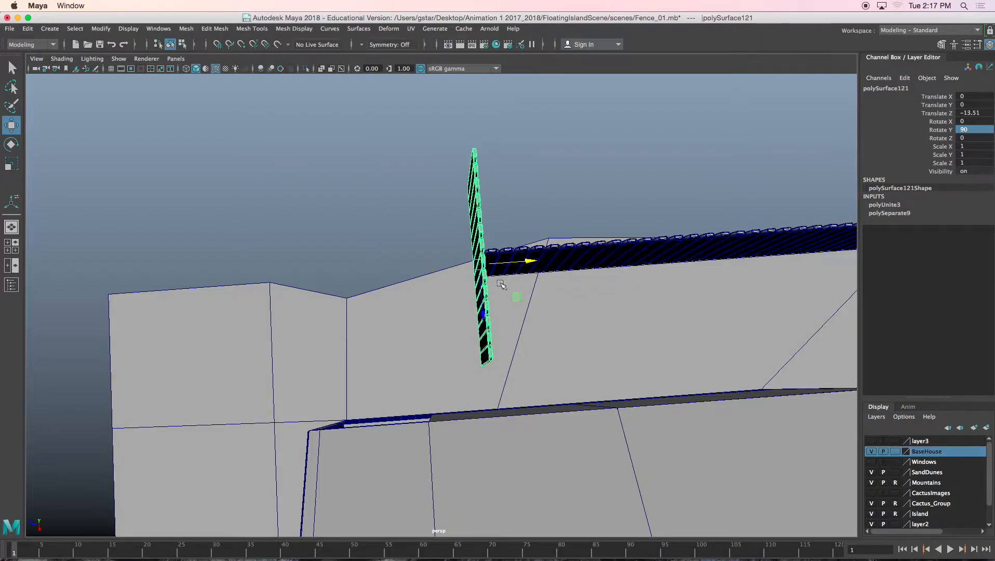
middle_drag(483, 315, 482, 358)
mouse_move(481, 335)
alt+mouse_down()
mouse_move(477, 326)
mouse_move(539, 289)
mouse_move(516, 360)
mouse_move(542, 282)
mouse_move(495, 268)
mouse_move(437, 321)
mouse_move(473, 346)
mouse_move(479, 331)
mouse_move(477, 352)
alt+mouse_up()
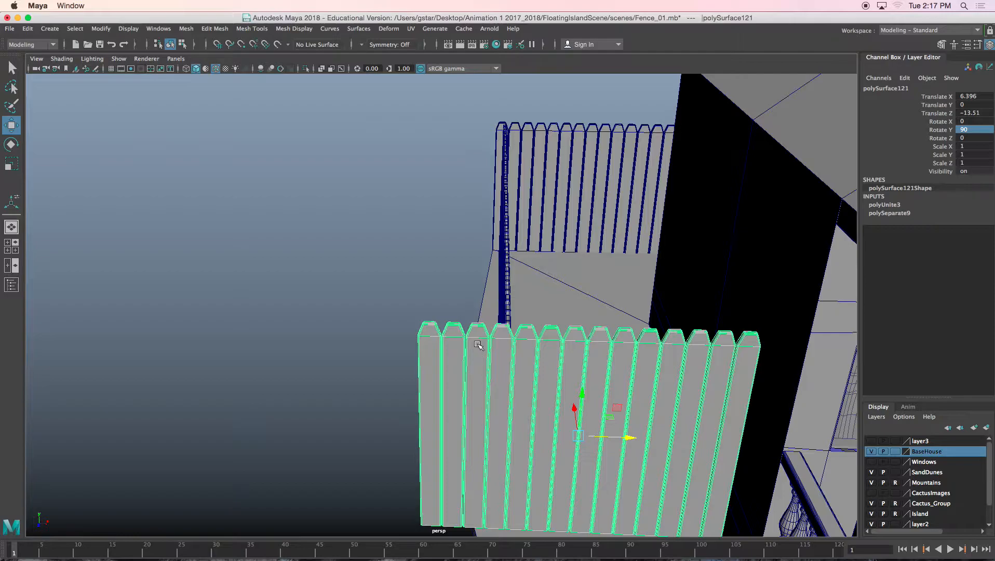
Step: Select the remaining row of separated pickets along the side edge and center their pivots
click(509, 310)
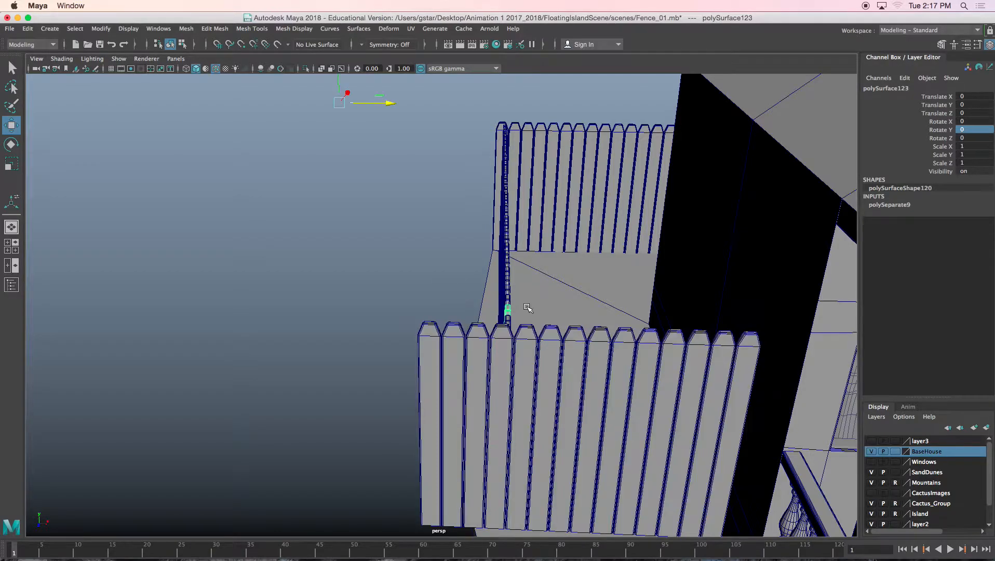
alt+drag(506, 302, 546, 294)
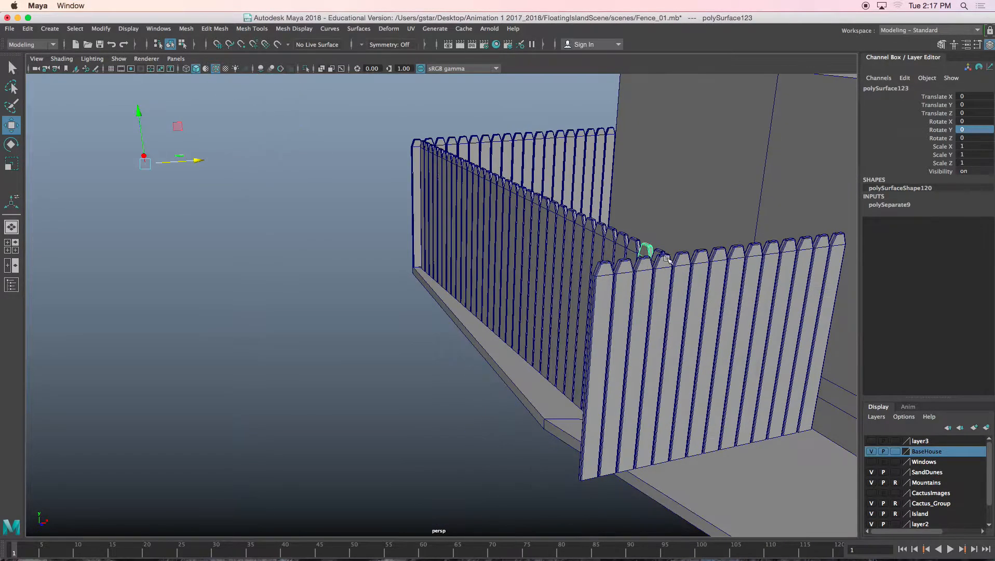
alt+drag(634, 240, 598, 227)
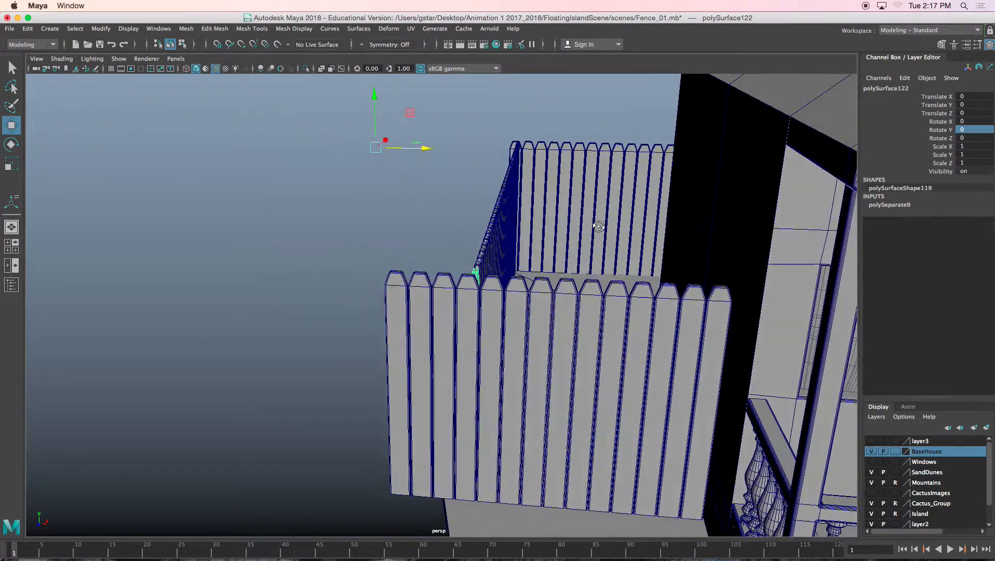
drag(510, 284, 511, 285)
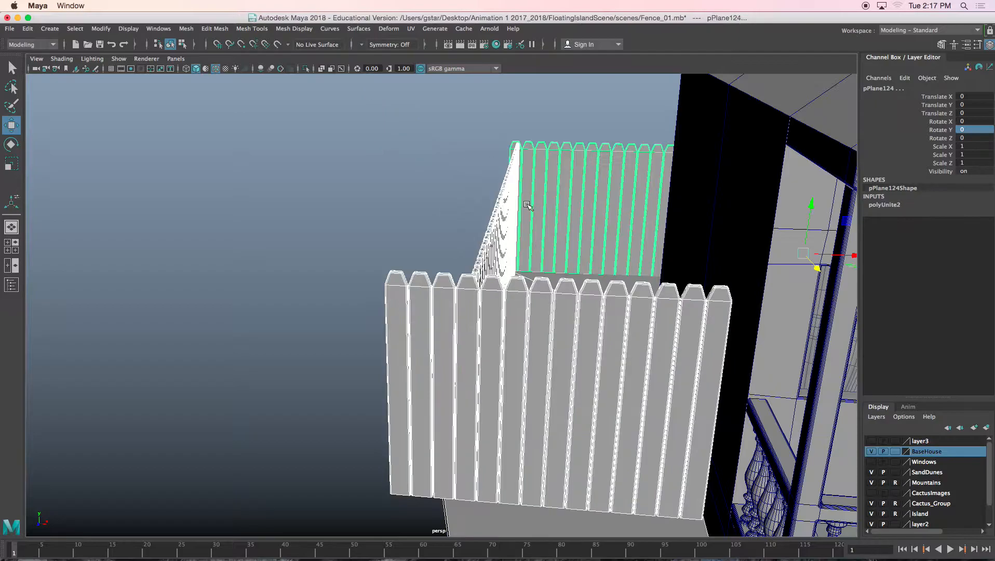
click(538, 273)
drag(437, 298, 480, 285)
click(100, 29)
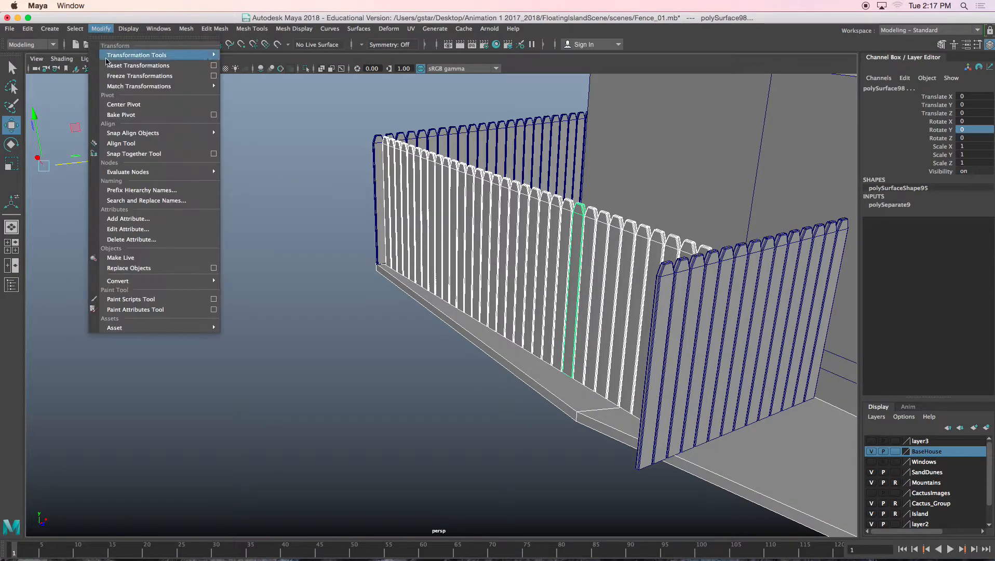
click(122, 104)
Step: Shift the selected side-edge pickets to about Z -0.88, towards the house
alt+drag(301, 200, 459, 279)
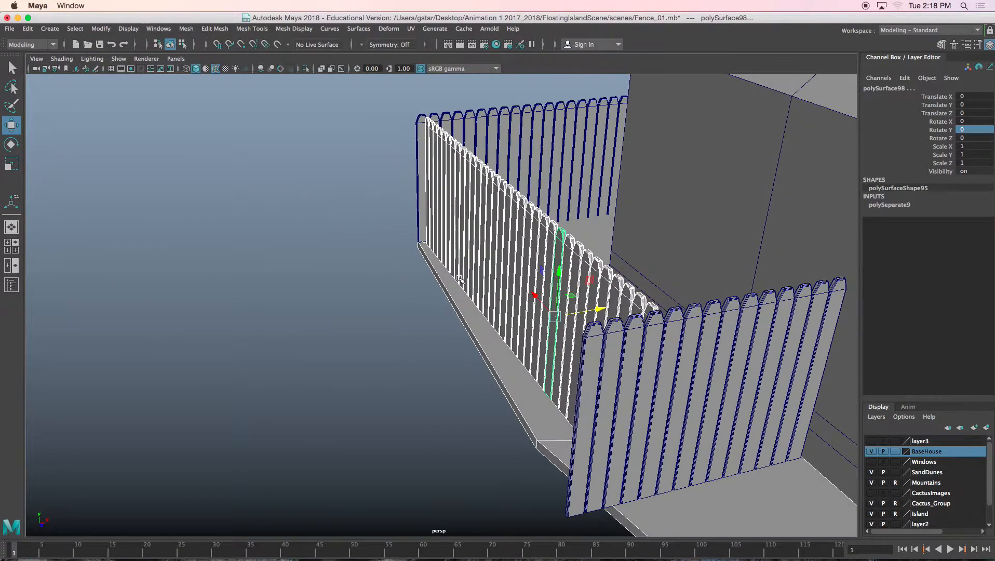
mouse_move(574, 331)
alt+mouse_down()
mouse_move(559, 333)
mouse_move(575, 331)
alt+mouse_up()
alt+middle_drag(591, 351, 540, 303)
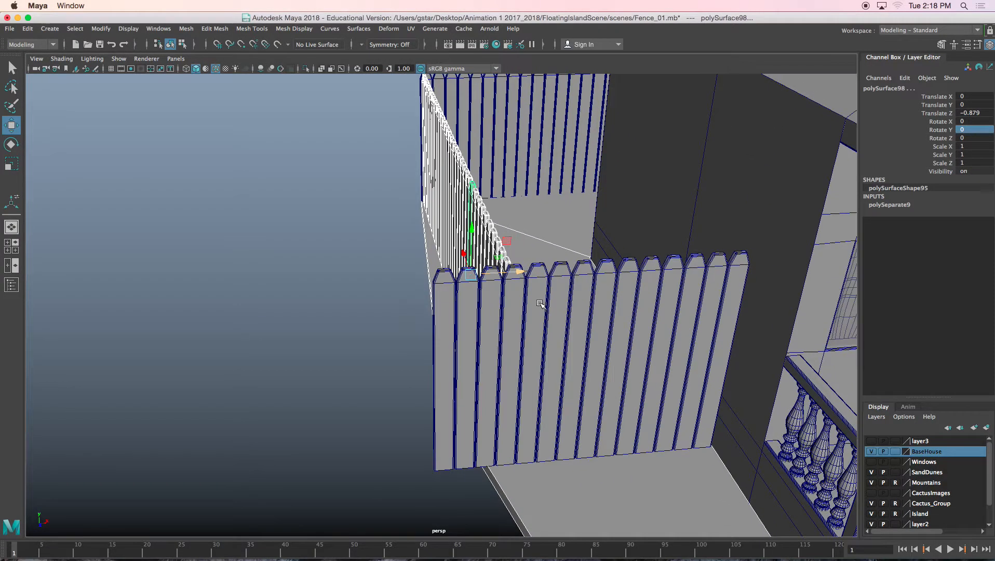
Step: Separate the tall front section's combined mesh and delete its outermost pickets that overhang the yard's side edge
click(499, 302)
alt+drag(493, 310, 488, 315)
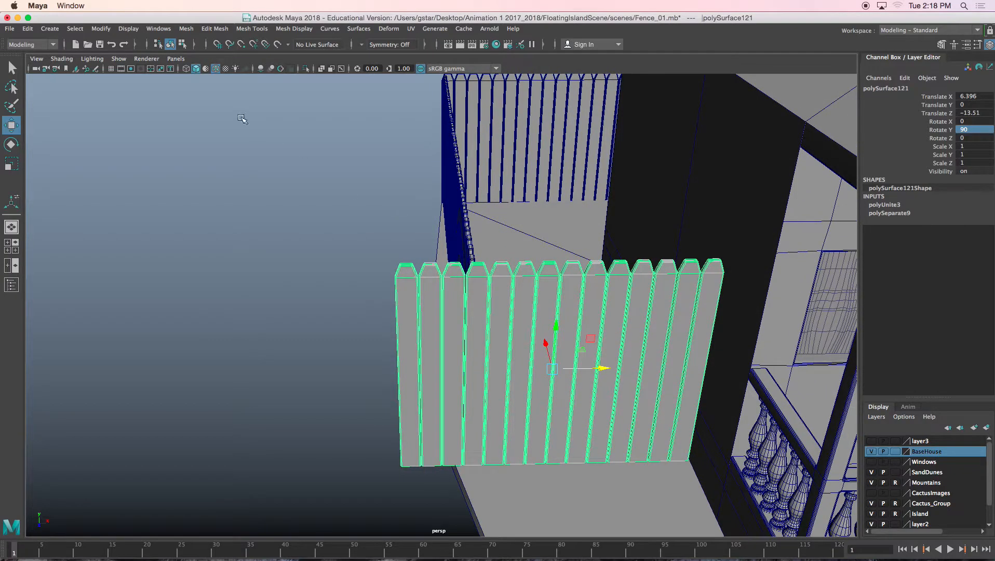
click(185, 29)
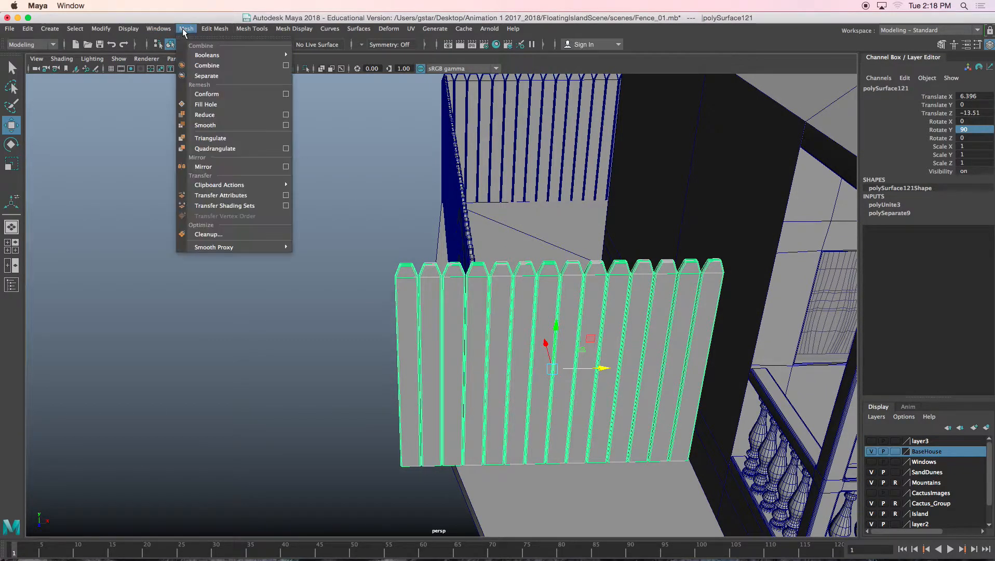
click(202, 77)
click(415, 271)
key(Delete)
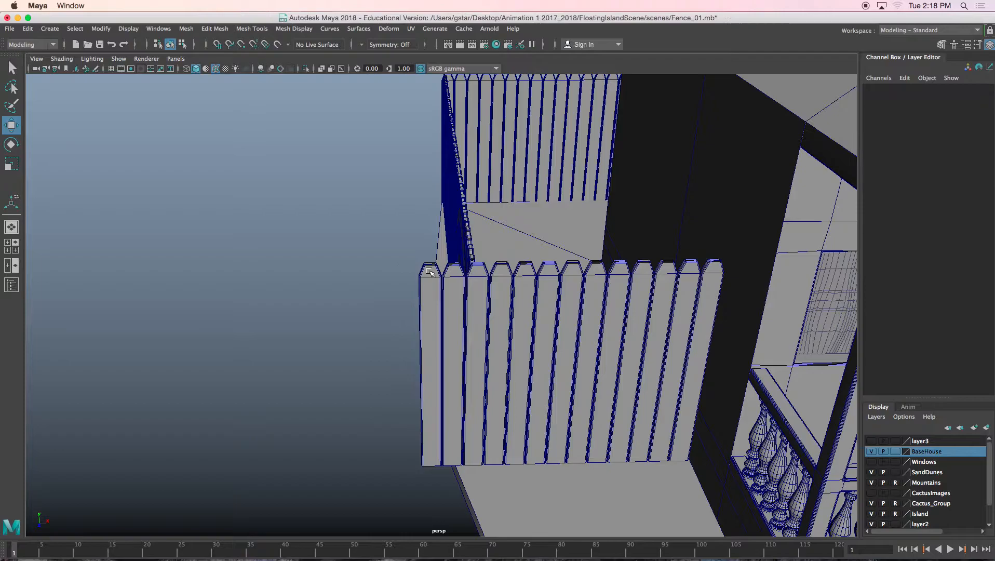
click(431, 272)
key(Delete)
click(459, 281)
key(Delete)
click(475, 282)
scroll(482, 294, down, 8)
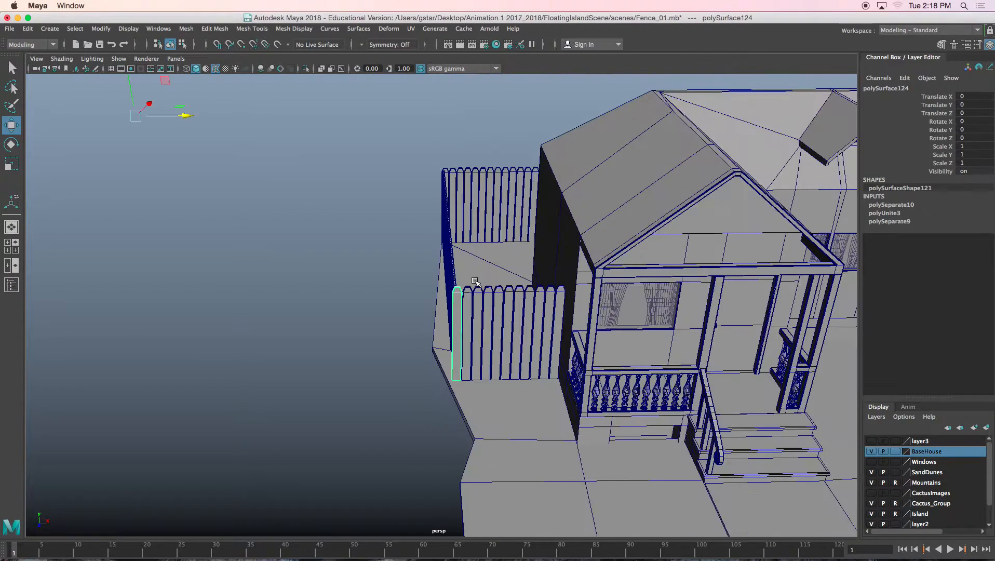
Step: Duplicate a short picket from the opposite side row and move it to about X -148.8, Z -25.2, beside the tall front section
alt+middle_drag(558, 309, 419, 310)
mouse_move(467, 307)
alt+mouse_down()
mouse_move(514, 307)
mouse_move(475, 313)
alt+mouse_up()
alt+drag(614, 313, 589, 307)
click(578, 220)
alt+drag(578, 223, 562, 261)
key(ctrl+d)
drag(630, 253, 479, 301)
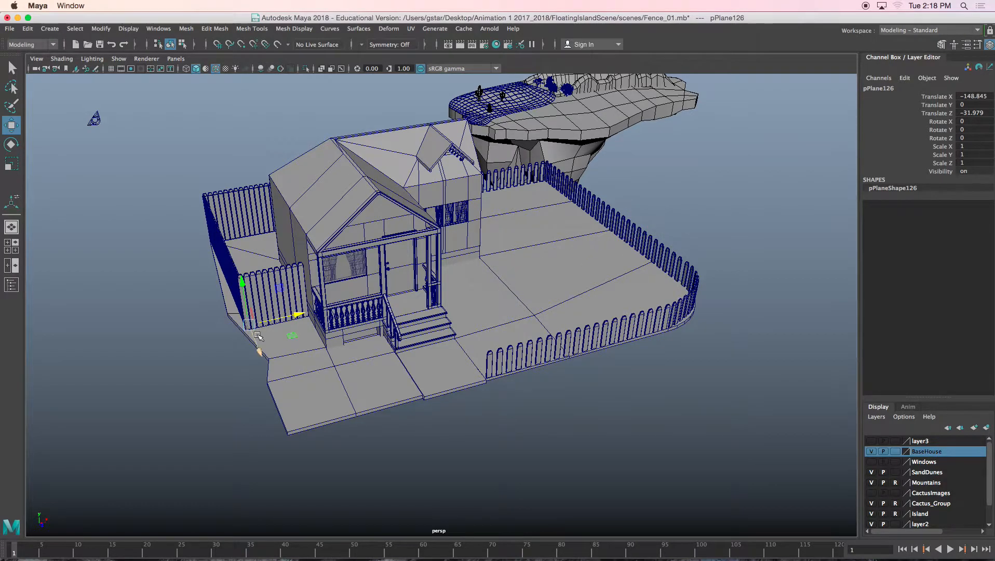
drag(256, 347, 259, 349)
Step: Fit the short picket against the tall fence's outer front corner at about X -150, Z -27.6
scroll(258, 349, up, 5)
alt+middle_drag(312, 338, 366, 328)
scroll(384, 307, up, 5)
scroll(410, 310, up, 3)
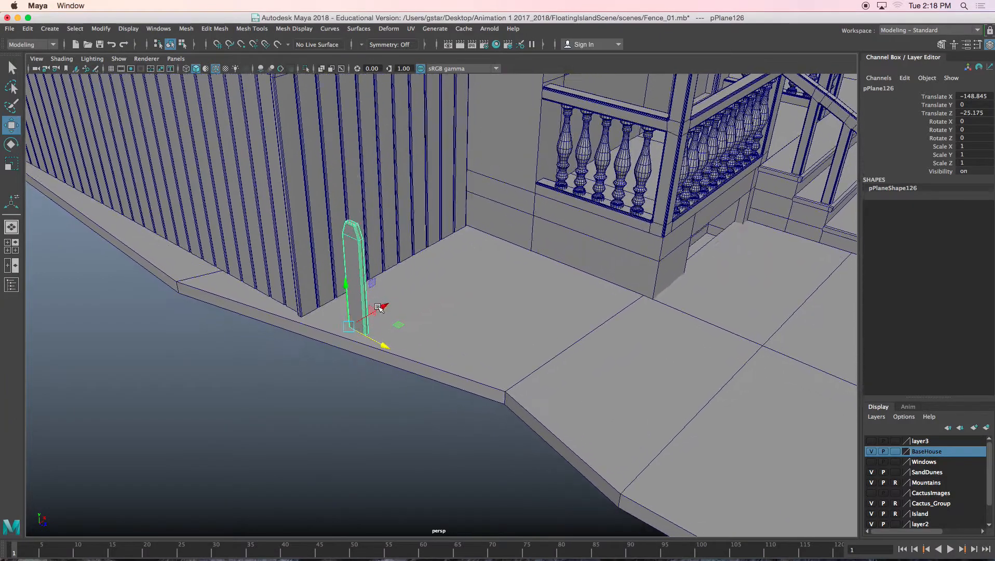
alt+drag(377, 309, 372, 337)
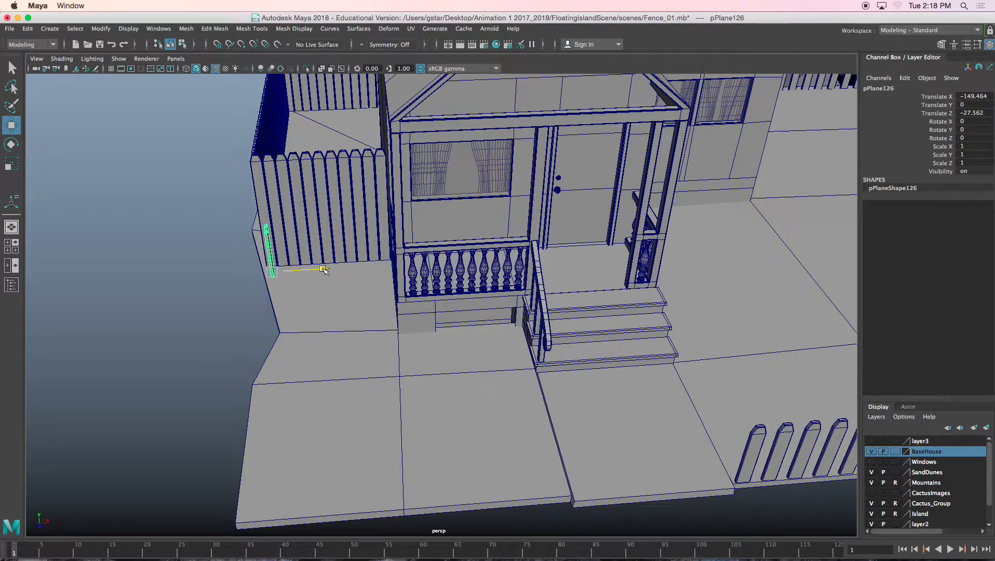
alt+drag(319, 269, 426, 312)
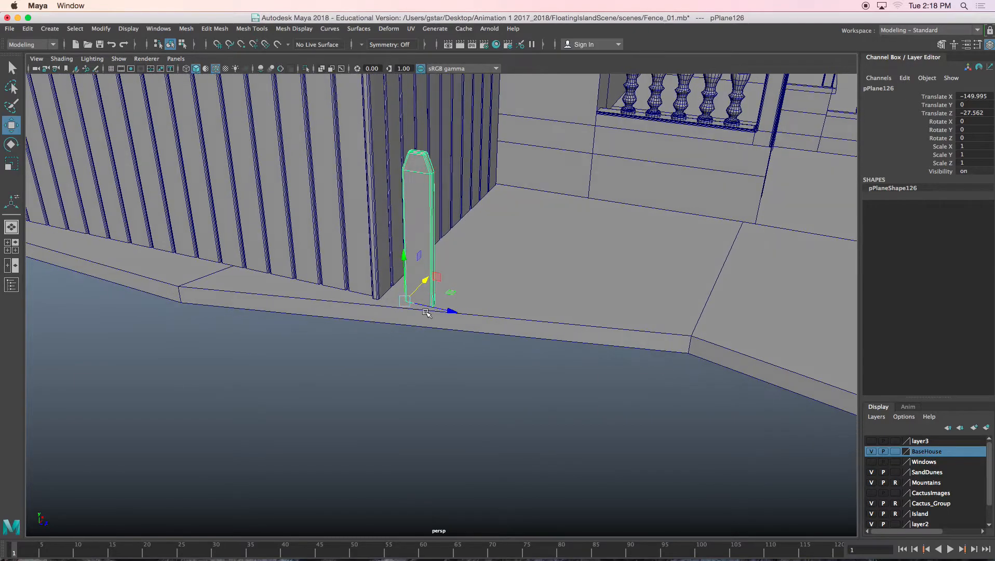
Step: Reposition the short picket's pivot to its base, then place a duplicate at about X -149.5, Z -25.9, rotated about 8.2 in Y
key(d)
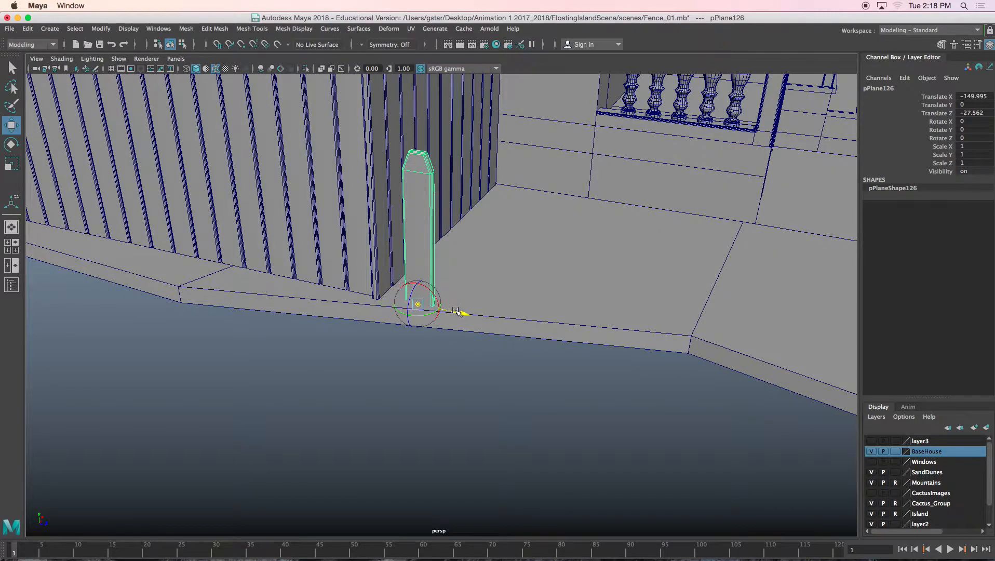
alt+drag(444, 310, 497, 312)
drag(574, 306, 365, 322)
middle_drag(338, 319, 342, 319)
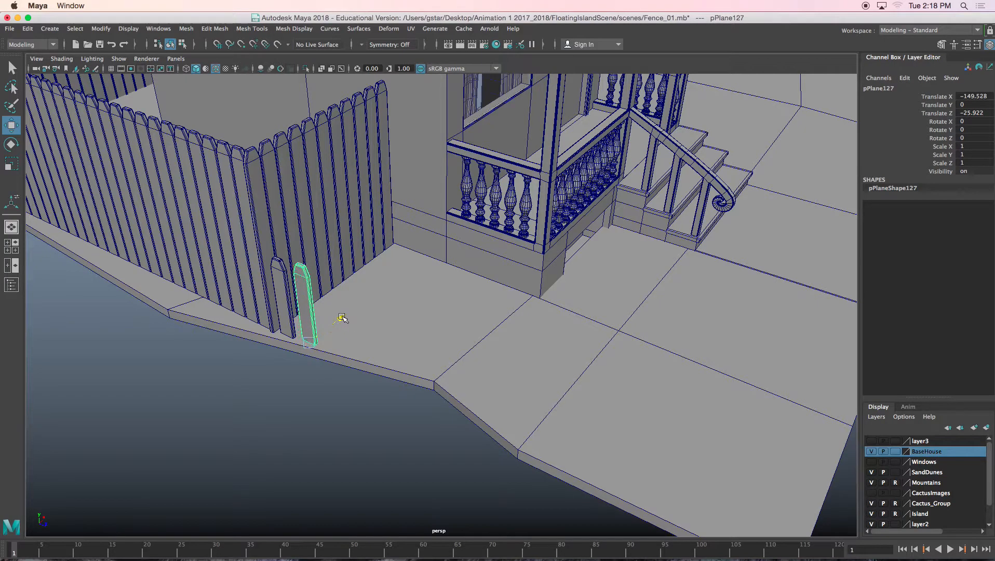
key(e)
drag(335, 365, 338, 365)
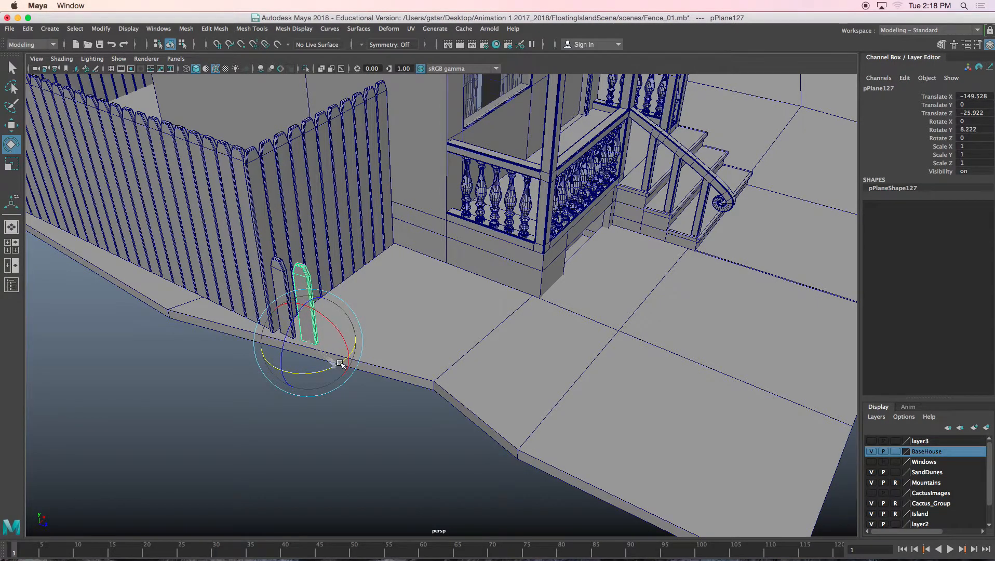
Step: Duplicate the picket along the angled side edge from about Z -23 to Z -16.4, with a Y rotation of about 11.9
key(super+d)
key(w)
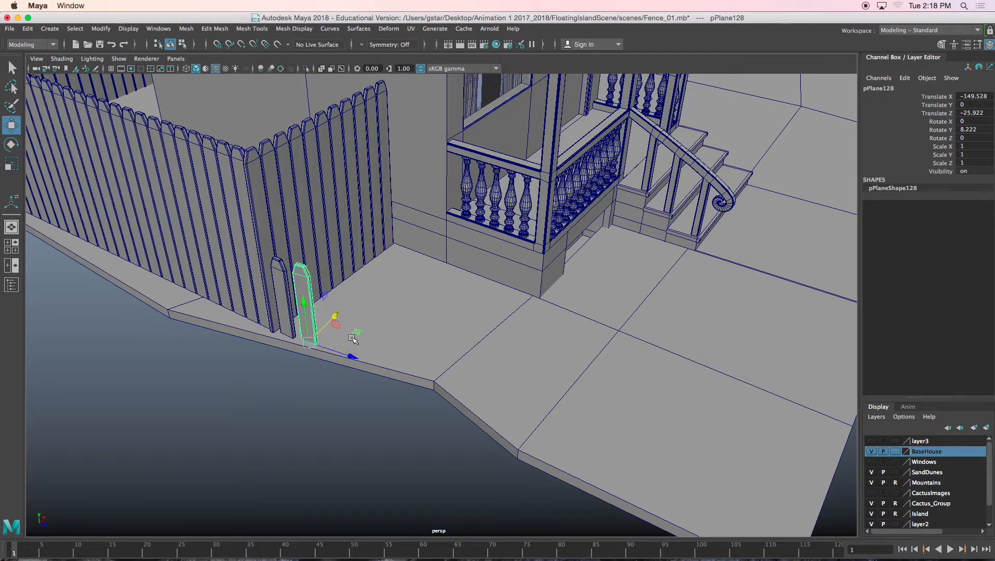
drag(346, 354, 379, 352)
key(e)
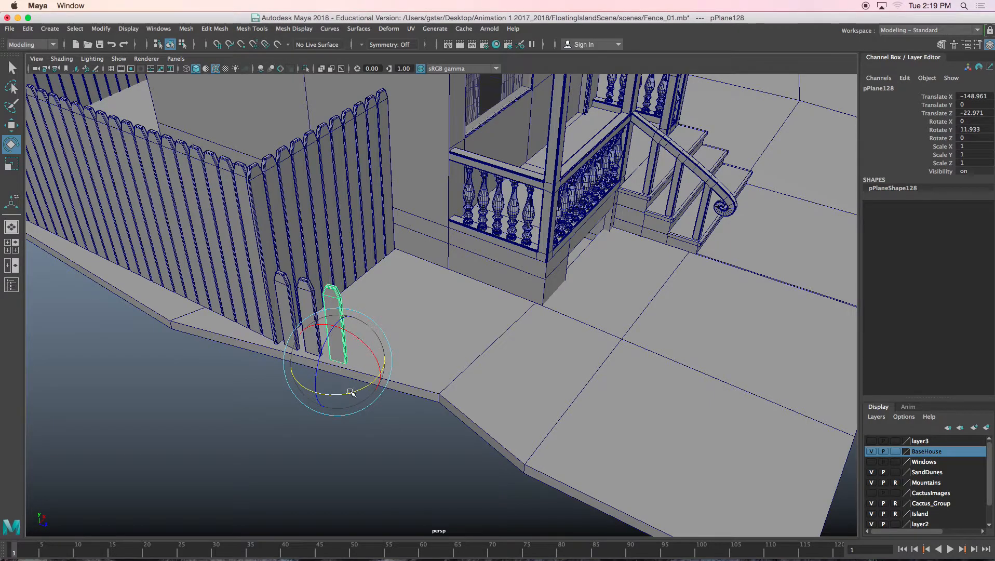
key(w)
mouse_move(373, 369)
mouse_down()
mouse_move(413, 382)
mouse_move(375, 387)
mouse_up()
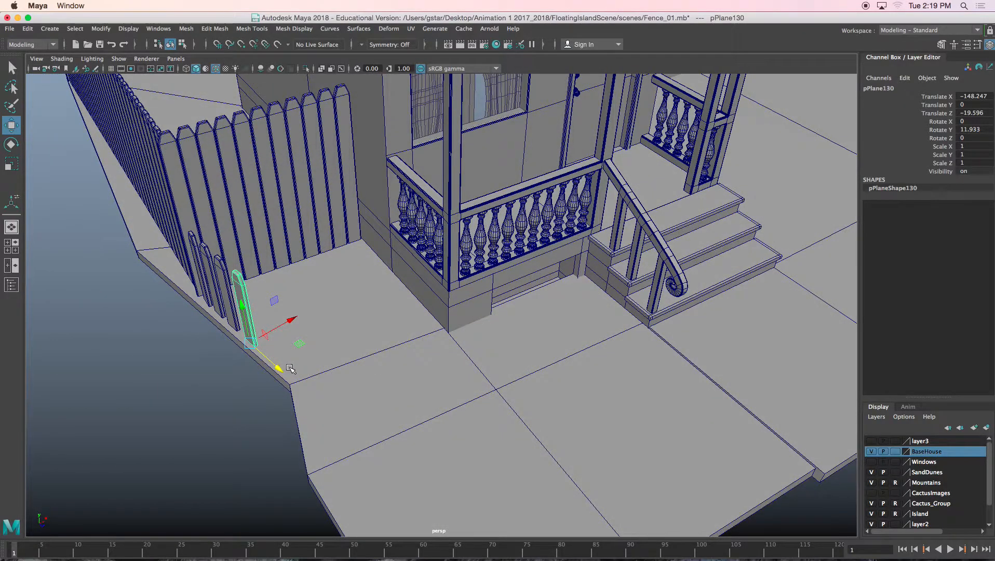
drag(278, 369, 317, 374)
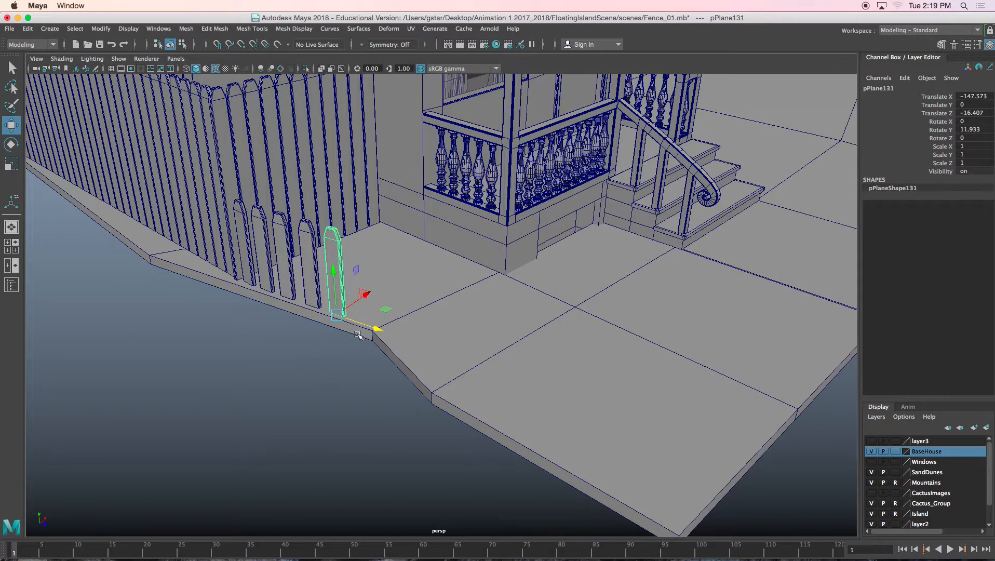
Step: Continue the duplicates to the first bend, placing one at about X -146.9, Z -10.9 with a Y rotation of about -9.1
drag(363, 323, 397, 350)
key(e)
key(w)
drag(414, 317, 418, 319)
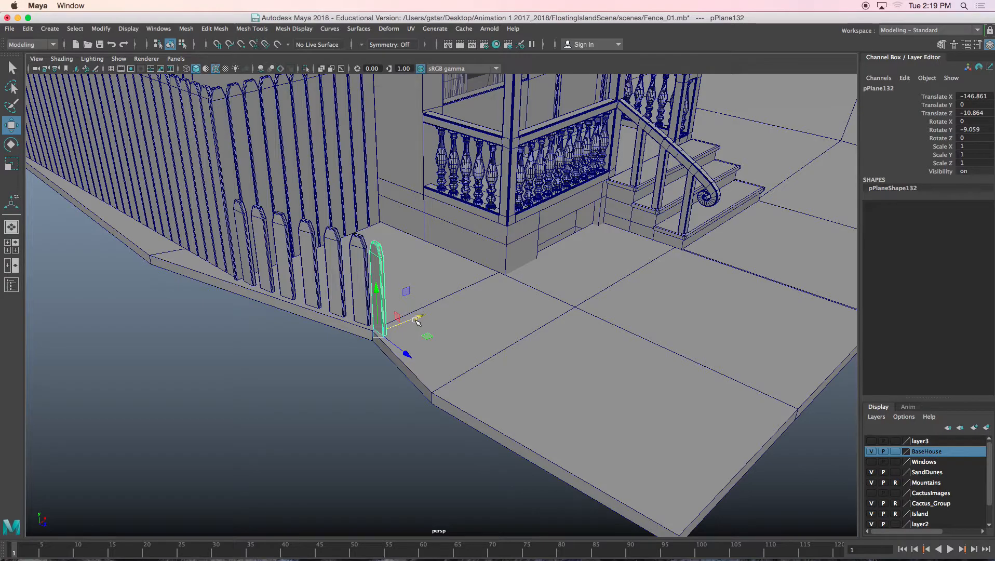
Step: Add more duplicates between the two bends of the side edge, moving and rotating each to follow the edge
drag(397, 346, 423, 370)
drag(432, 334, 435, 334)
key(e)
drag(439, 365, 491, 379)
key(w)
key(e)
key(w)
Step: Duplicate pickets along the last straight stretch to the front corner at about -1.9 Y rotation, adjusting their spacing along the edge
key(ctrl+d)
drag(490, 424, 620, 501)
key(ctrl+d)
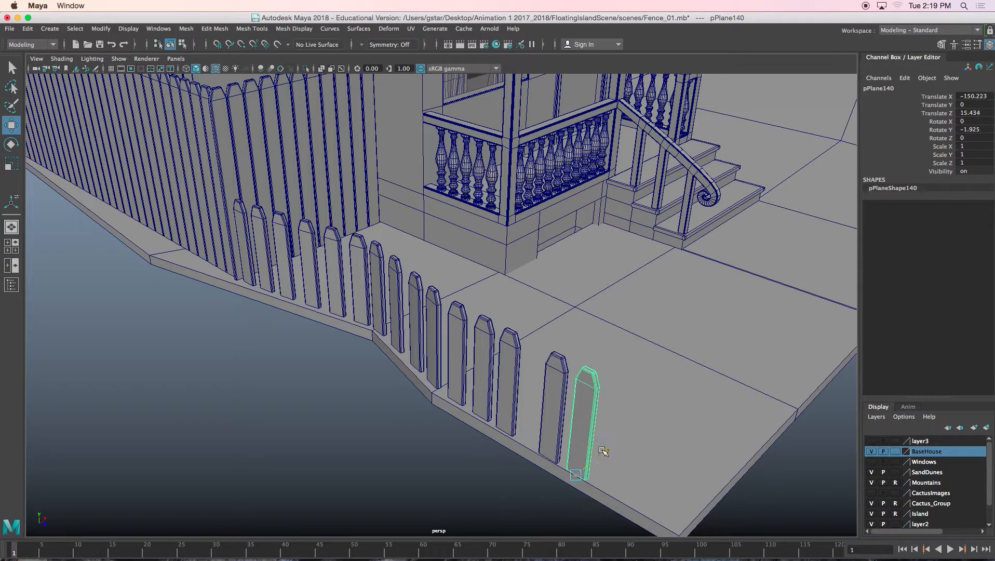
click(567, 406)
drag(580, 432, 583, 430)
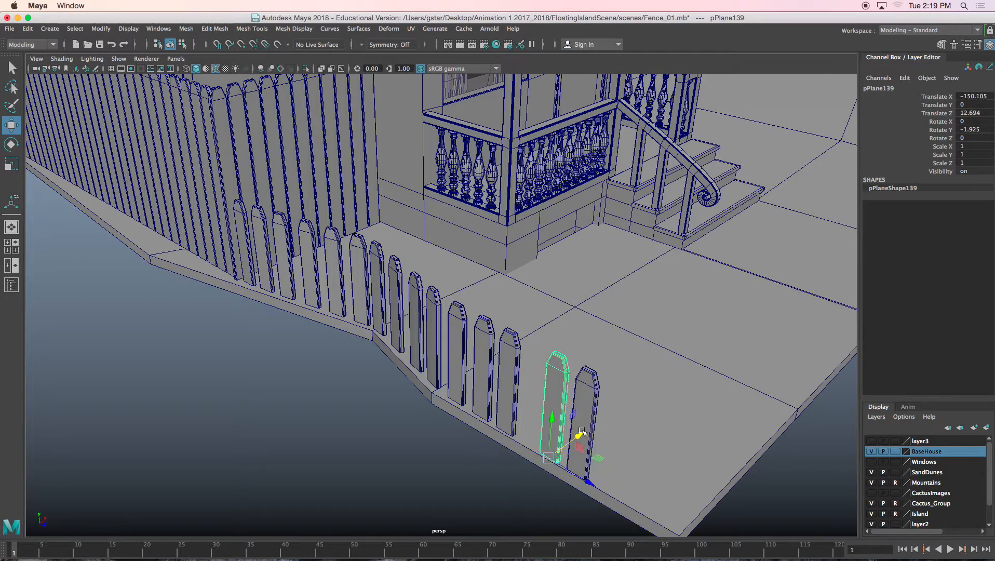
alt+middle_drag(605, 451, 548, 390)
drag(514, 399, 541, 415)
click(517, 311)
click(512, 308)
Step: Duplicate the front row's end picket and move it across the walkway to about X -23.2
click(591, 276)
alt+drag(562, 304, 561, 313)
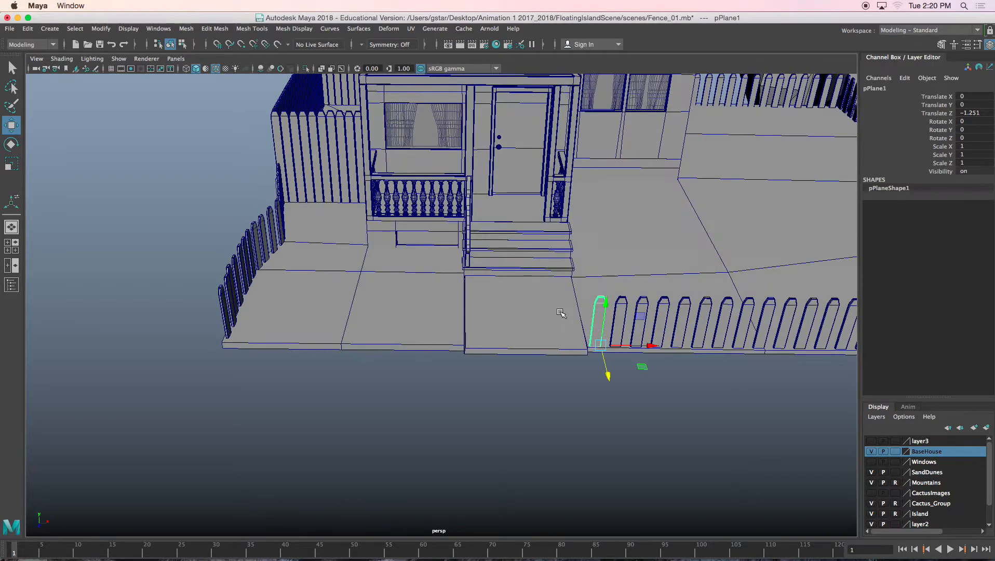
key(ctrl+d)
drag(619, 344, 481, 326)
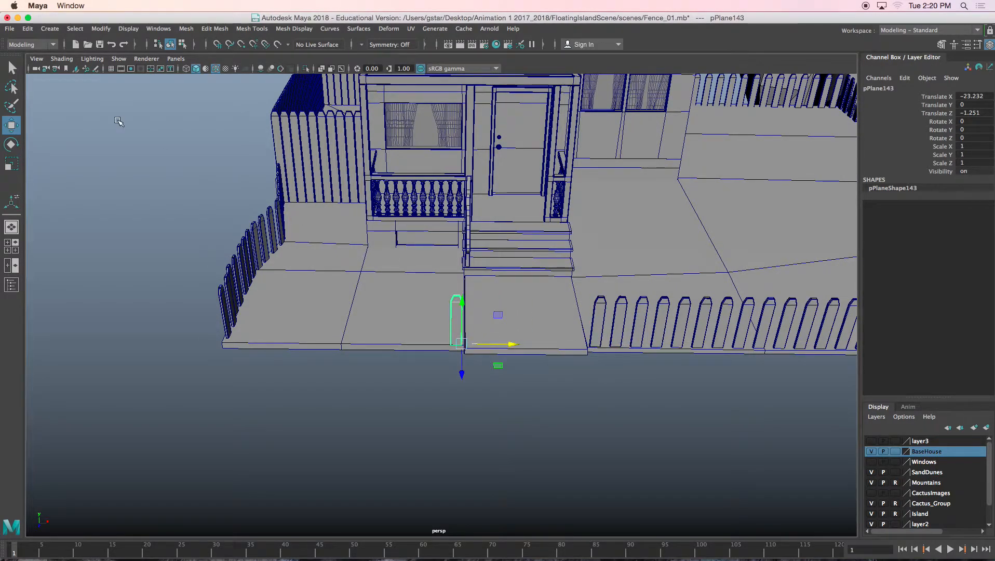
Step: Freeze the duplicated picket's transformations, delete its history and save the scene
click(101, 28)
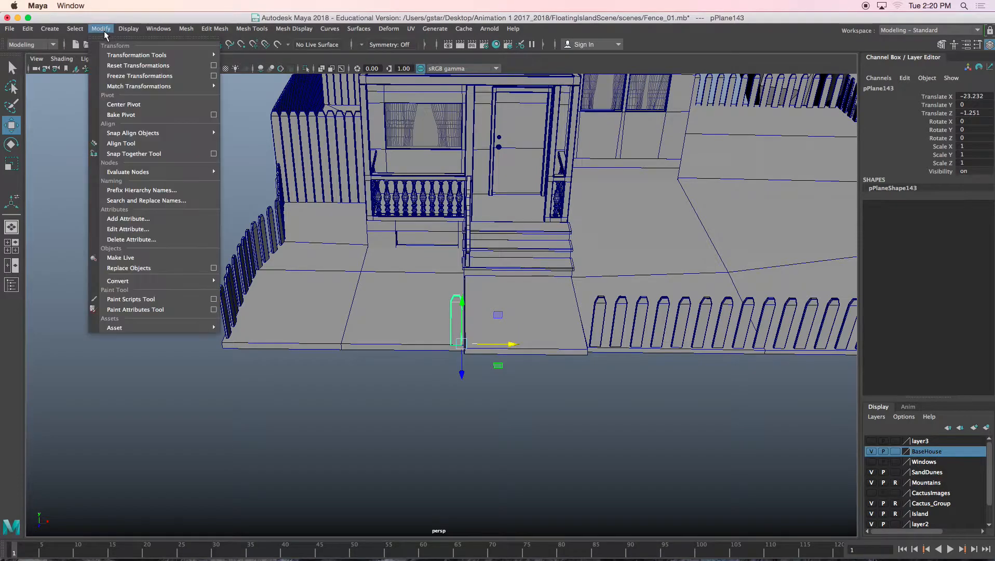
click(114, 76)
click(27, 28)
mouse_move(67, 150)
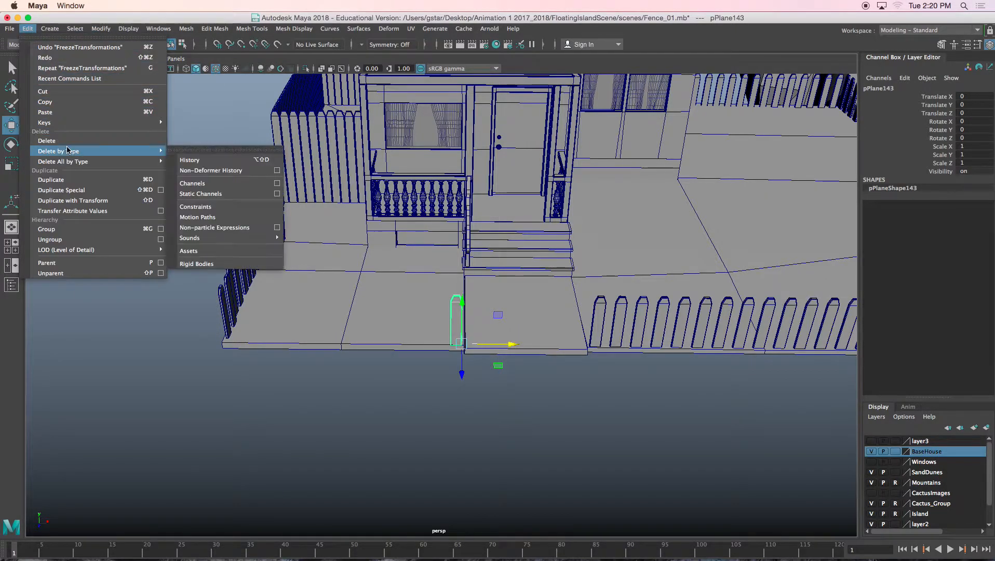
click(180, 160)
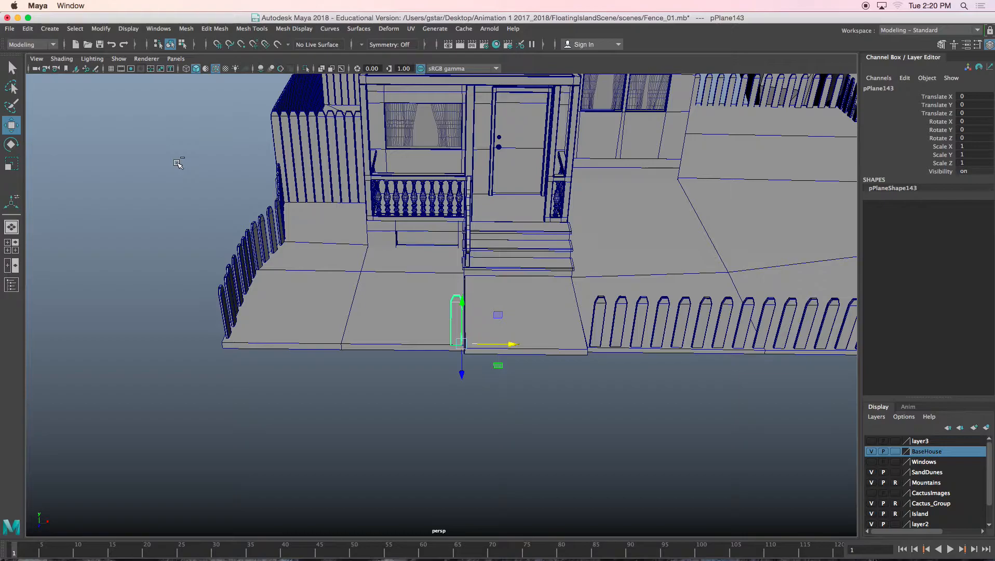
key(super+s)
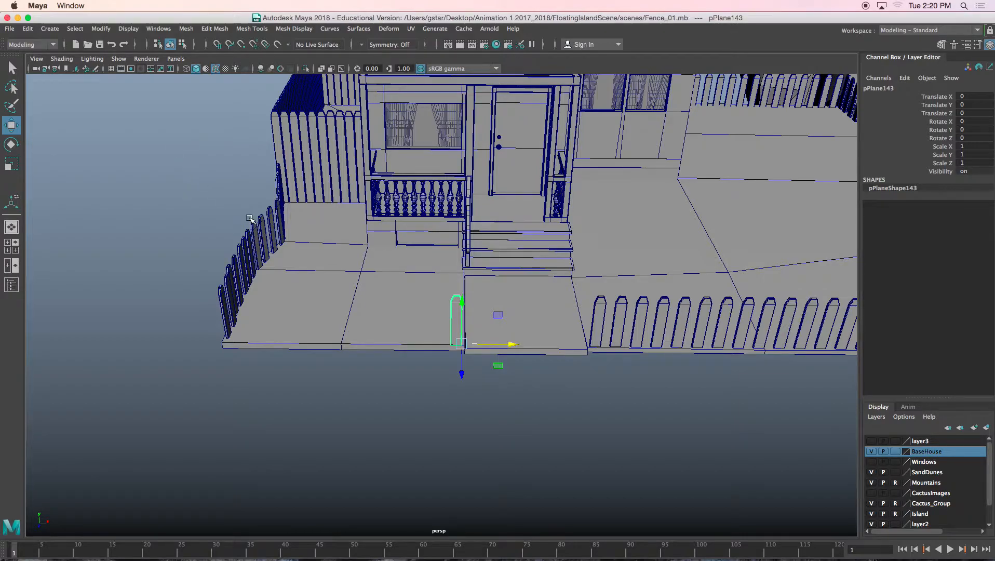
Step: Try a second copy about 2.8 units farther along the front edge, then delete both copies beside the walkway
key(super+d)
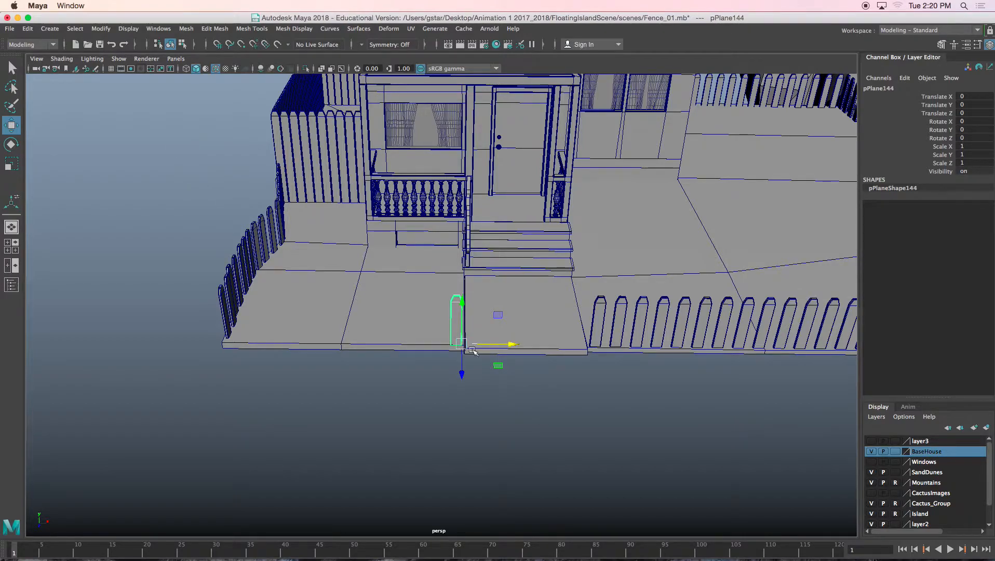
drag(487, 346, 466, 346)
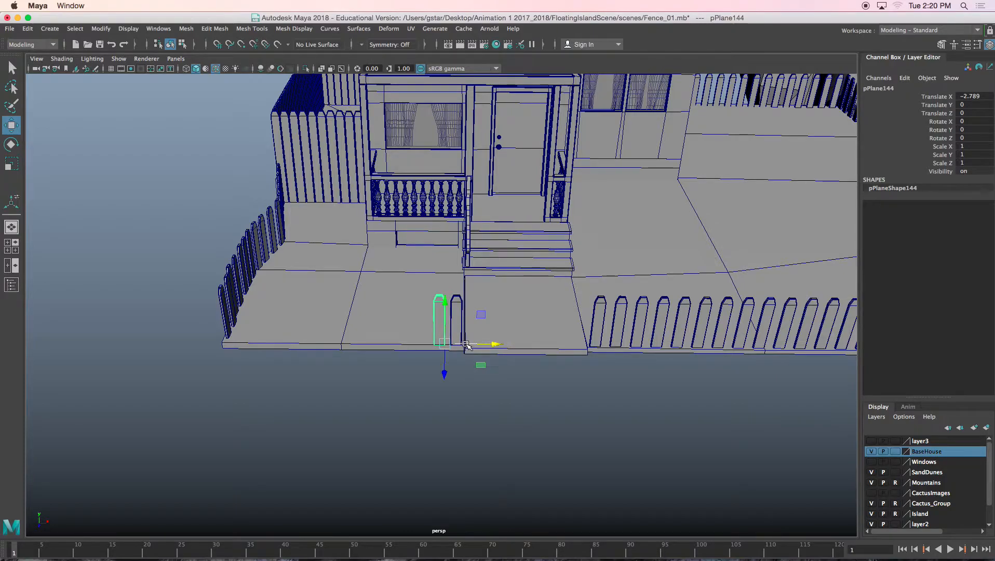
key(Delete)
click(454, 328)
shift+click(456, 312)
key(Delete)
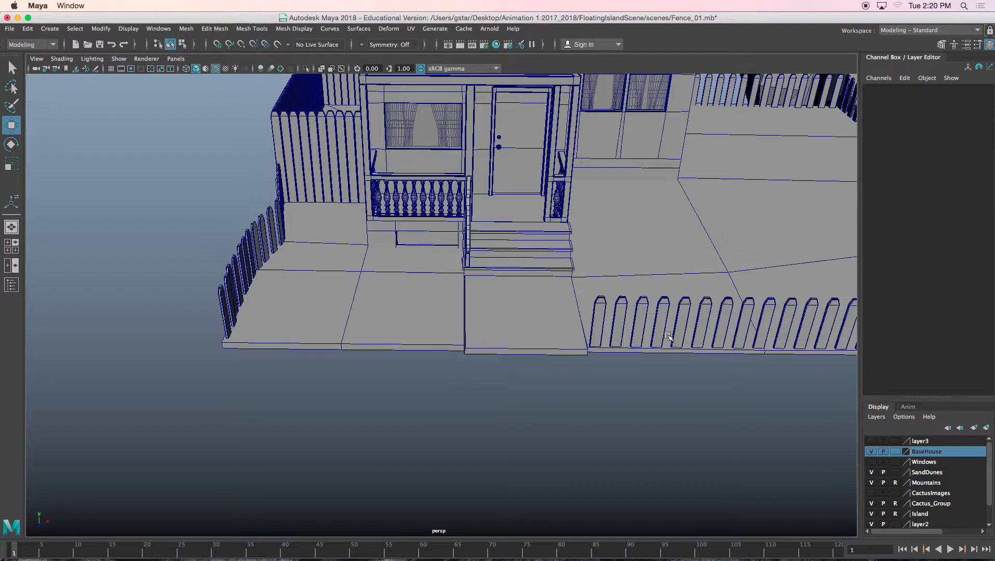
Step: Duplicate the front row's first eleven pickets across the walkway, with the nearest copy at about X -23.1, Z -2
click(604, 311)
alt+middle_drag(795, 325, 599, 320)
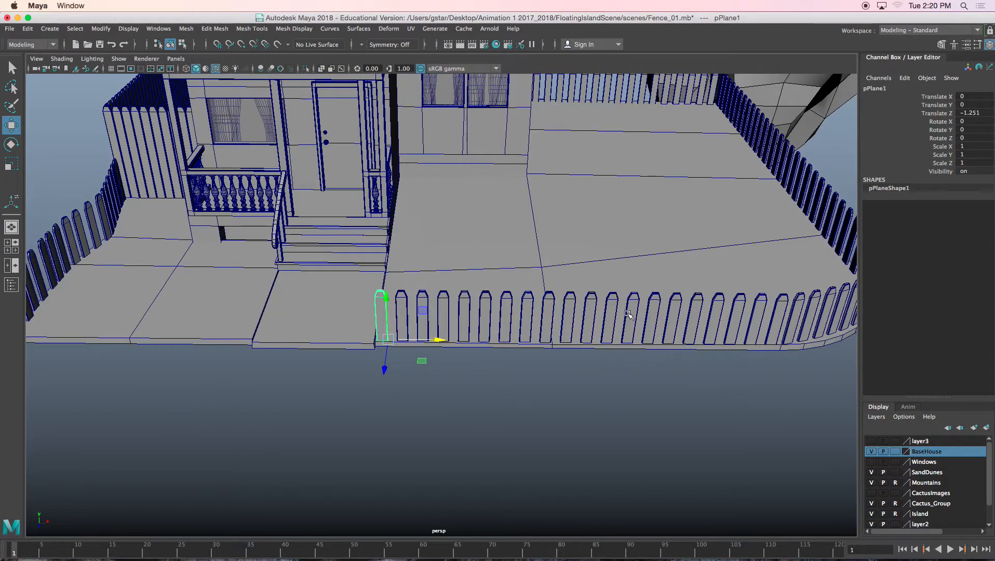
key(shift+d)
key(shift+d)
key(shift+d)
key(shift+d)
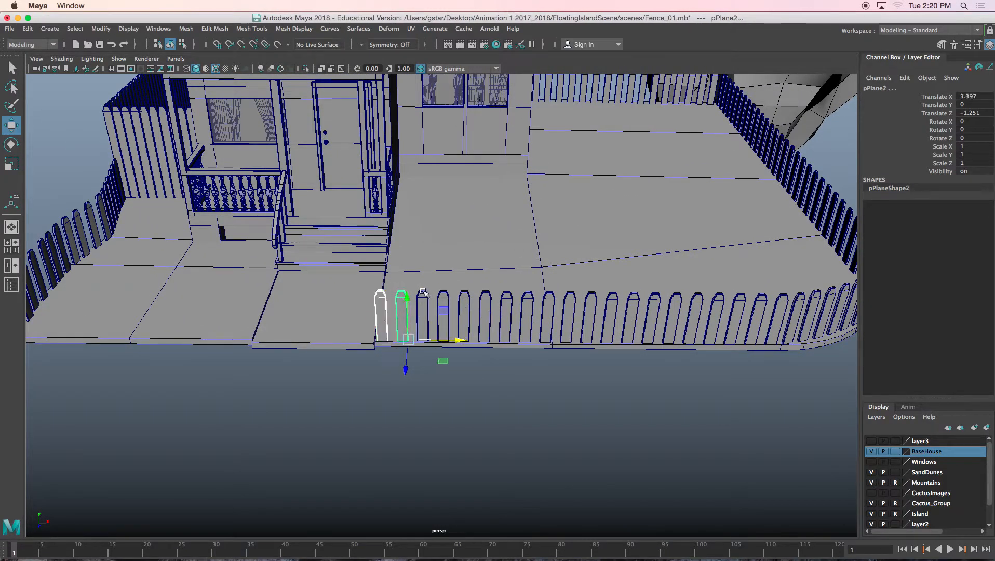
key(shift+d)
key(shift+d)
key(shift+d)
key(shift+d)
key(shift+d)
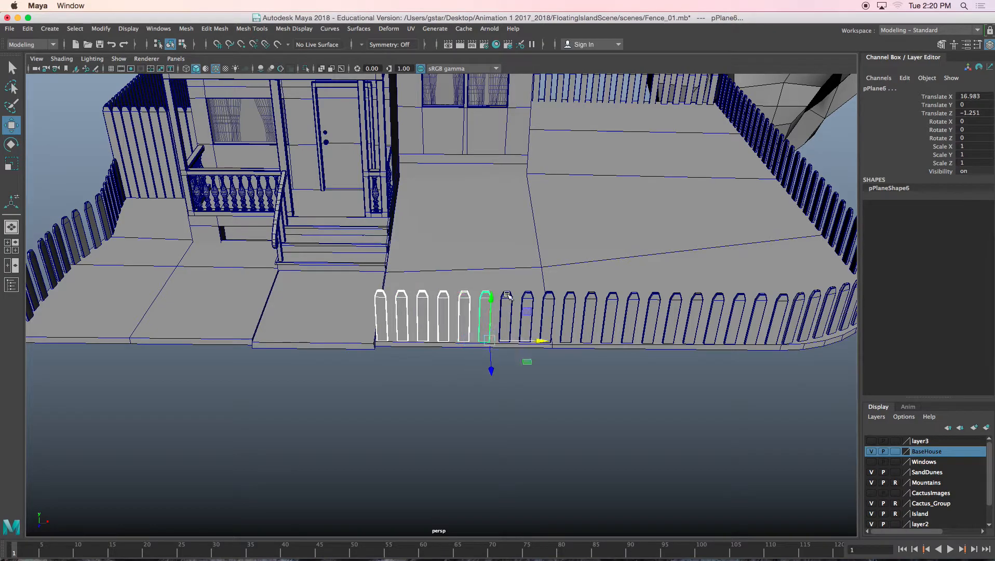
key(shift+d)
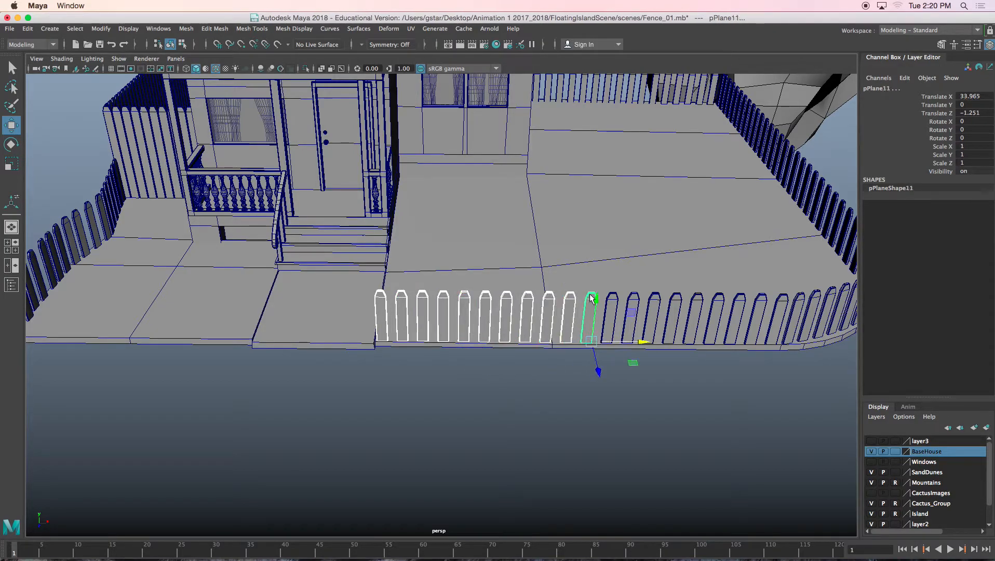
drag(612, 341, 268, 311)
alt+middle_drag(222, 317, 386, 288)
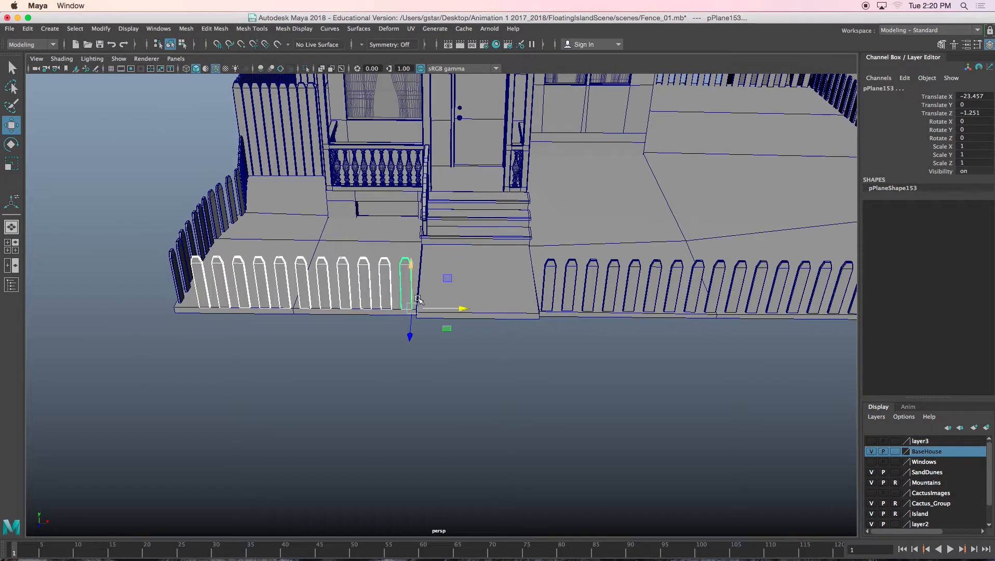
drag(424, 307, 413, 333)
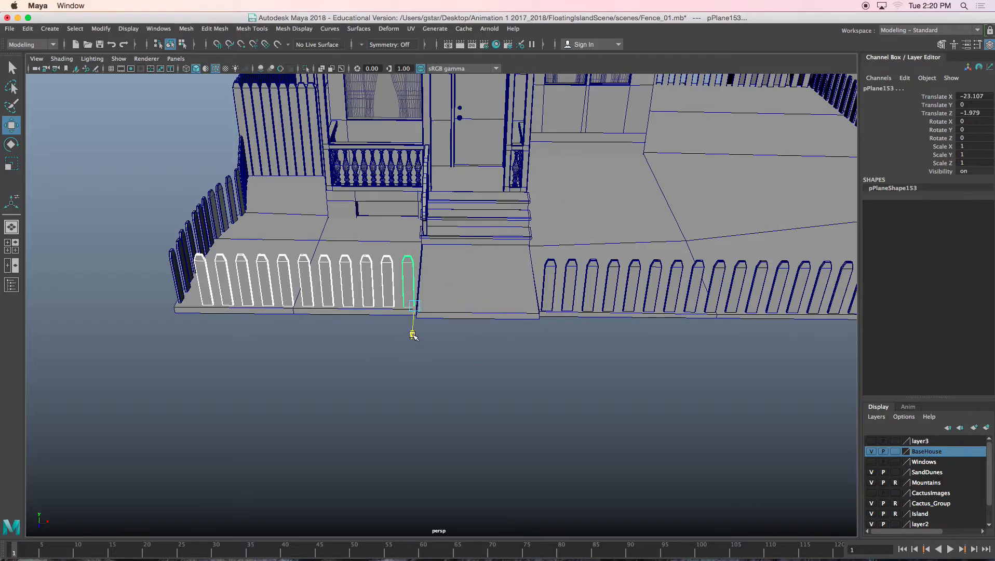
Step: Duplicate the new front row's outermost picket into the front corner at about X -59.6, Z -1.8
click(202, 284)
drag(228, 304, 215, 302)
scroll(258, 267, down, 5)
alt+drag(416, 250, 395, 234)
scroll(394, 234, up, 10)
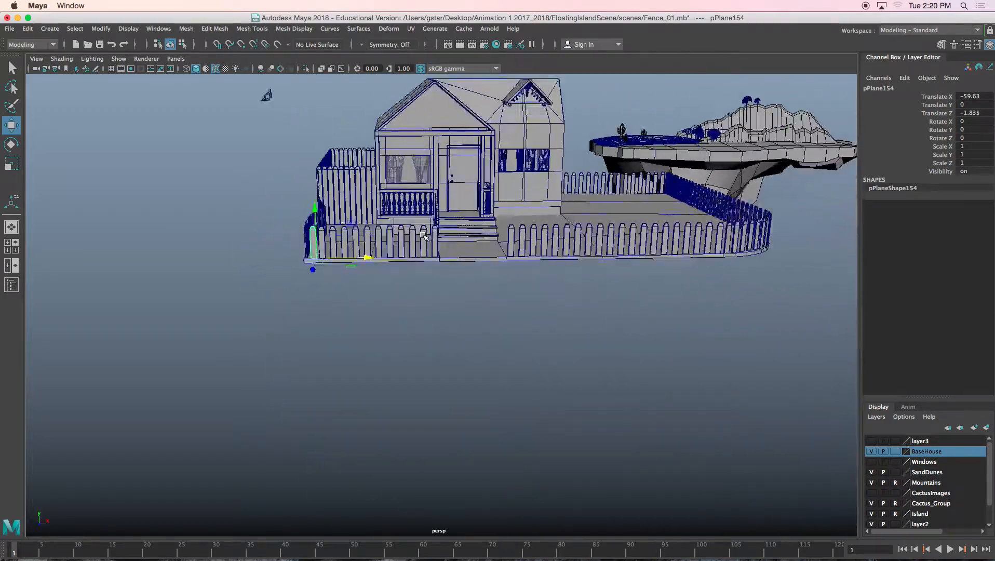
Step: Examine the fence around the house from the front, side and above for gaps and alignment with the yard's edges
mouse_move(347, 283)
alt+mouse_down()
mouse_move(353, 271)
mouse_move(373, 270)
mouse_move(321, 282)
mouse_move(366, 284)
alt+mouse_up()
scroll(444, 244, up, 8)
scroll(548, 240, down, 5)
alt+drag(549, 240, 506, 277)
scroll(501, 283, up, 6)
click(501, 283)
scroll(491, 231, down, 3)
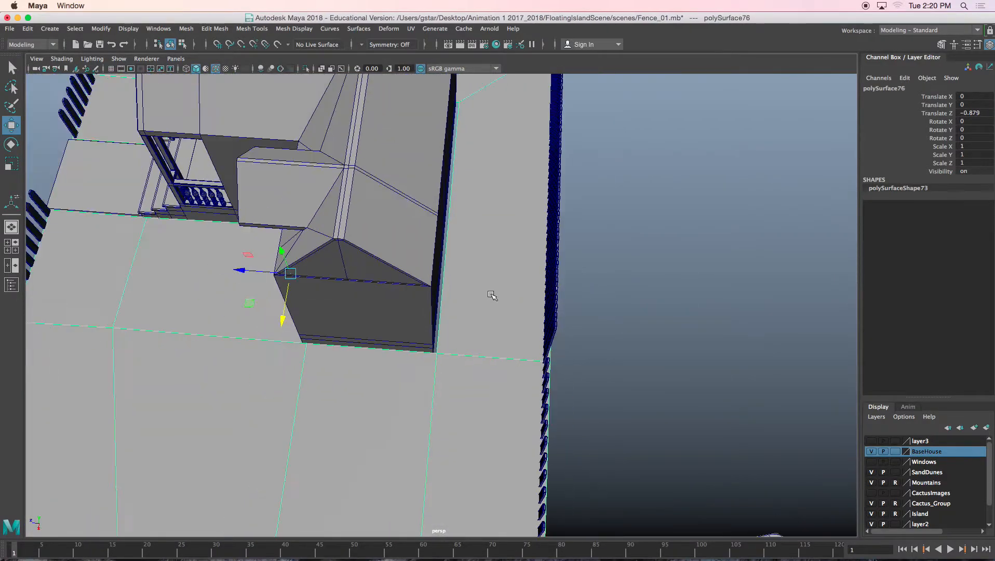
Step: Nudge the yard ground's back corner vertex slightly along Z at the tall fence's corner
right_drag(480, 264, 462, 298)
right_drag(427, 268, 427, 265)
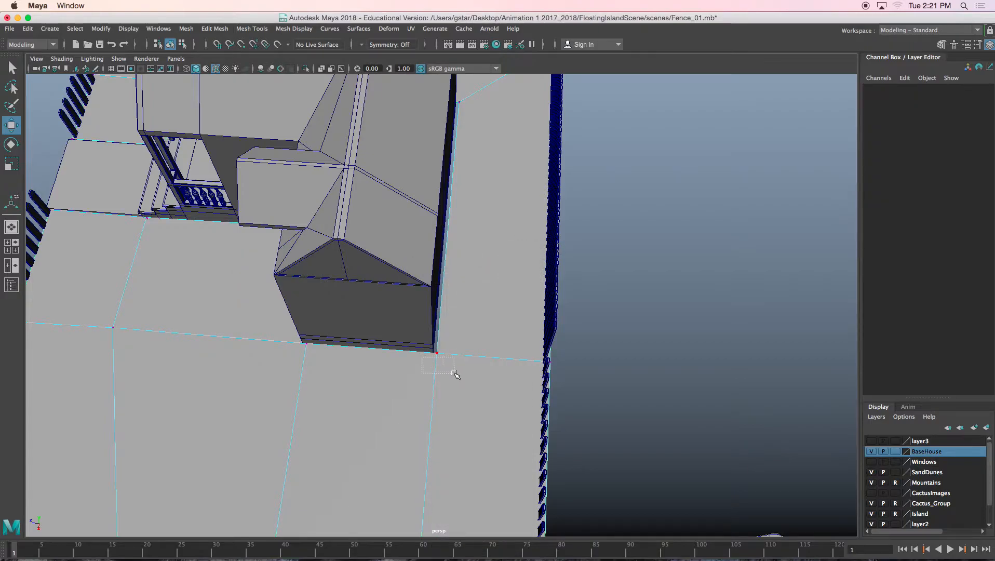
drag(455, 379, 450, 359)
alt+drag(507, 284, 391, 283)
click(392, 284)
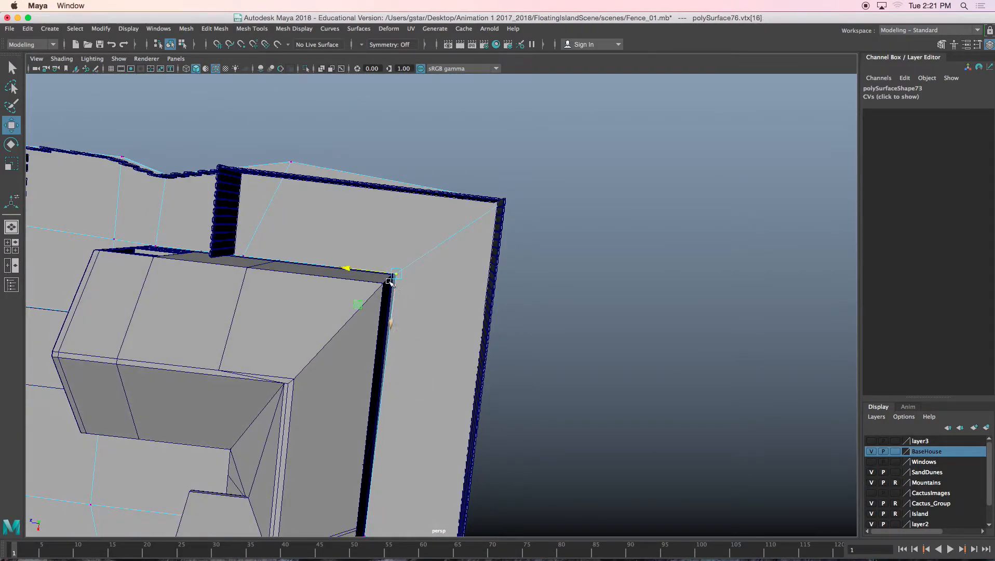
key(Right)
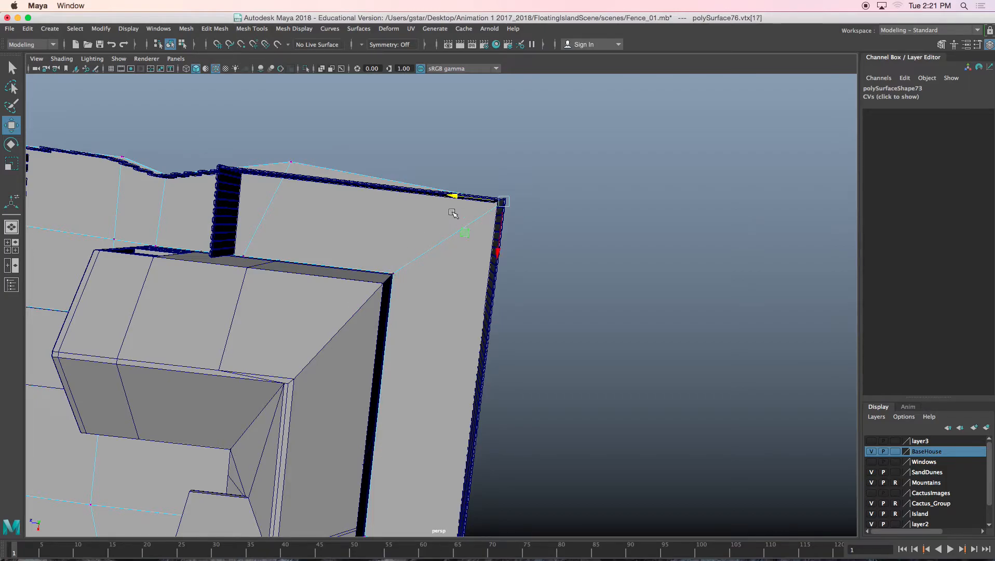
alt+drag(453, 195, 450, 191)
right_drag(427, 203, 480, 186)
Step: Duplicate the tall picket section between the house and side fence, moving the copy to X 0.466, Z 89.159 near the house's other end
alt+drag(480, 187, 583, 163)
scroll(445, 252, down, 5)
alt+drag(445, 252, 415, 155)
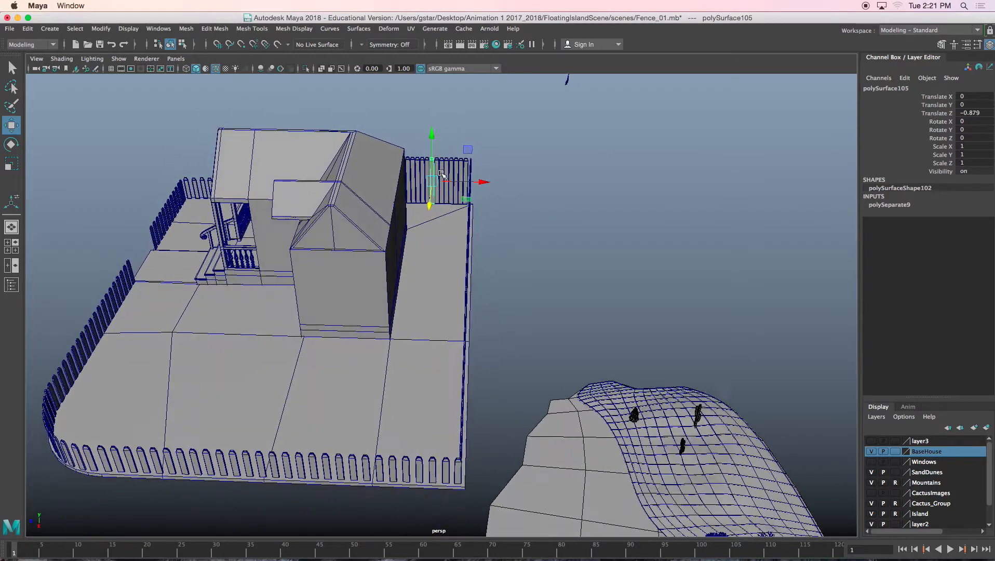
scroll(416, 156, up, 8)
drag(475, 150, 443, 151)
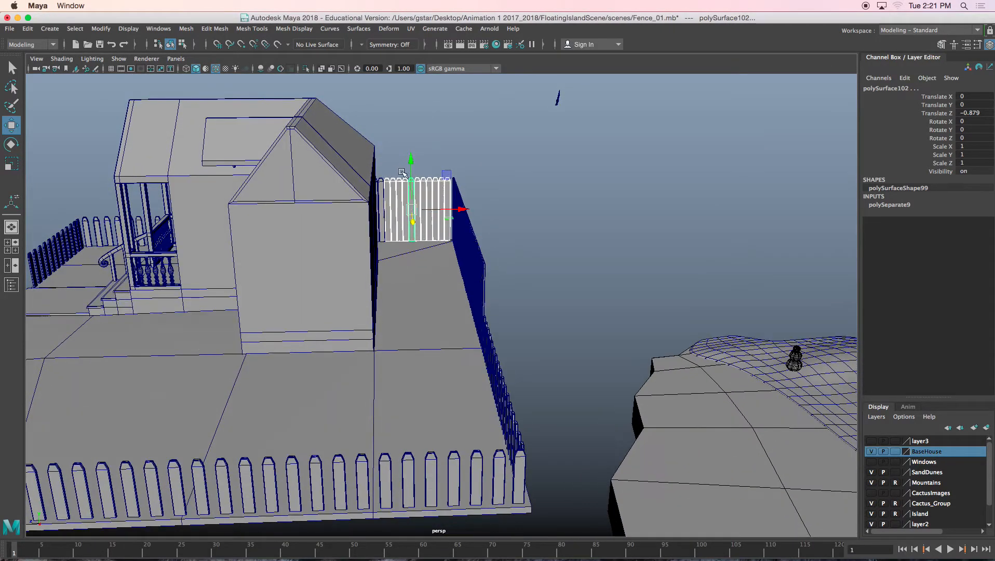
key(ctrl+d)
alt+drag(401, 234, 419, 326)
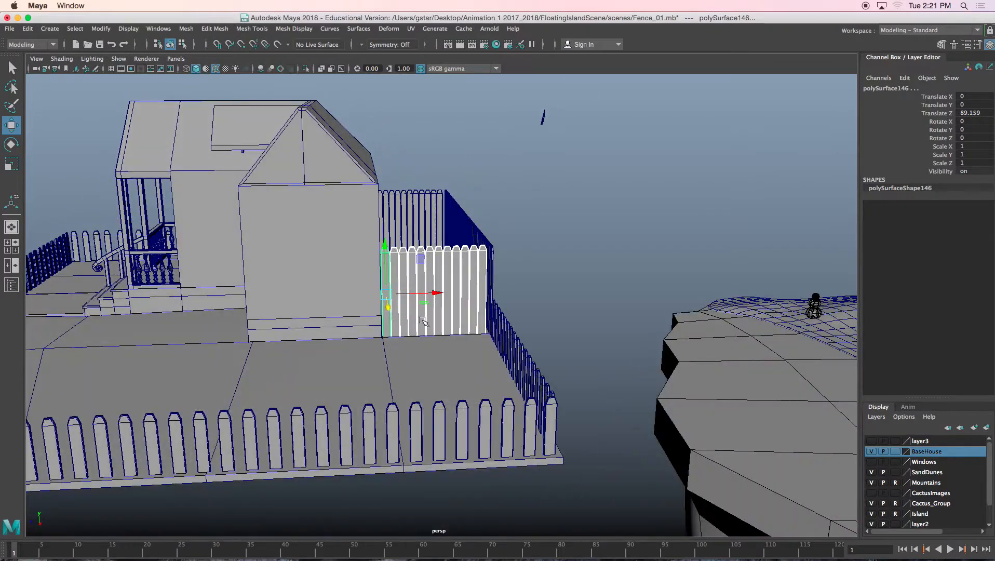
drag(432, 291, 318, 253)
Step: Select all the house, ground and fence pieces, delete their construction history and try to freeze their transformations
drag(270, 165, 481, 398)
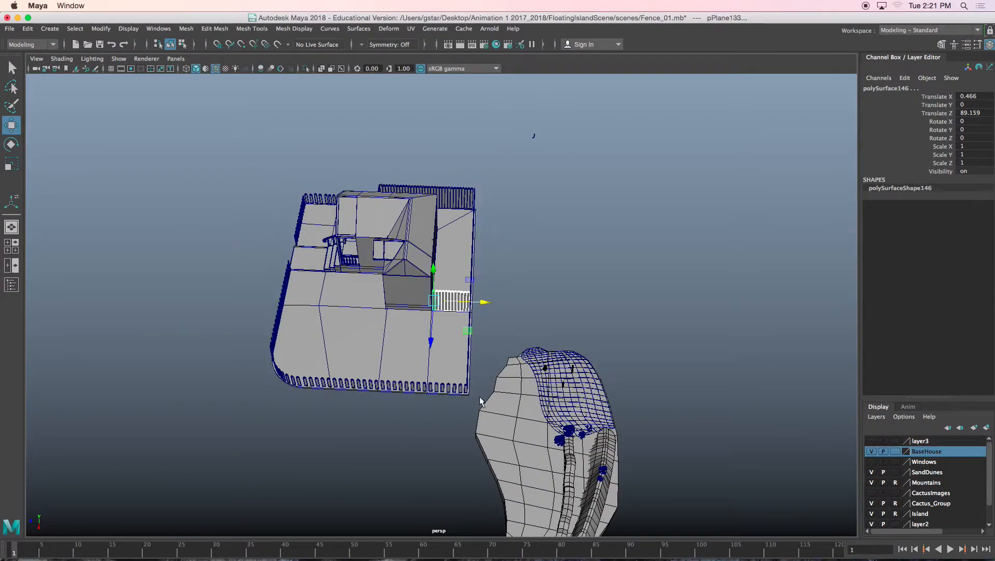
alt+drag(412, 376, 450, 348)
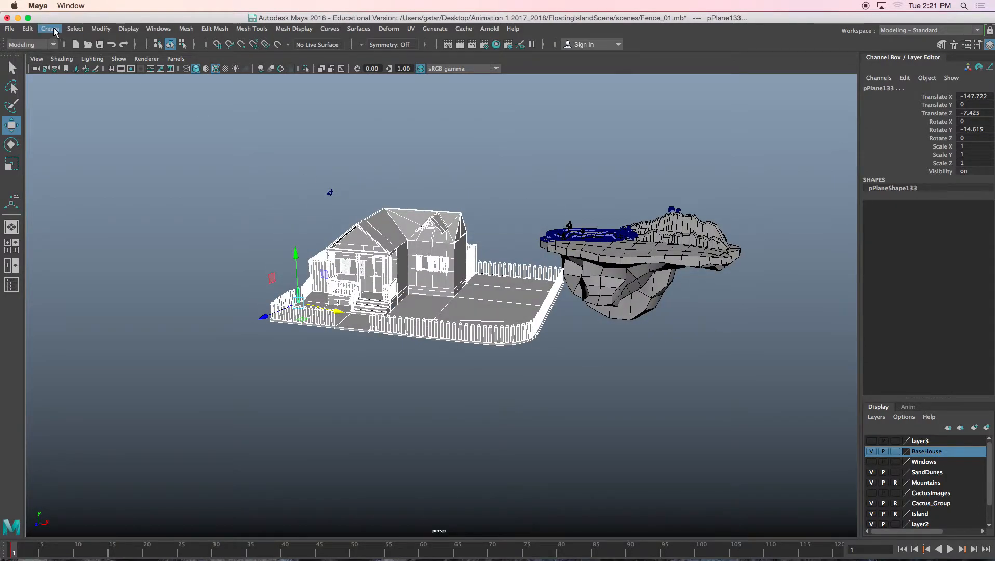
click(28, 28)
mouse_move(81, 151)
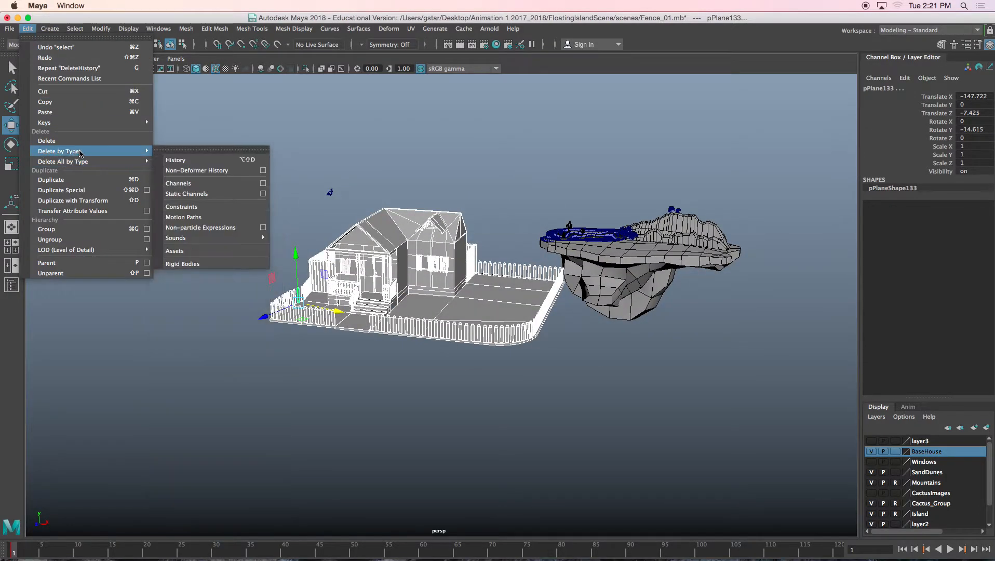
click(171, 161)
click(100, 29)
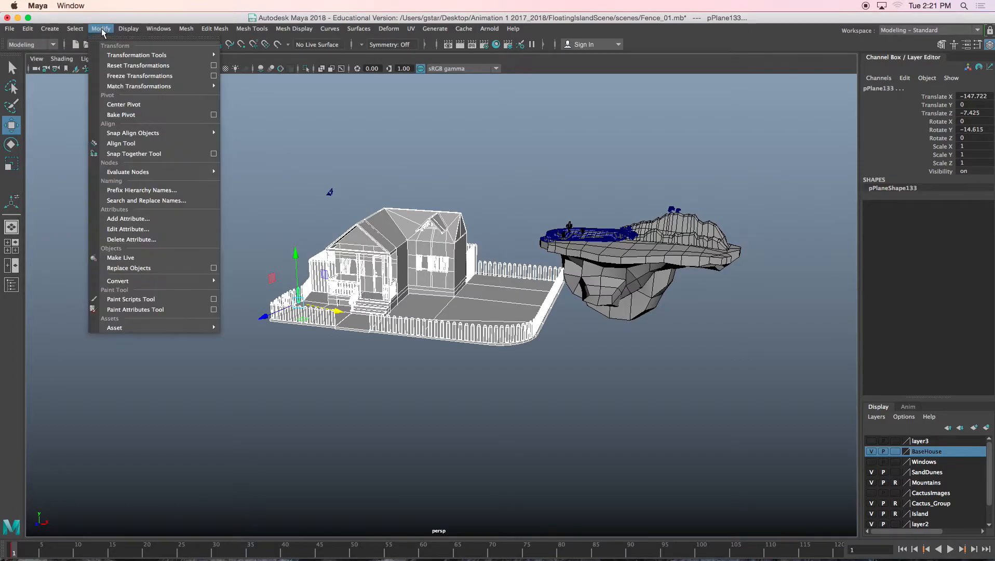
click(126, 78)
Step: Group the yard's ground pieces together with the front walkway and center the group's pivot
scroll(268, 213, up, 3)
alt+drag(298, 291, 226, 258)
alt+right_drag(225, 259, 401, 244)
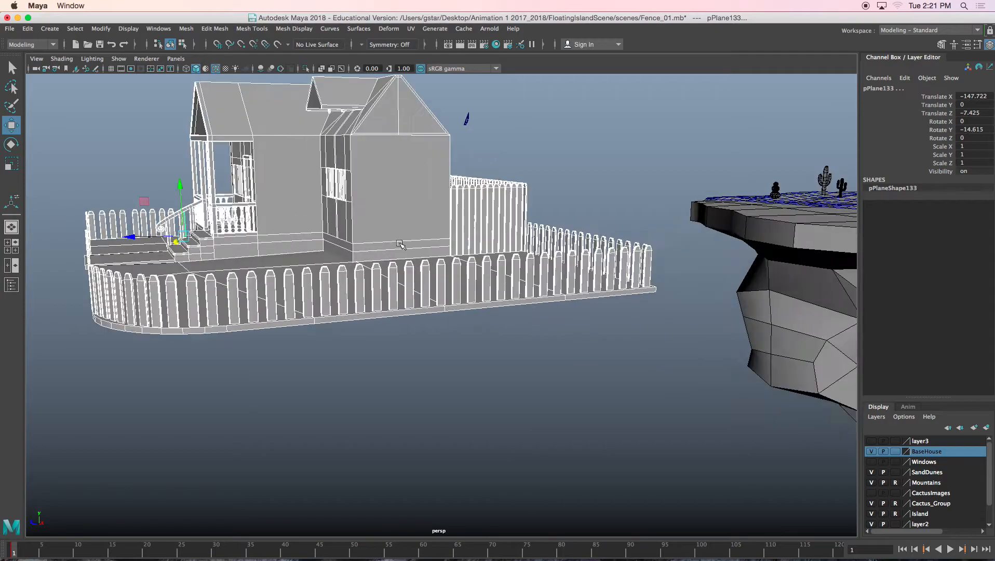
alt+drag(476, 227, 373, 318)
click(395, 317)
alt+middle_drag(315, 312, 378, 291)
mouse_move(379, 291)
alt+mouse_down()
mouse_move(364, 283)
mouse_move(389, 296)
alt+mouse_up()
click(390, 297)
scroll(358, 338, up, 5)
alt+drag(358, 341, 393, 334)
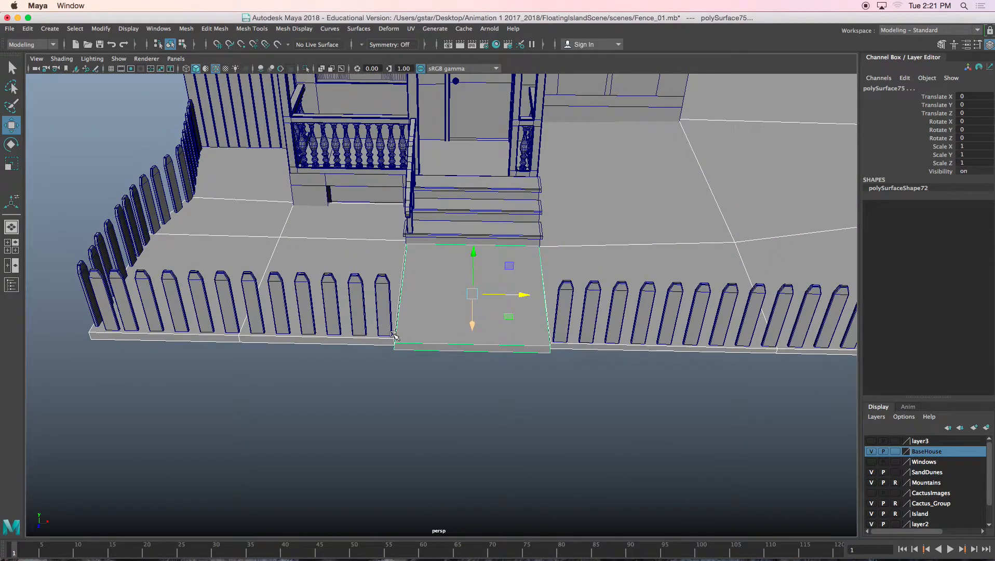
key(ctrl+g)
click(108, 30)
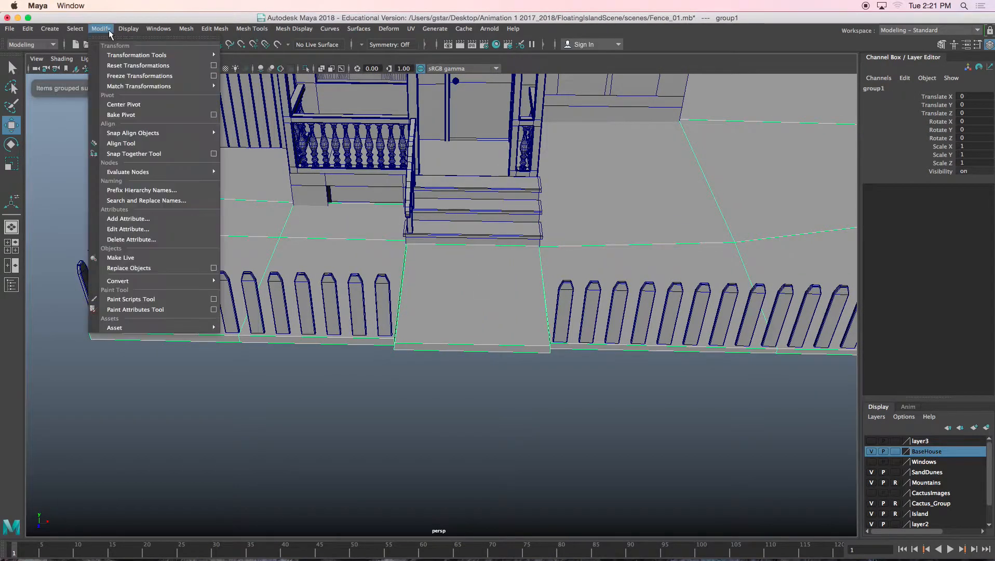
click(120, 102)
Step: Rename the ground group as House_Ground
double_click(872, 89)
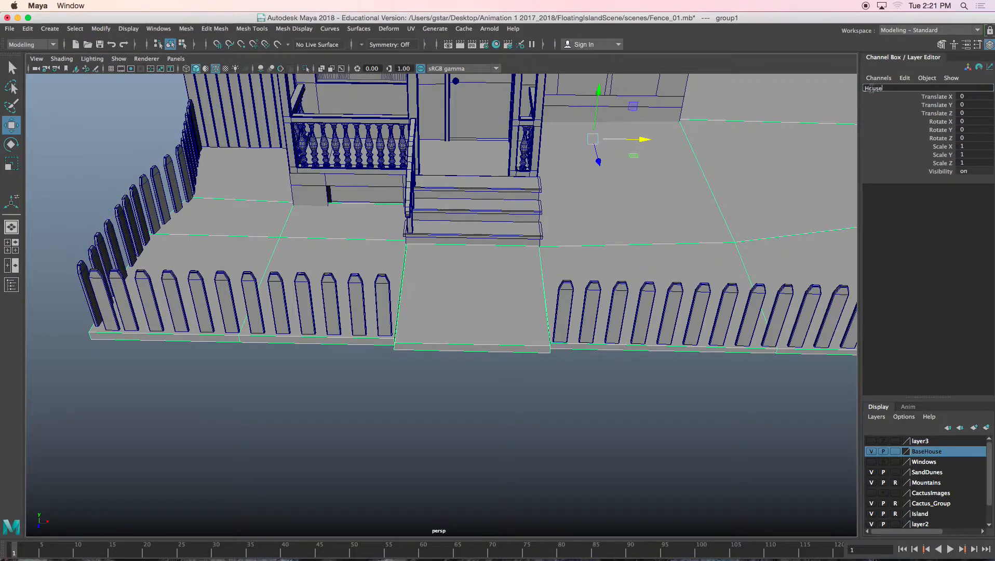
text(House_Ground)
key(Return)
scroll(434, 337, down, 5)
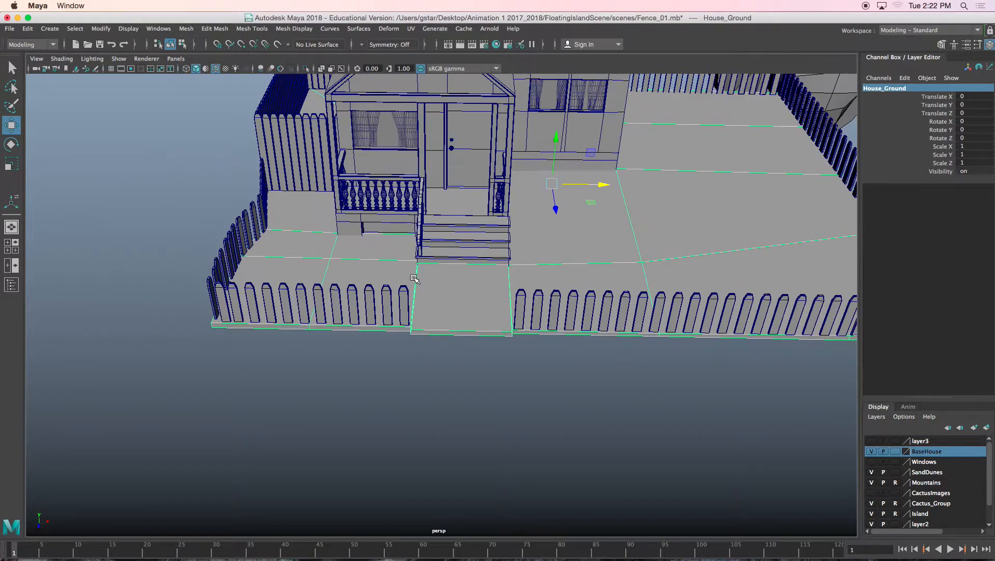
Step: Open the Outliner and select the pickets pPlane126 through pPlane154, framing them in the view
click(158, 28)
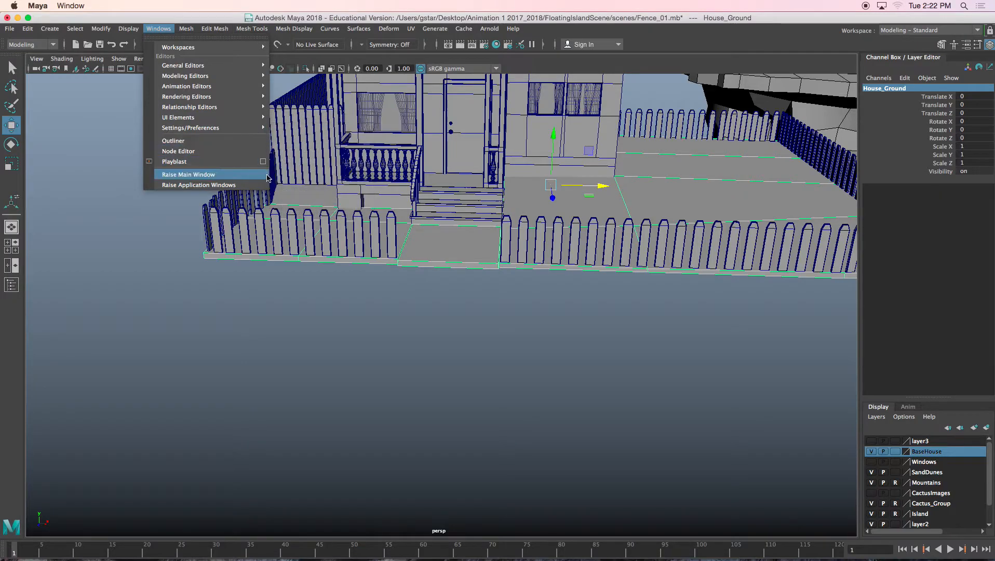
click(197, 141)
drag(262, 106, 256, 438)
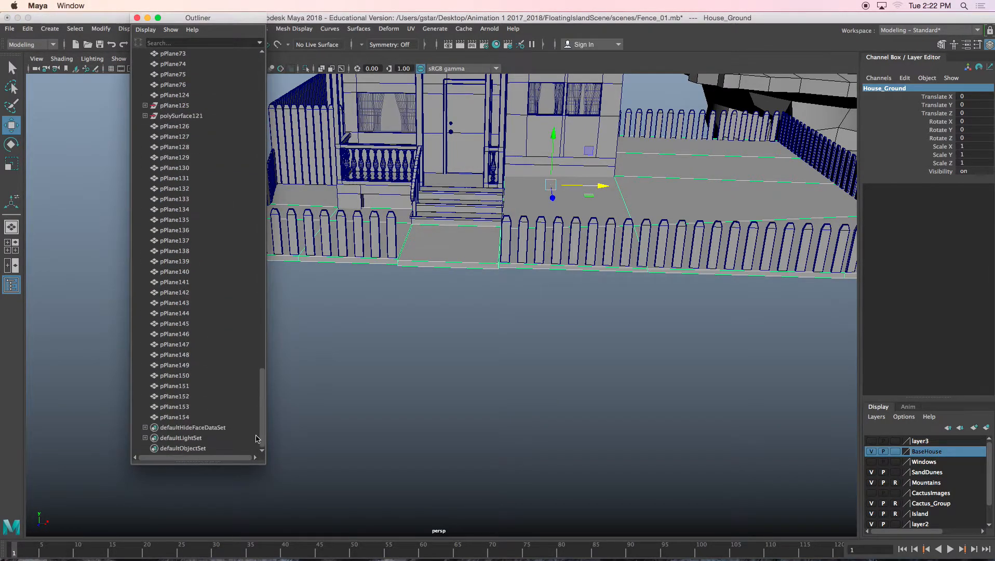
click(189, 416)
scroll(260, 379, up, 3)
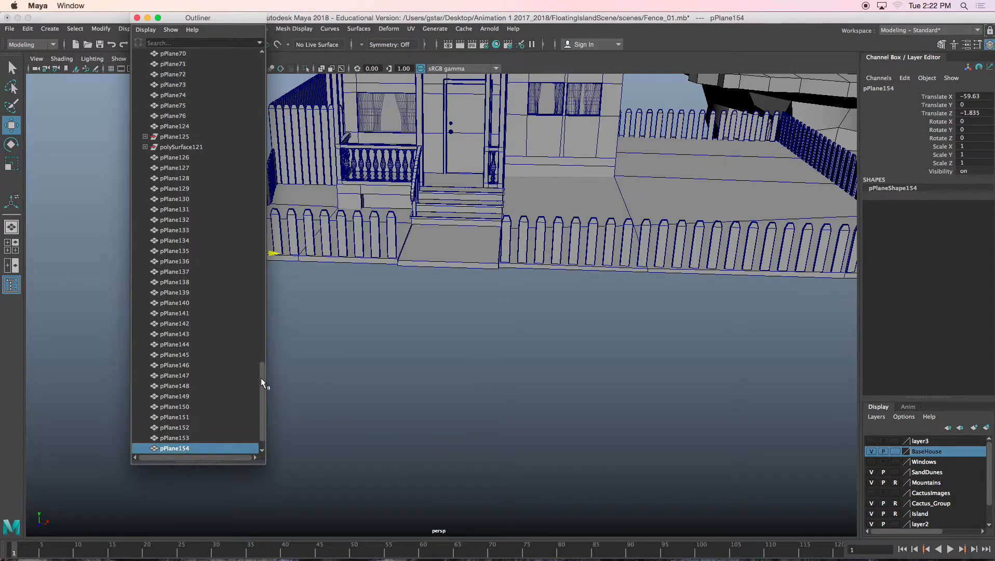
shift+click(185, 224)
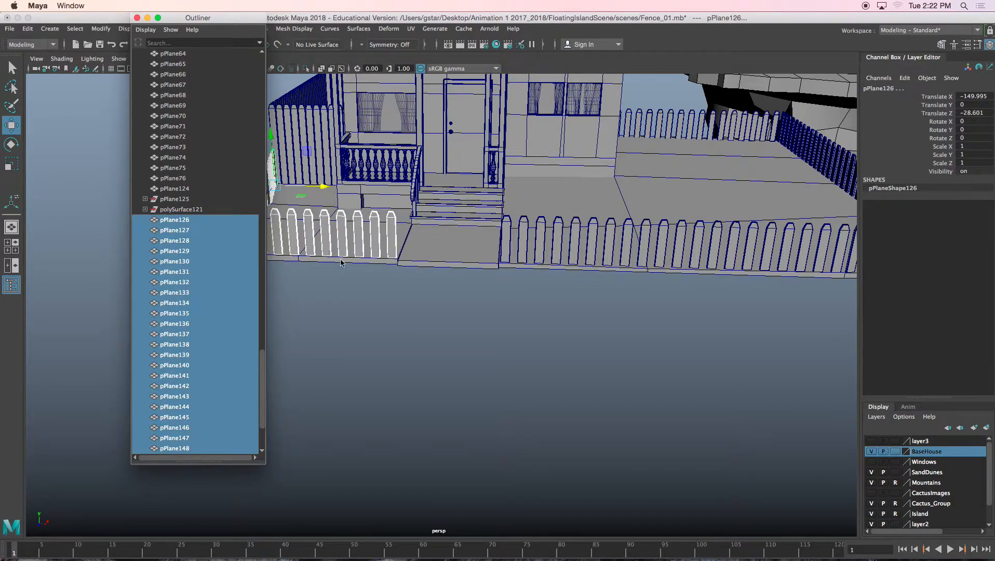
key(f)
alt+drag(374, 212, 382, 213)
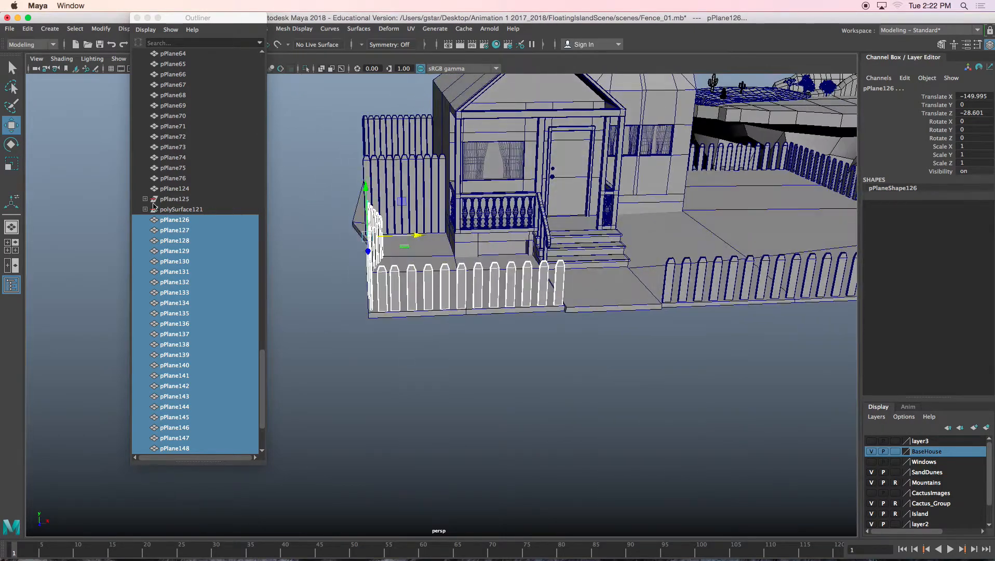
Step: Examine which fence sections the pPlane125 and polySurface121 groups contain
click(248, 202)
click(200, 209)
click(145, 209)
click(145, 199)
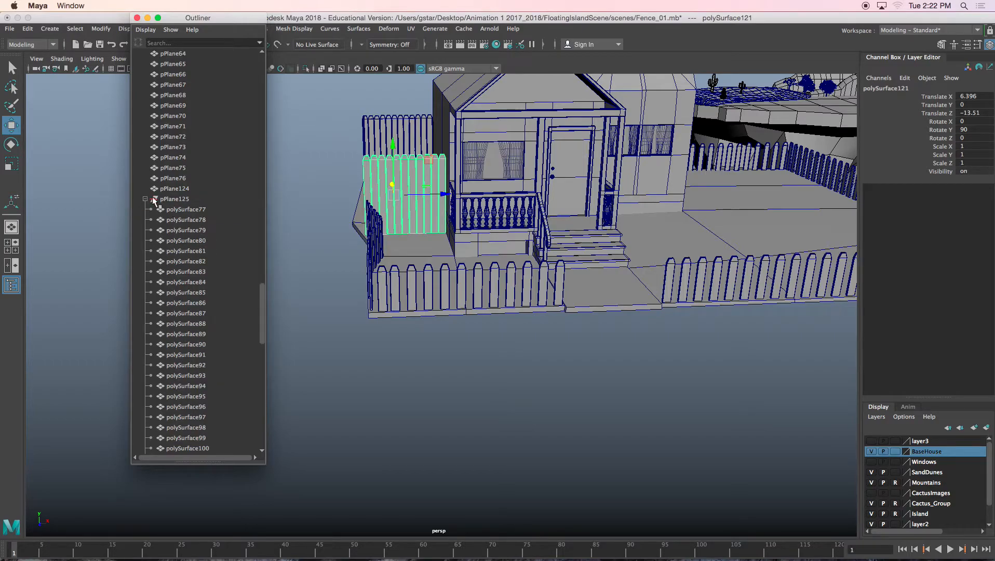
click(390, 169)
mouse_move(390, 168)
alt+mouse_down()
mouse_move(394, 158)
mouse_move(393, 176)
alt+mouse_up()
key(z)
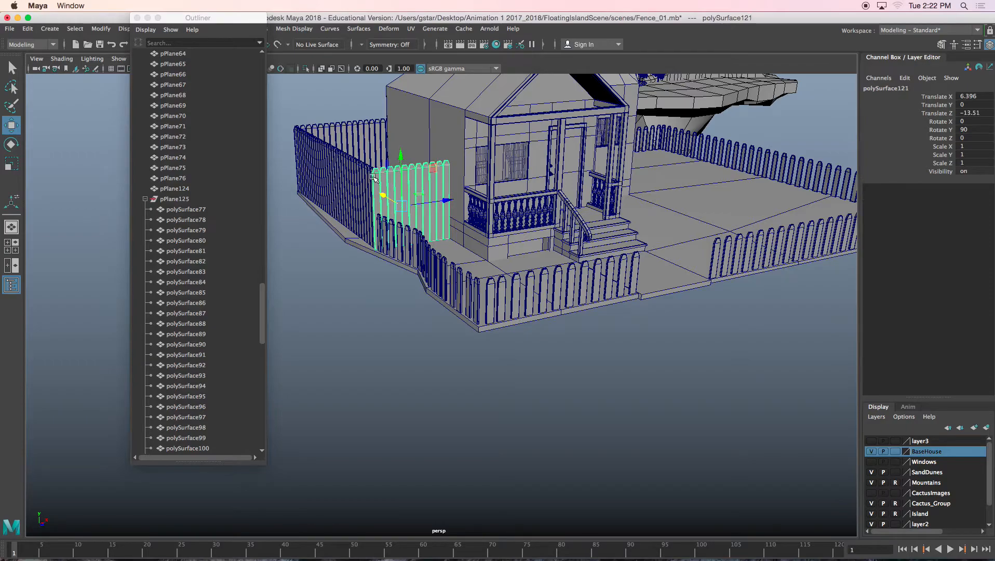
click(145, 199)
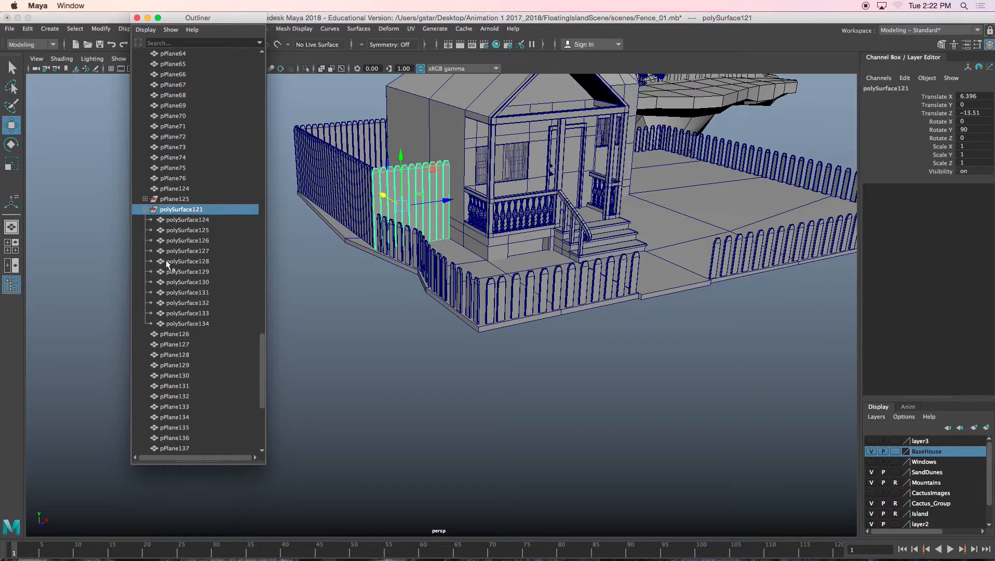
click(144, 209)
Step: Group all the fence objects from pPlane1 through pPlane154 and name the group Fence
scroll(178, 351, down, 3)
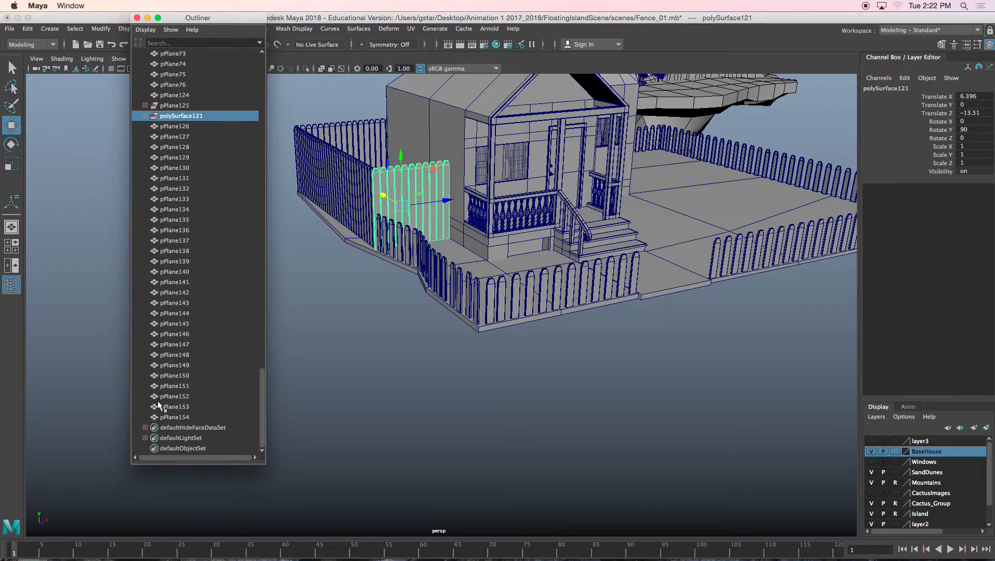
click(163, 414)
scroll(196, 275, up, 15)
scroll(196, 274, up, 3)
shift+click(168, 220)
alt+drag(531, 274, 599, 268)
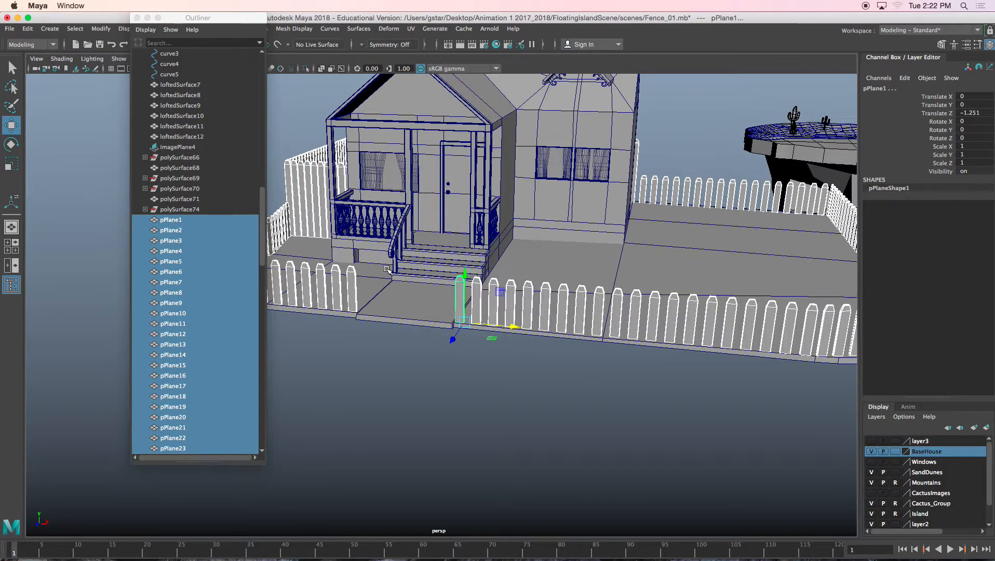
drag(218, 18, 203, 131)
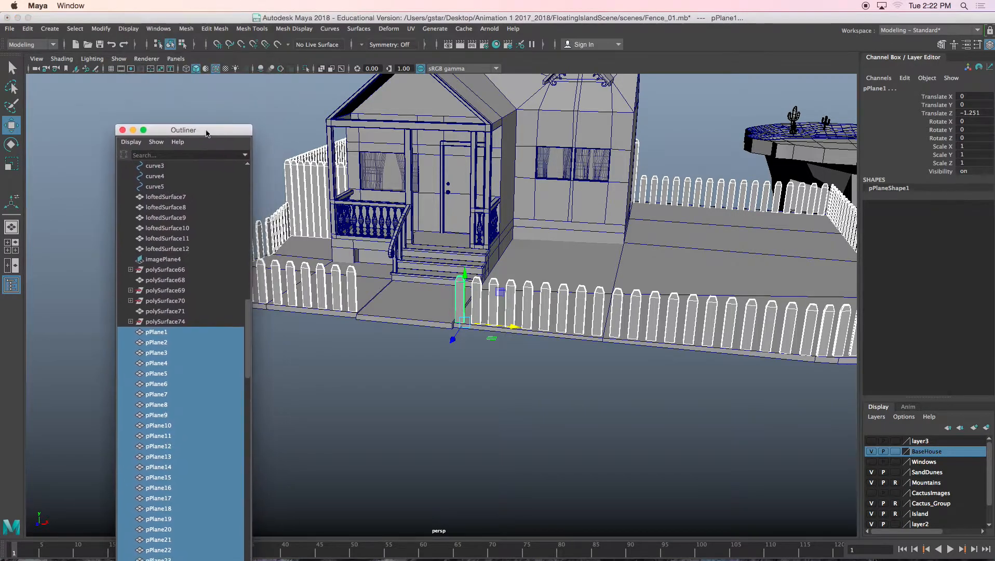
key(ctrl+g)
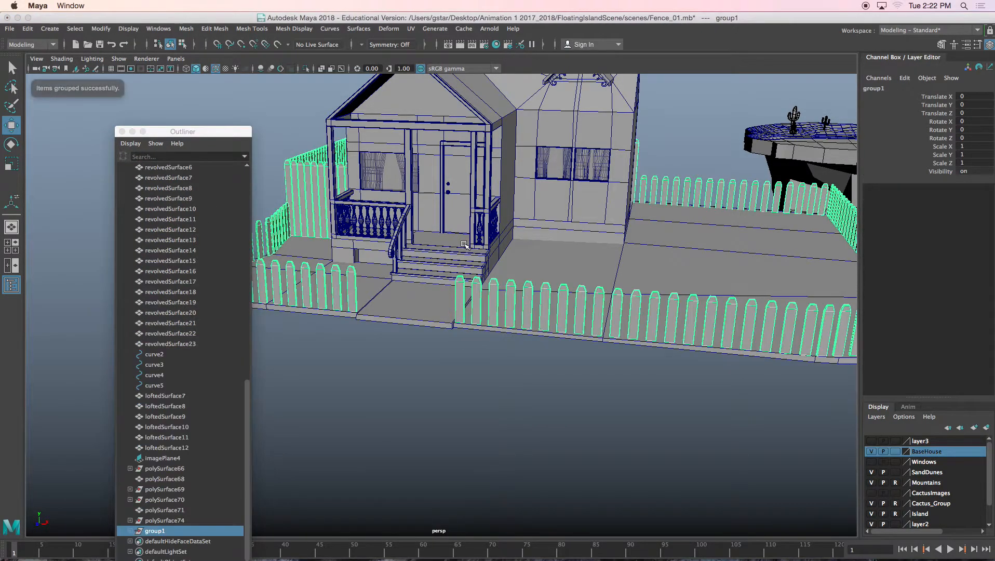
click(893, 88)
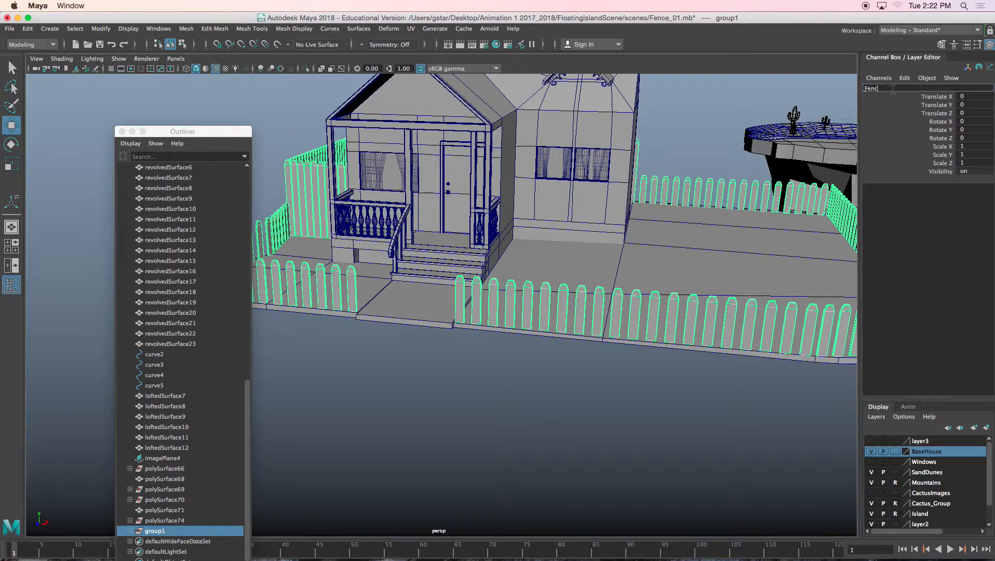
text(Fence)
key(Return)
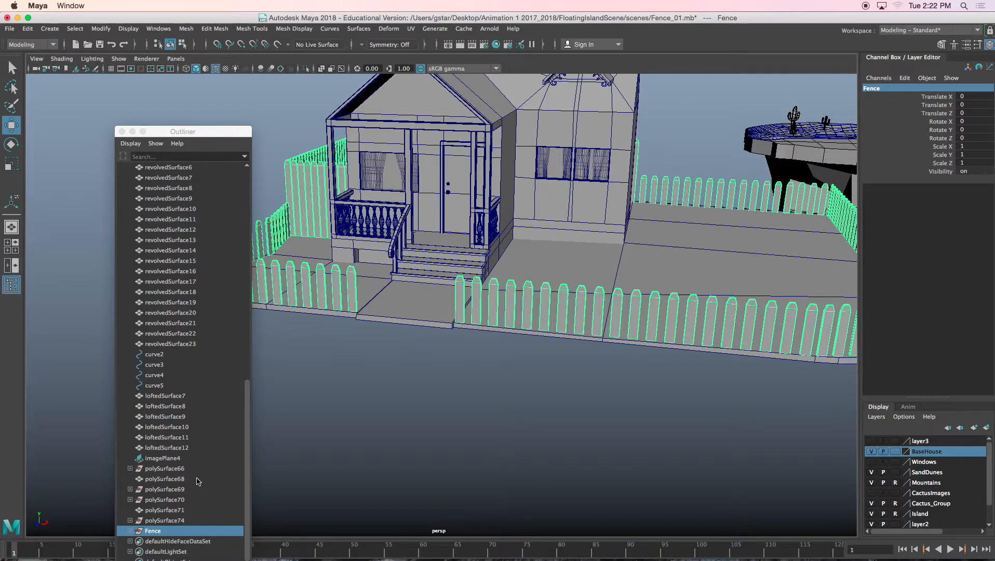
Step: Select every scene object from polySurface1 through the Fence group and delete their construction history
click(167, 532)
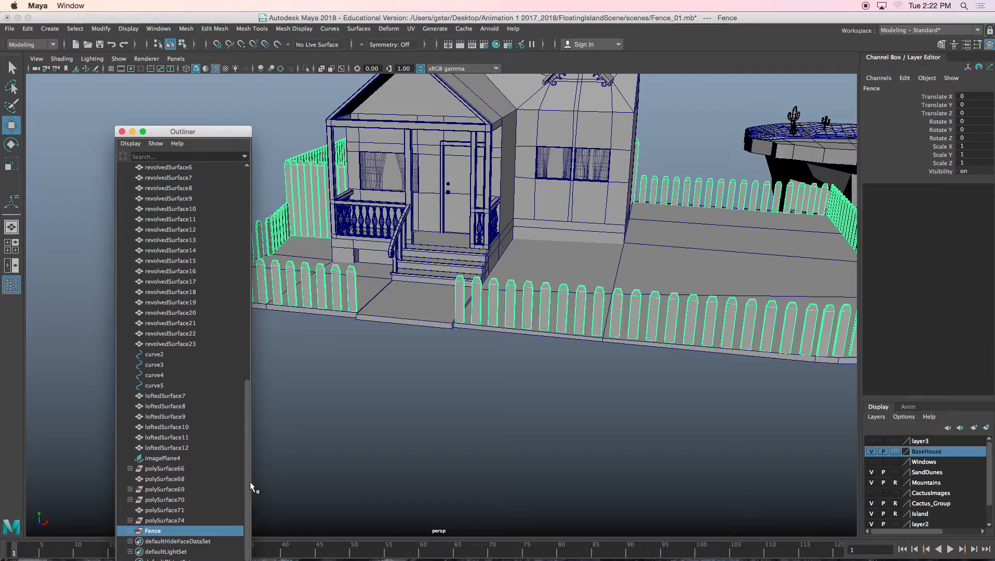
drag(247, 491, 253, 266)
shift+click(186, 210)
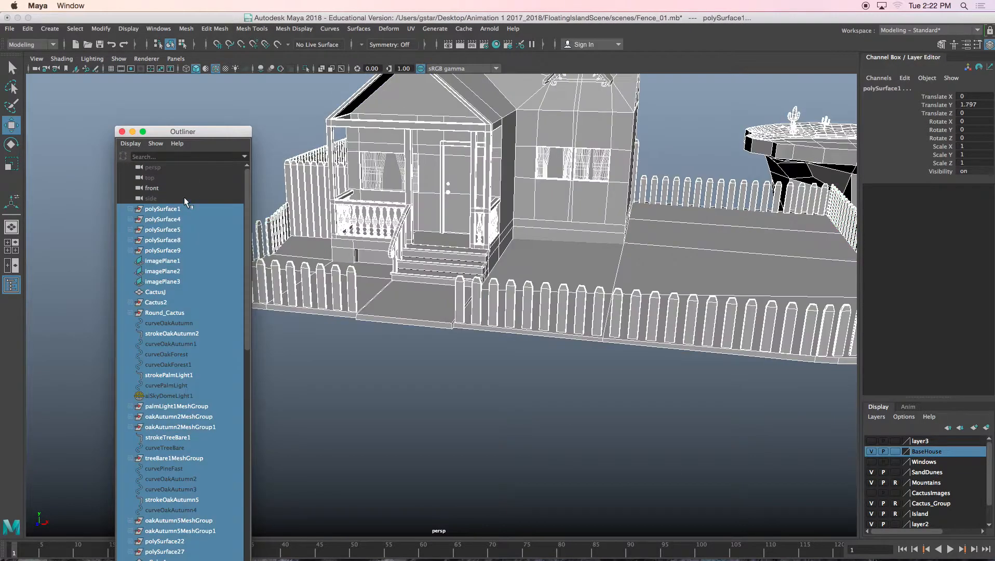
click(27, 29)
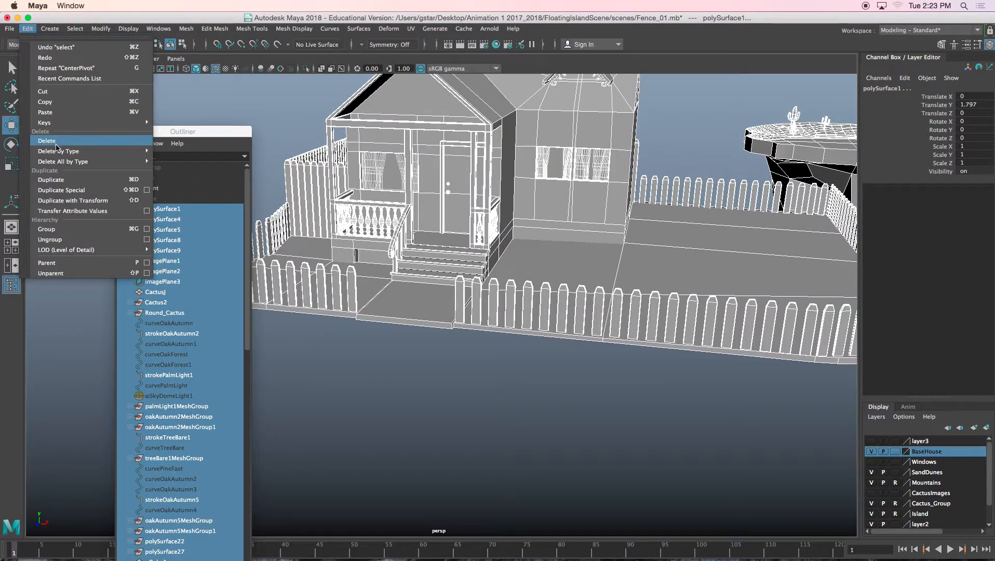
mouse_move(59, 151)
click(195, 161)
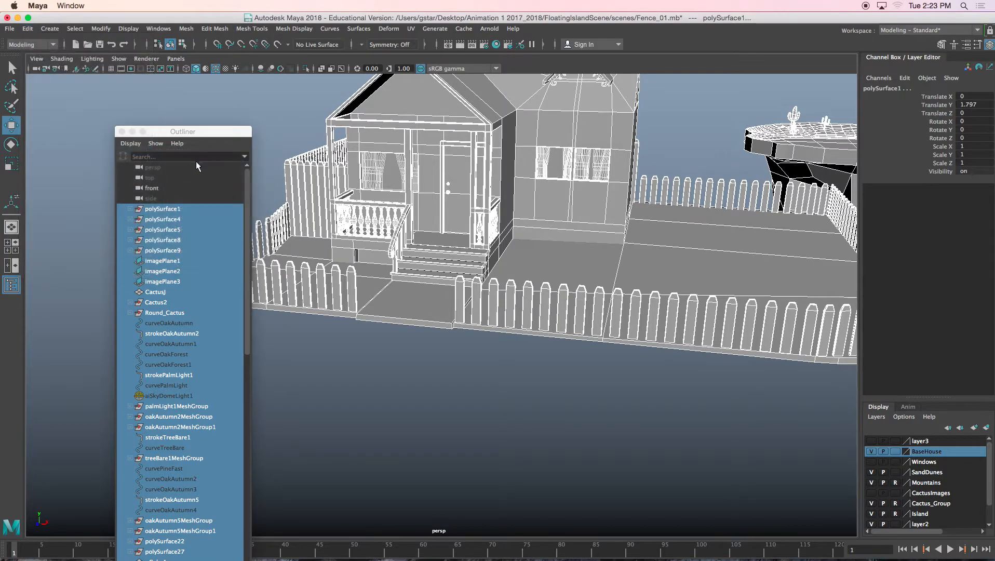
Step: Delete the hidden curveOakAutumn curve listed in the Outliner
drag(187, 134, 187, 86)
click(193, 254)
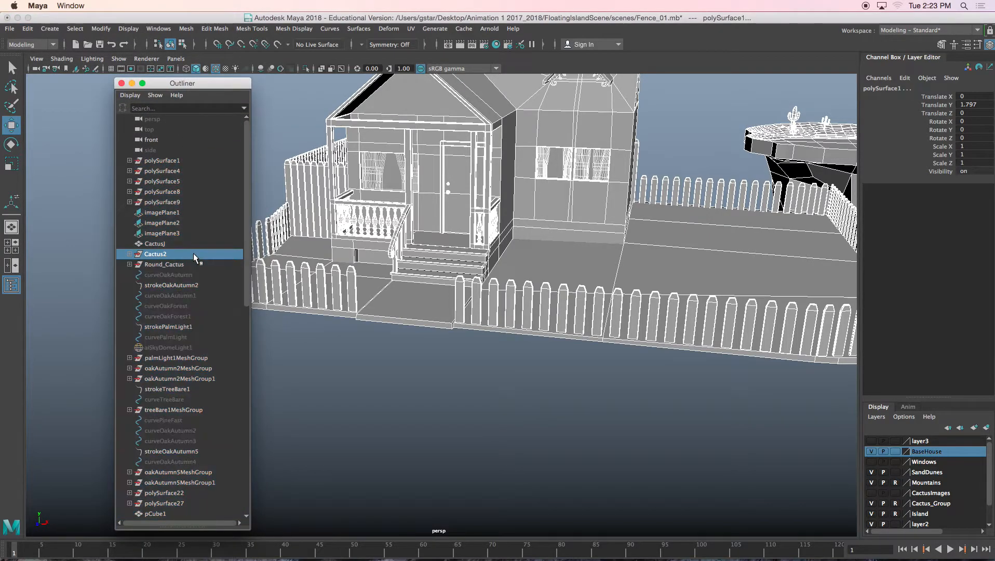
click(165, 274)
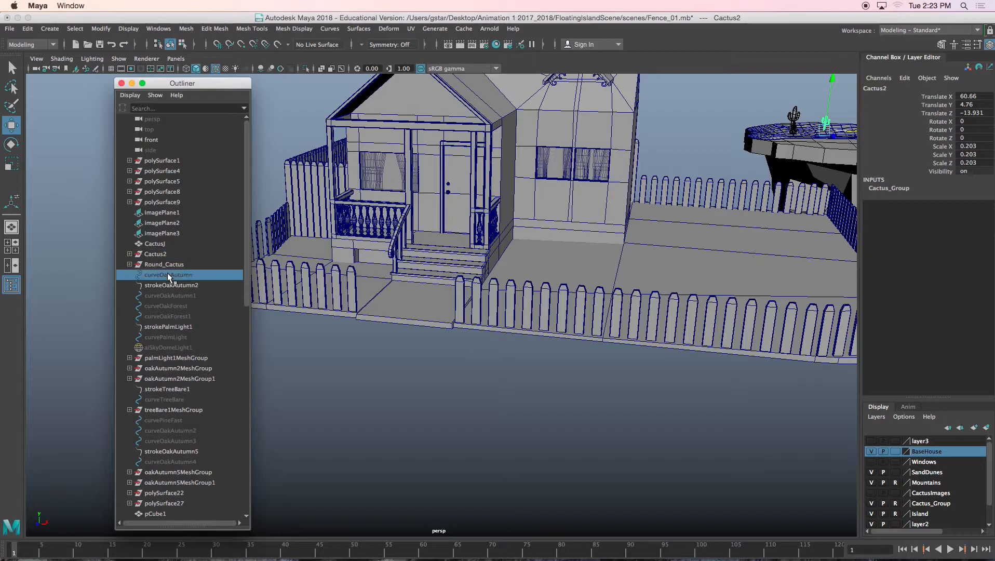
scroll(359, 267, down, 5)
alt+drag(344, 311, 373, 304)
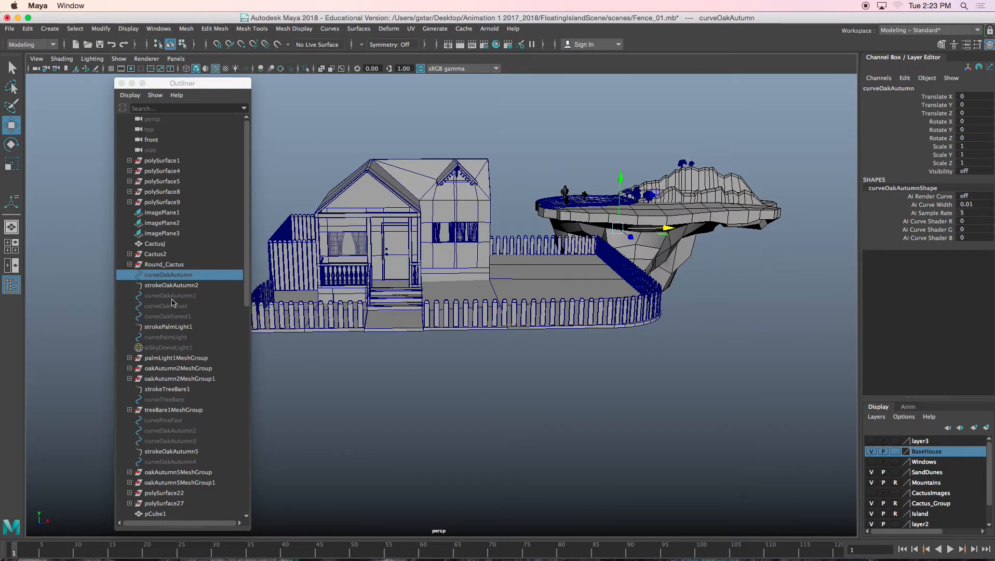
key(Delete)
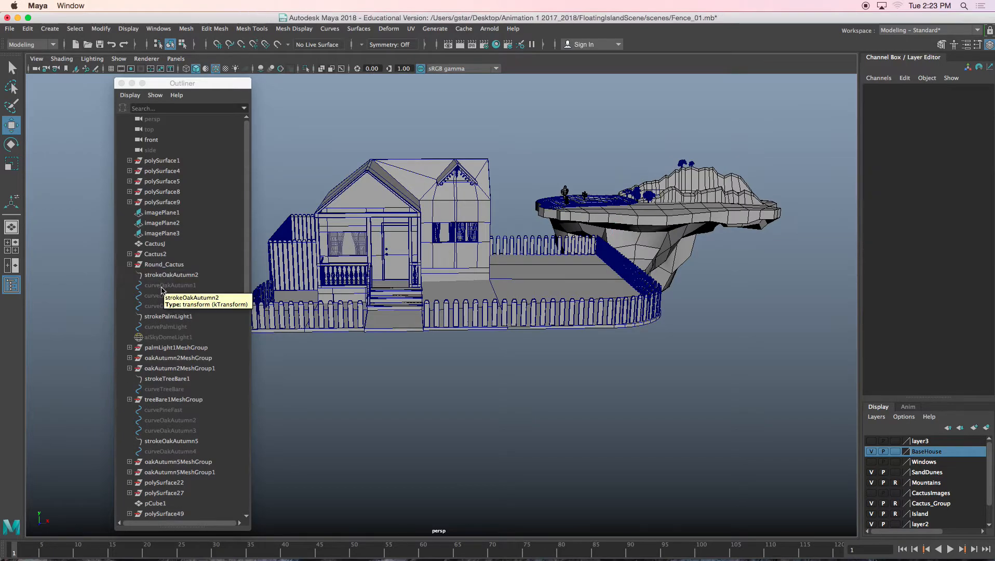
Step: Delete the hidden curves curveOakAutumn1, curveOakForest, curveOakForest1, curvePalmLight and curveTreeBare
click(165, 285)
key(Delete)
click(162, 284)
key(Delete)
click(164, 285)
key(Delete)
click(168, 295)
key(Delete)
click(159, 347)
key(Delete)
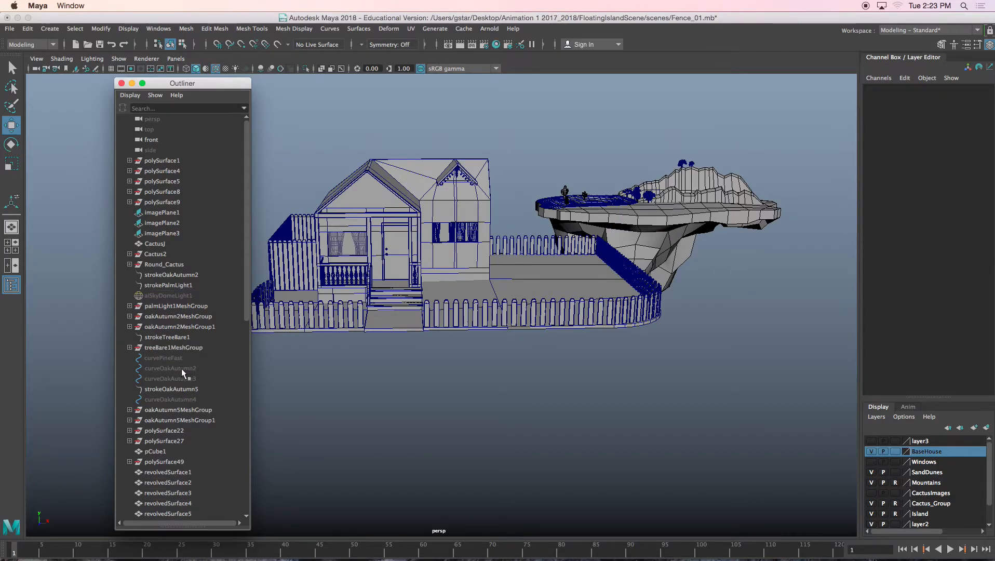
Step: Delete the remaining hidden curves curvePineFast, curveOakAutumn2, curveOakAutumn3 and curveOakAutumn4
drag(204, 355, 205, 375)
key(Delete)
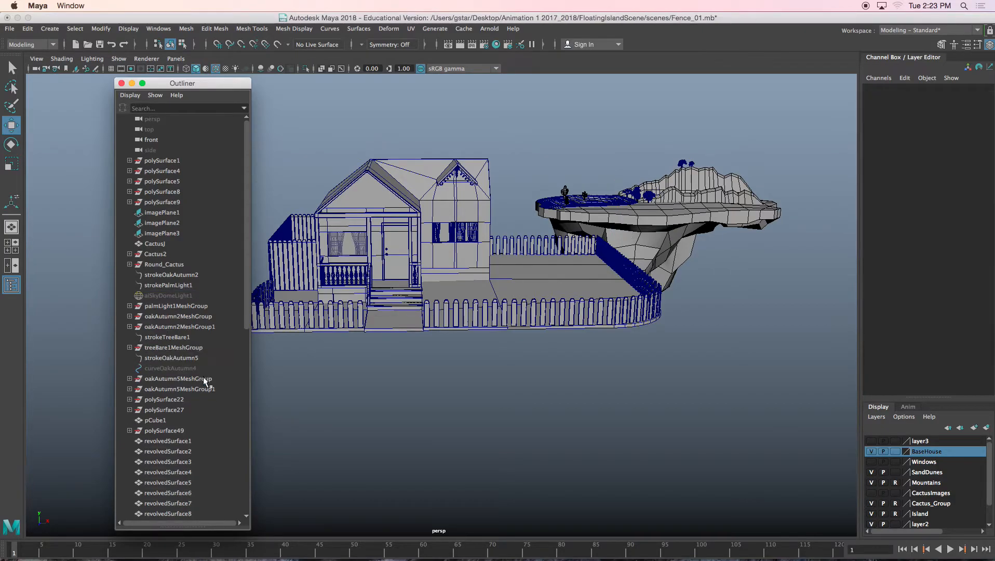
click(181, 369)
key(Delete)
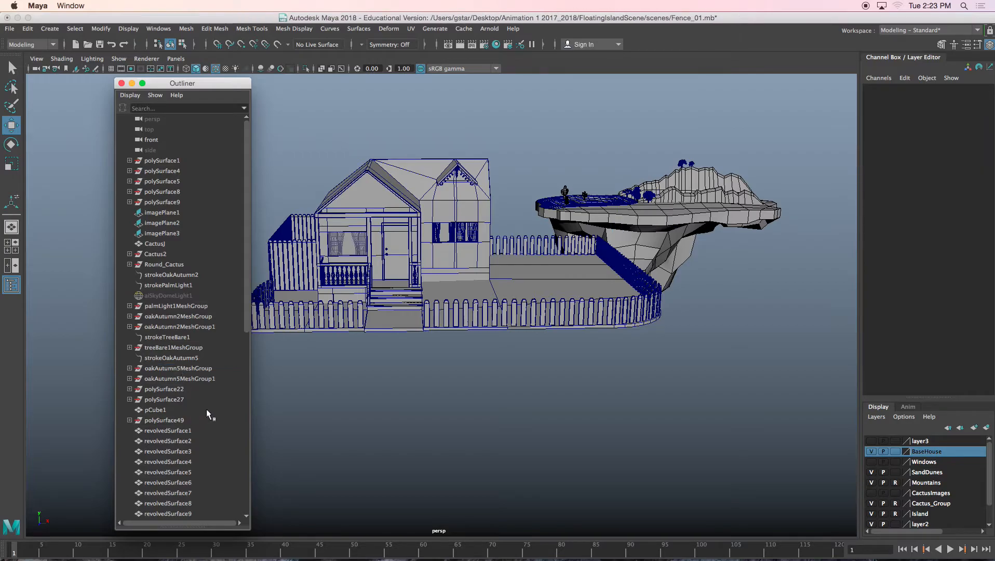
Step: Select revolvedSurface1 through revolvedSurface23 and examine which porch parts they belong to
drag(245, 312, 247, 409)
drag(209, 230, 209, 459)
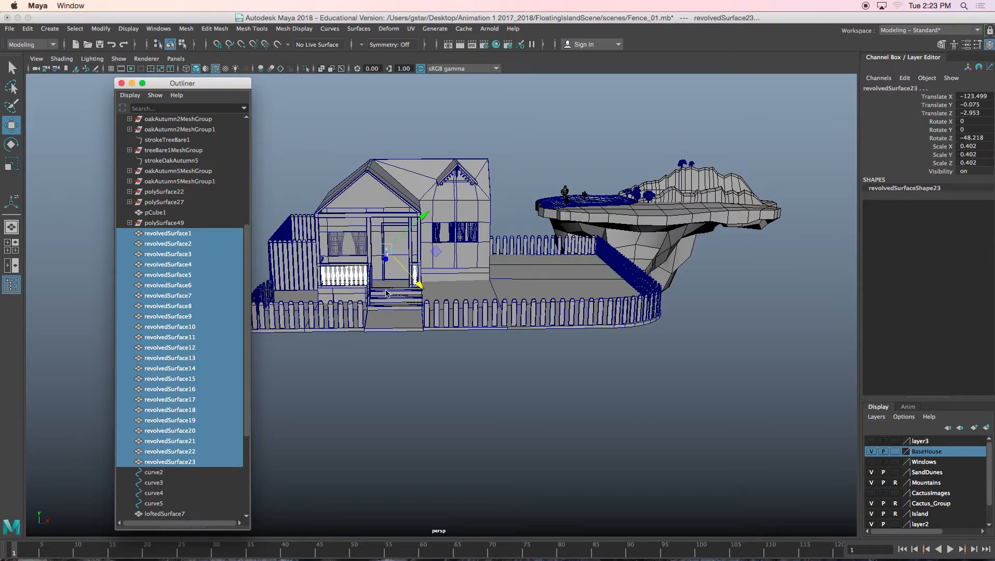
key(f)
scroll(410, 300, down, 5)
alt+drag(439, 322, 457, 333)
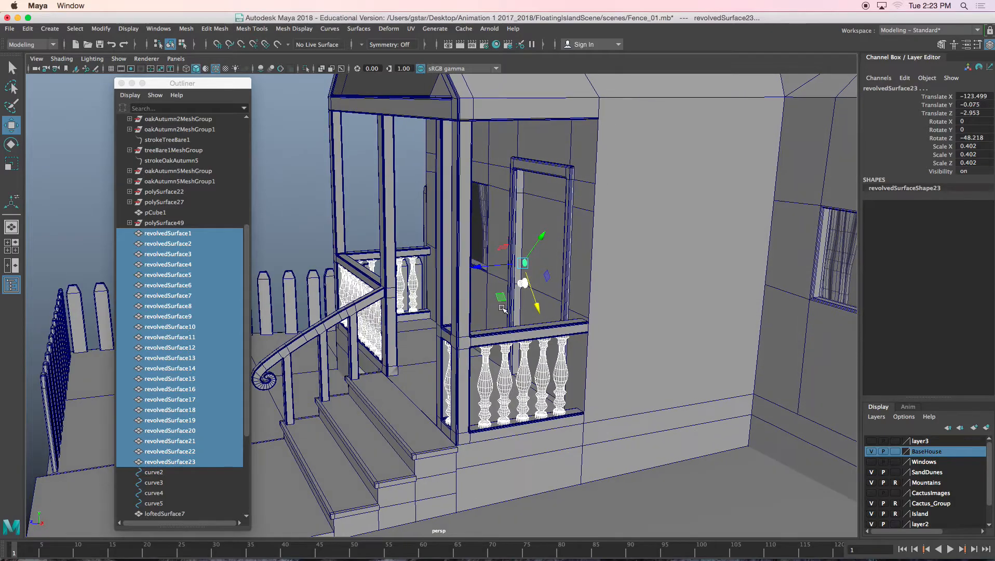
drag(502, 245, 509, 263)
key(super+z)
mouse_move(494, 198)
ctrl+mouse_down()
mouse_move(532, 307)
mouse_move(621, 319)
mouse_move(582, 324)
mouse_move(606, 332)
ctrl+mouse_up()
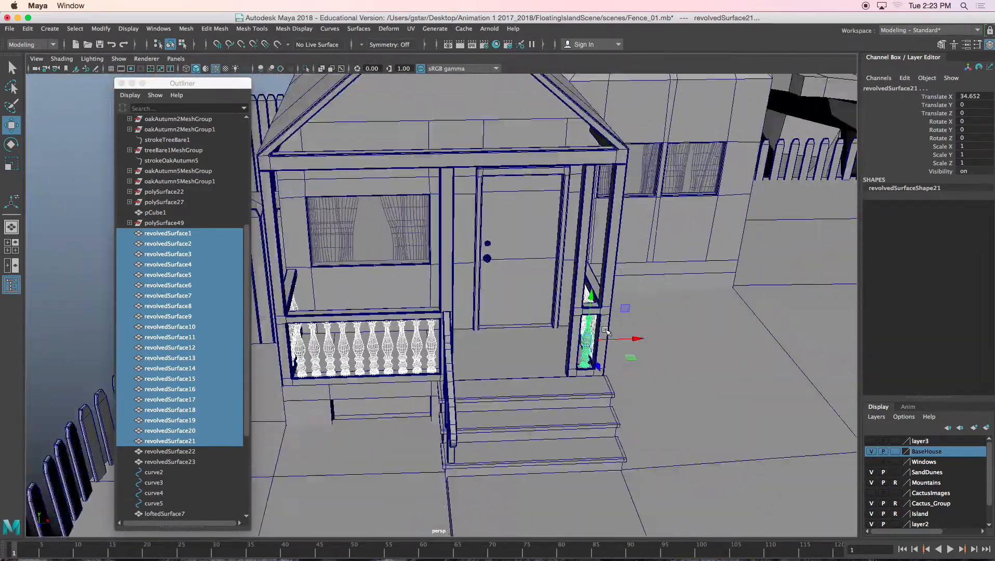
scroll(606, 331, down, 10)
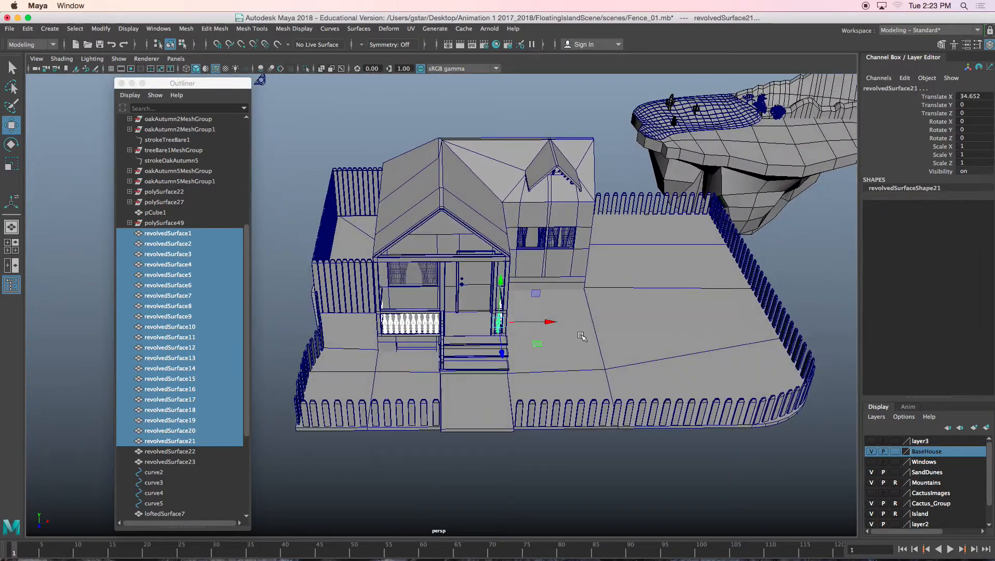
Step: Select the yard ground and the whole Fence group, and create a display layer from them
click(607, 324)
alt+drag(649, 328, 644, 333)
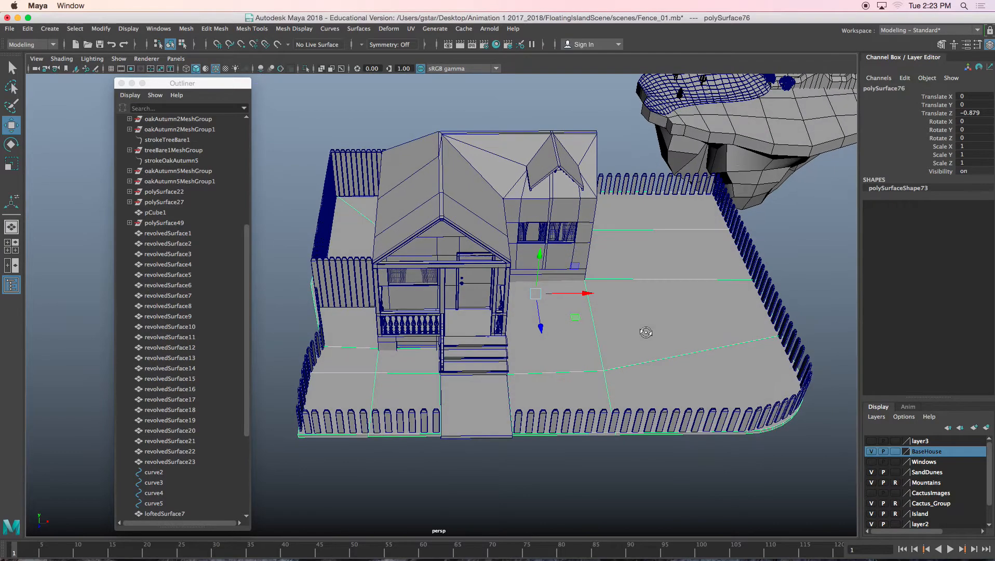
click(645, 185)
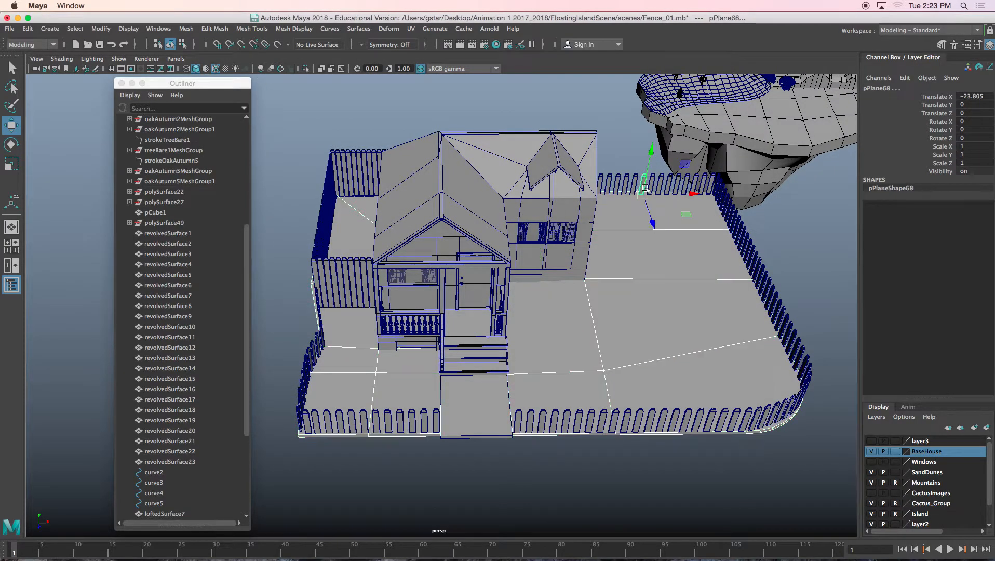
key(Up)
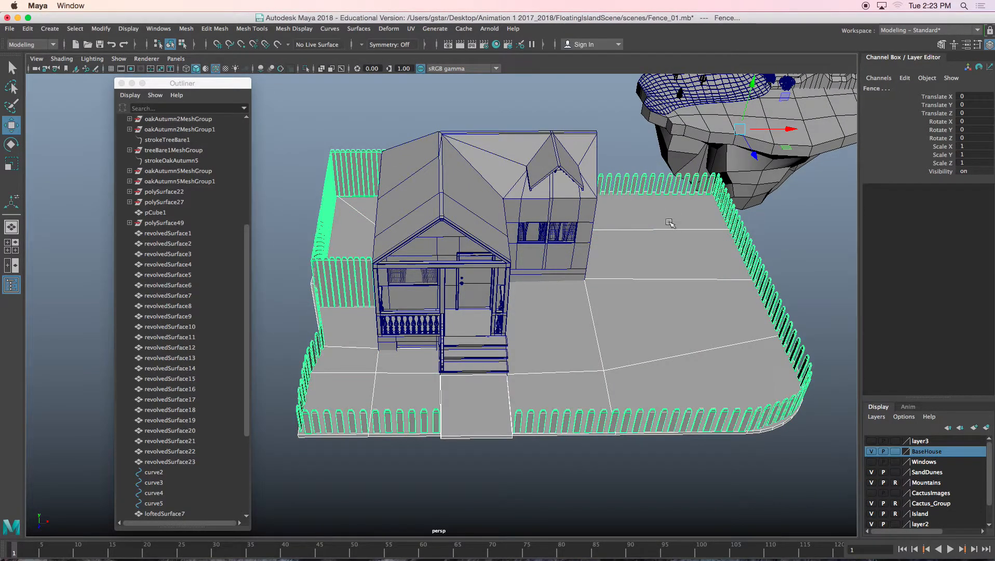
alt+drag(564, 293, 709, 301)
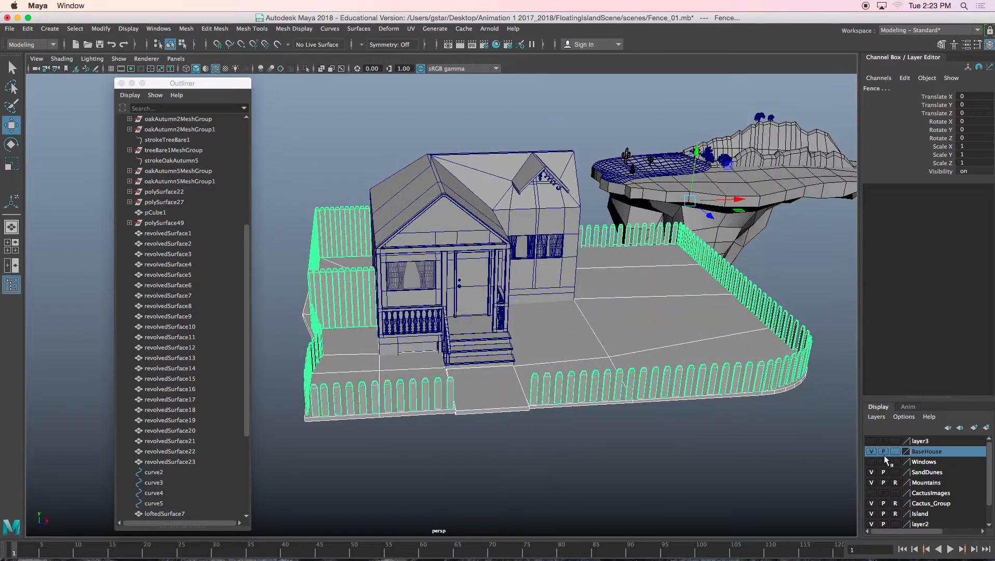
click(876, 416)
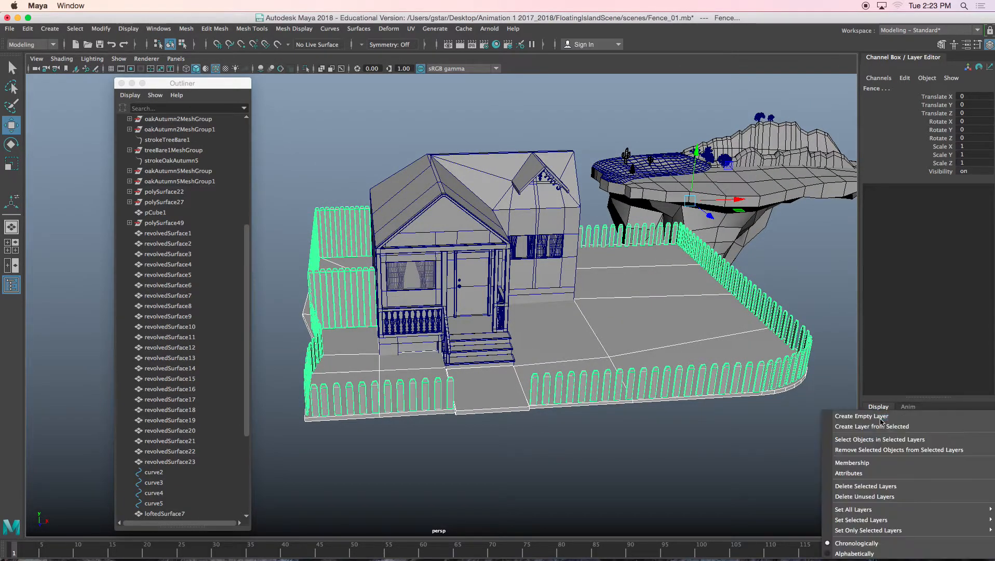
click(873, 427)
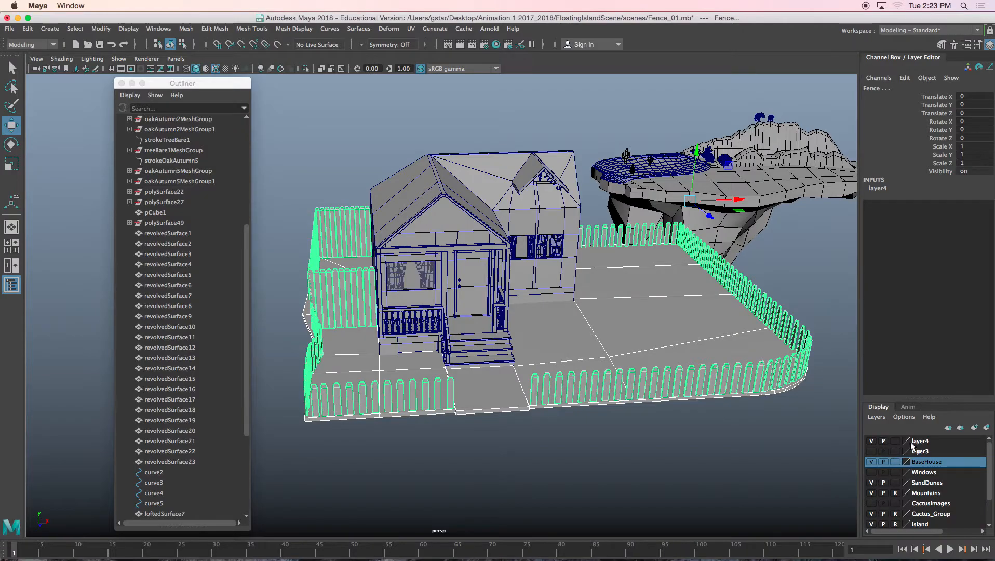
Step: Rename the new display layer House_FenceYard
double_click(911, 442)
drag(384, 206, 318, 206)
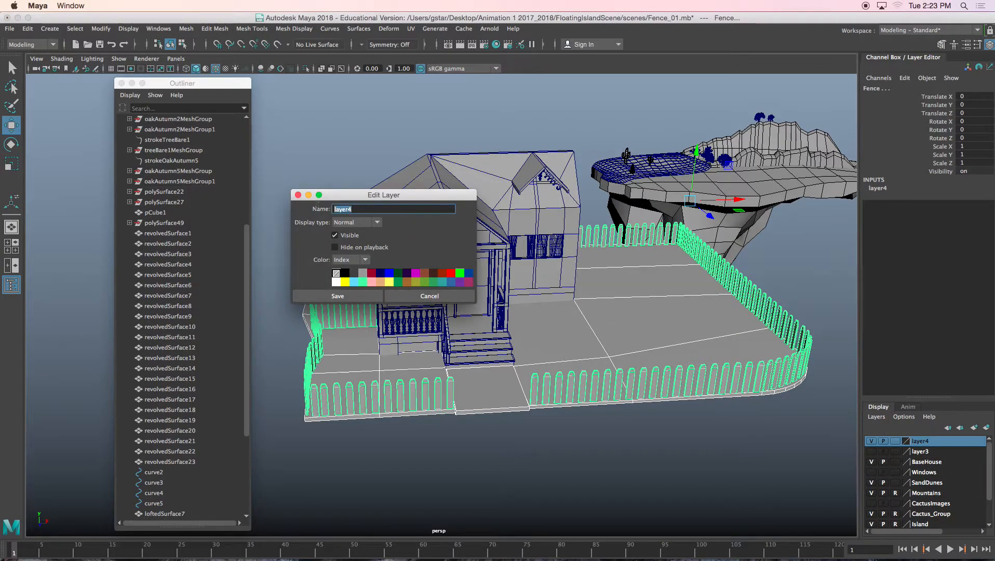
text(House_FenceYard)
key(Return)
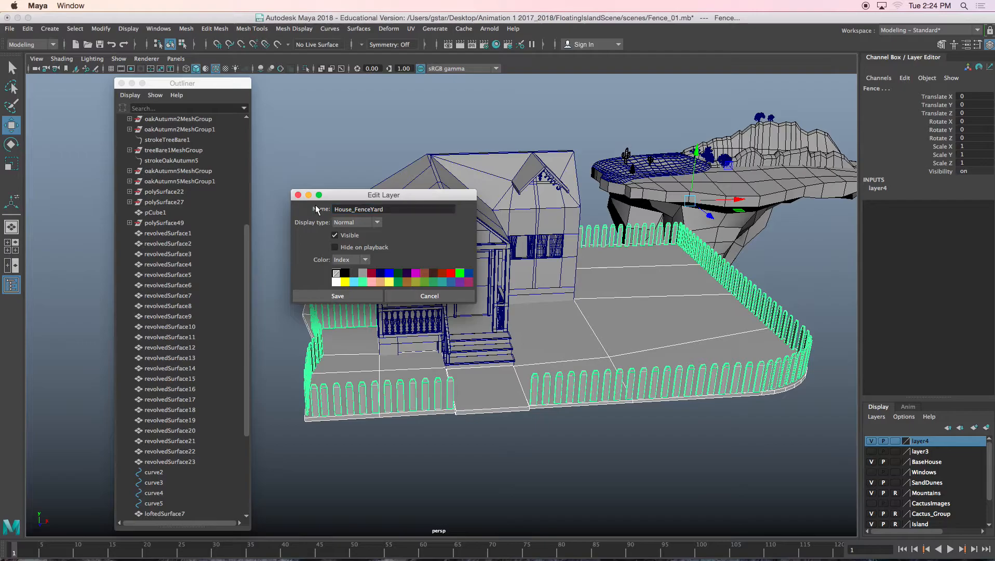
click(304, 294)
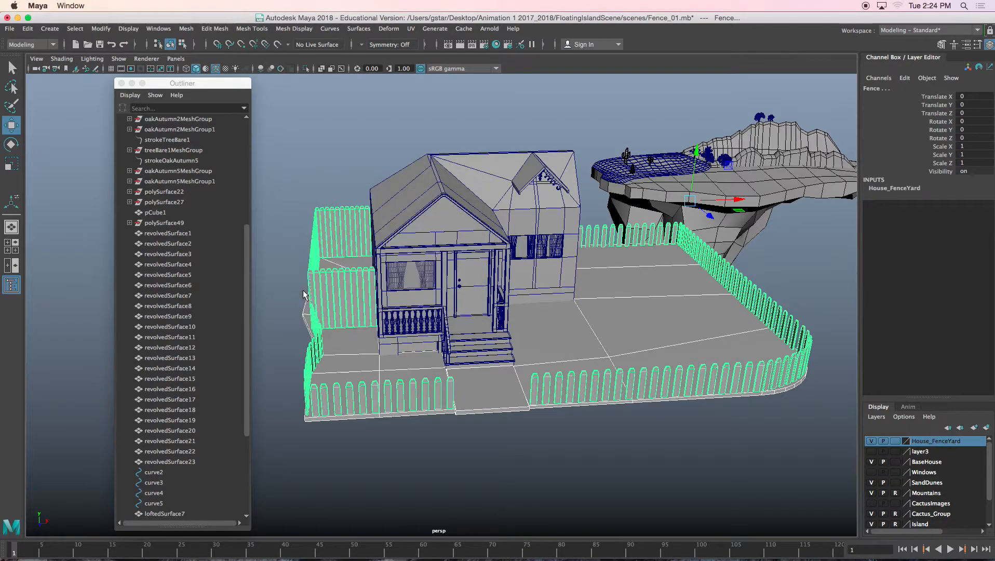
Step: Hide the House_FenceYard layer, close the Outliner and select every part of the house
click(872, 441)
alt+drag(555, 344, 393, 215)
click(122, 83)
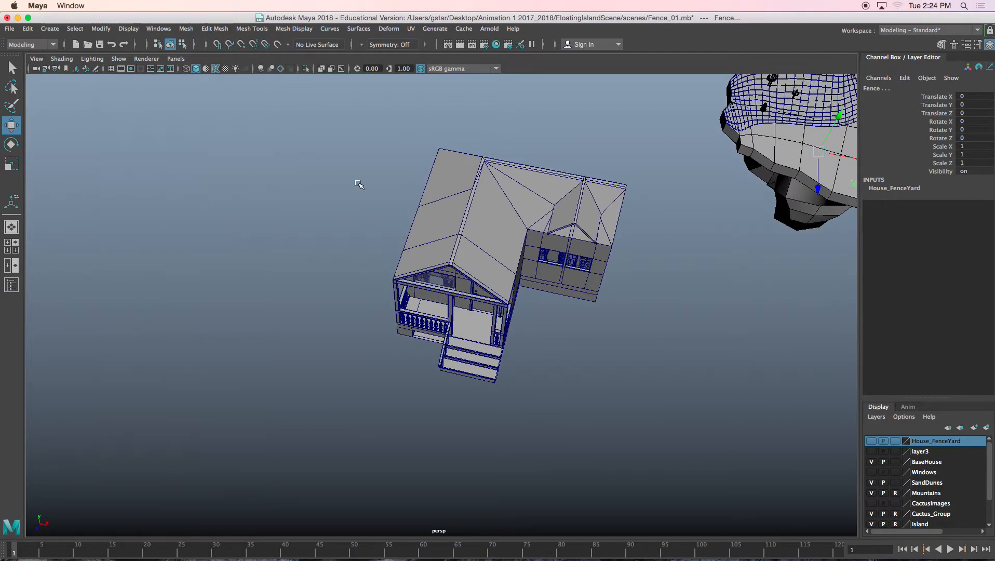
alt+drag(355, 185, 409, 188)
drag(372, 130, 631, 415)
alt+drag(631, 416, 521, 363)
scroll(524, 363, up, 5)
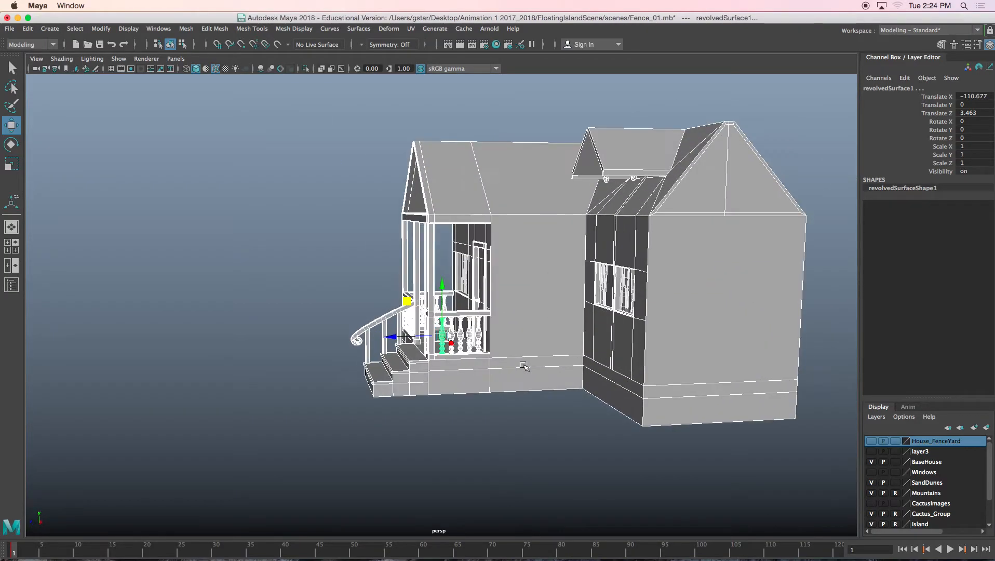
alt+middle_drag(523, 364, 415, 362)
alt+drag(415, 362, 590, 419)
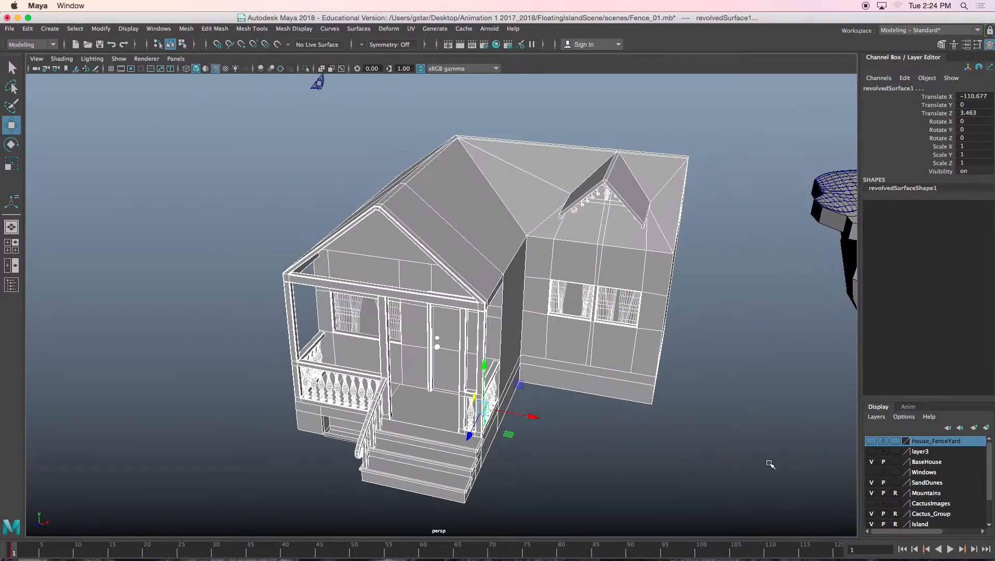
alt+middle_drag(611, 332, 608, 296)
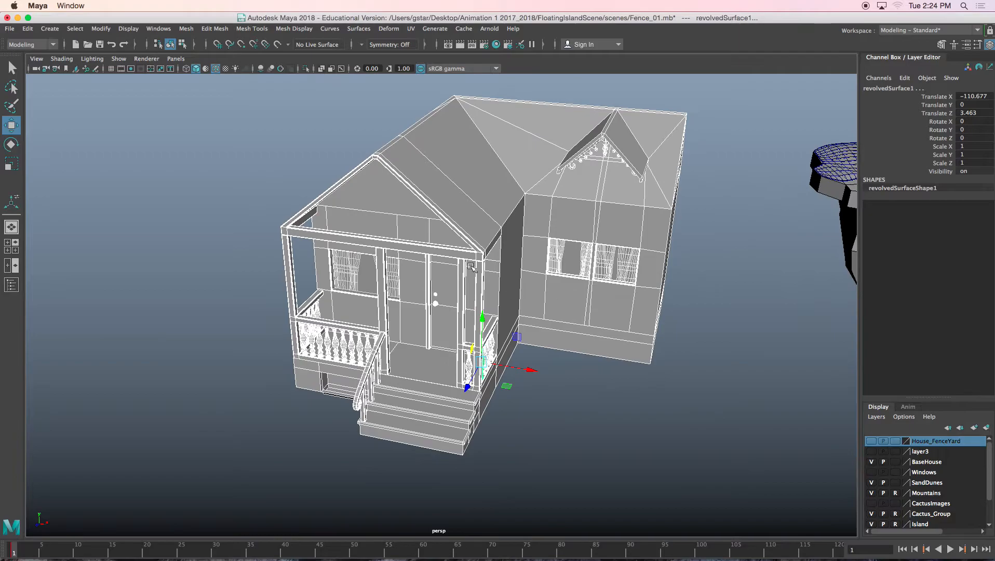
Step: Group the selected house parts and center the group's pivot
click(101, 28)
click(222, 105)
key(ctrl+g)
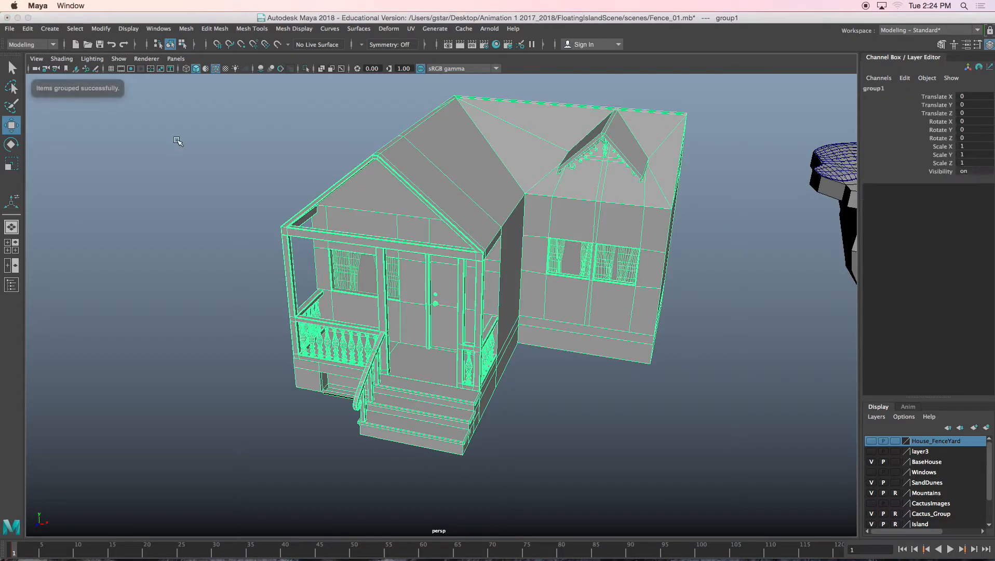
click(98, 30)
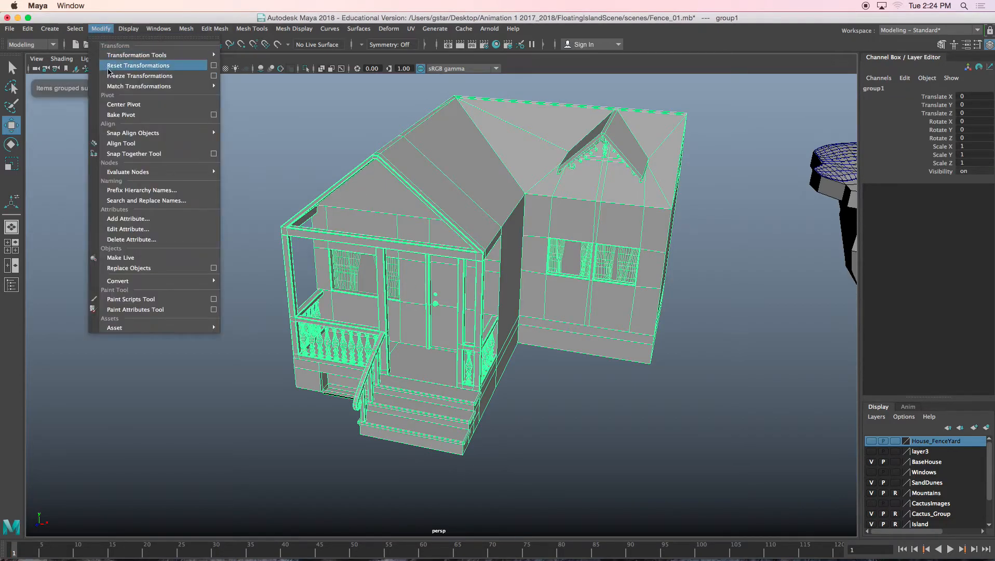
click(124, 105)
Step: Rename the house group House
double_click(885, 88)
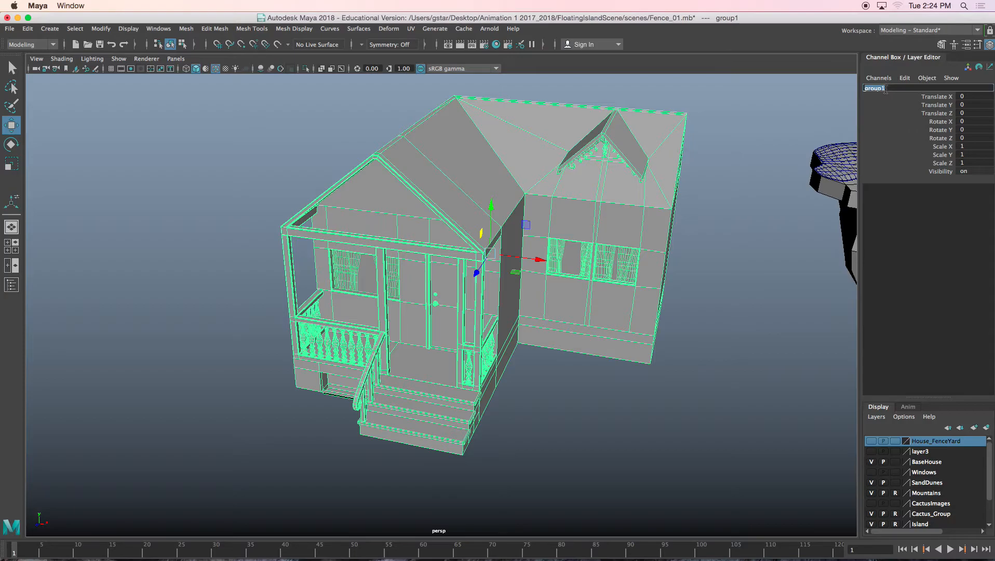
text(House)
key(Return)
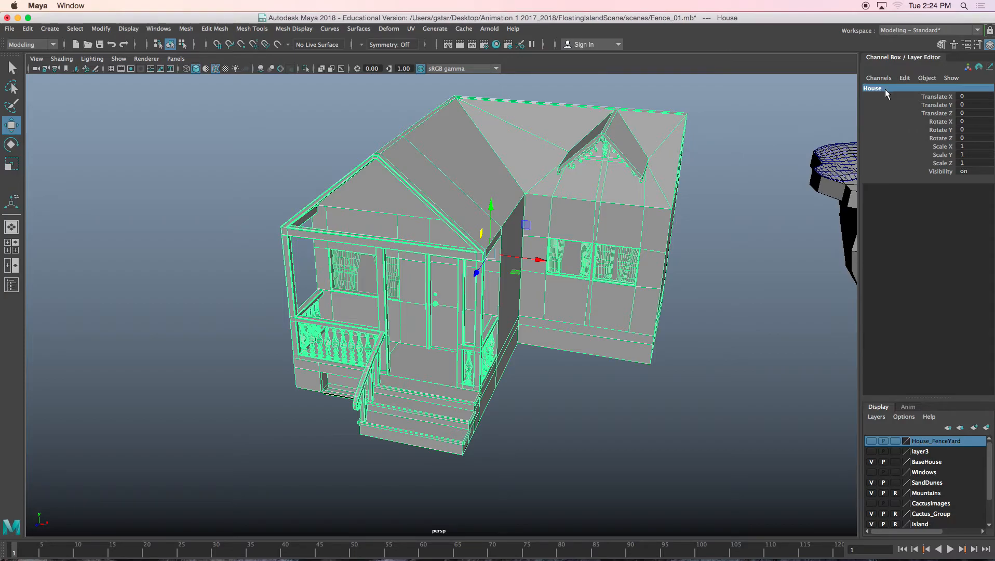
Step: Show the House_FenceYard layer again and select the whole House group by way of its roof
click(871, 441)
alt+drag(608, 381, 582, 346)
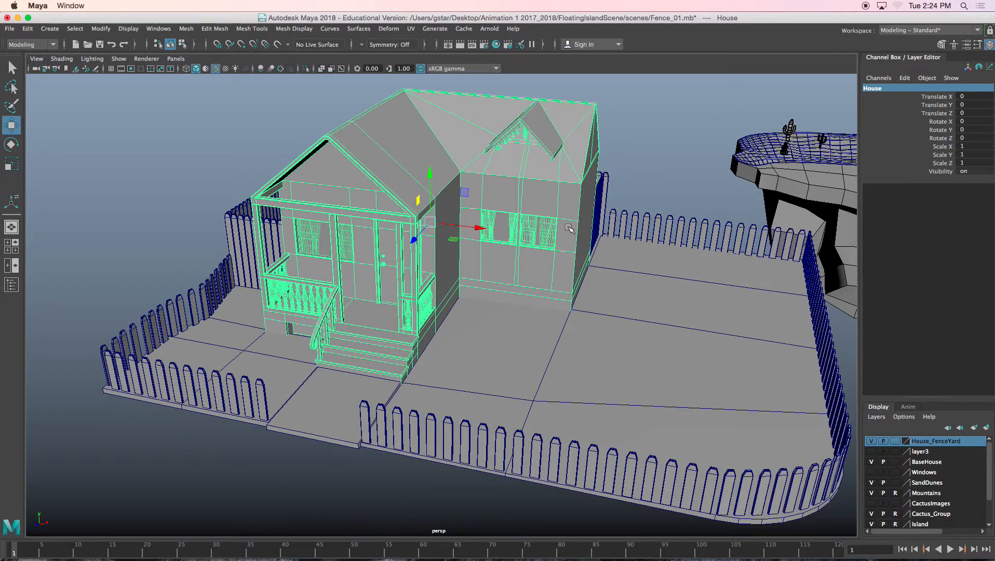
alt+drag(569, 229, 358, 166)
click(357, 165)
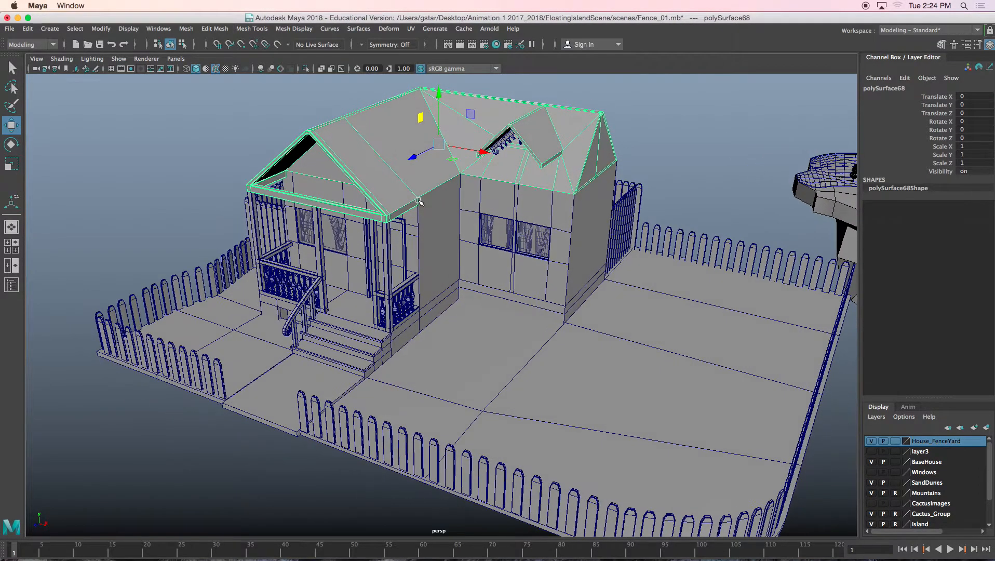
key(Up)
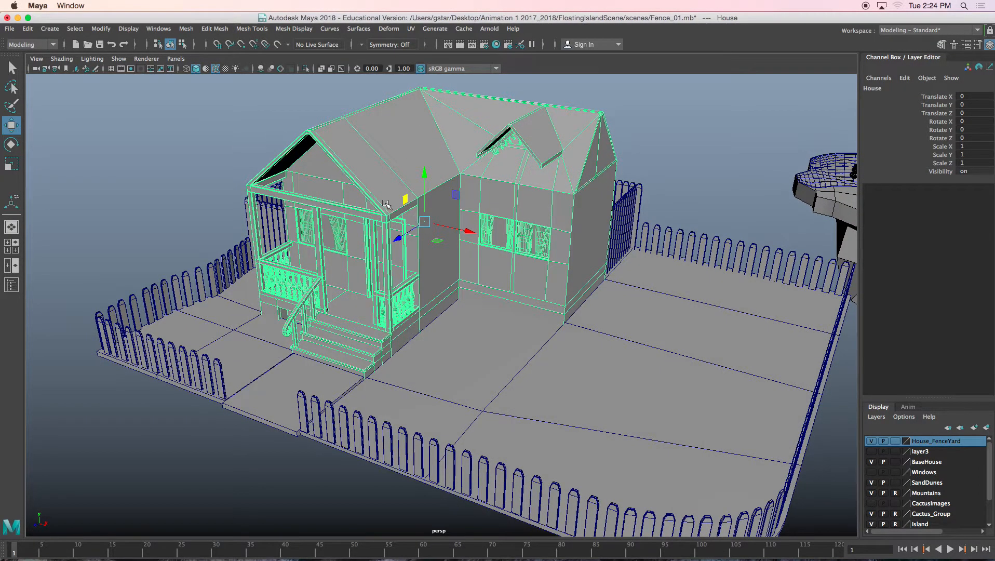
Step: Check the House_Ground group by selecting a piece of the yard ground and its parent group
alt+drag(386, 206, 393, 201)
click(518, 347)
alt+drag(518, 347, 489, 344)
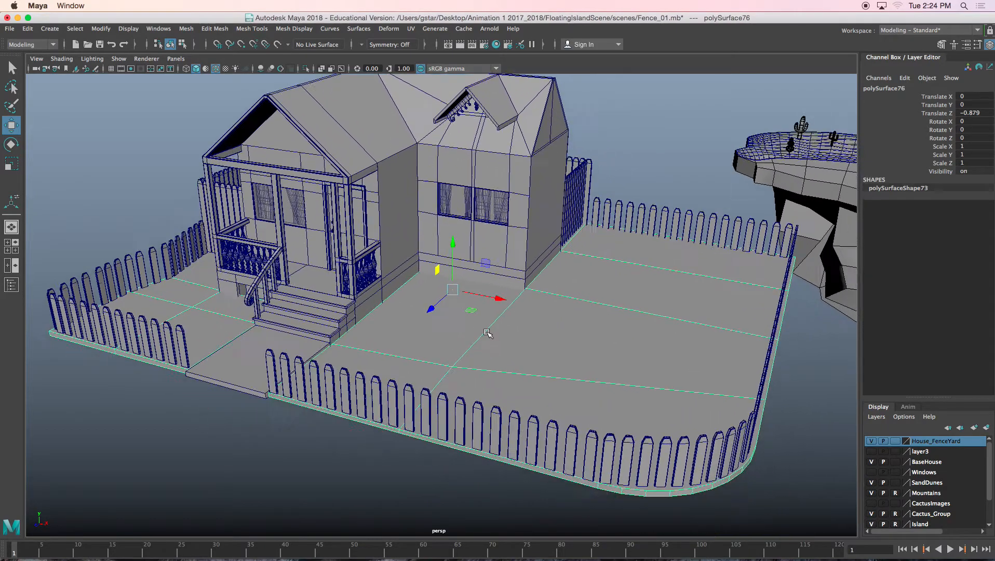
alt+right_drag(488, 343, 496, 348)
key(Up)
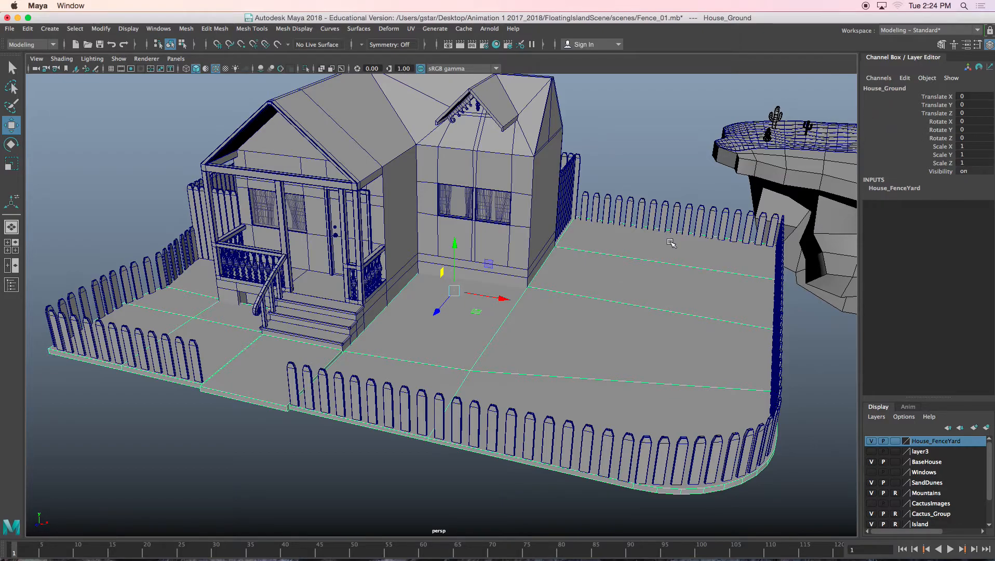
alt+drag(534, 357, 530, 354)
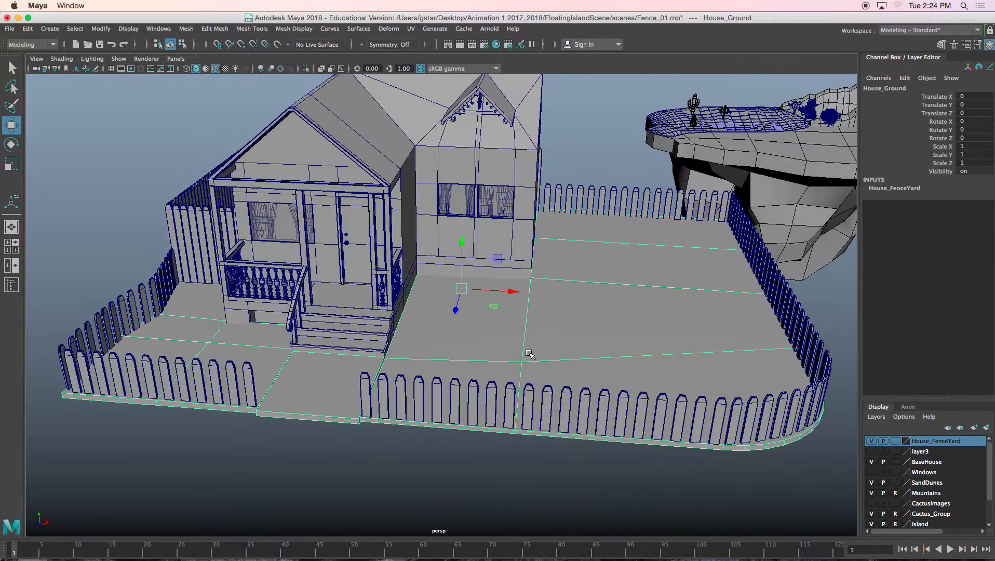
click(530, 355)
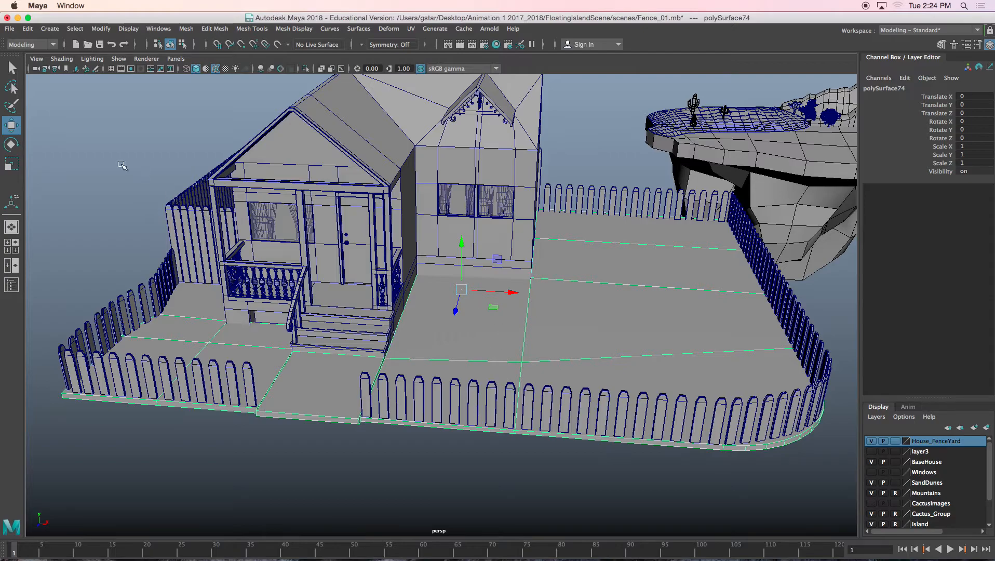
Step: Select the fence, yard ground and House groups together at their top group level
click(456, 398)
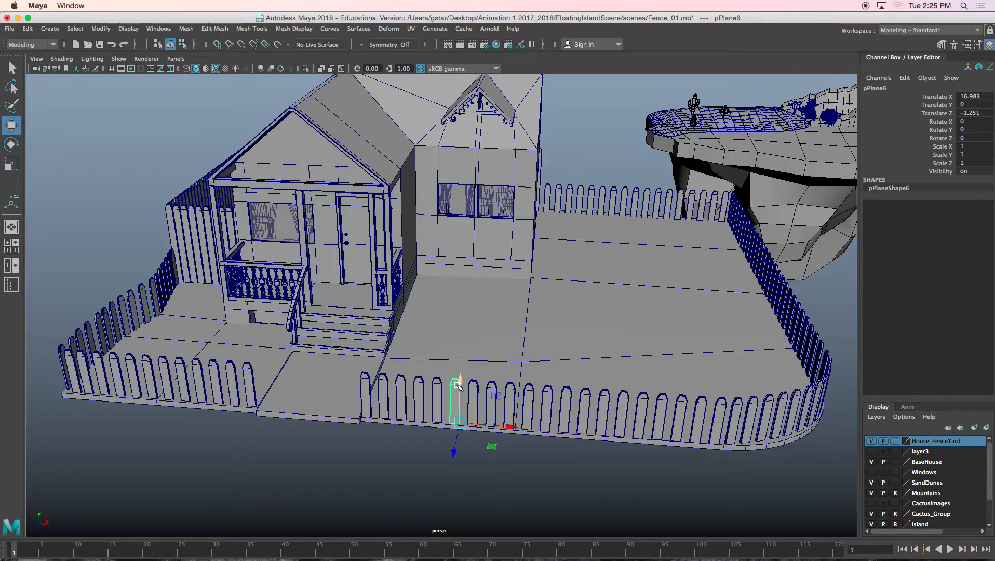
shift+click(481, 321)
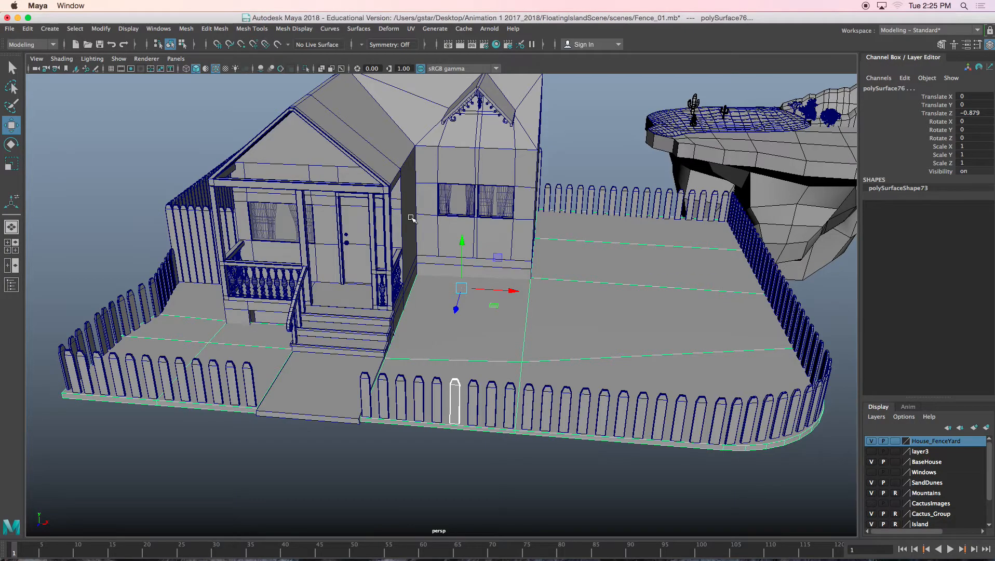
shift+click(379, 132)
key(Up)
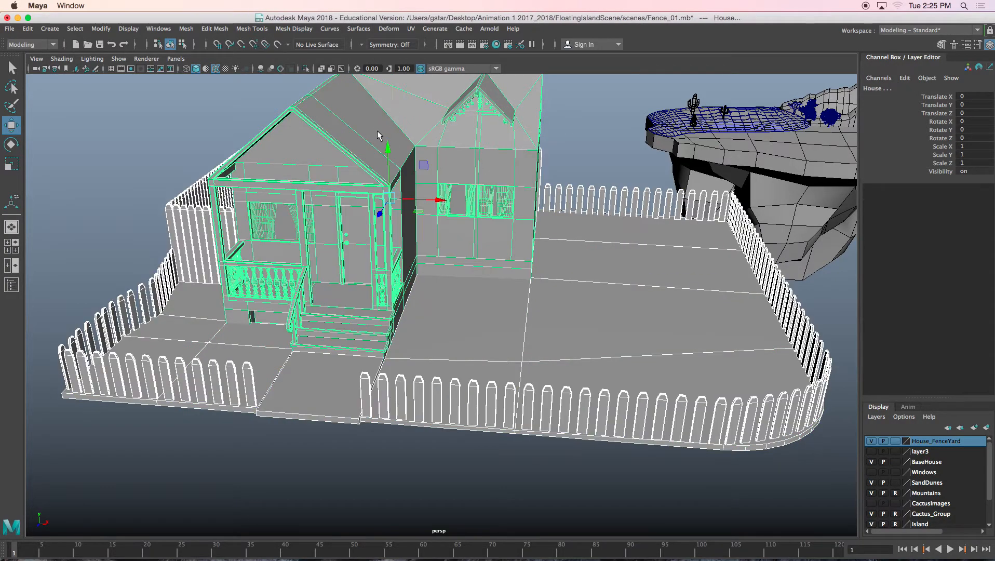
alt+drag(395, 180, 332, 175)
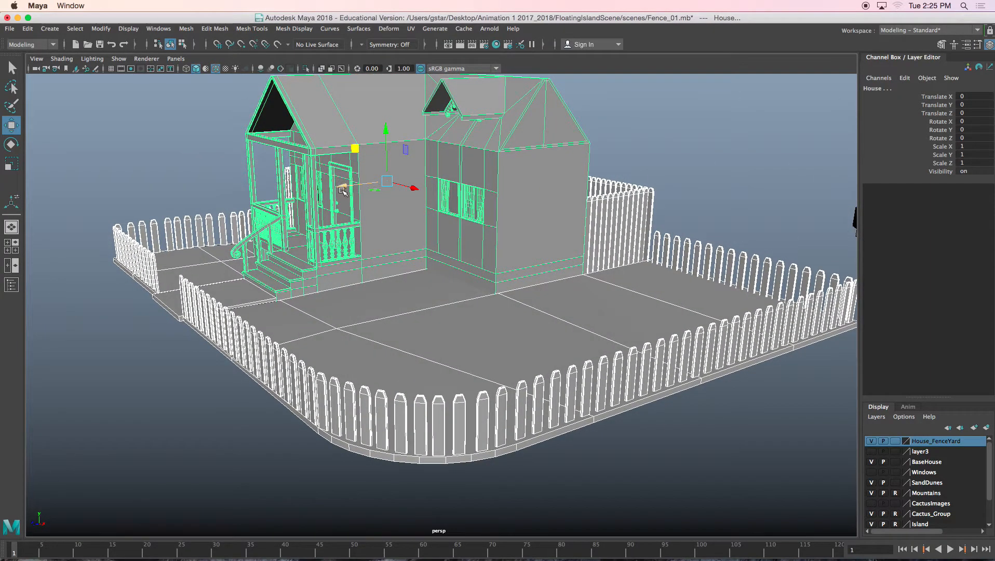
Step: Group the selected house, ground and fence groups and name the new group HouseGroup
key(ctrl+g)
click(875, 88)
text(HouseGroup)
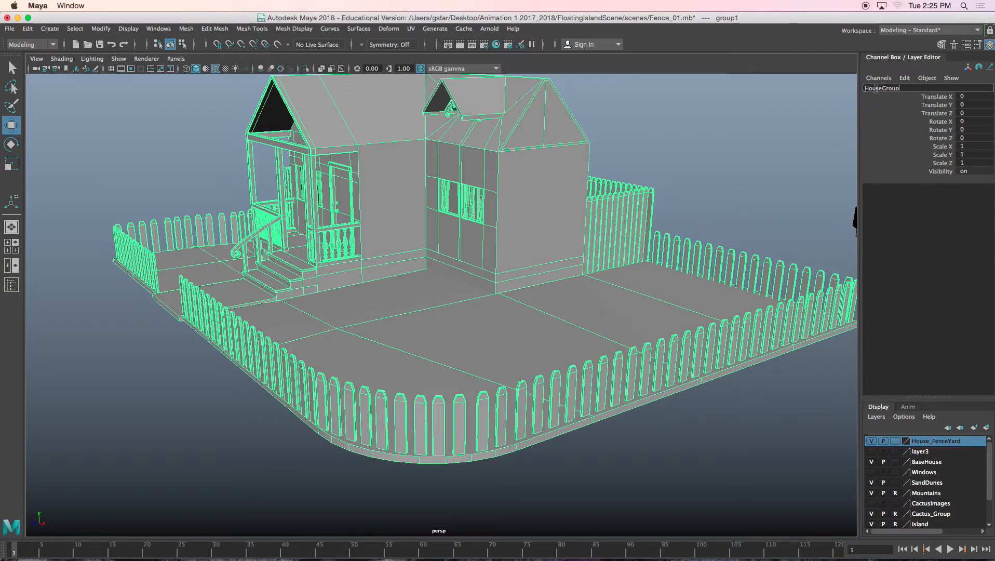
key(Return)
Step: Center HouseGroup's pivot and reposition it at ground level by the front walkway
scroll(544, 188, down, 3)
alt+drag(500, 221, 517, 222)
click(110, 31)
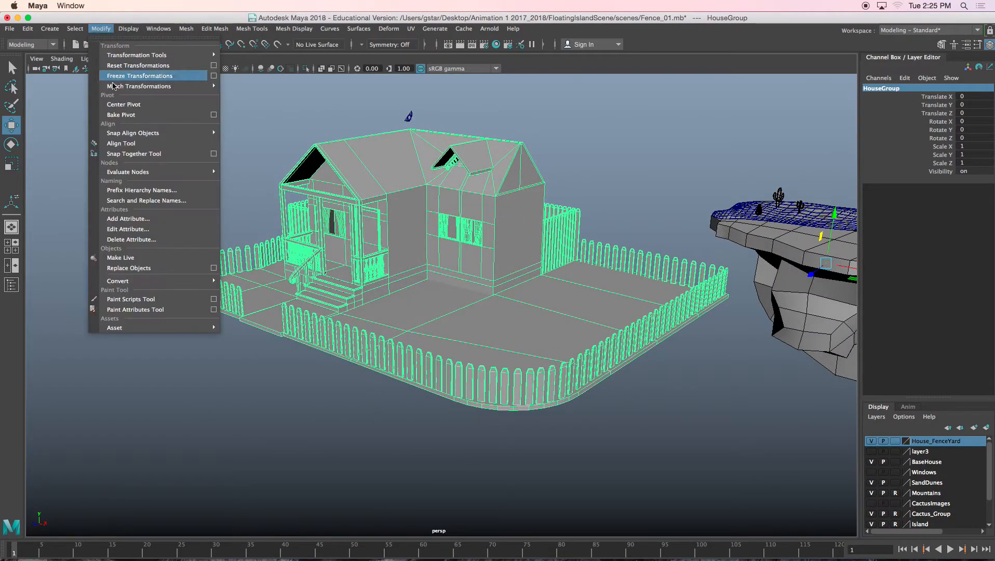
click(117, 104)
alt+drag(294, 172, 331, 202)
scroll(397, 275, up, 5)
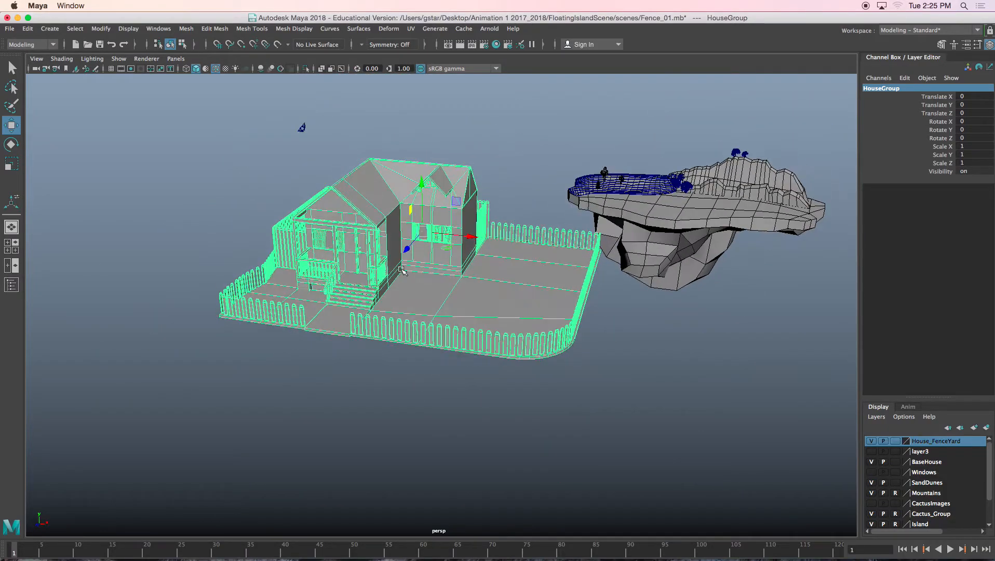
scroll(403, 270, up, 2)
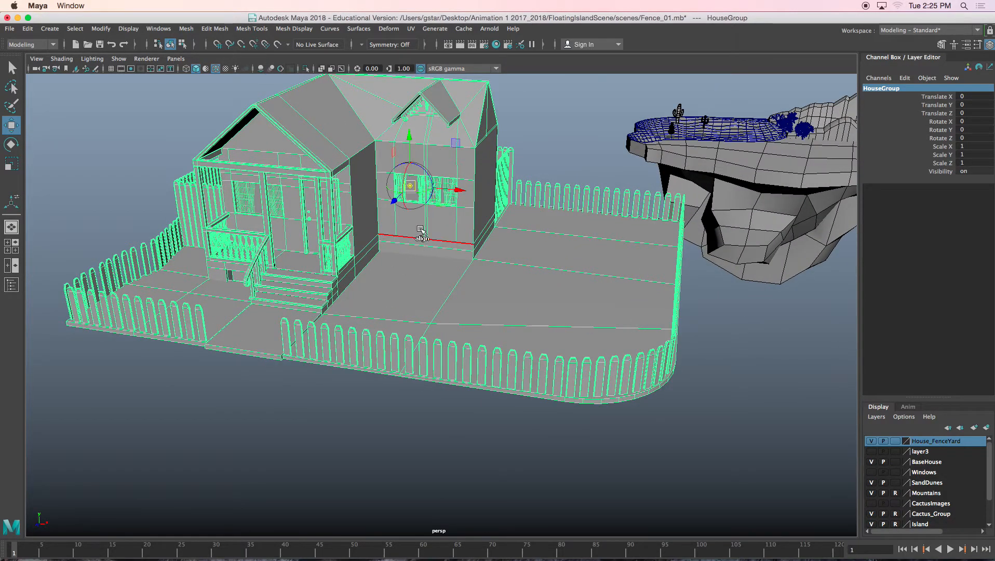
drag(412, 187, 240, 322)
Step: Move HouseGroup onto the island at about X 127.86, Y 21.12, Z -132.13 and scale it uniformly to about 0.277
scroll(213, 347, down, 5)
alt+drag(314, 321, 461, 244)
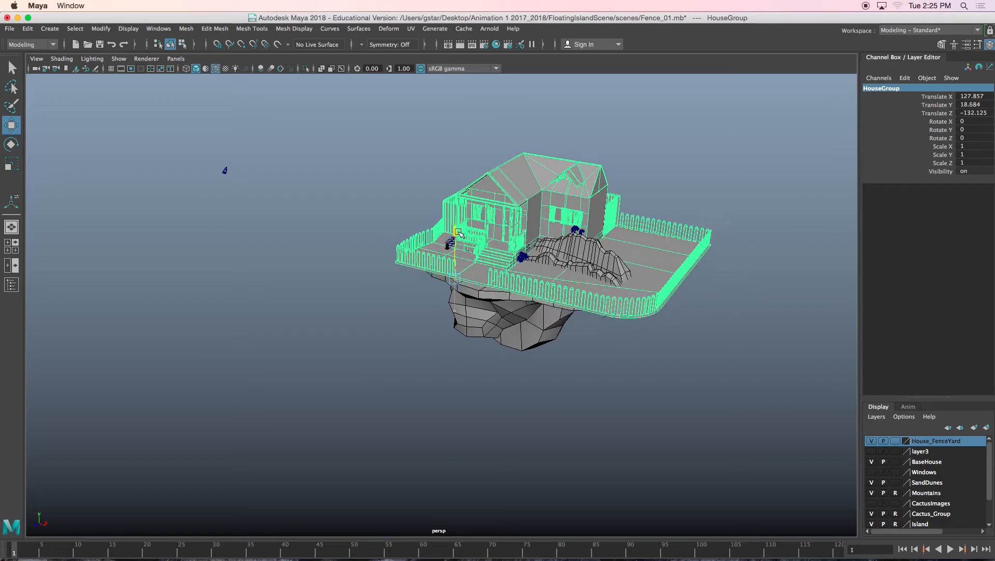
scroll(410, 270, up, 5)
alt+drag(410, 270, 198, 284)
key(r)
key(w)
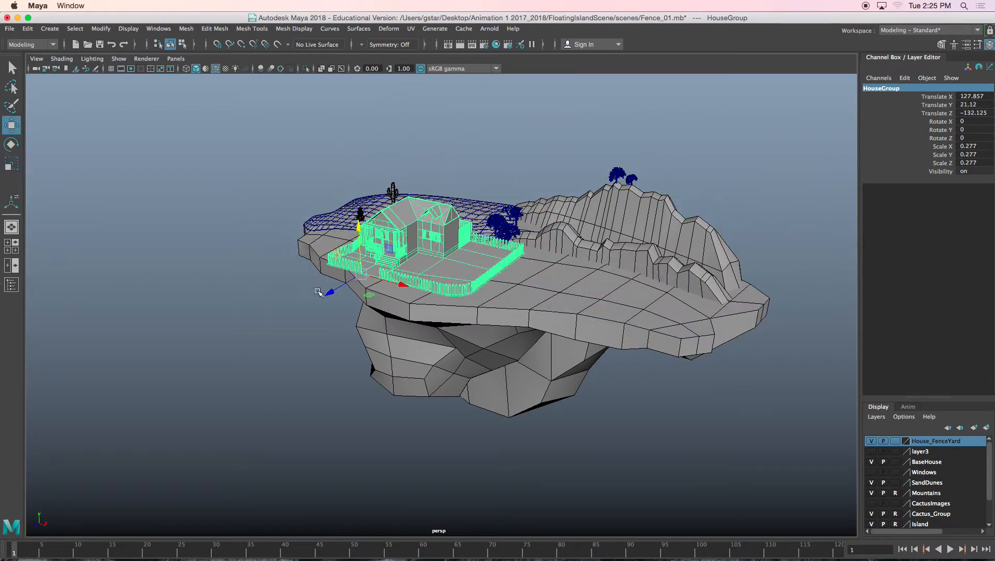
Step: Move HouseGroup to about X 158.05, Z -138.13 and scale it uniformly to about 0.183, keying its transform channels
drag(329, 294, 364, 283)
mouse_move(517, 294)
mouse_down()
mouse_move(540, 293)
mouse_move(467, 306)
mouse_move(438, 356)
mouse_move(333, 342)
mouse_move(410, 338)
mouse_move(419, 326)
mouse_move(524, 306)
mouse_up()
scroll(454, 310, up, 5)
key(r)
key(s)
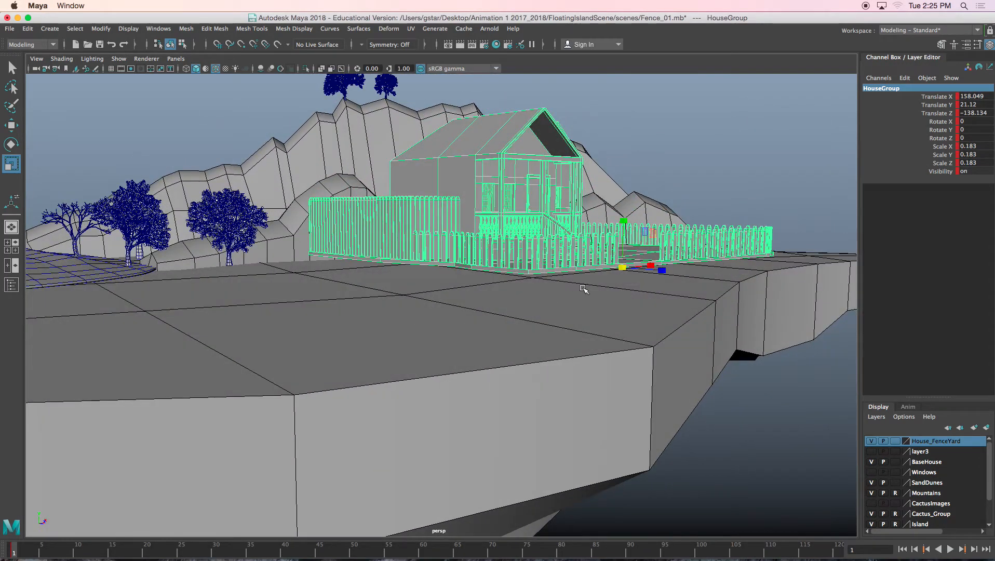
Step: Settle HouseGroup on the island surface at about X 164.28, Y 19.49, Z -149.10, rotated about -8.13 degrees around Y
key(w)
drag(626, 220, 621, 253)
alt+drag(621, 253, 629, 275)
drag(636, 422, 545, 301)
drag(552, 339, 582, 327)
key(e)
key(w)
alt+drag(582, 328, 520, 303)
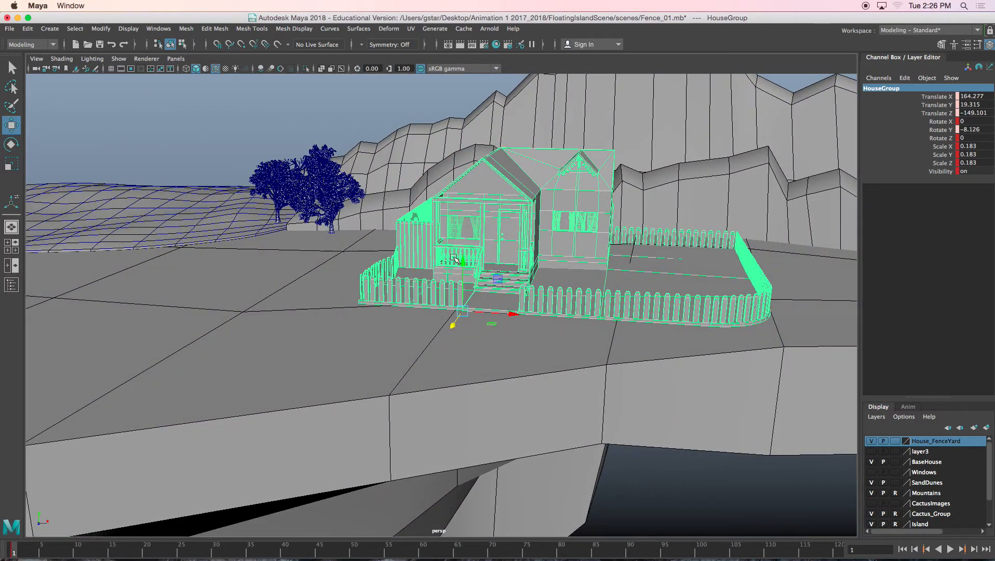
drag(463, 261, 463, 260)
Step: Deselect HouseGroup and select the island's top face under the yard's side fence
alt+right_drag(465, 260, 528, 254)
alt+drag(528, 254, 480, 258)
alt+right_drag(480, 258, 441, 247)
alt+drag(441, 246, 577, 256)
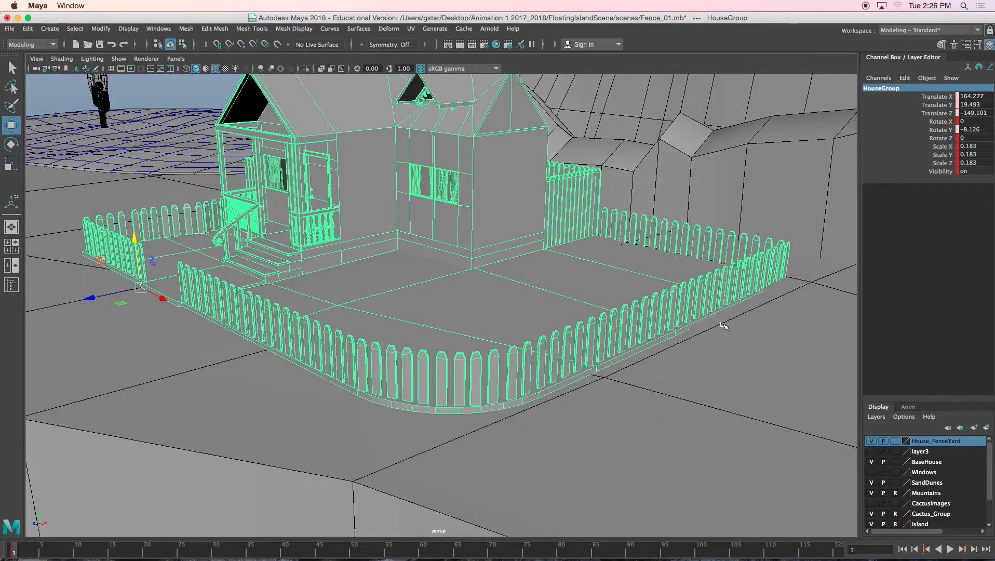
drag(722, 322, 731, 338)
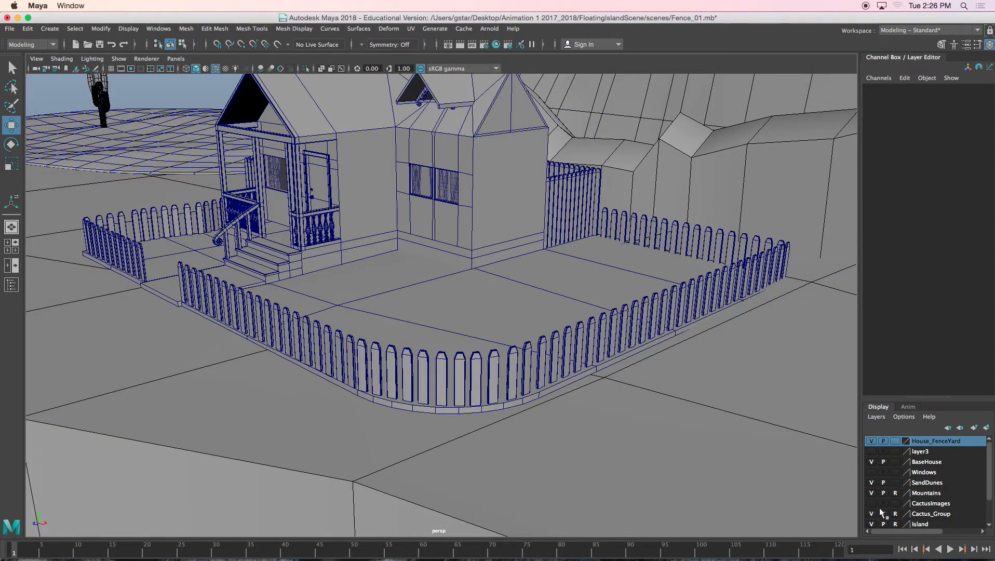
click(767, 388)
right_drag(742, 296, 733, 236)
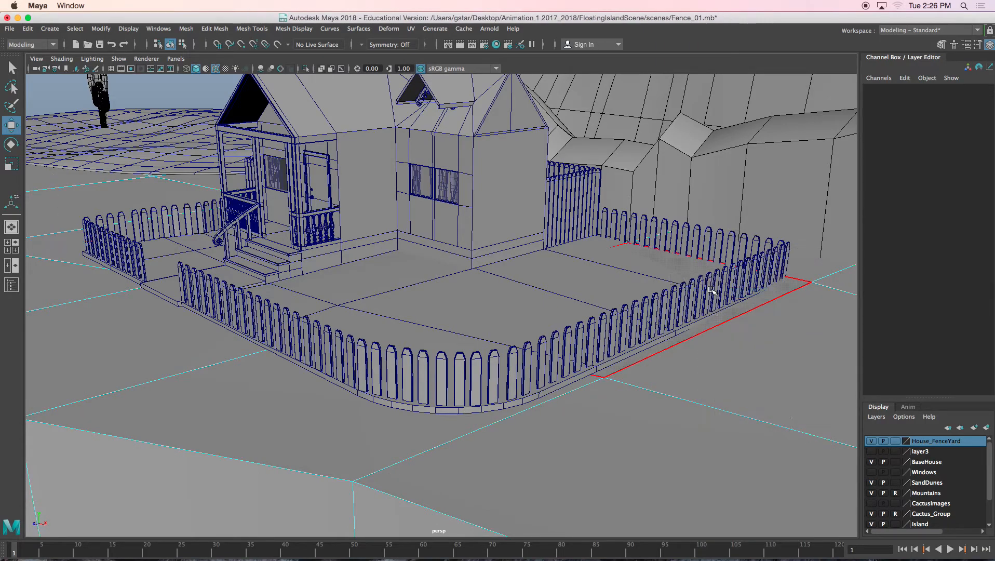
click(711, 290)
Step: Select the island surface vertex beside the yard's rear fence corner
scroll(612, 248, down, 5)
alt+drag(612, 249, 675, 265)
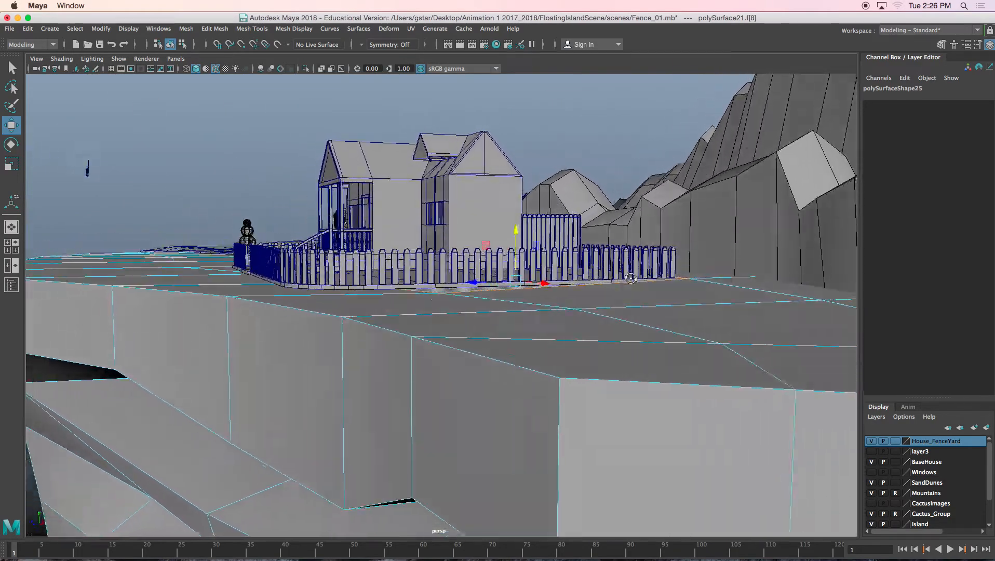
right_drag(675, 264, 657, 326)
click(651, 323)
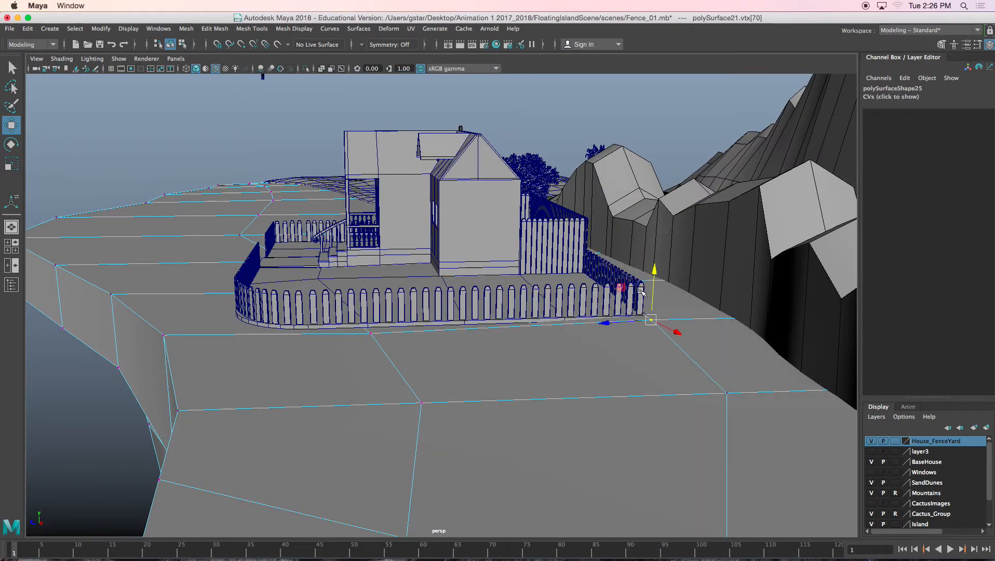
Step: Select the whole autumn oak group nearest the house and move it into the fenced yard at about X 144.3, Z 70.4
alt+drag(655, 280, 291, 245)
click(291, 245)
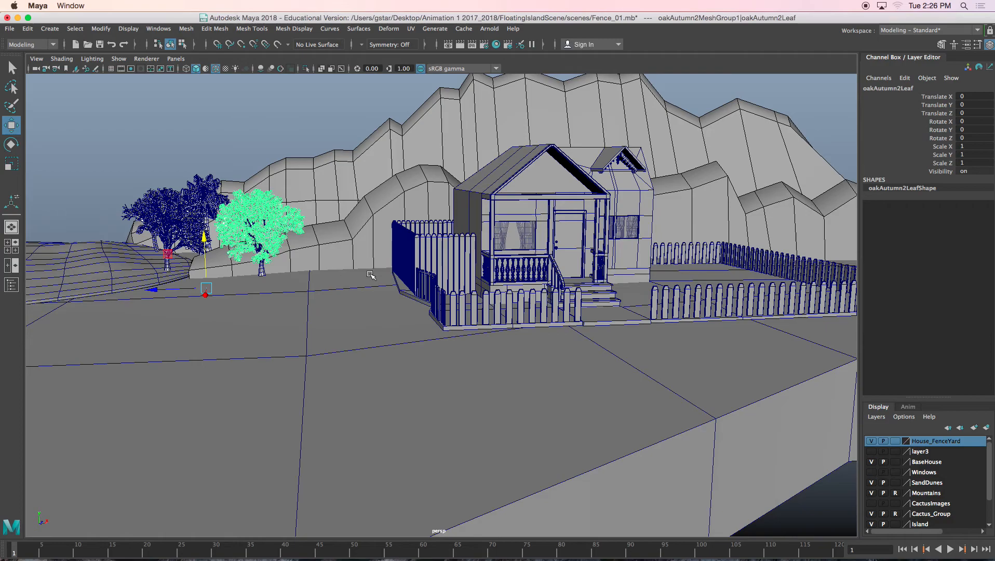
key(Up)
alt+drag(371, 275, 642, 255)
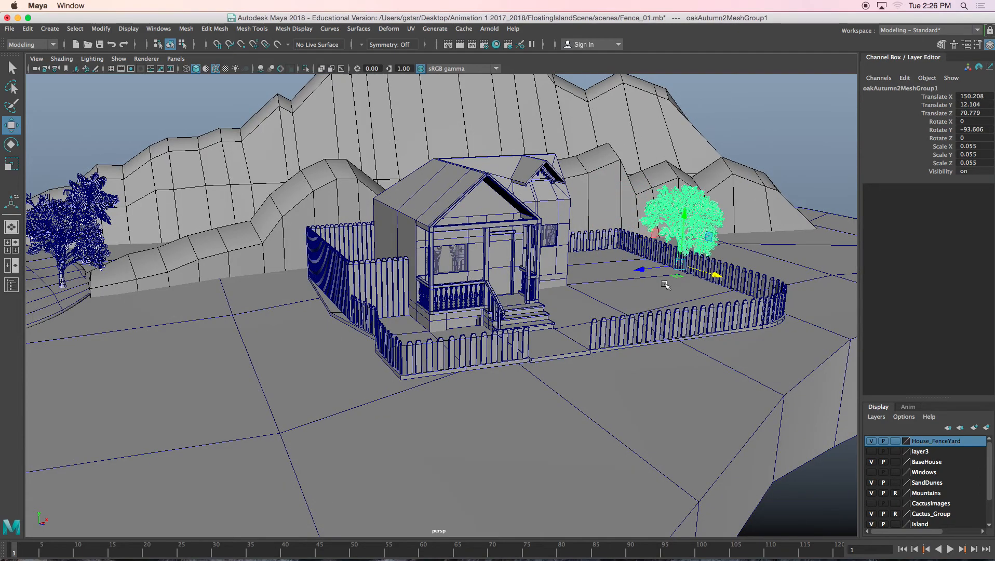
Step: Scale up the oak tree in the yard until it stands taller than the house, and deselect it
key(r)
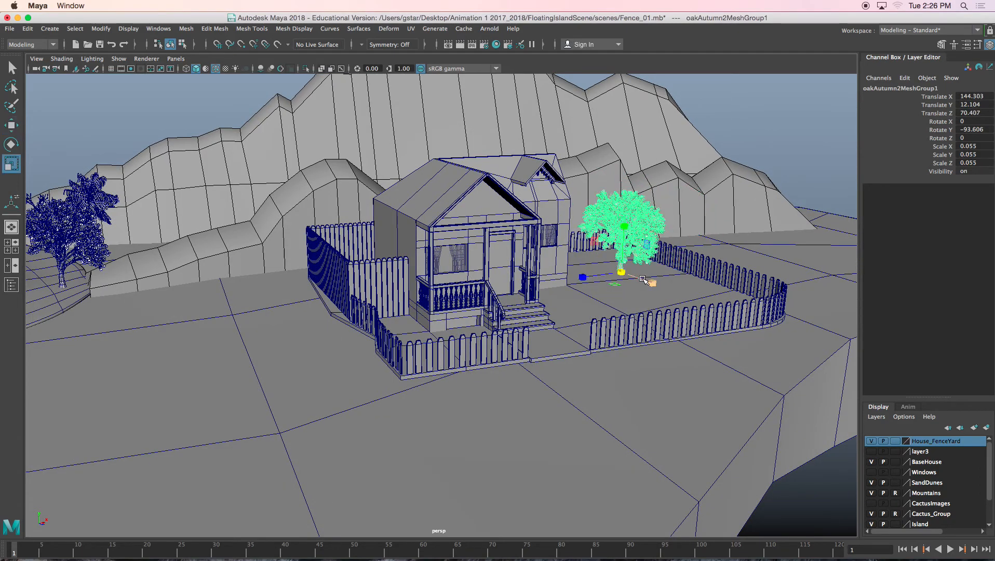
mouse_move(624, 272)
mouse_down()
mouse_move(670, 284)
mouse_move(618, 275)
mouse_up()
key(w)
click(360, 148)
scroll(361, 148, down, 5)
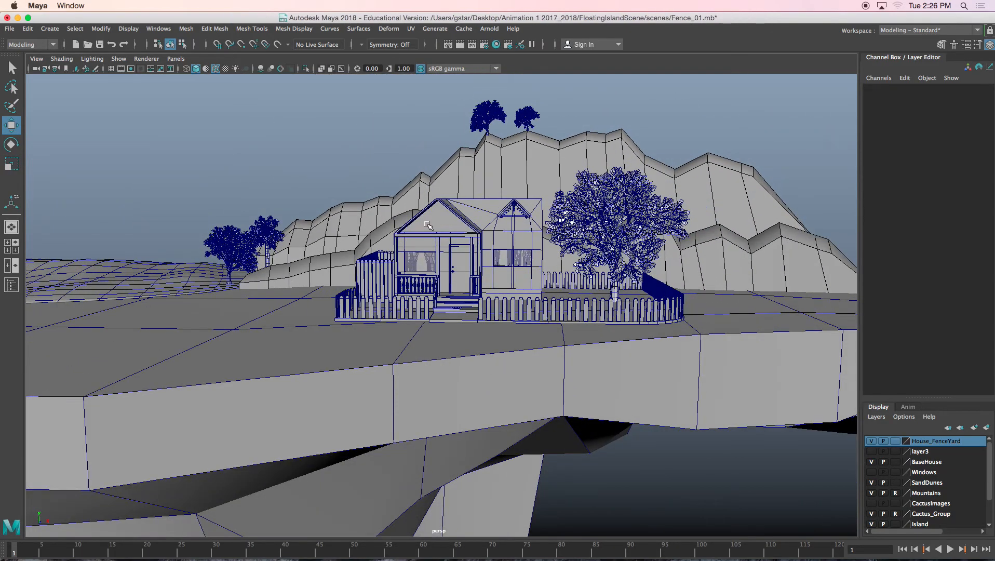
alt+drag(489, 272, 423, 289)
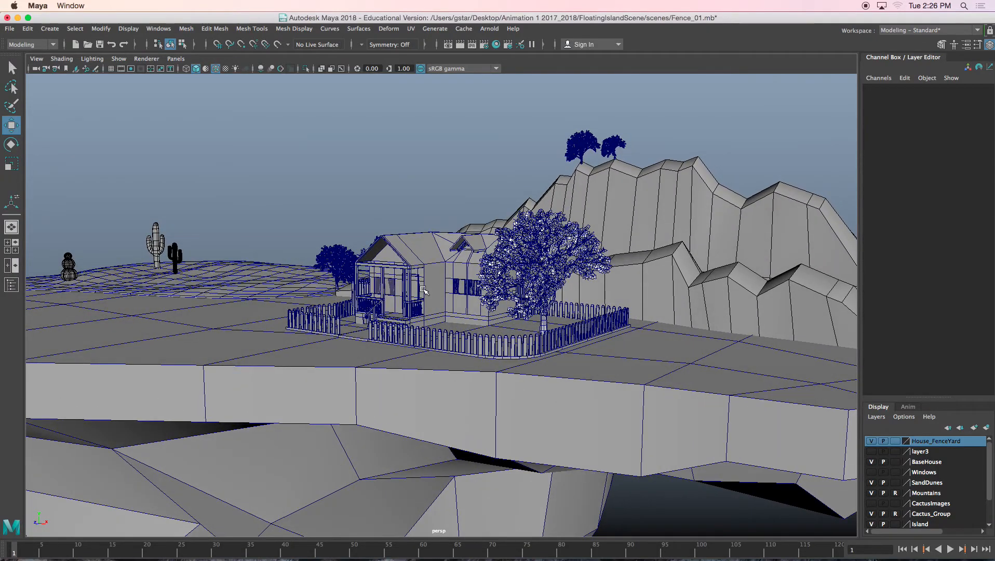